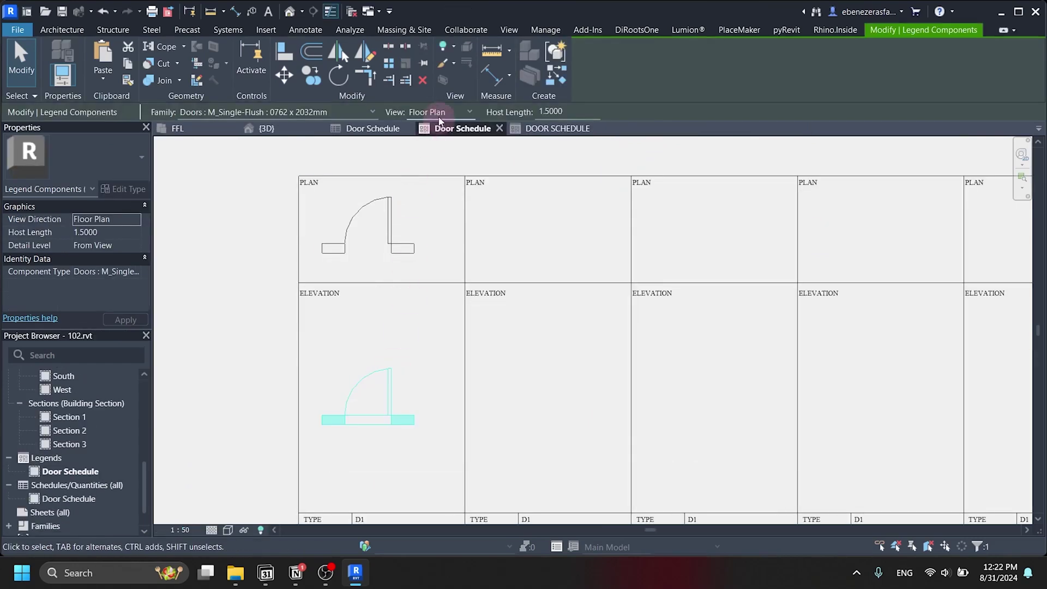
pyautogui.scroll(-2, 402, 367)
pyautogui.click(423, 402)
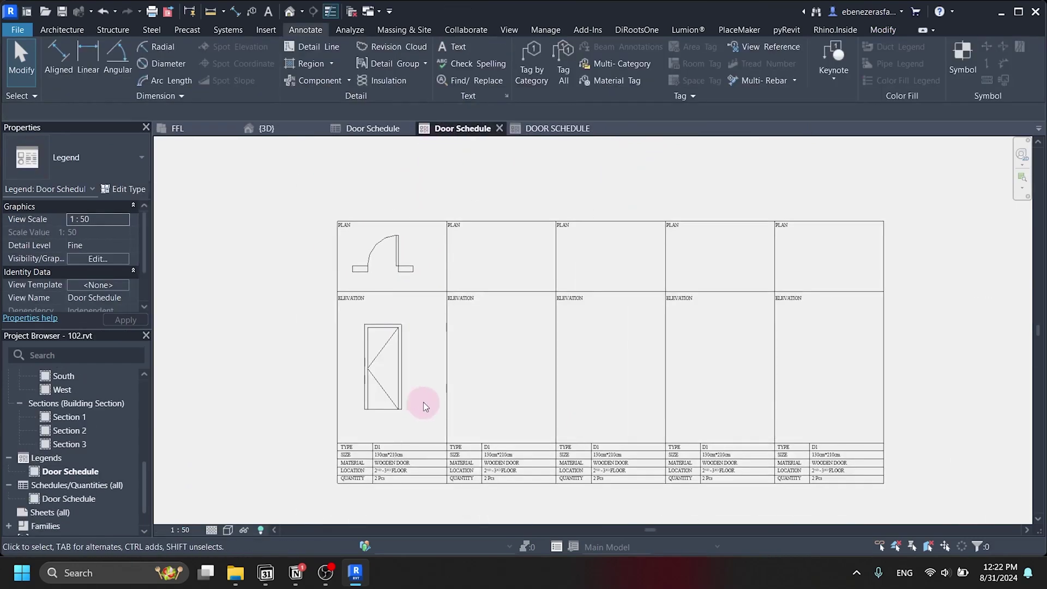
pyautogui.scroll(3, 423, 402)
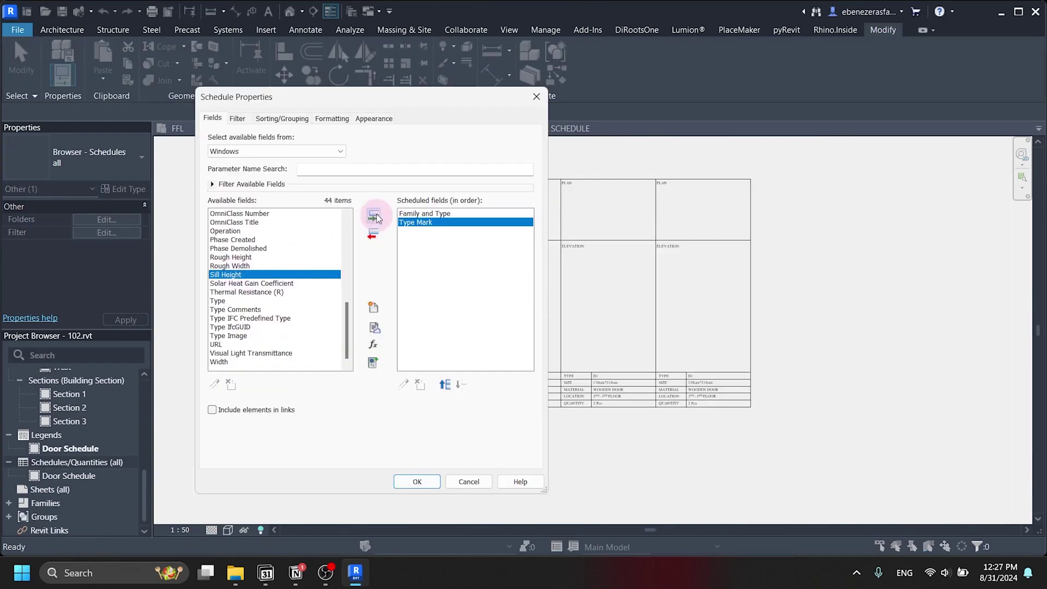
pyautogui.click(373, 216)
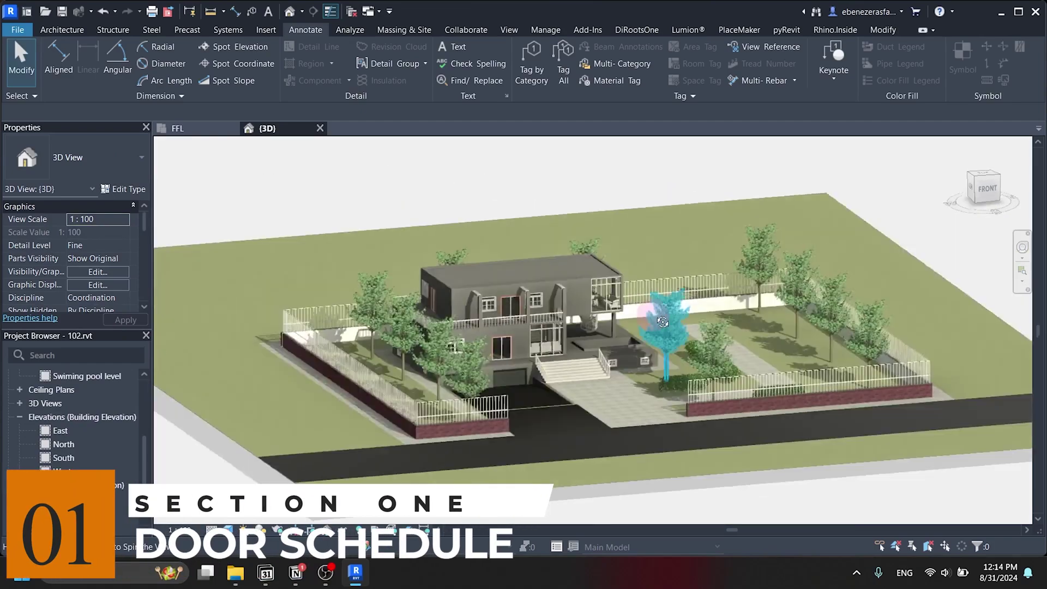
pyautogui.keyDown('shift'); pyautogui.moveTo(662, 322); pyautogui.dragTo(244, 426, button='middle'); pyautogui.keyUp('shift')
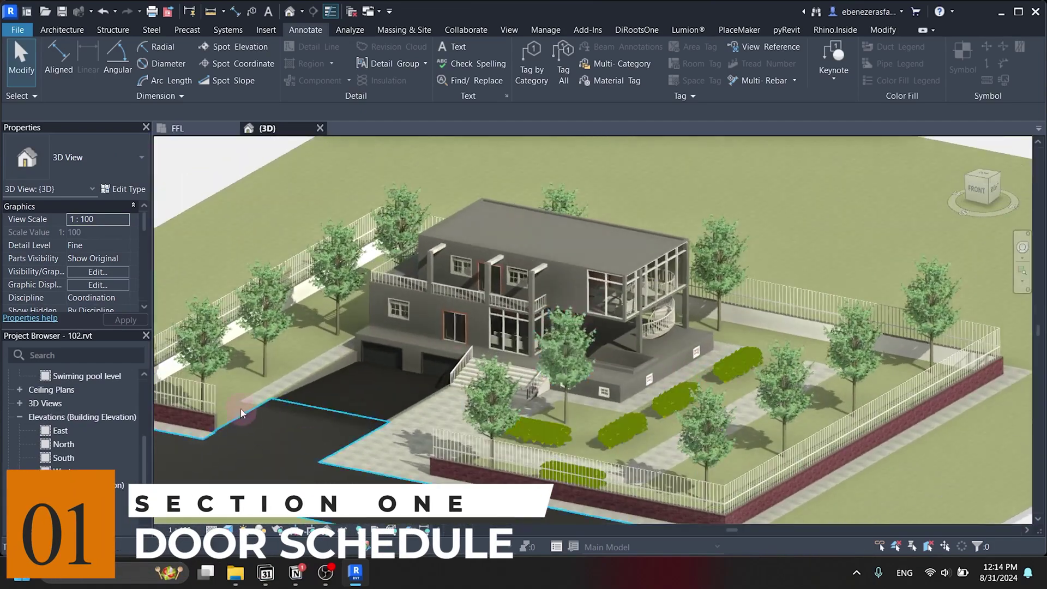
# - Create a new schedule of building components for the Doors category, named Door Schedule
pyautogui.scroll(-2, 107, 468)
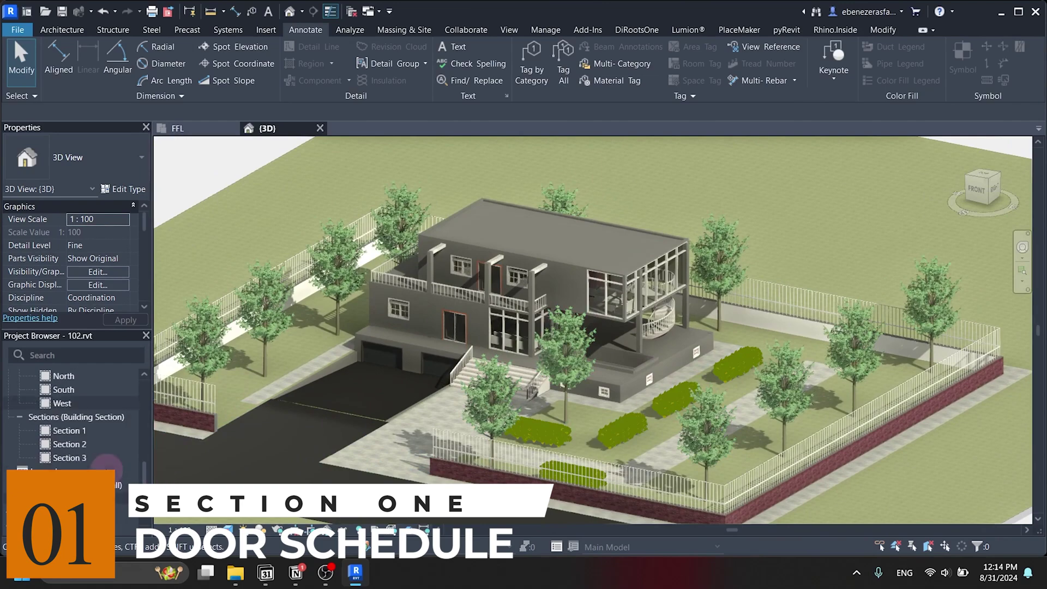
pyautogui.scroll(4, 87, 437)
pyautogui.scroll(-2, 71, 452)
pyautogui.click(59, 476)
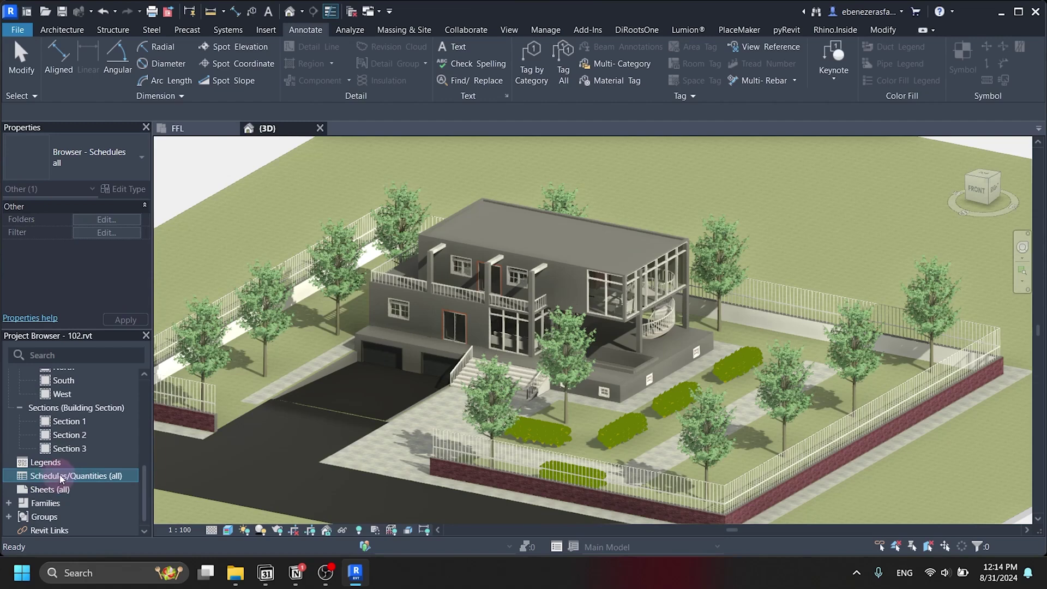
pyautogui.rightClick(61, 476)
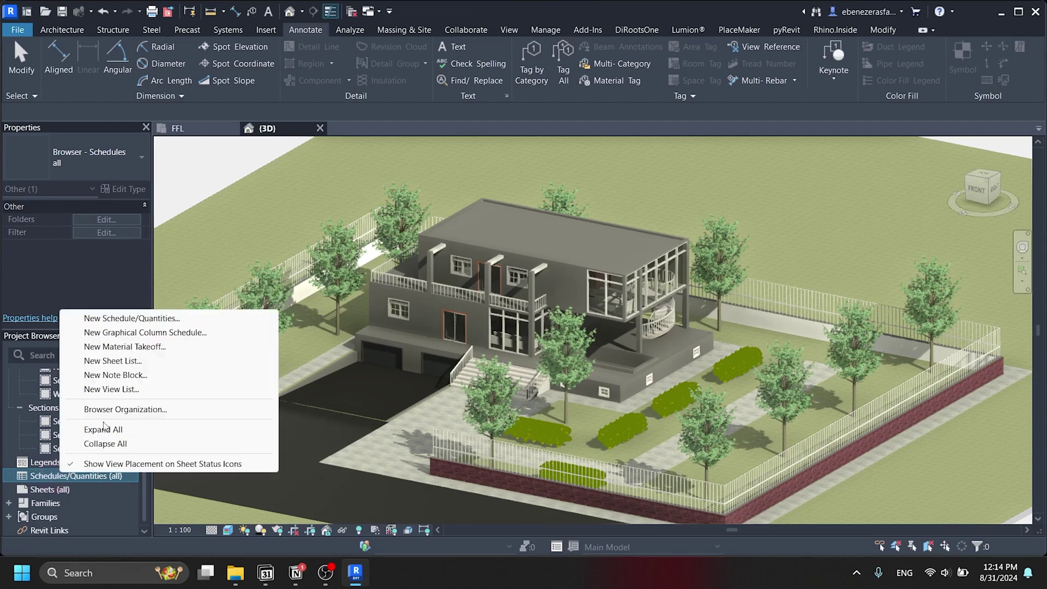
pyautogui.click(130, 319)
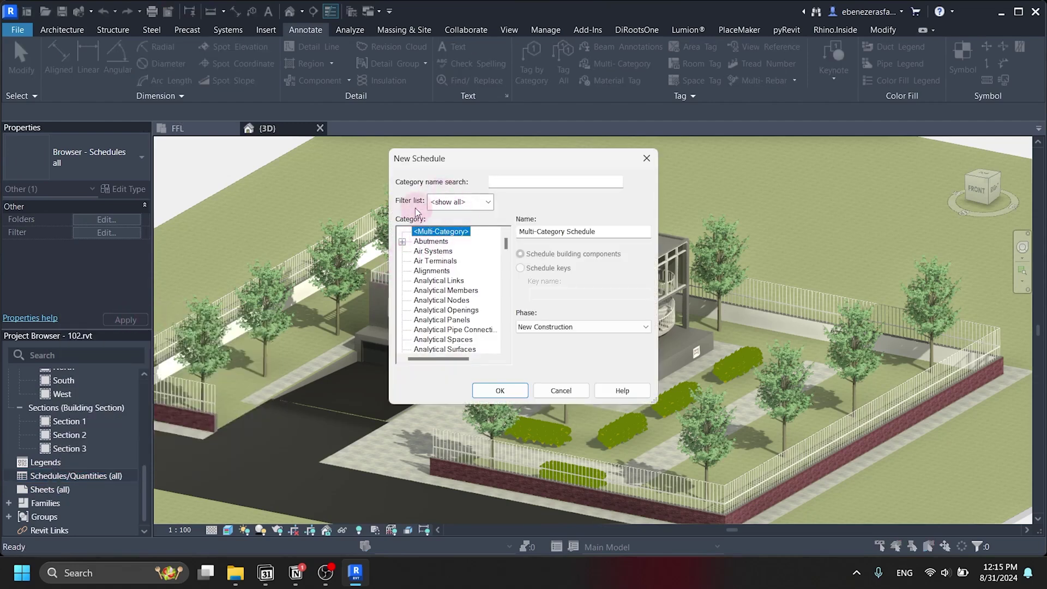
pyautogui.scroll(-4, 441, 283)
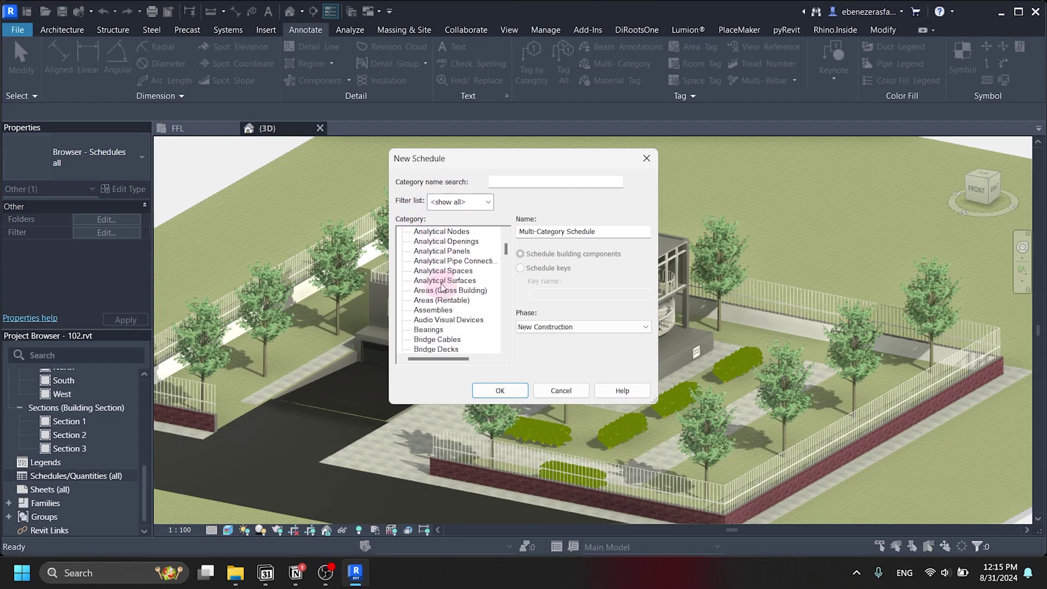
pyautogui.scroll(-7, 441, 284)
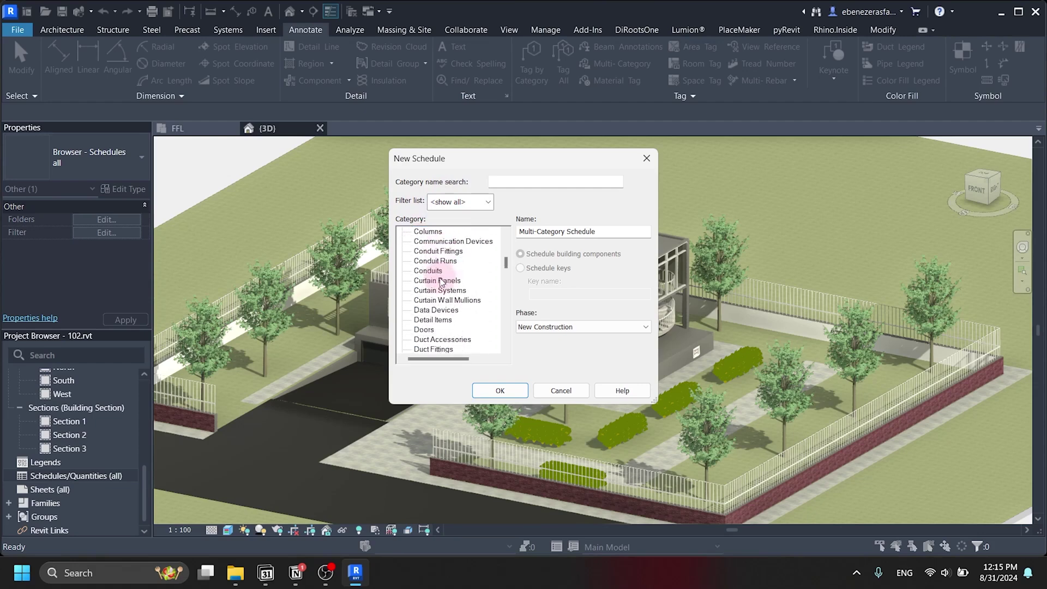
pyautogui.click(423, 281)
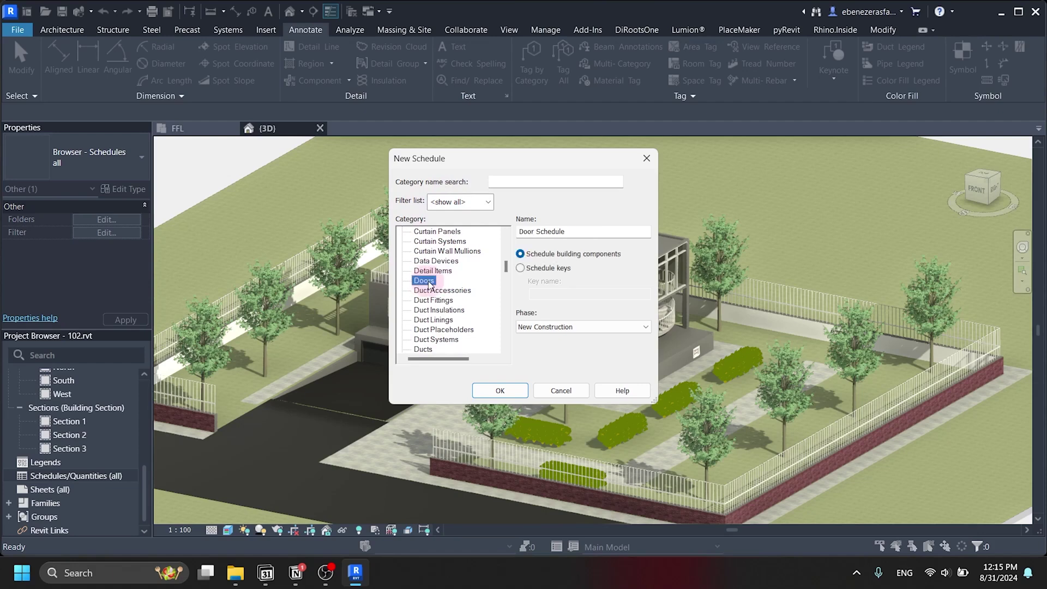
pyautogui.click(500, 390)
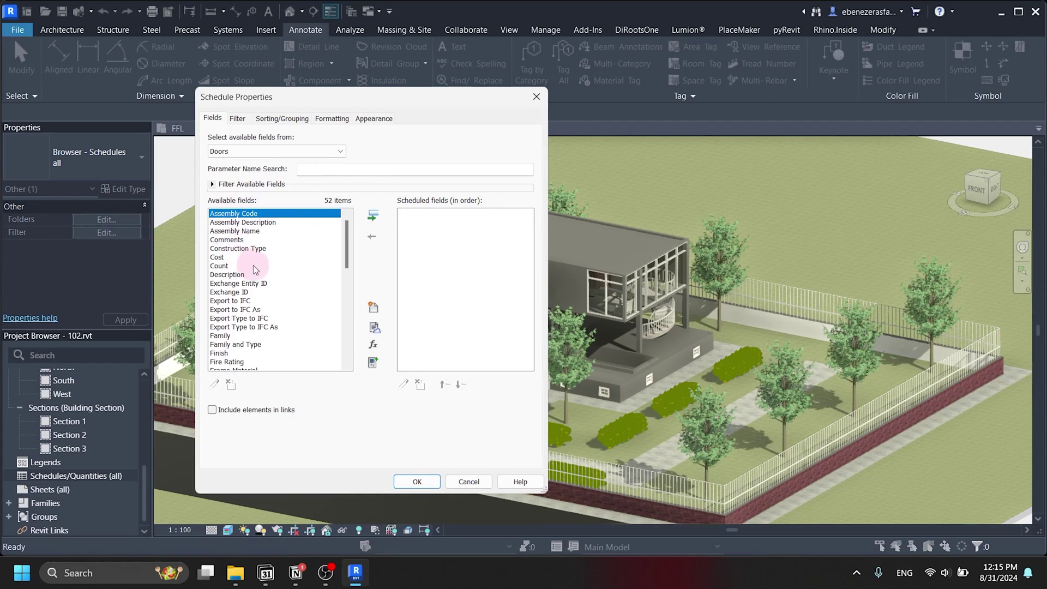
# - Add the Family and Type field and the Type Mark field to the door schedule's scheduled fields
pyautogui.scroll(-5, 256, 273)
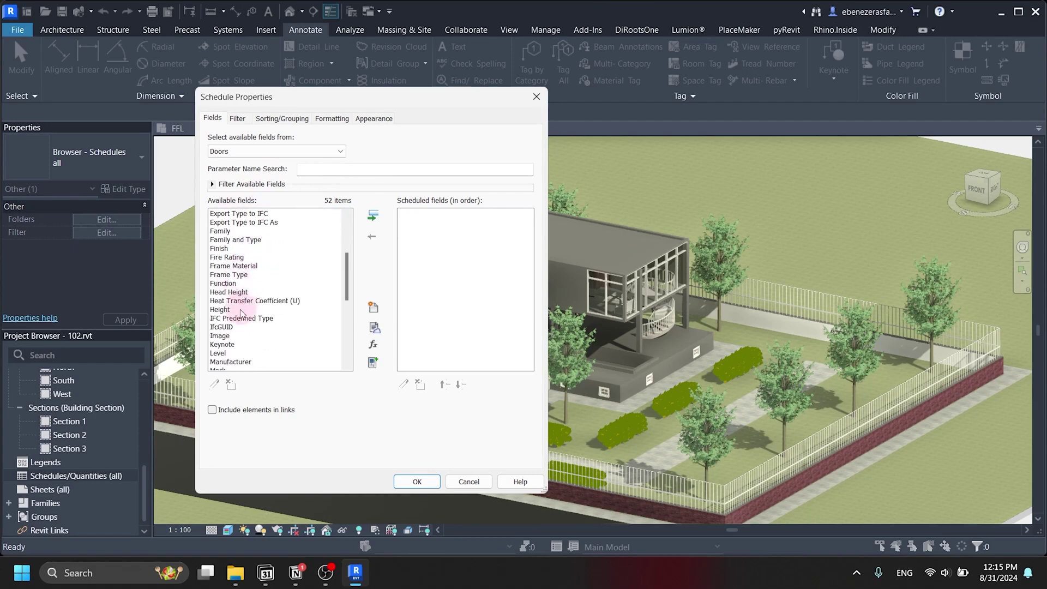
pyautogui.click(242, 250)
pyautogui.click(245, 240)
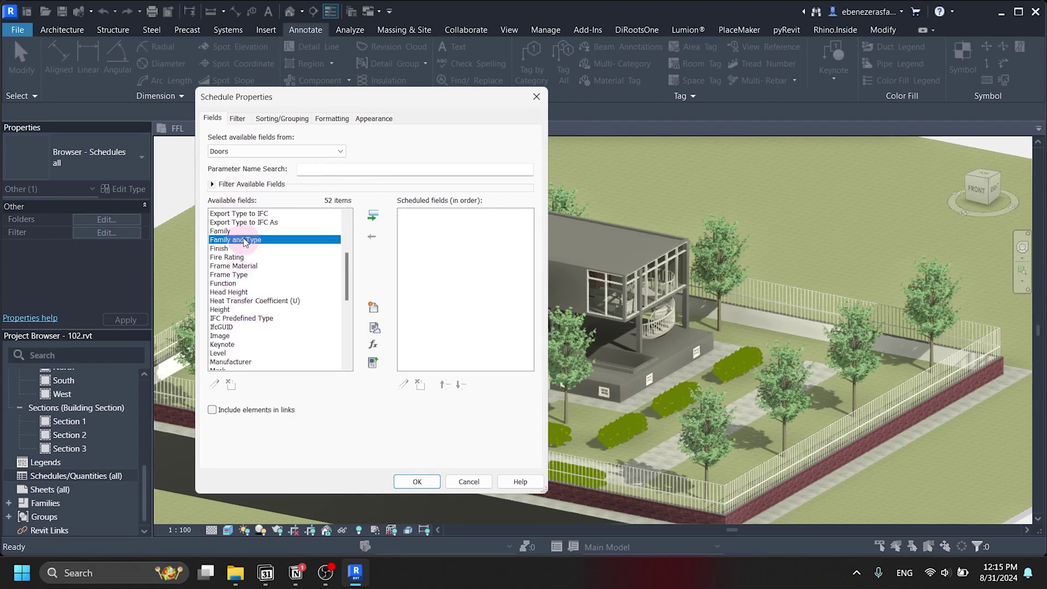
pyautogui.click(374, 217)
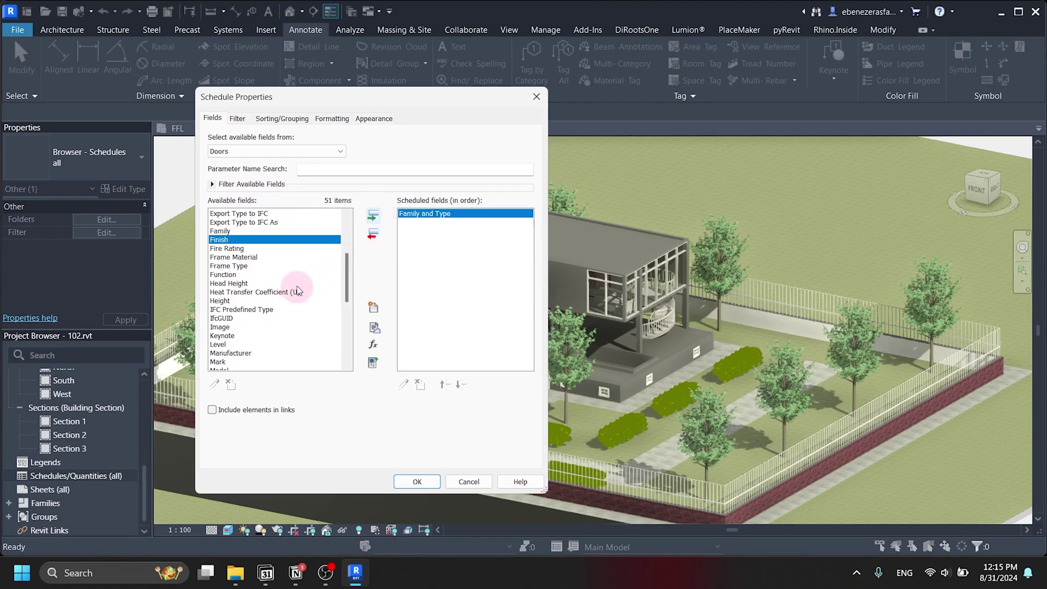
pyautogui.scroll(-2, 268, 299)
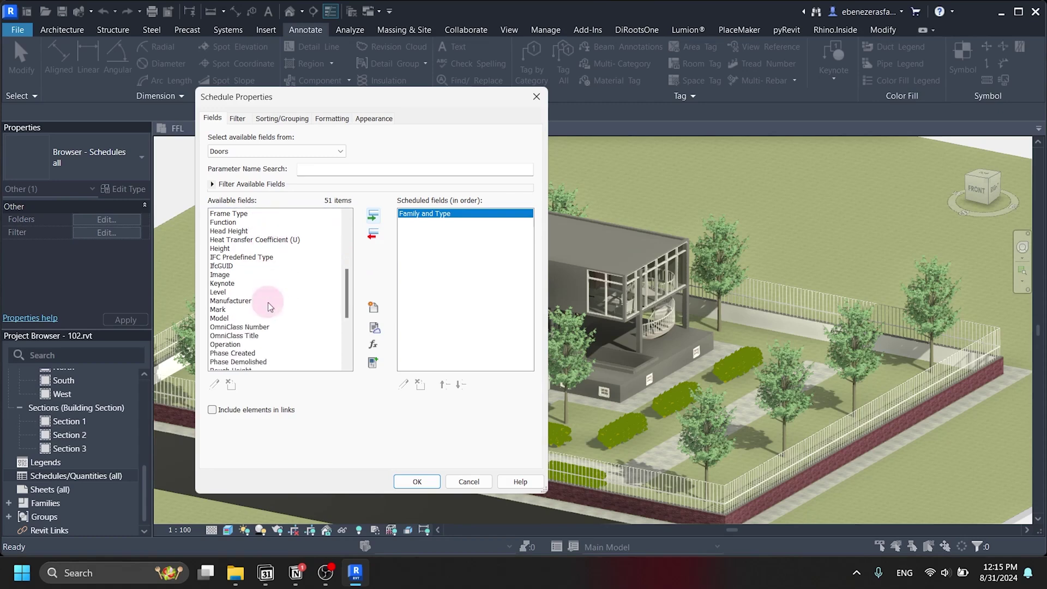
pyautogui.scroll(-3, 283, 309)
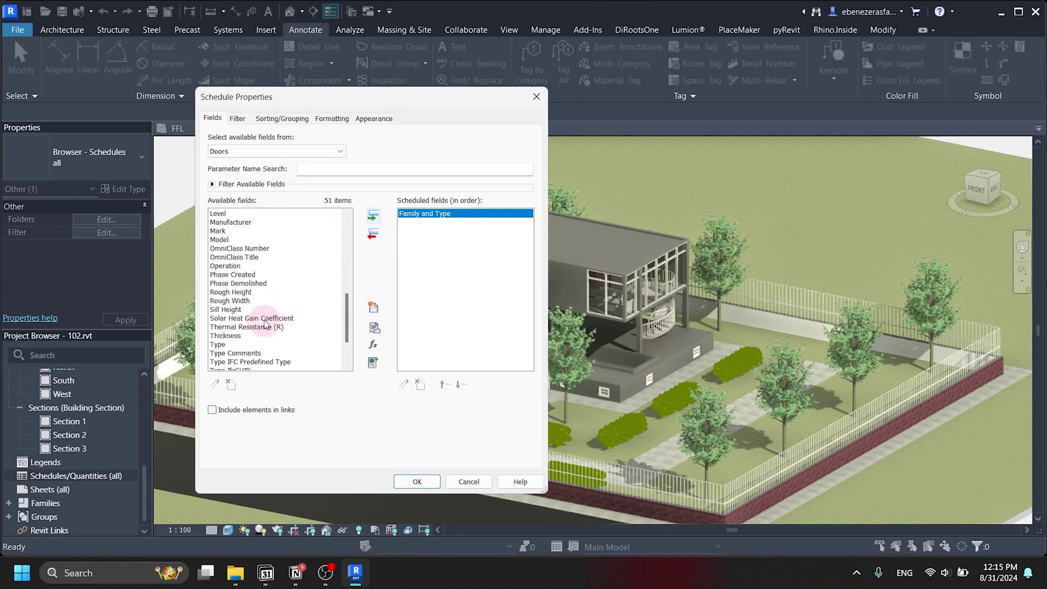
pyautogui.scroll(-2, 265, 325)
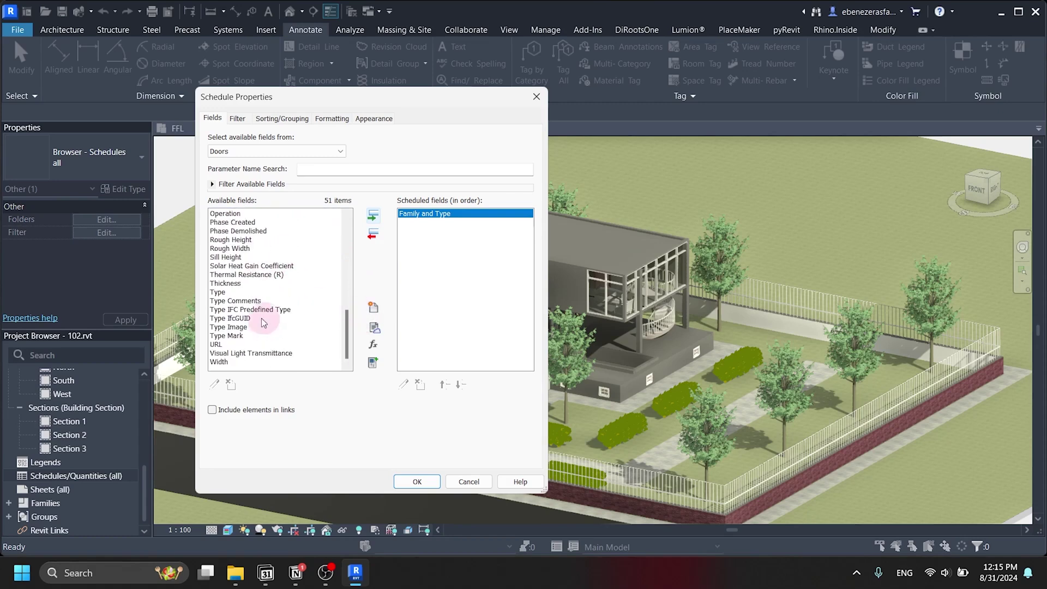
pyautogui.click(226, 336)
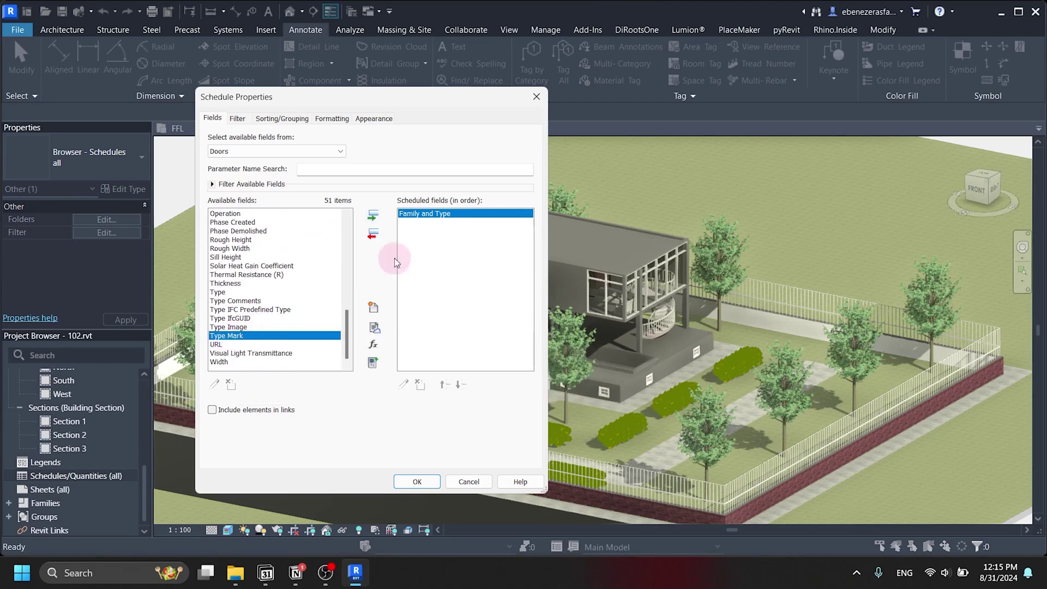
pyautogui.click(374, 216)
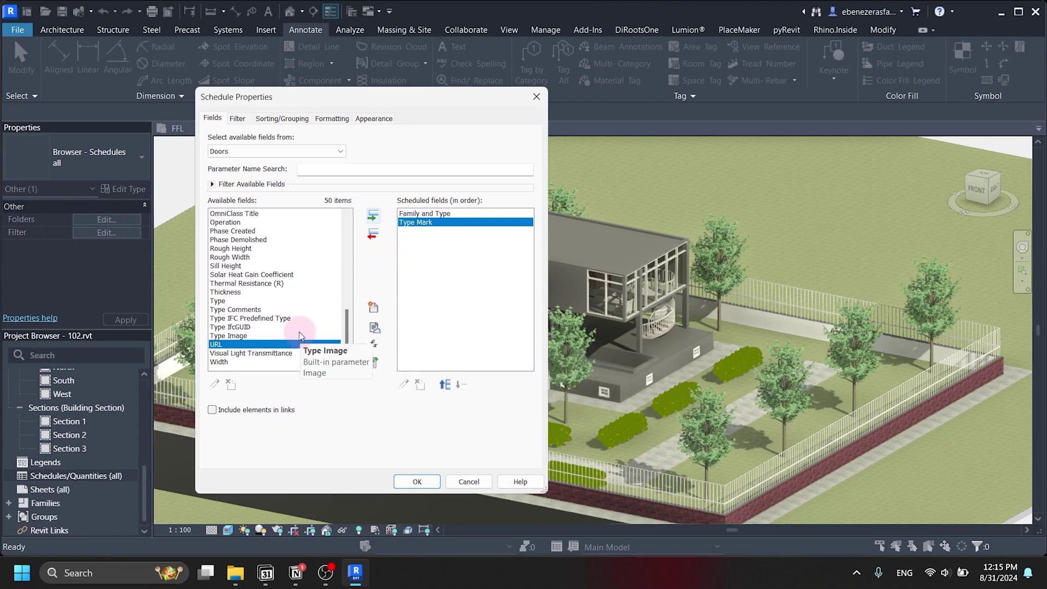
# - Add the Function and Width fields to the door schedule below Type Mark
pyautogui.scroll(5, 299, 334)
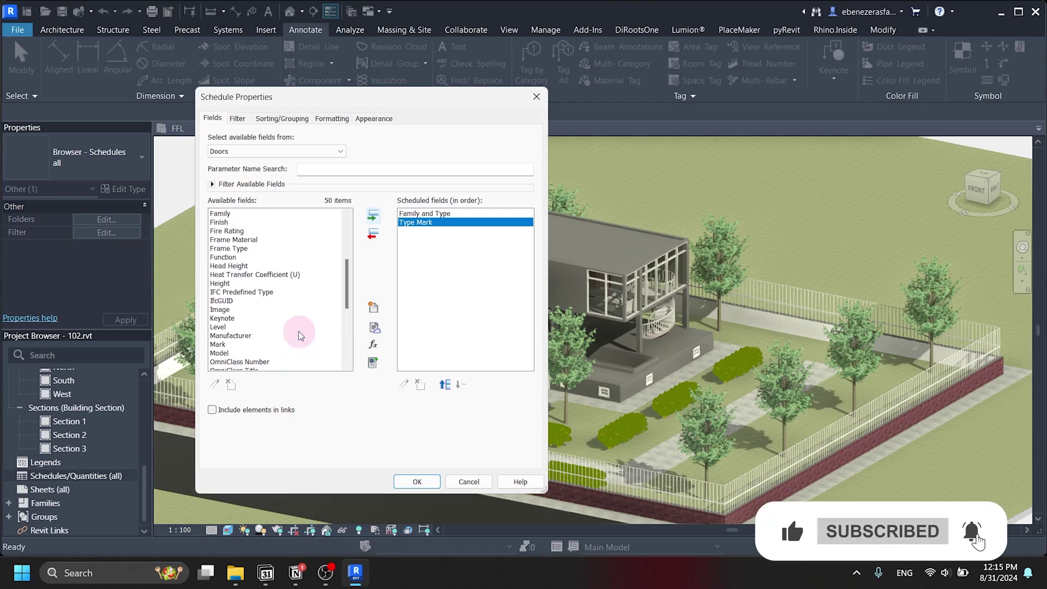
pyautogui.scroll(1, 229, 260)
pyautogui.click(228, 258)
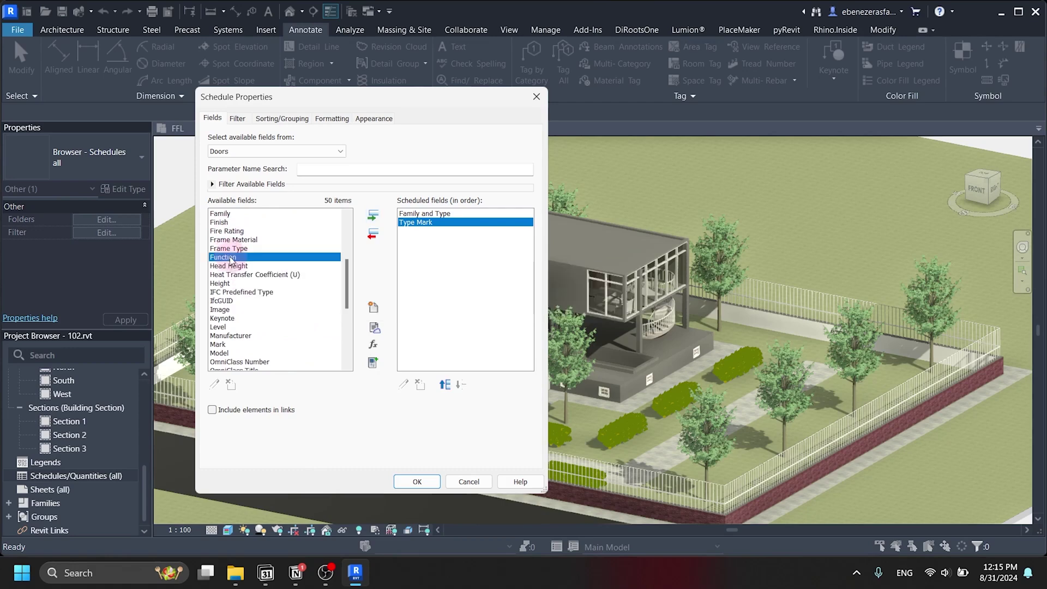
pyautogui.click(371, 216)
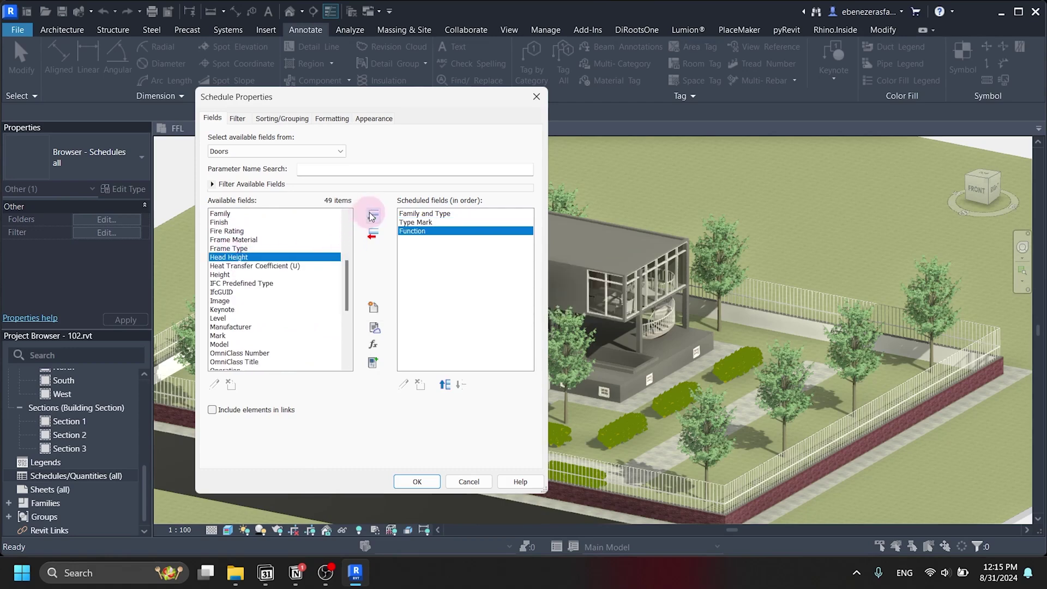
pyautogui.scroll(-6, 330, 273)
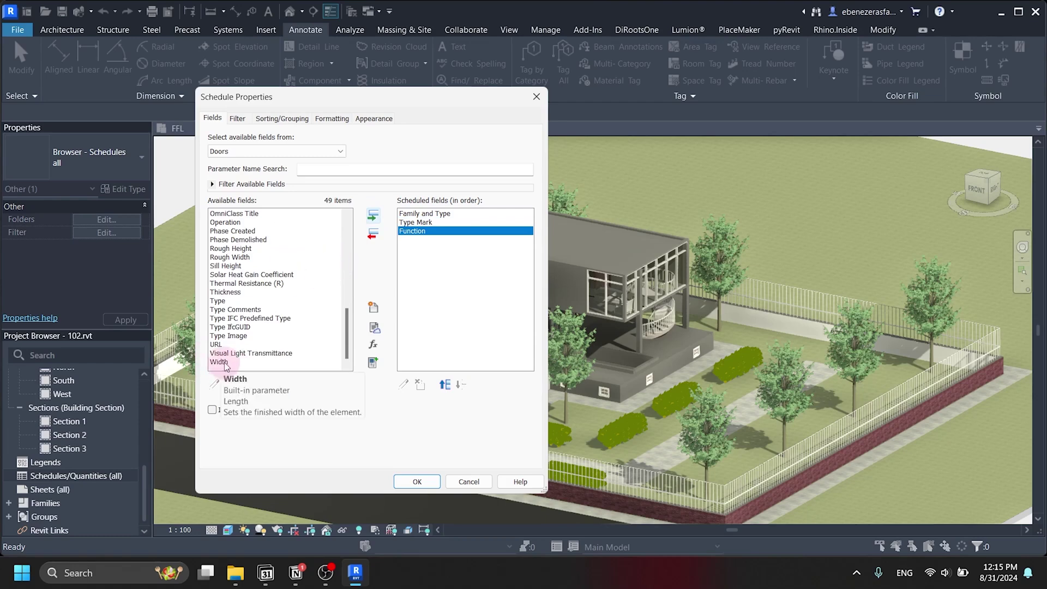
pyautogui.click(222, 363)
pyautogui.click(372, 216)
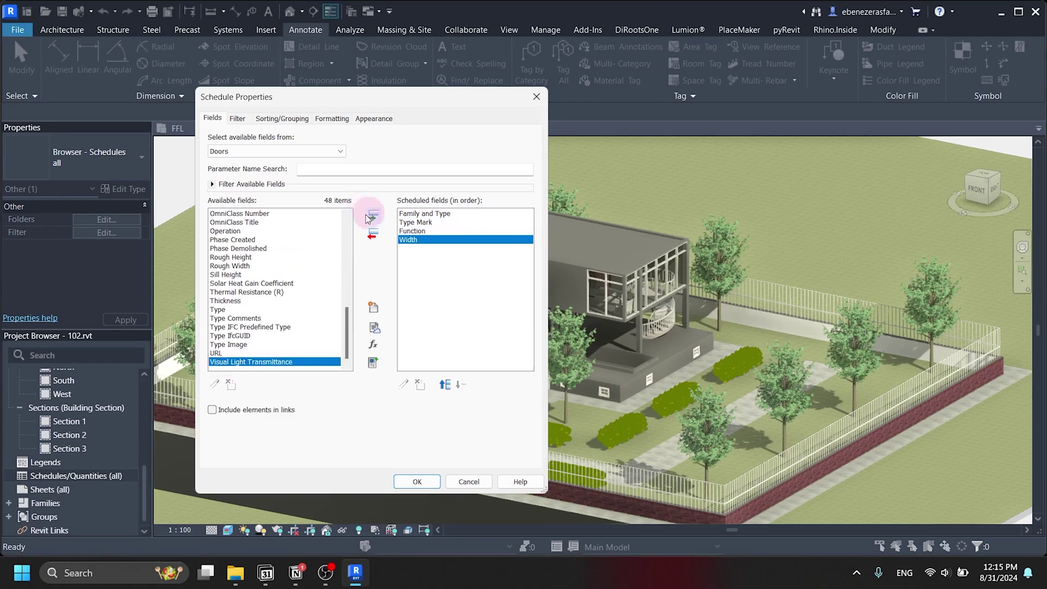
# - Add the Height field to the door schedule below Width
pyautogui.scroll(4, 235, 289)
pyautogui.scroll(1, 237, 295)
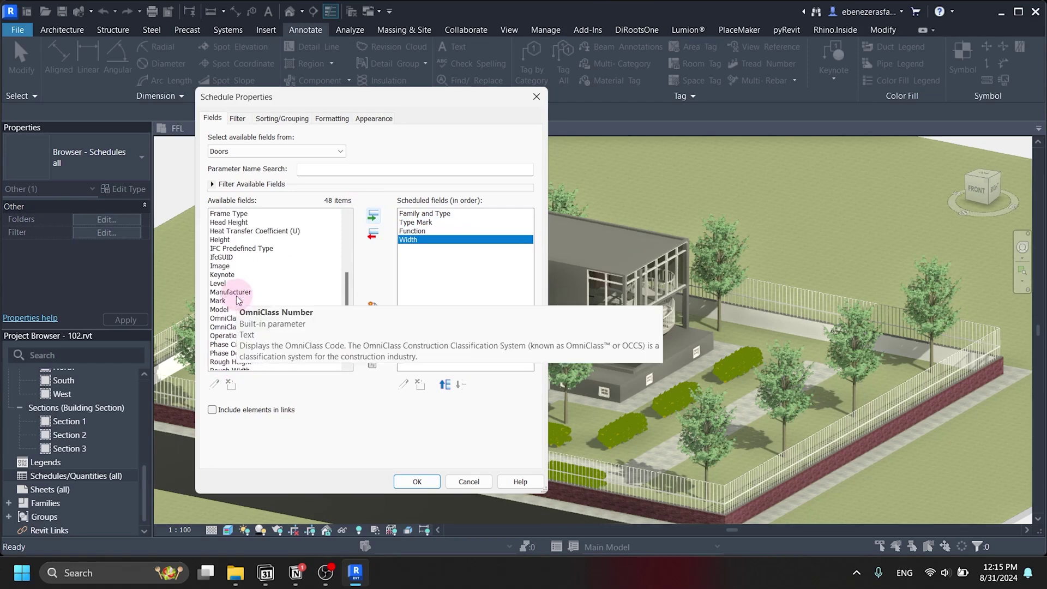
pyautogui.scroll(1, 238, 300)
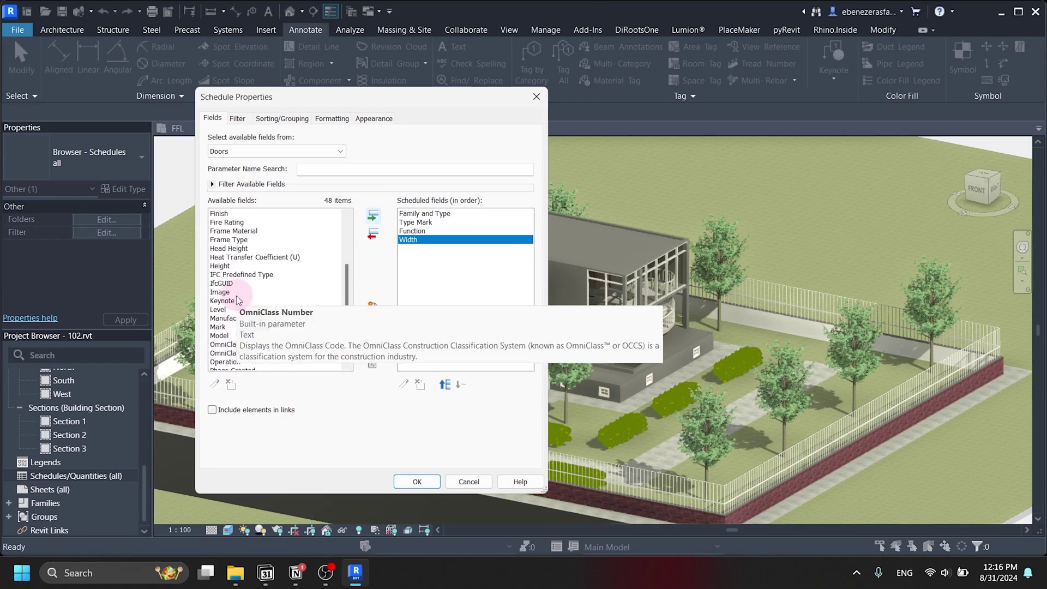
pyautogui.click(229, 266)
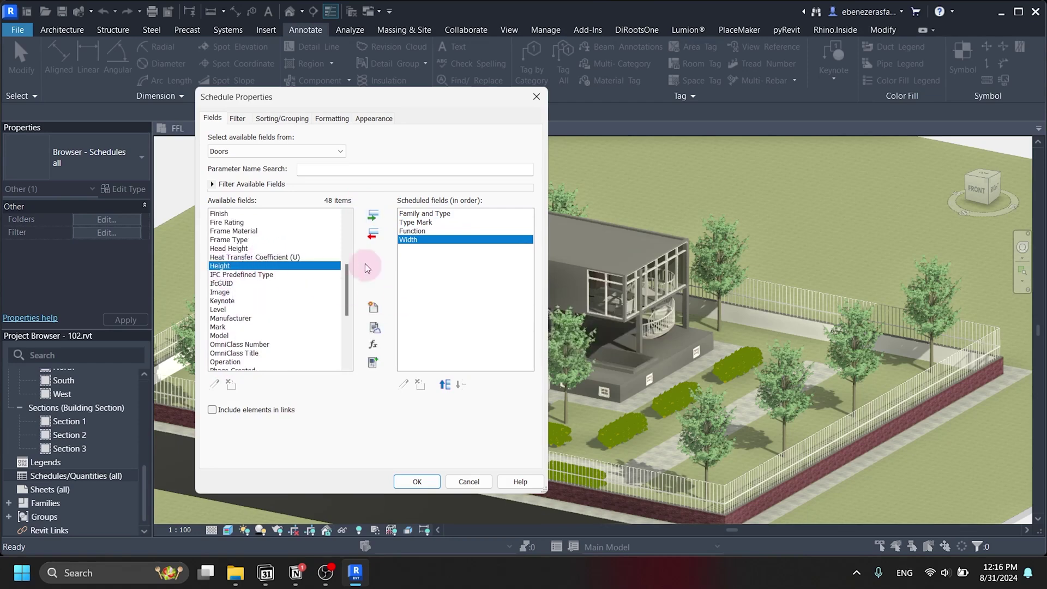
pyautogui.click(371, 220)
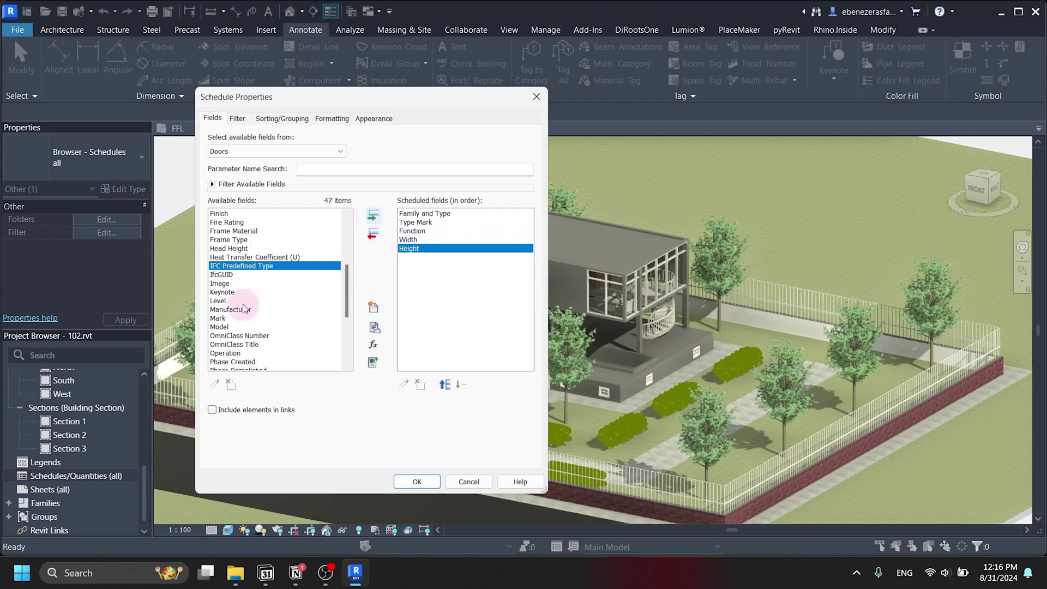
# - Add the Count field and the Level field to the end of the door schedule's scheduled fields
pyautogui.scroll(5, 244, 308)
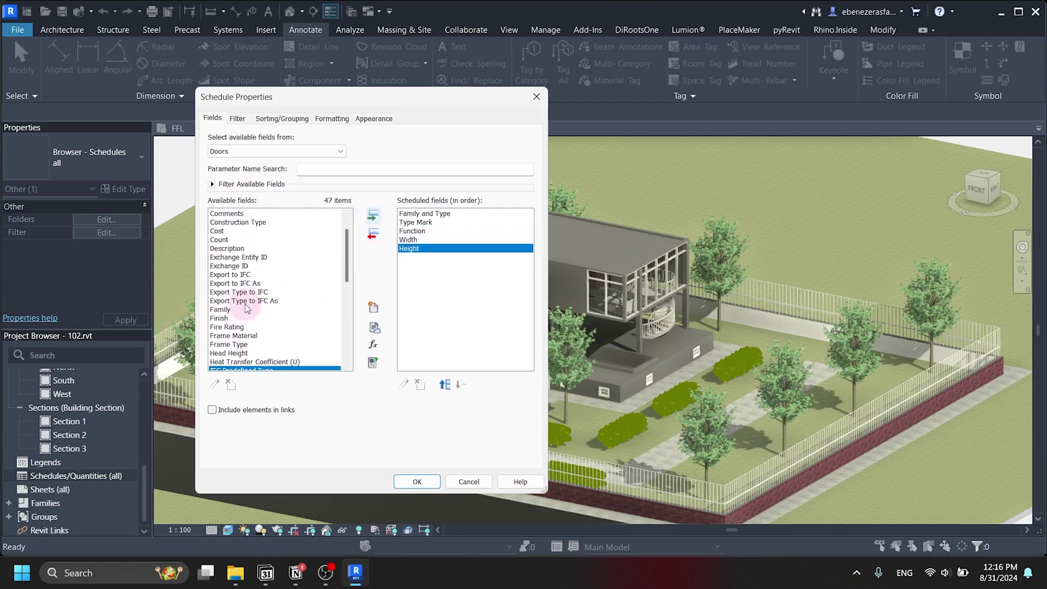
pyautogui.click(229, 266)
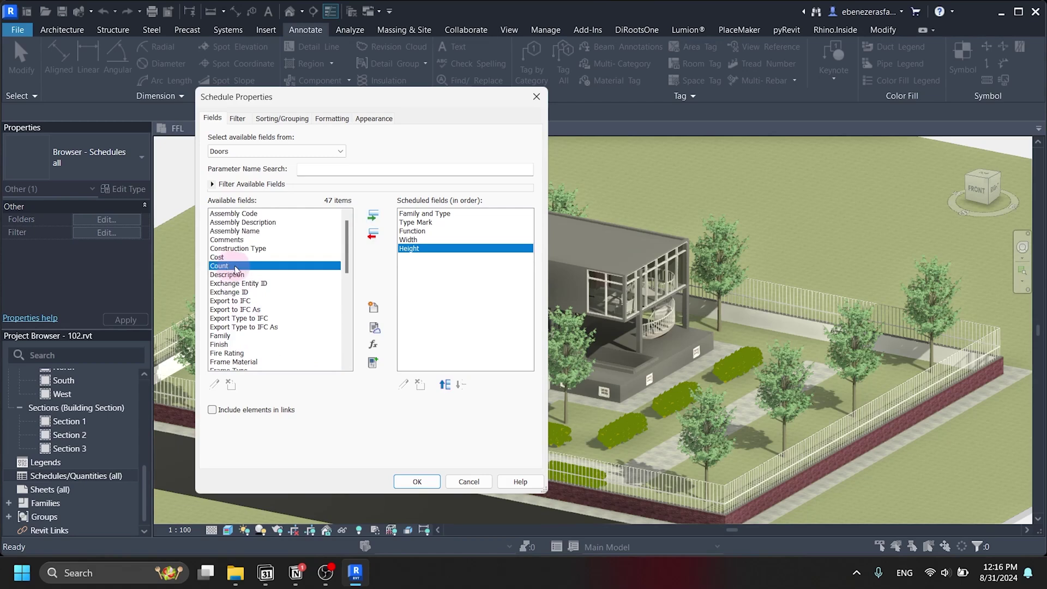
pyautogui.click(373, 215)
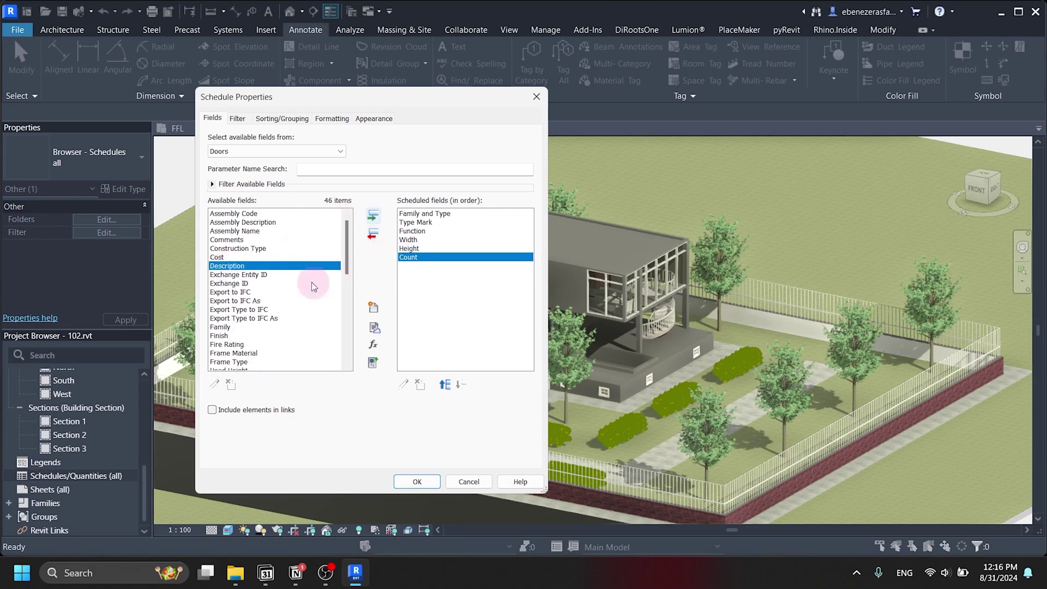
pyautogui.scroll(-5, 264, 286)
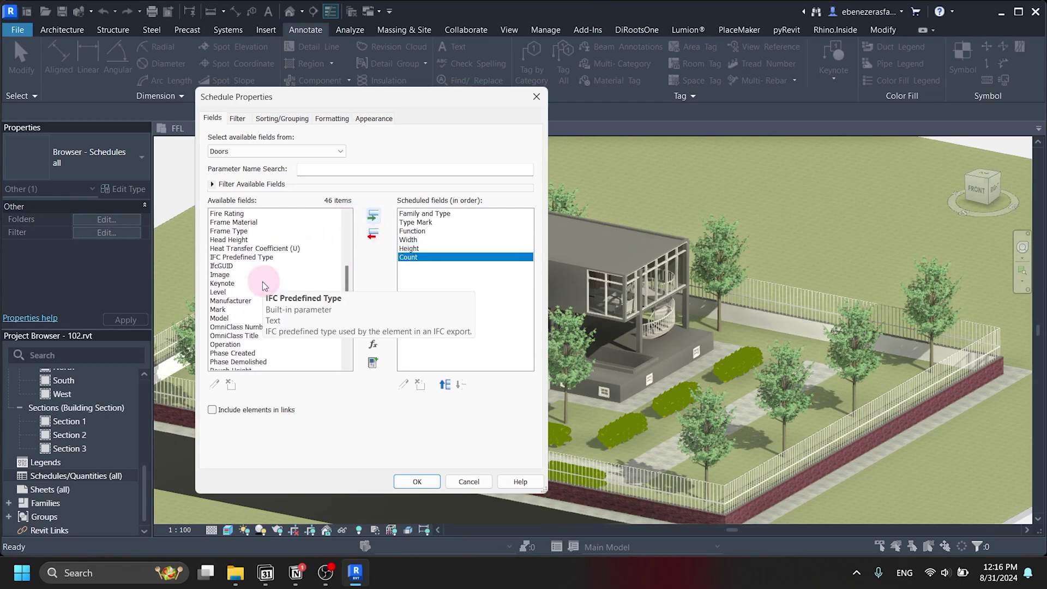
pyautogui.click(219, 294)
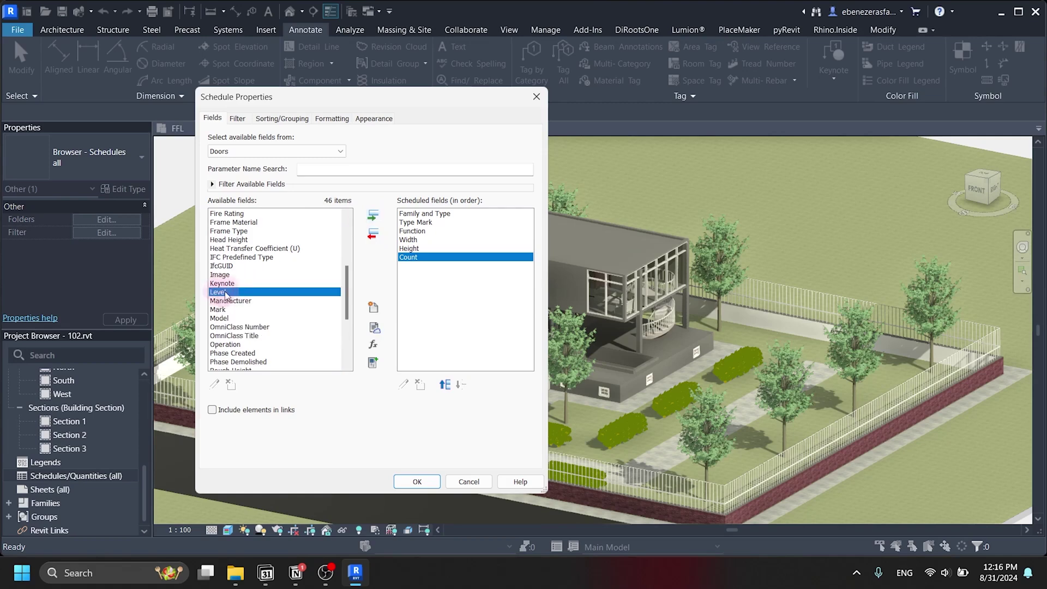
pyautogui.click(373, 217)
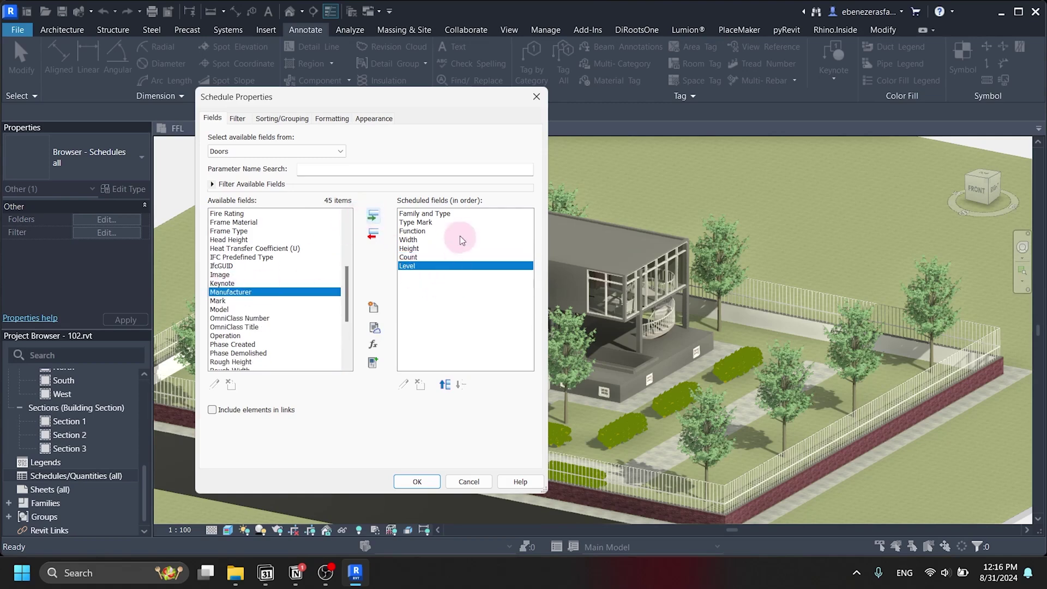
# - Sort the door schedule by Type Mark ascending with a Title, count, and totals footer, and create the schedule
pyautogui.click(267, 120)
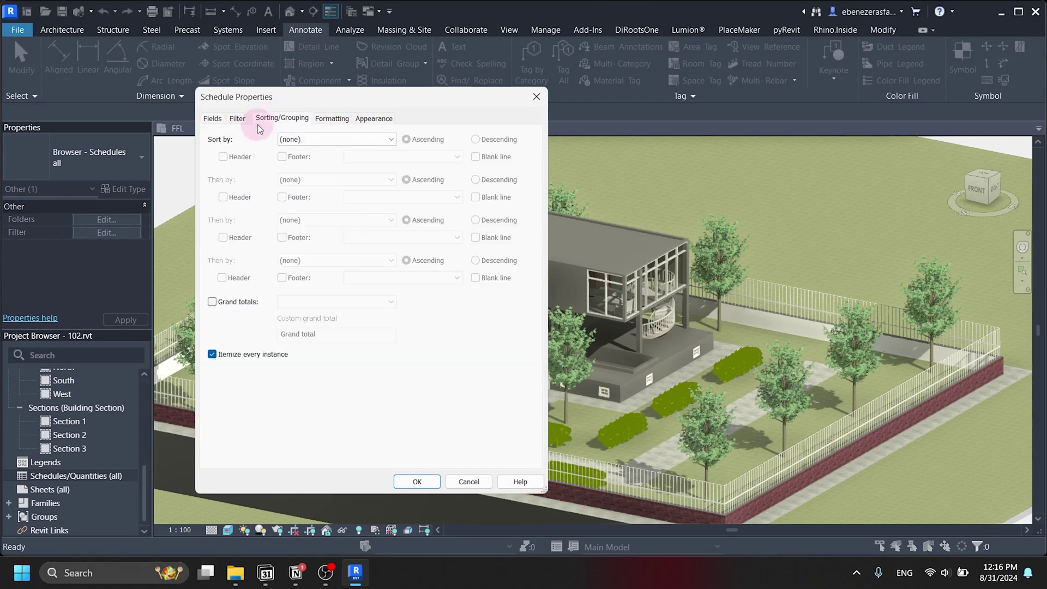
pyautogui.click(292, 139)
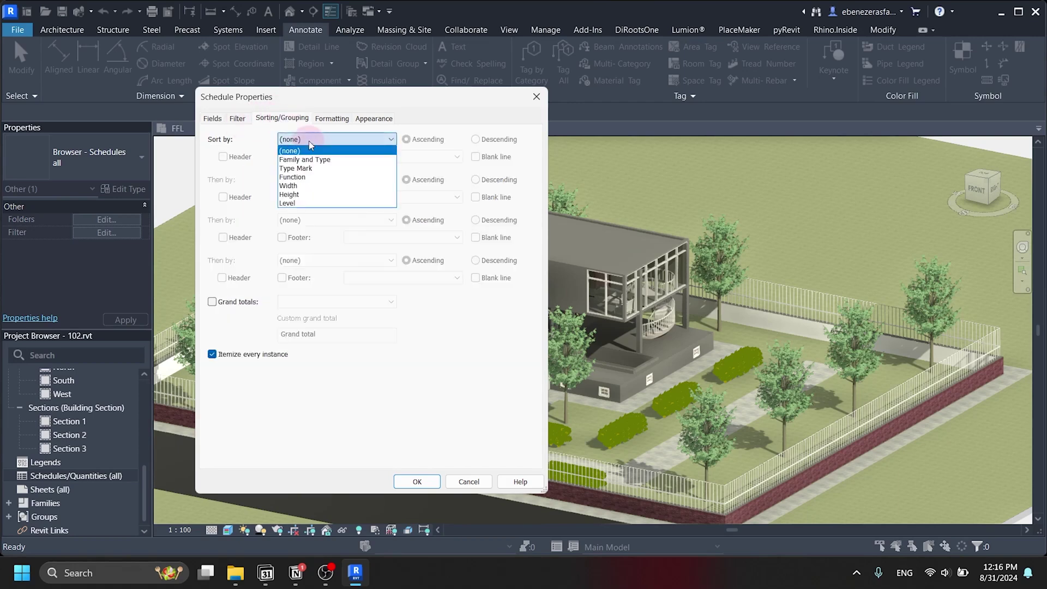
pyautogui.click(294, 167)
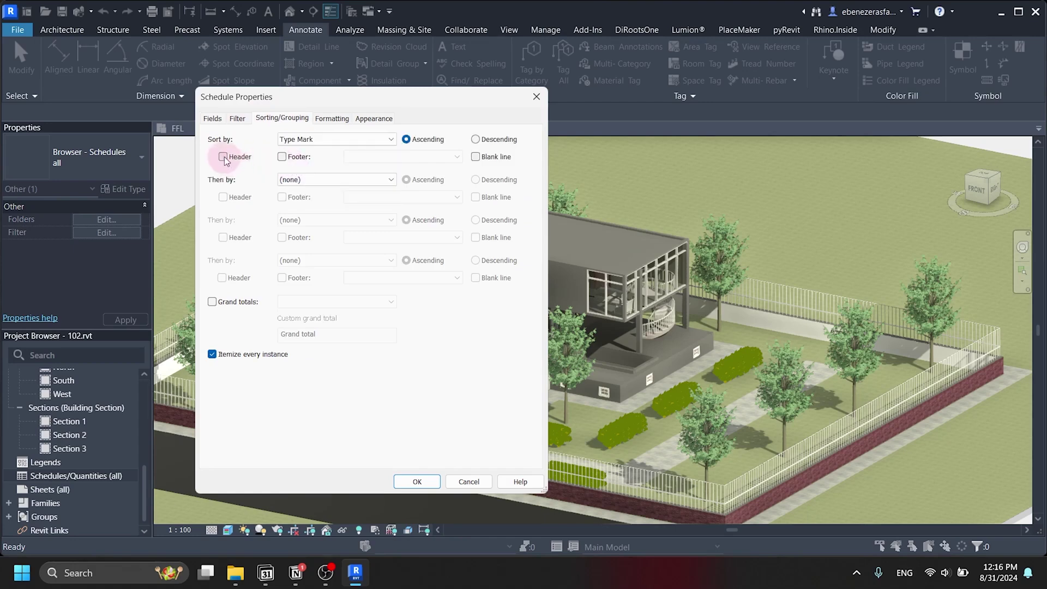
pyautogui.click(371, 158)
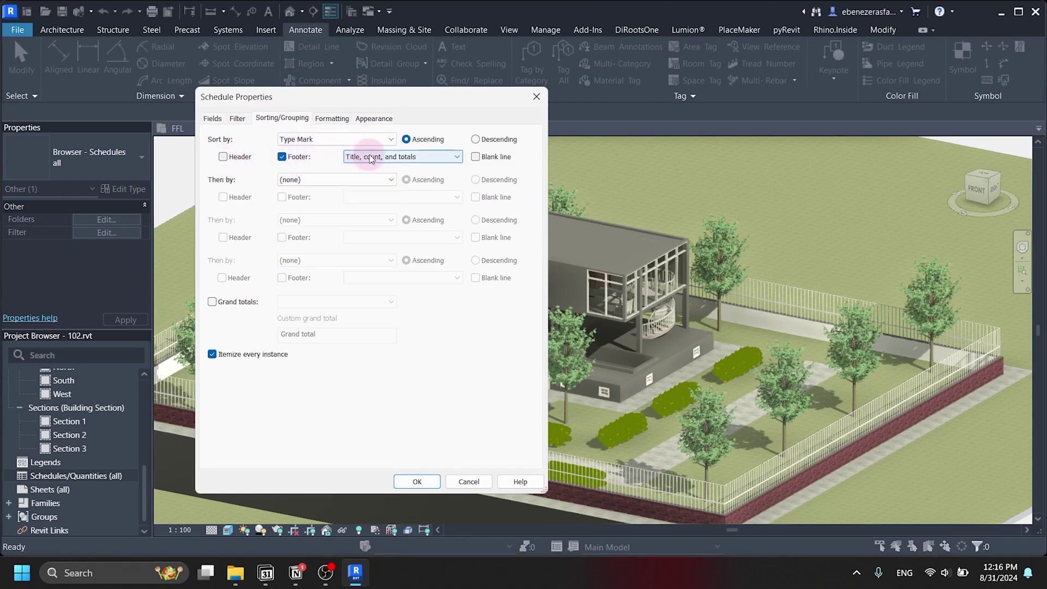
pyautogui.click(382, 158)
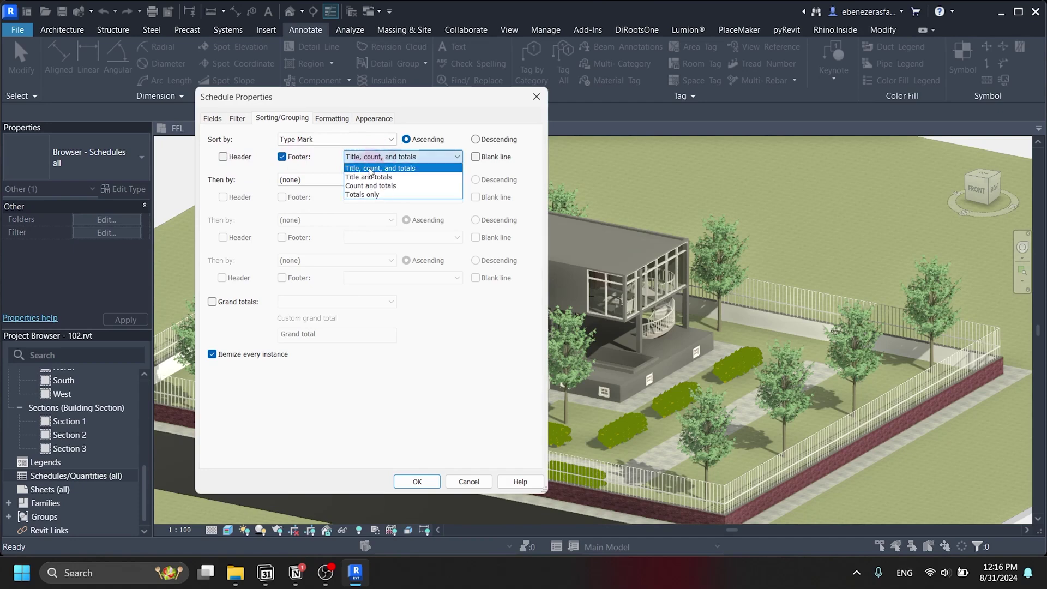
pyautogui.click(381, 159)
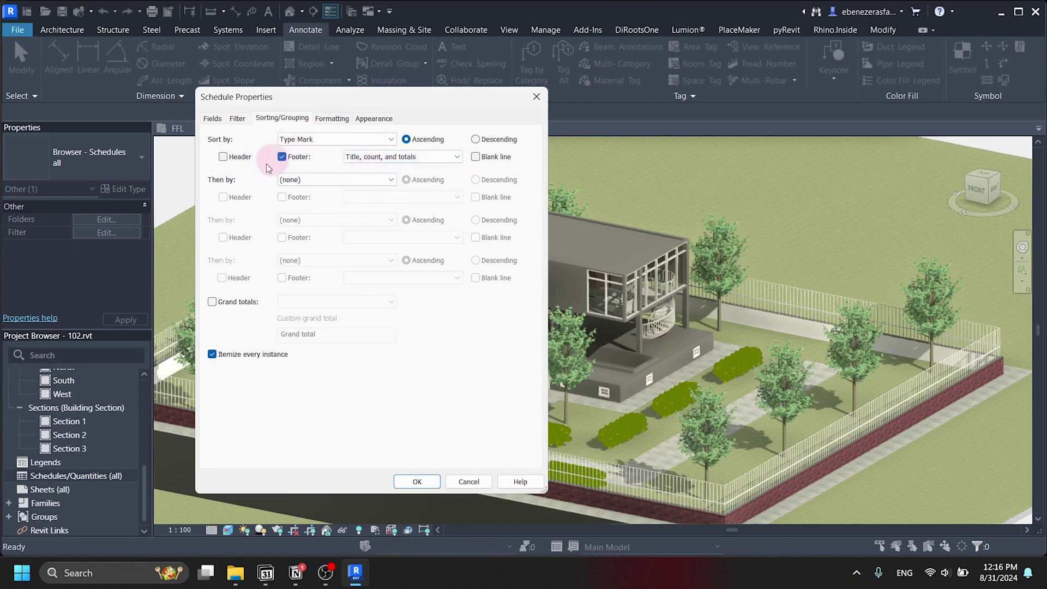
pyautogui.click(417, 481)
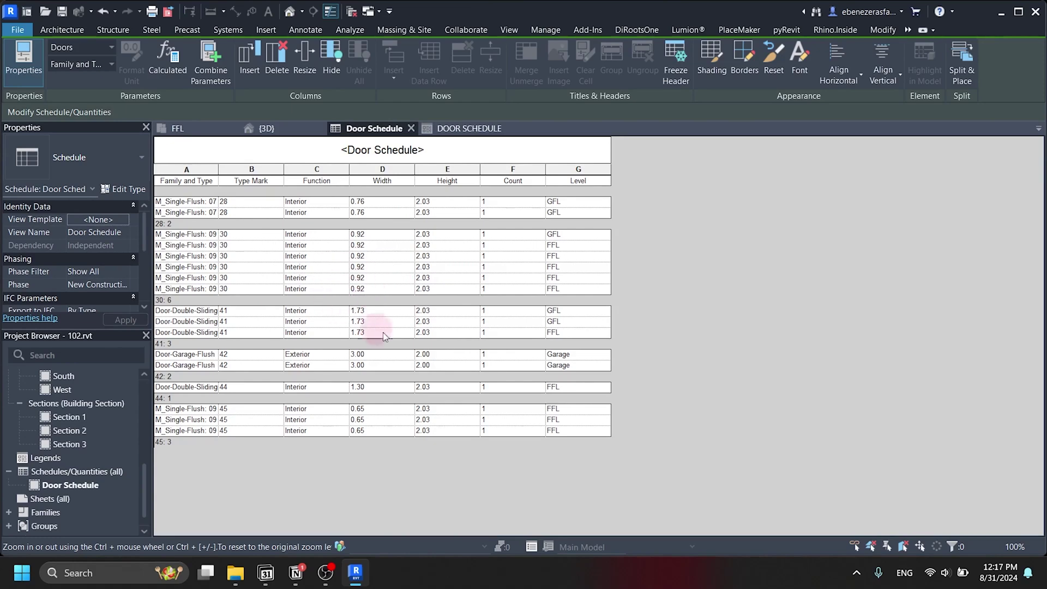
# - Look at the reference DOOR SCHEDULE legend, and create a new 1:50 legend view named Door Schedule in project 102
pyautogui.click(454, 129)
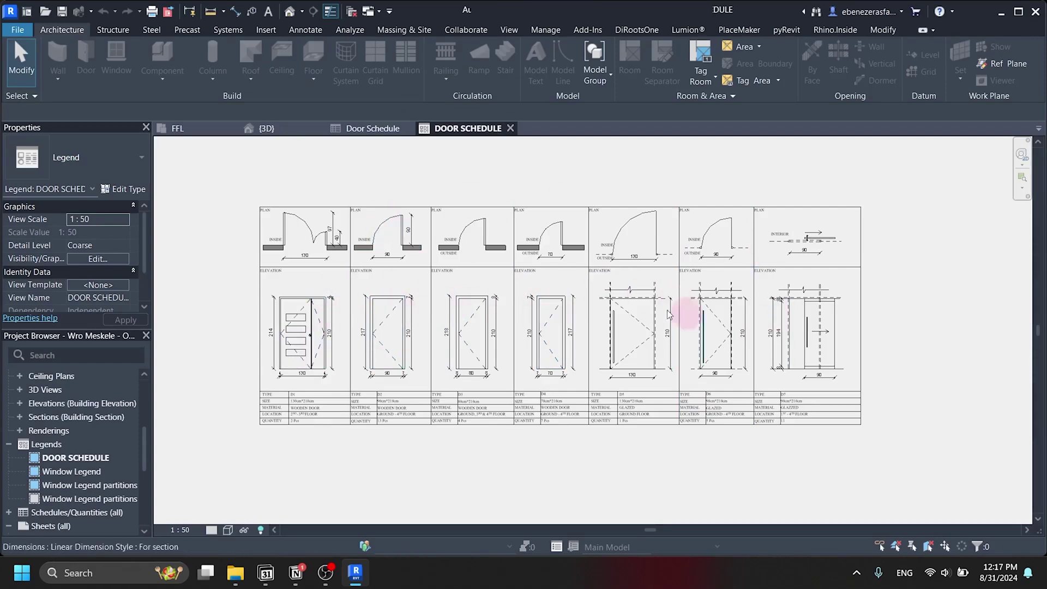
pyautogui.click(357, 129)
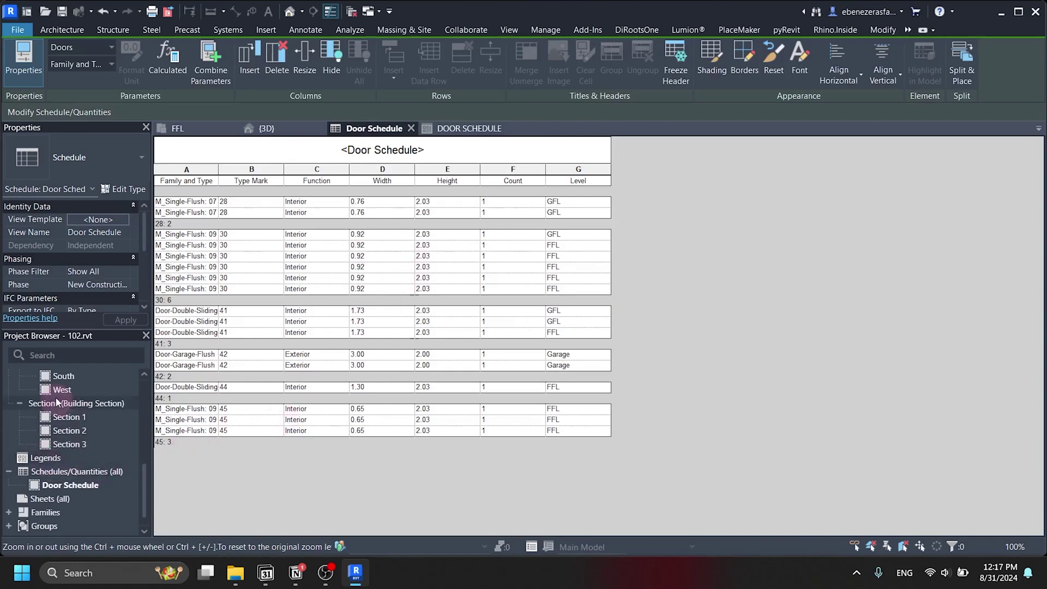
pyautogui.click(46, 458)
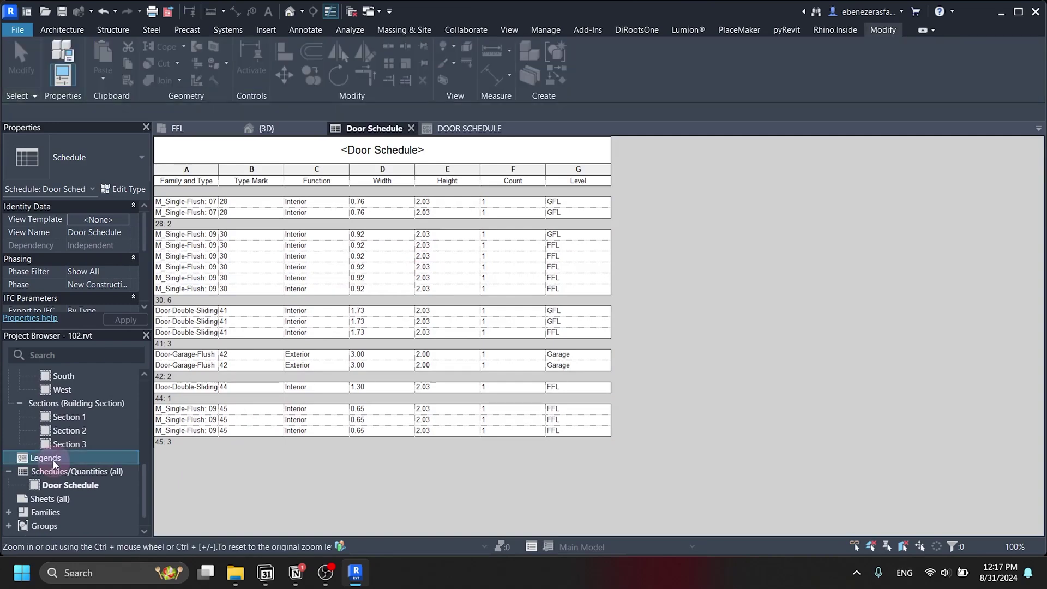
pyautogui.rightClick(53, 459)
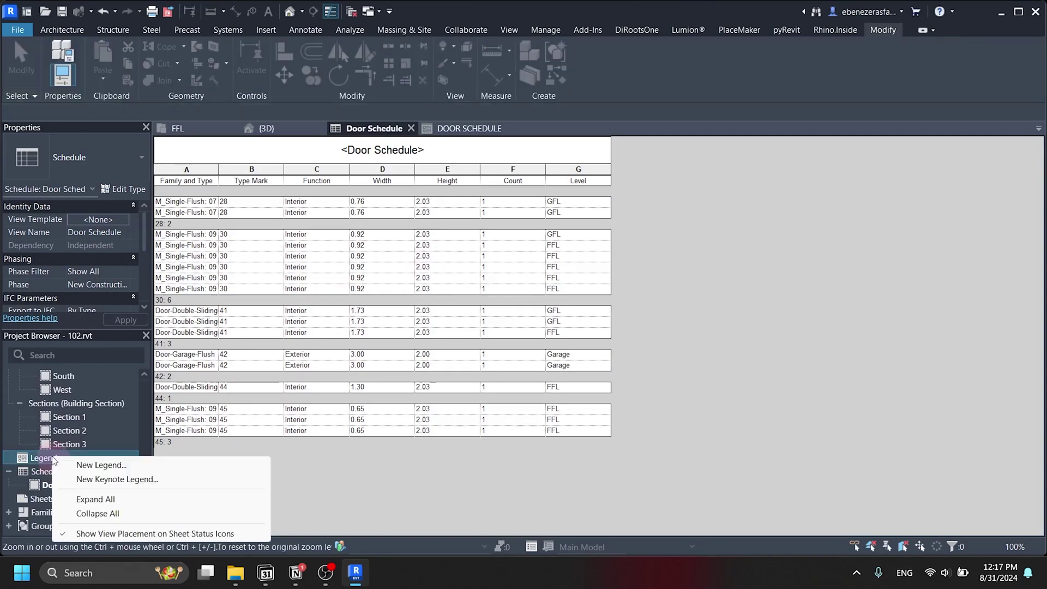
pyautogui.click(94, 465)
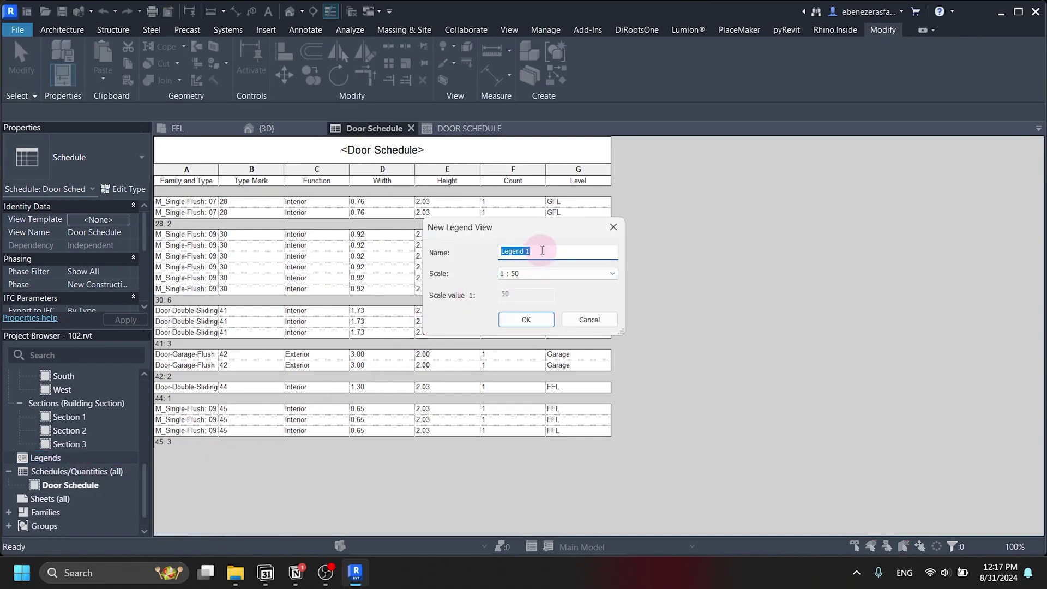
pyautogui.write('Door Schedule')
pyautogui.click(527, 320)
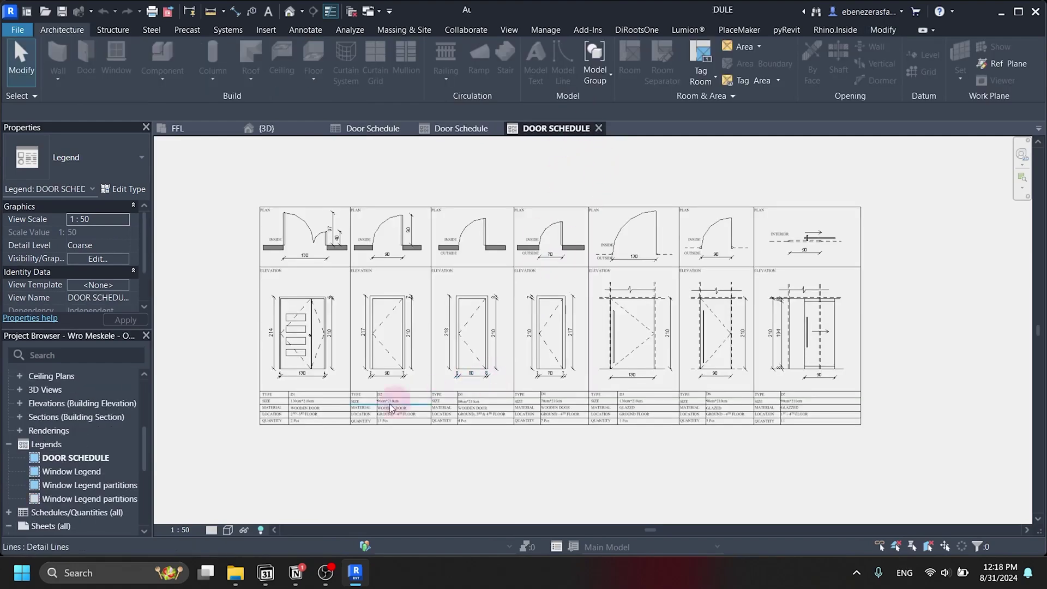
# - Copy the D1 column's frame lines, PLAN and ELEVATION labels and information table from the reference DOOR SCHEDULE legend, without the door drawings and dimensions
pyautogui.scroll(2, 294, 403)
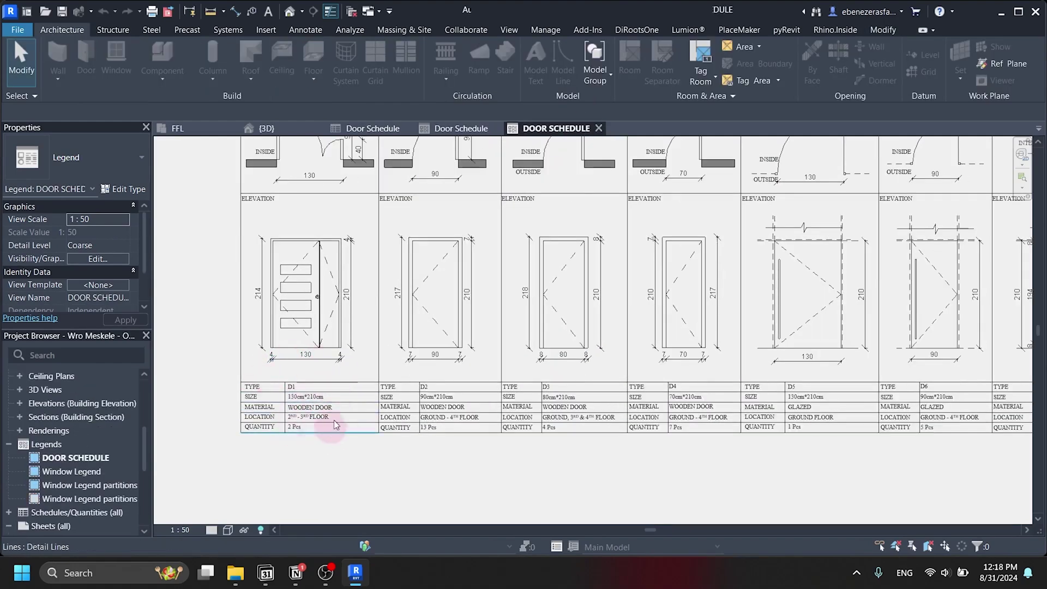
pyautogui.scroll(2, 299, 449)
pyautogui.scroll(-2, 428, 448)
pyautogui.moveTo(358, 464); pyautogui.dragTo(518, 463, button='middle')
pyautogui.moveTo(529, 467); pyautogui.dragTo(404, 378)
pyautogui.scroll(-3, 414, 376)
pyautogui.scroll(4, 457, 280)
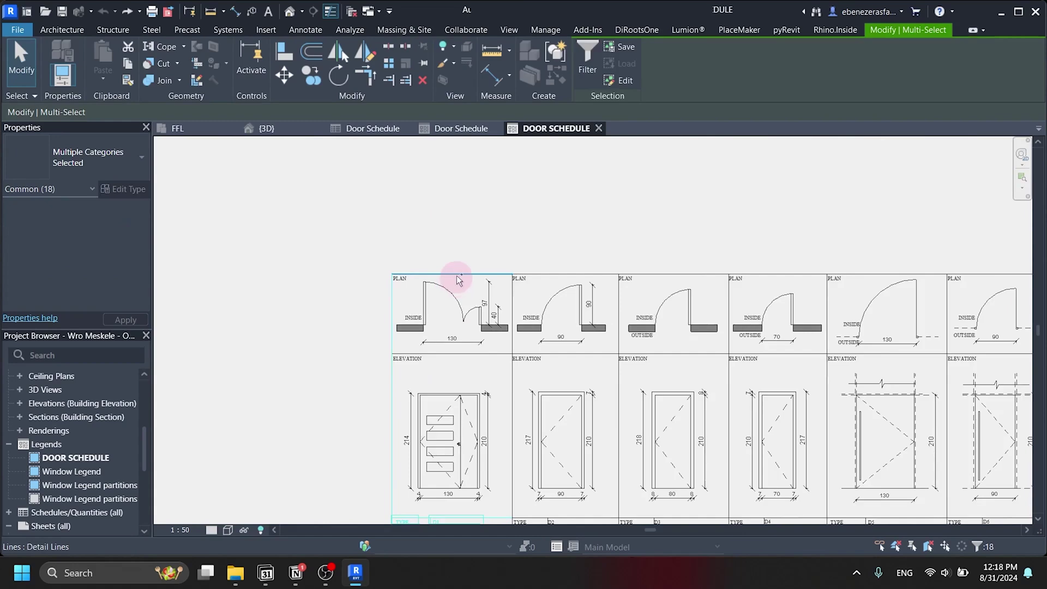
pyautogui.scroll(2, 434, 276)
pyautogui.keyDown('ctrl'); pyautogui.click(386, 294); pyautogui.keyUp('ctrl')
pyautogui.keyDown('ctrl'); pyautogui.click(405, 453); pyautogui.keyUp('ctrl')
pyautogui.scroll(-1, 439, 276)
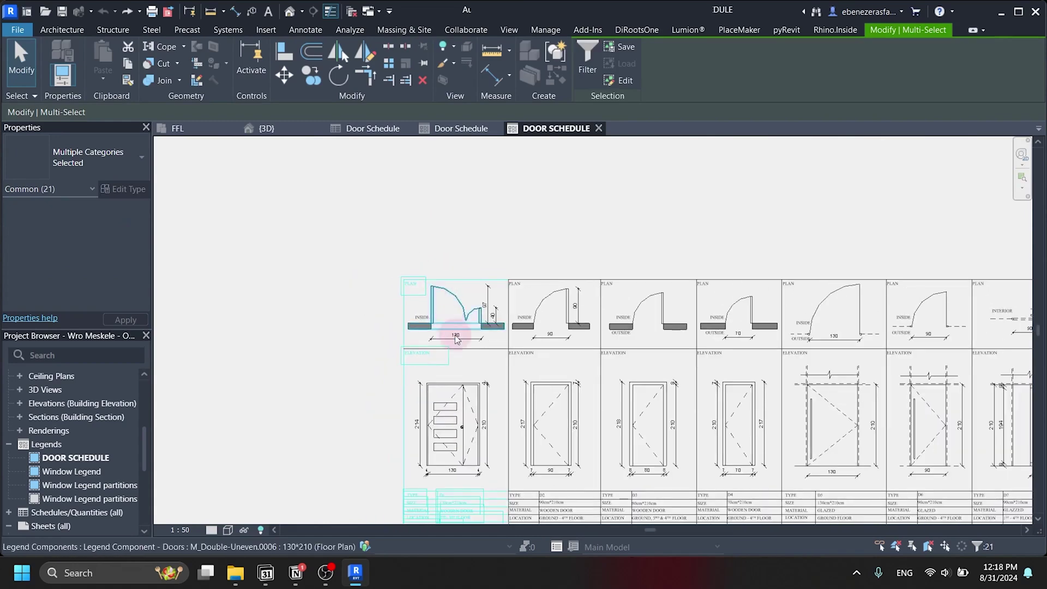
pyautogui.scroll(-2, 482, 305)
pyautogui.scroll(2, 490, 313)
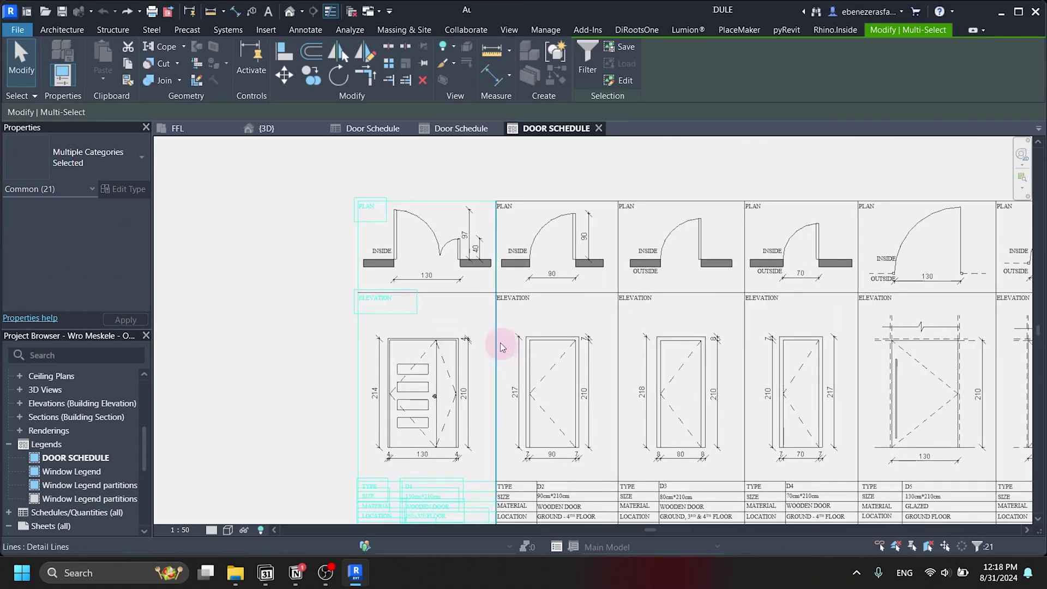
pyautogui.keyDown('ctrl'); pyautogui.click(498, 328); pyautogui.keyUp('ctrl')
pyautogui.scroll(-1, 468, 303)
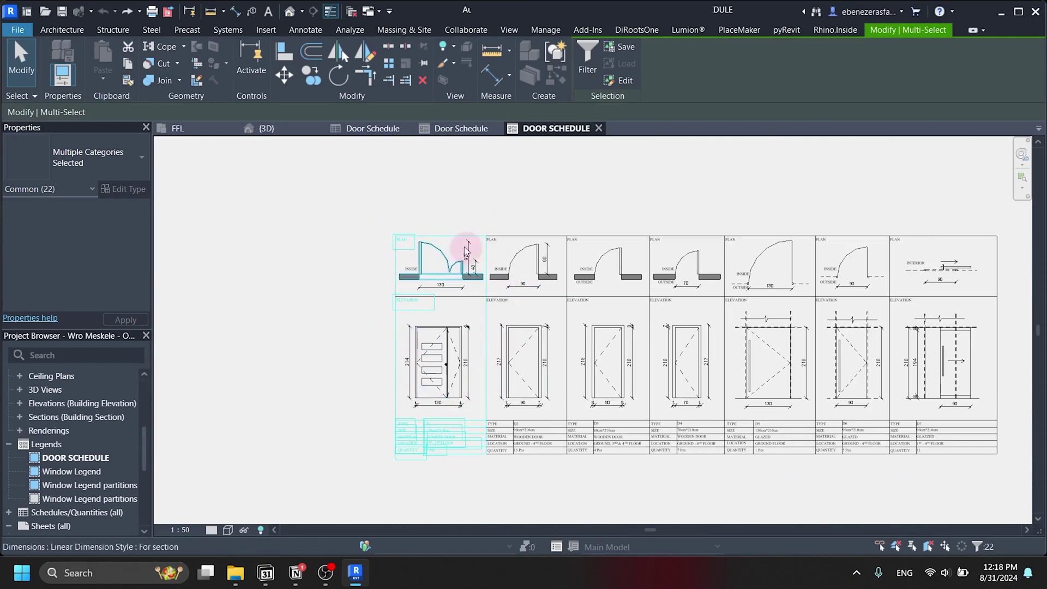
pyautogui.click(130, 64)
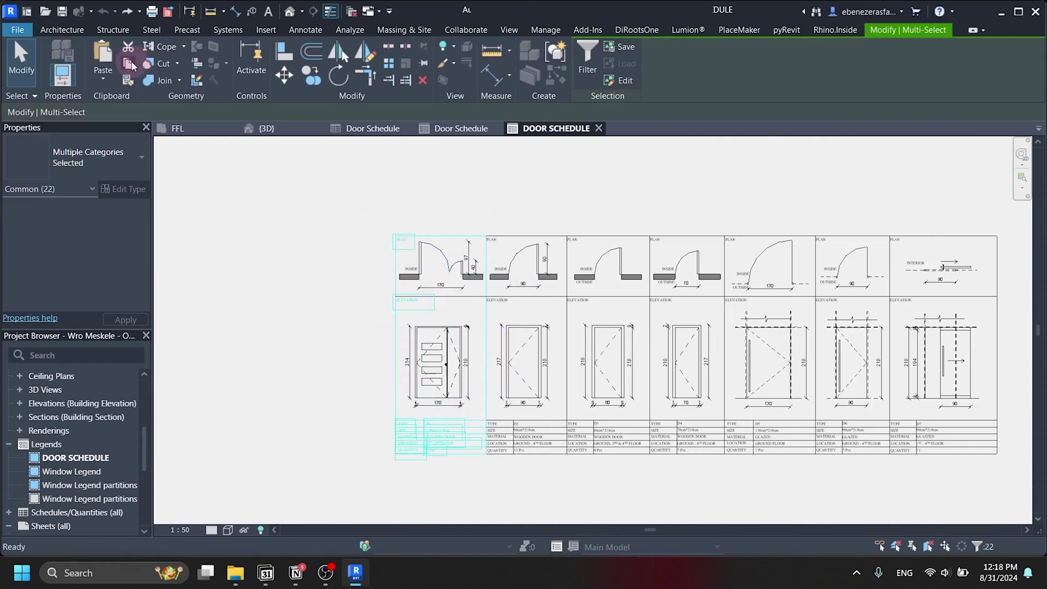
# - Paste the copied D1 column frame into the new Door Schedule legend, accepting the project's duplicate types
pyautogui.click(475, 130)
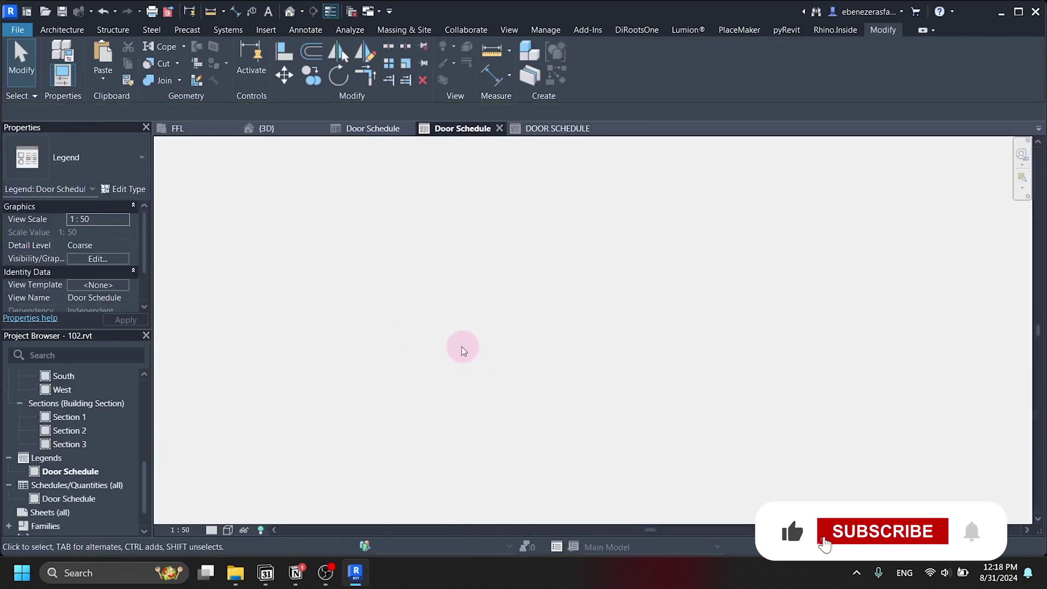
pyautogui.hotkey('ctrl', 'v')
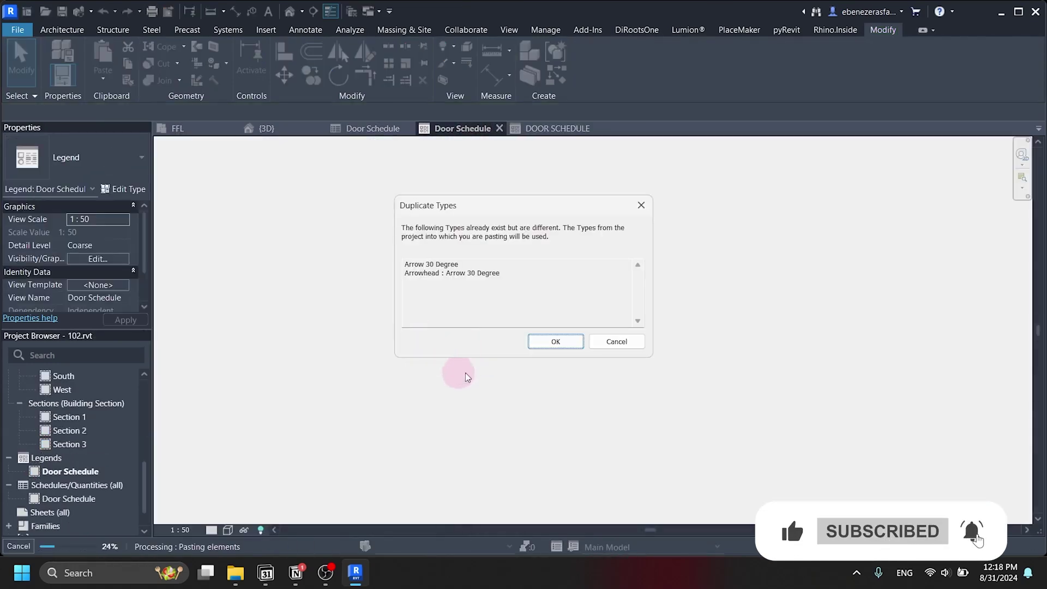
pyautogui.click(547, 340)
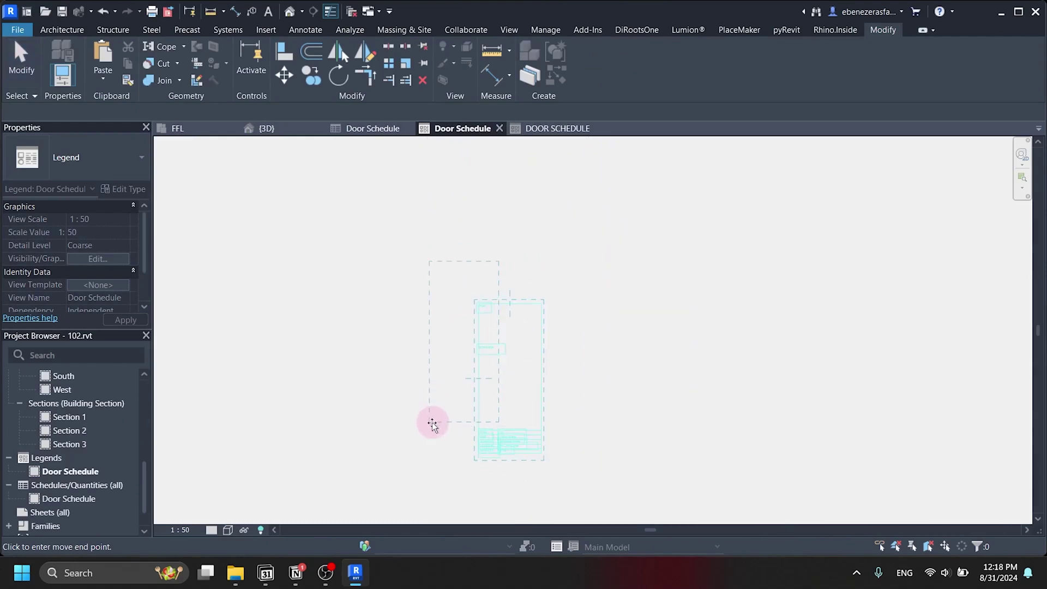
pyautogui.click(420, 442)
pyautogui.scroll(2, 496, 345)
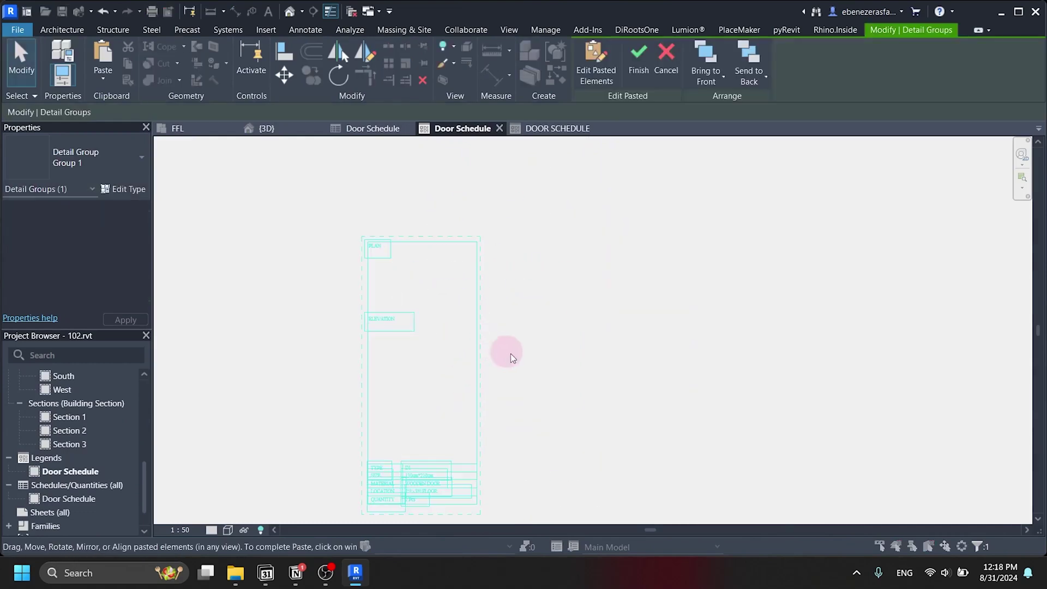
pyautogui.click(574, 264)
# - Draw a closed rectangle of detail lines beside the pasted column, matching its height
pyautogui.click(304, 29)
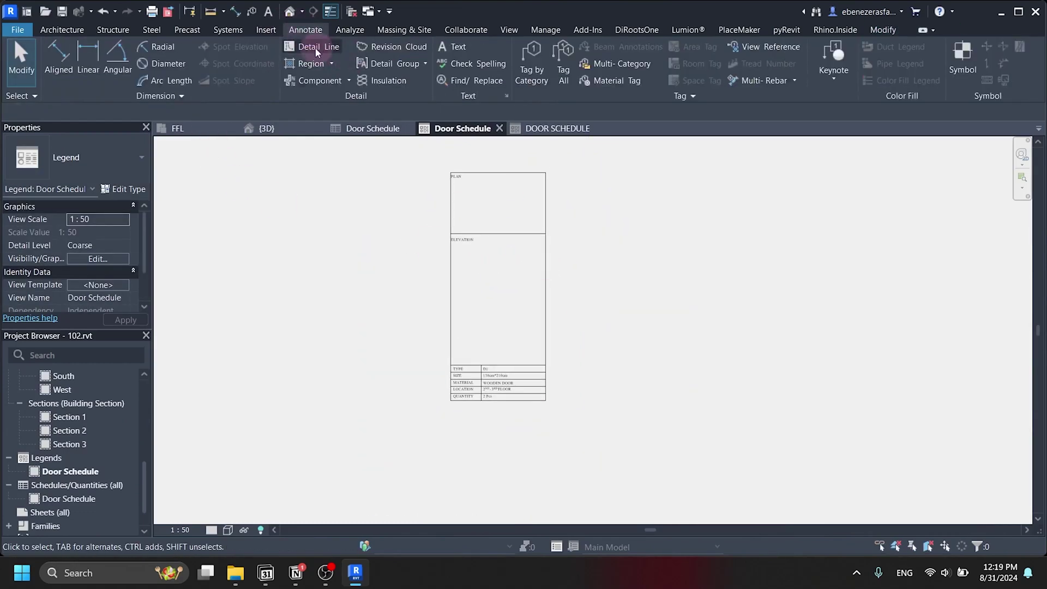
pyautogui.click(306, 44)
pyautogui.click(591, 183)
pyautogui.click(590, 400)
pyautogui.click(720, 401)
pyautogui.click(720, 183)
pyautogui.click(590, 184)
# - Try adding a text note reading "Type" in the drawn rectangle, and undo the trial lines and text
pyautogui.click(304, 29)
pyautogui.click(469, 49)
pyautogui.scroll(3, 686, 383)
pyautogui.click(513, 368)
pyautogui.write('Type')
pyautogui.click(540, 384)
pyautogui.doubleClick(526, 357)
pyautogui.press('Escape')
pyautogui.scroll(-5, 378, 292)
pyautogui.hotkey('ctrl', 'z')
# - Copy the whole pasted column four times to its right, edge to edge, to form a five-column legend table
pyautogui.scroll(3, 429, 327)
pyautogui.moveTo(466, 446); pyautogui.dragTo(325, 196)
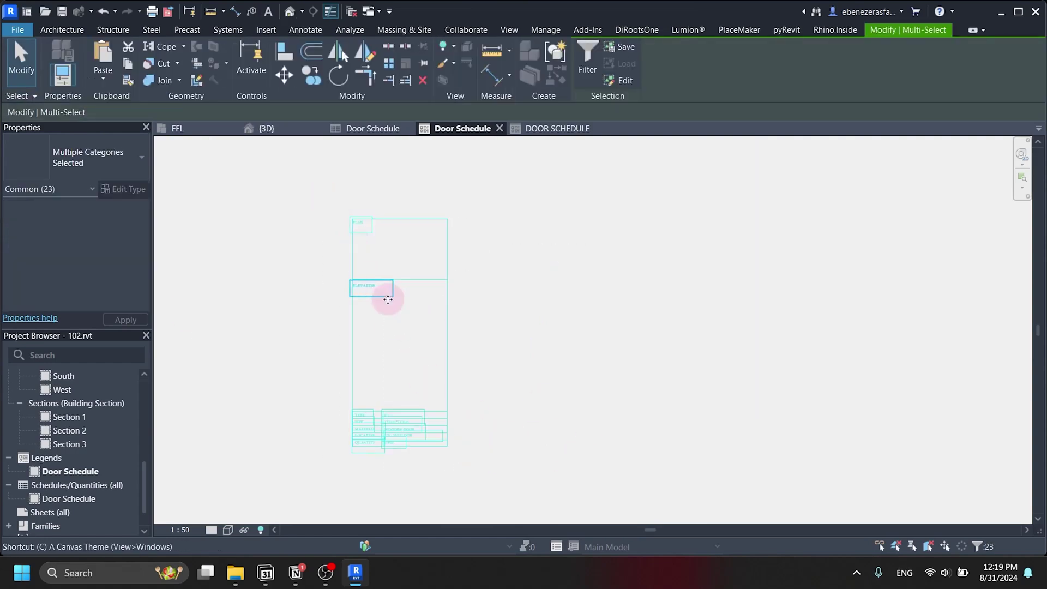
pyautogui.press('c')
pyautogui.press('o')
pyautogui.click(352, 218)
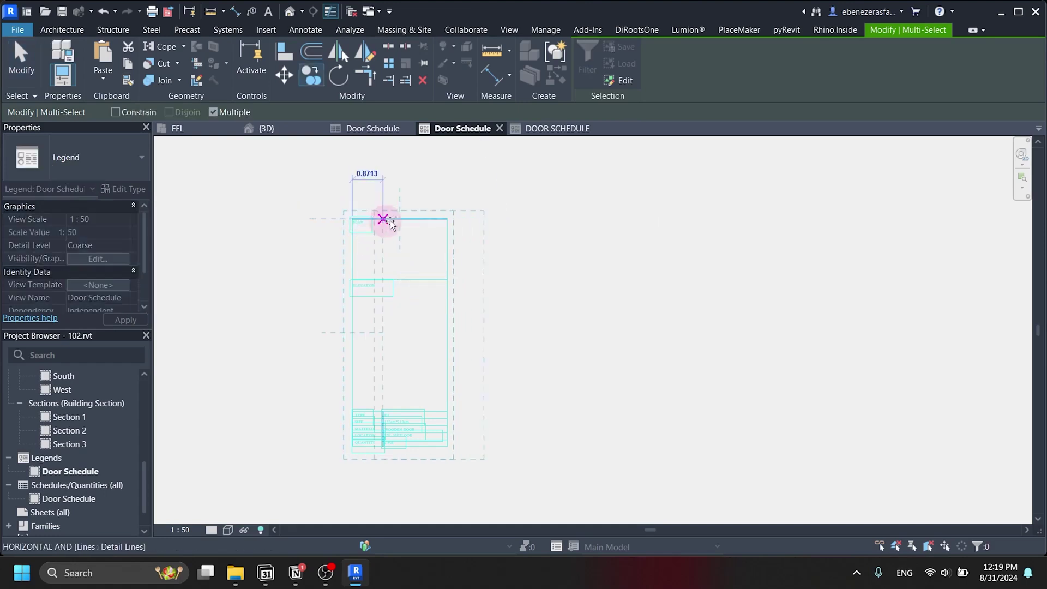
pyautogui.click(448, 219)
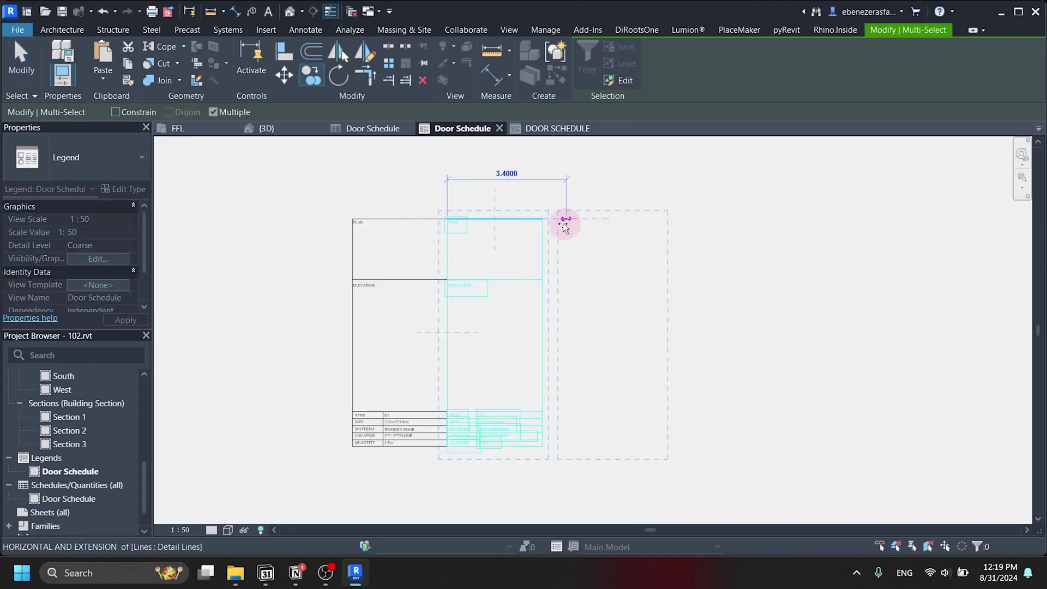
pyautogui.click(543, 219)
pyautogui.click(637, 218)
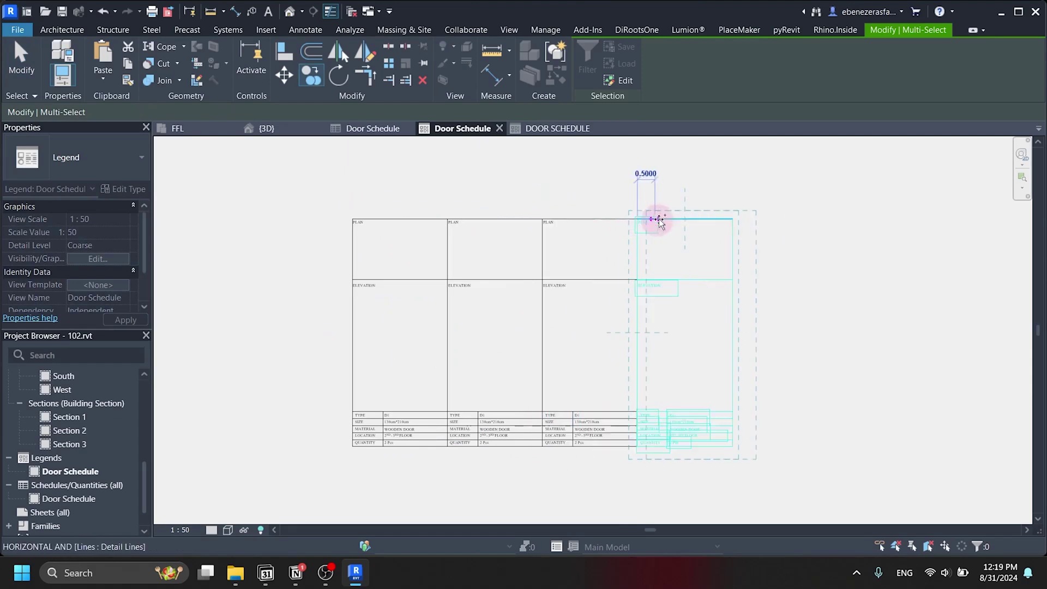
pyautogui.click(732, 218)
pyautogui.press('Escape')
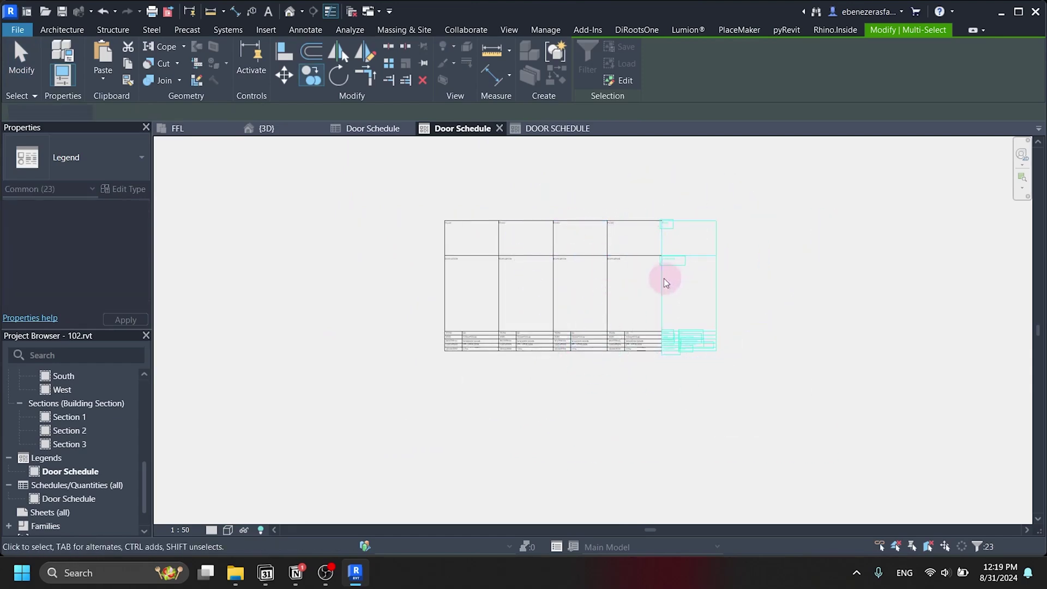
pyautogui.press('Escape')
pyautogui.scroll(2, 568, 206)
pyautogui.scroll(-2, 331, 293)
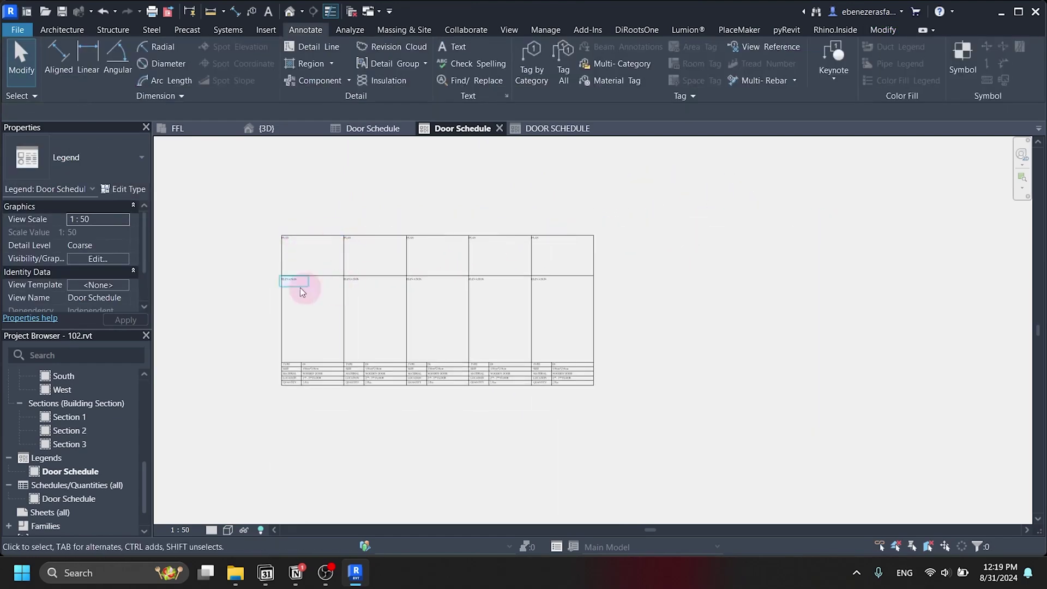
pyautogui.moveTo(483, 300); pyautogui.dragTo(525, 318, button='middle')
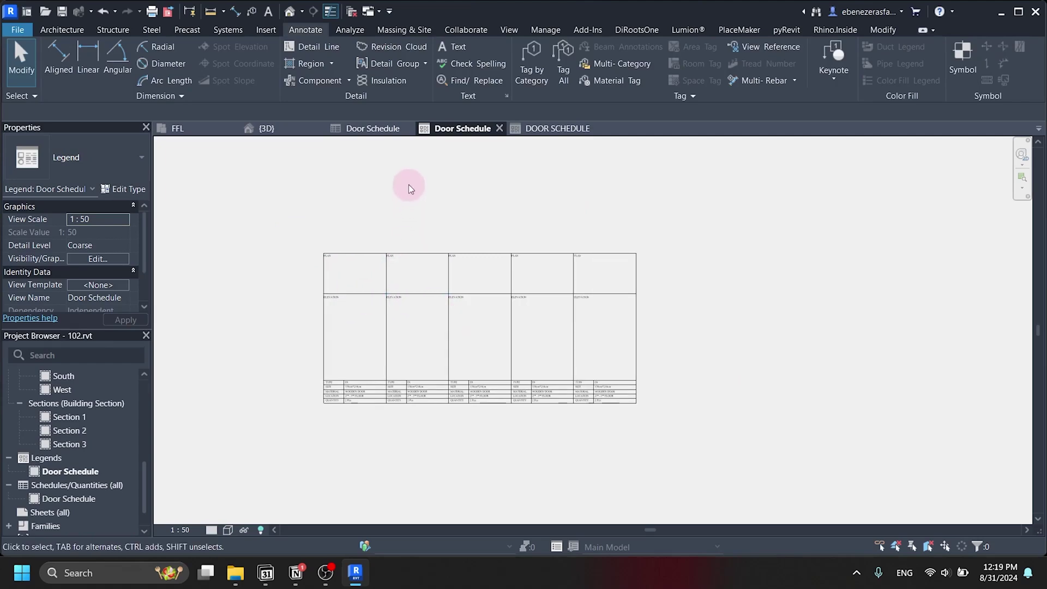
# - Set the type mark of the M_Single-Flush 0762 x 2032mm doors to D1 in the door schedule, for all elements of that type
pyautogui.click(369, 132)
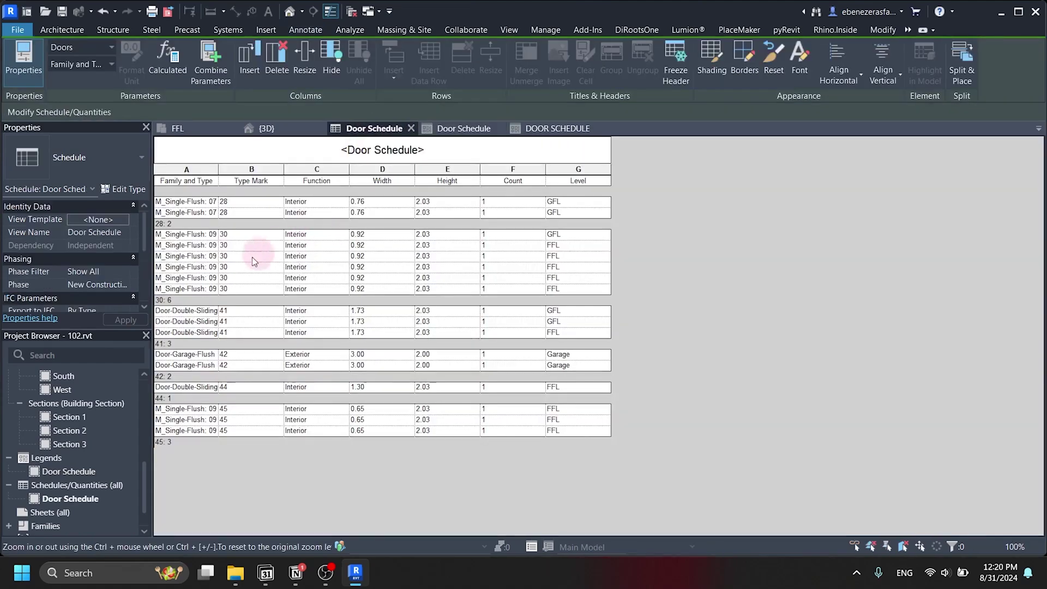
pyautogui.click(253, 201)
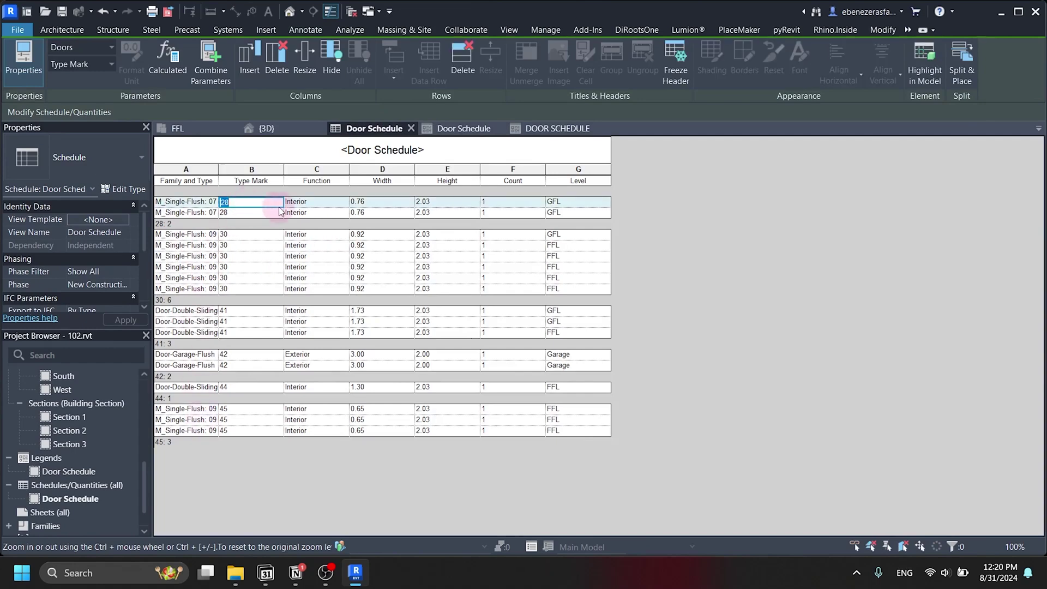
pyautogui.write('D1')
pyautogui.press('Return')
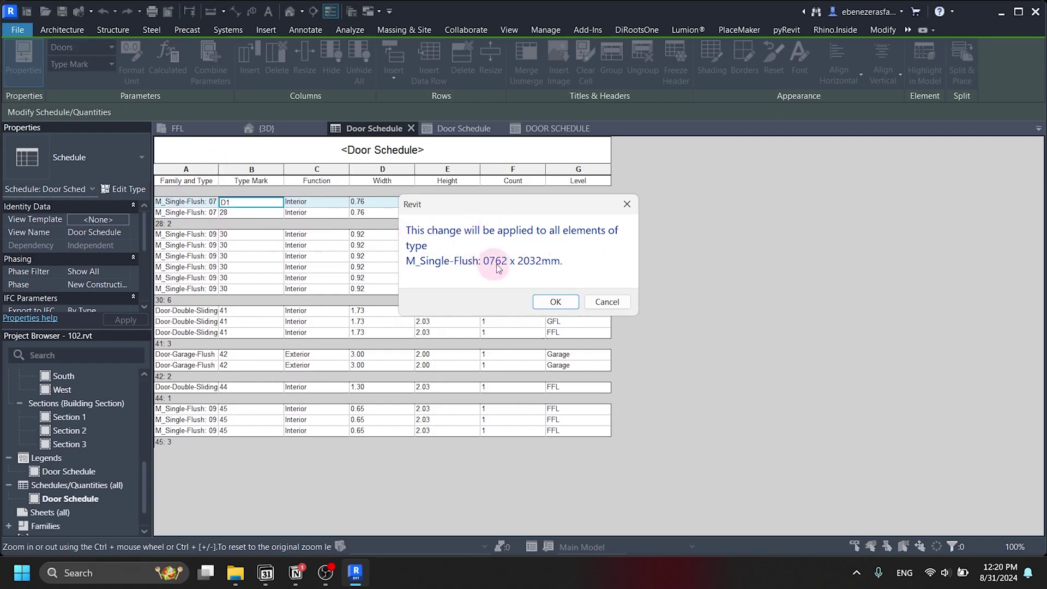
pyautogui.click(556, 301)
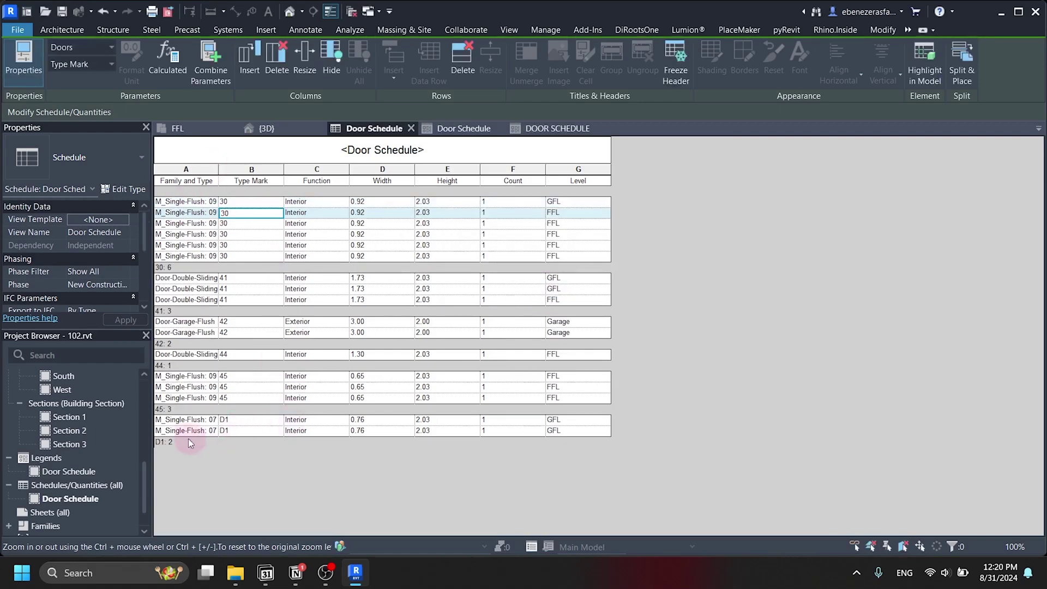
# - Set the type mark of the M_Single-Flush 0915 x 2032mm doors to D2 and of the Door-Double-Sliding 68" x 80" doors to D3
pyautogui.click(245, 201)
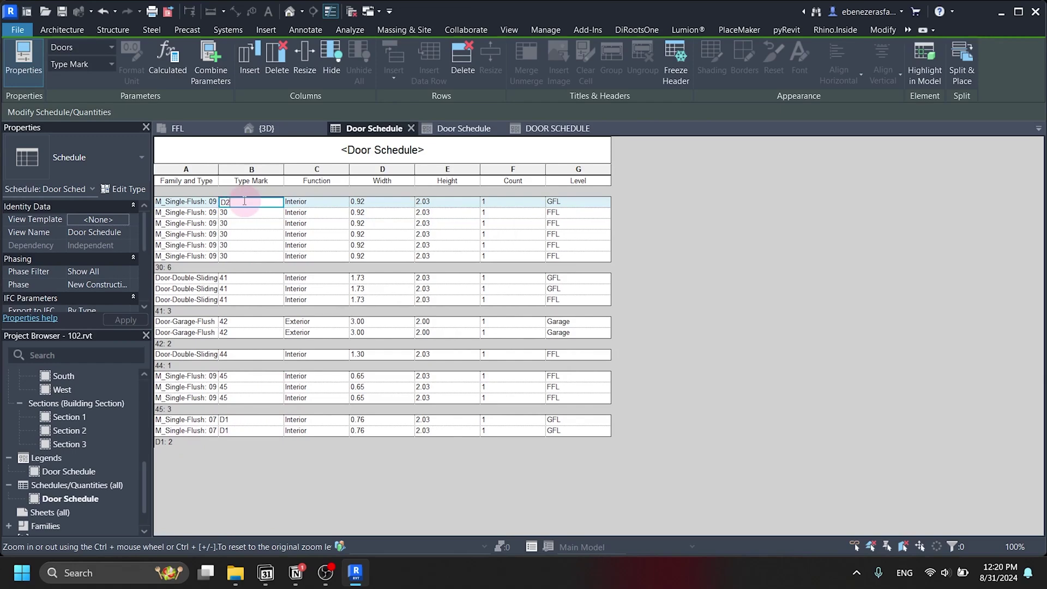
pyautogui.press('Return')
pyautogui.click(556, 301)
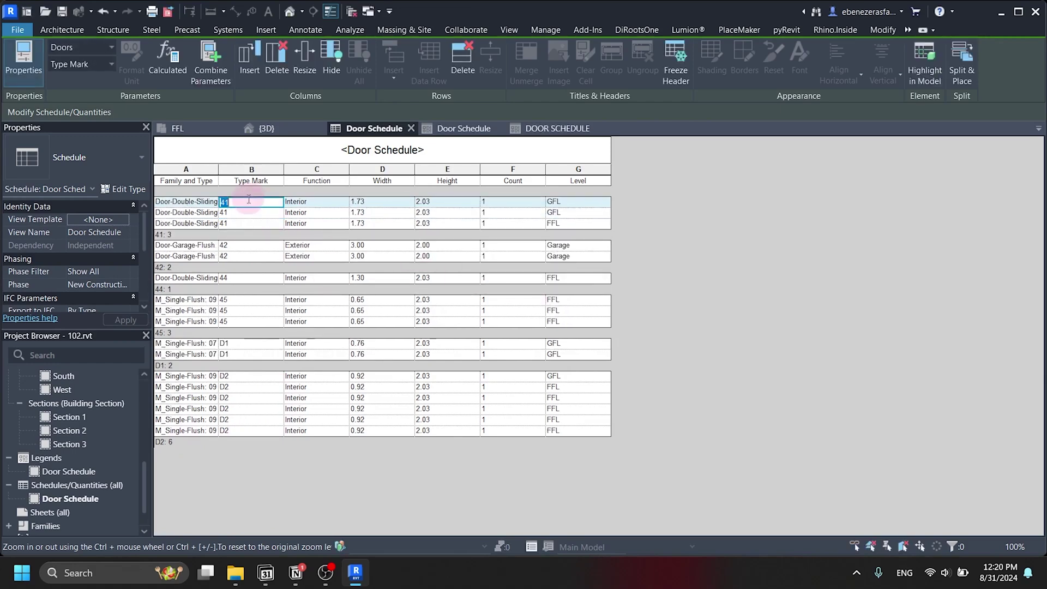
pyautogui.press('Return')
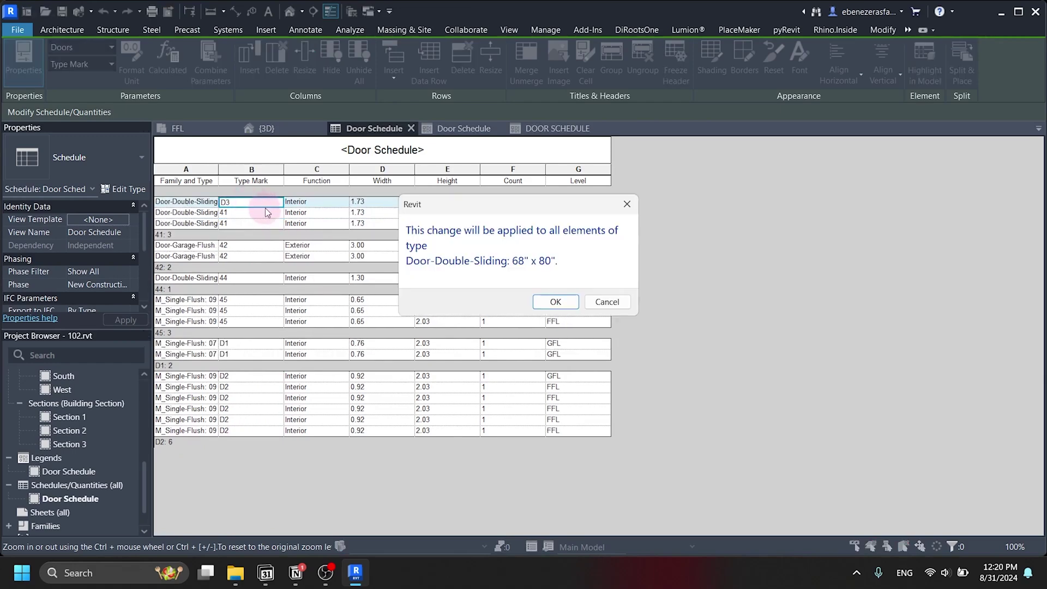
pyautogui.click(556, 300)
# - Set the type mark of the Door-Garage-Flush_Panel 96" x 84" doors to D4 and of the Door-Double-Sliding 68" x 80" 2 door to D5
pyautogui.click(247, 202)
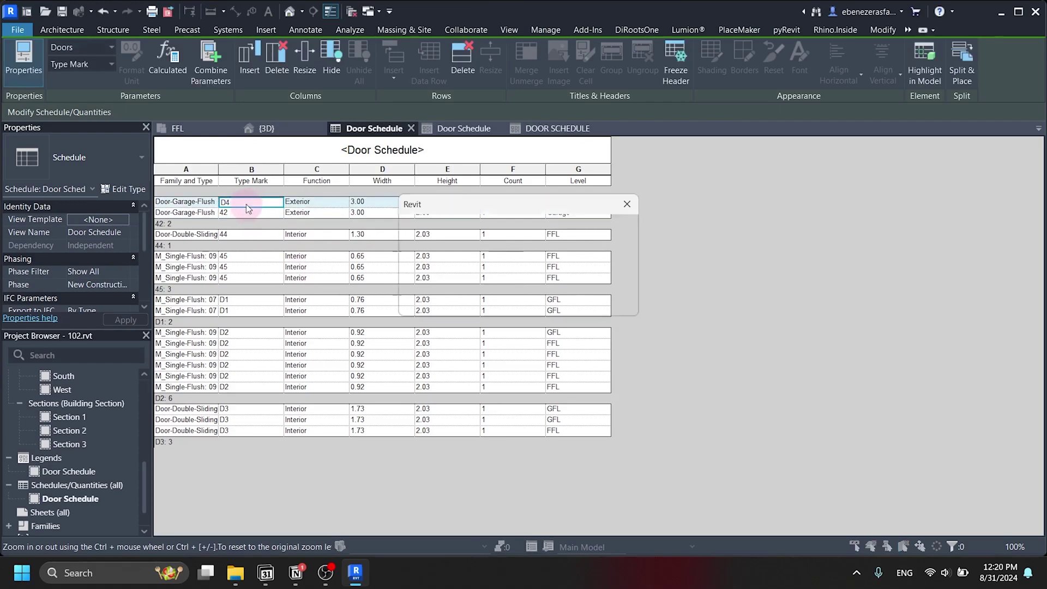
pyautogui.press('Return')
pyautogui.click(556, 300)
pyautogui.click(243, 202)
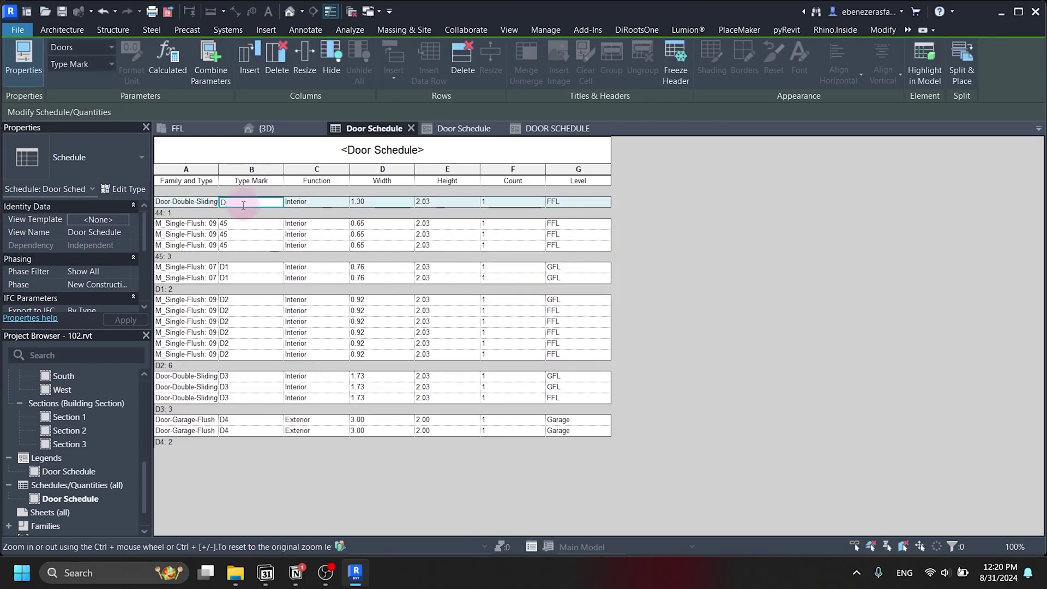
pyautogui.press('Return')
pyautogui.click(556, 300)
# - Set the type mark of the M_Single-Flush 0915 x 2032mm 2 doors to D6, for all elements of that type
pyautogui.click(250, 202)
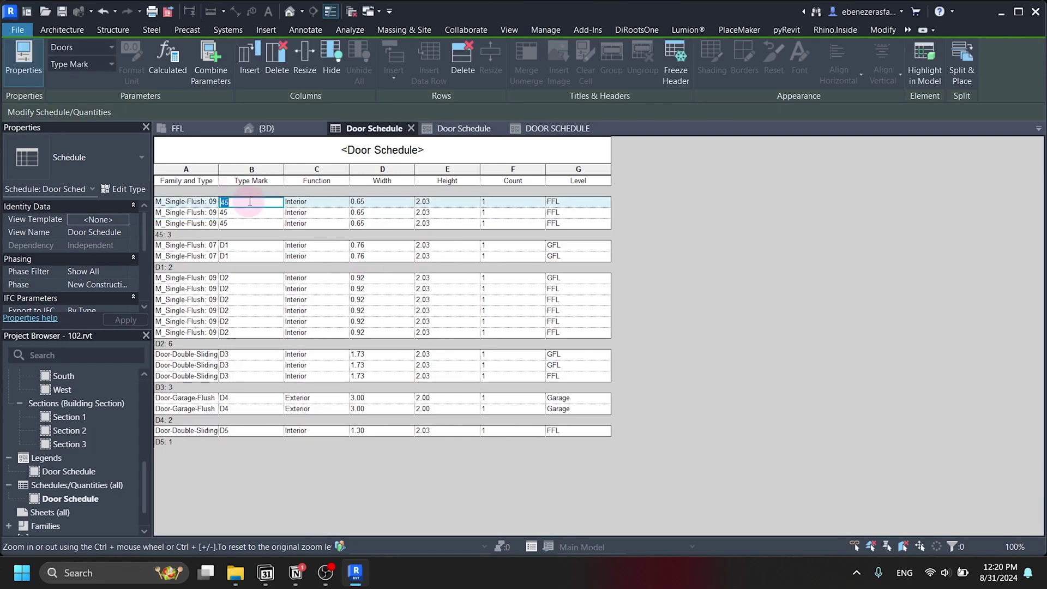
pyautogui.press('Return')
pyautogui.click(557, 301)
pyautogui.click(259, 213)
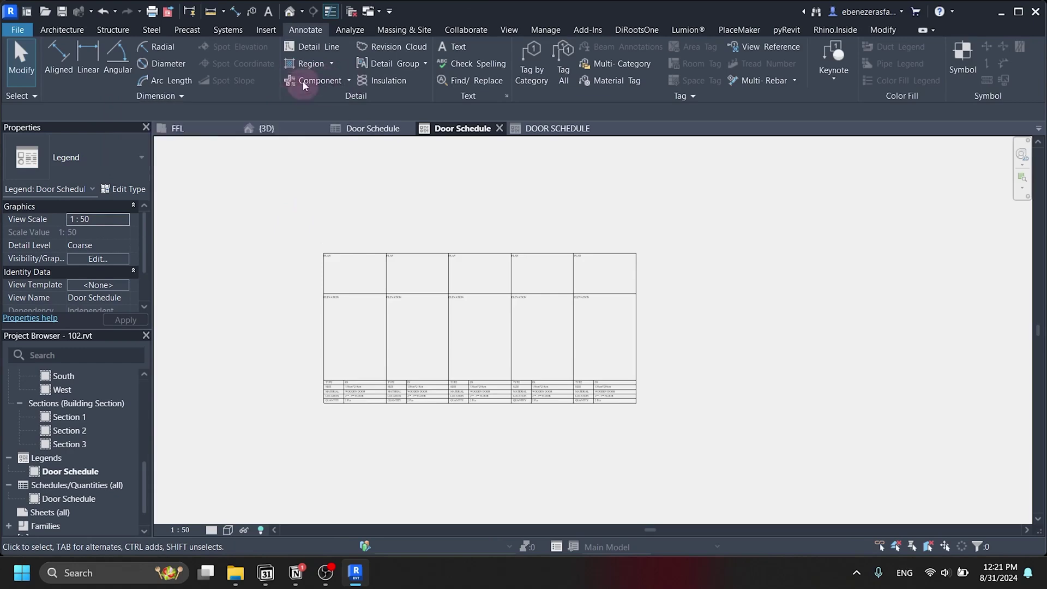
# - Place a legend component in the ELEVATION cell of the first column of the Door Schedule legend
pyautogui.click(62, 29)
pyautogui.click(298, 30)
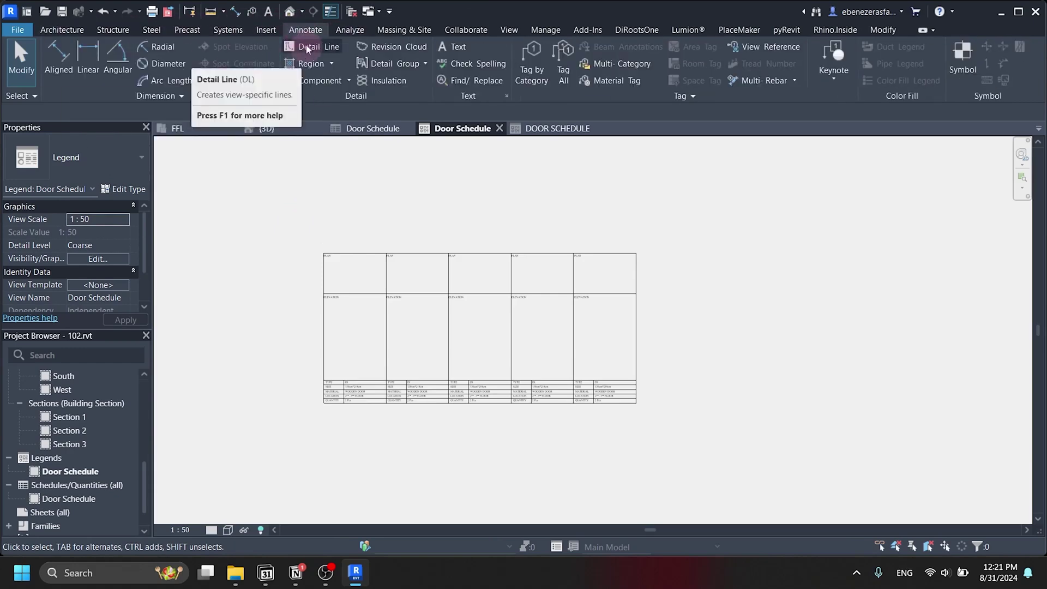
pyautogui.click(349, 81)
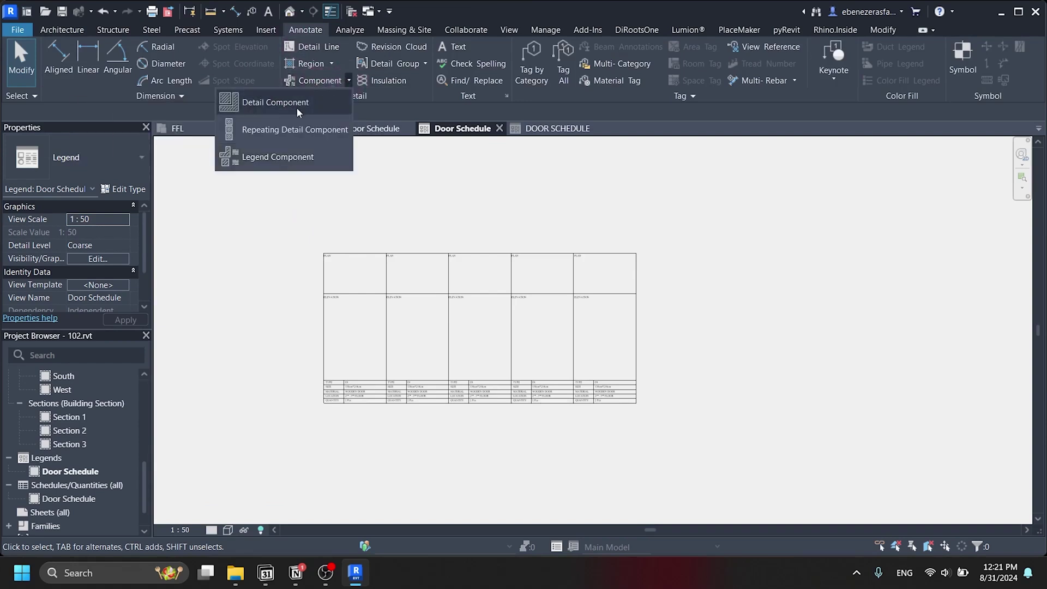
pyautogui.click(263, 157)
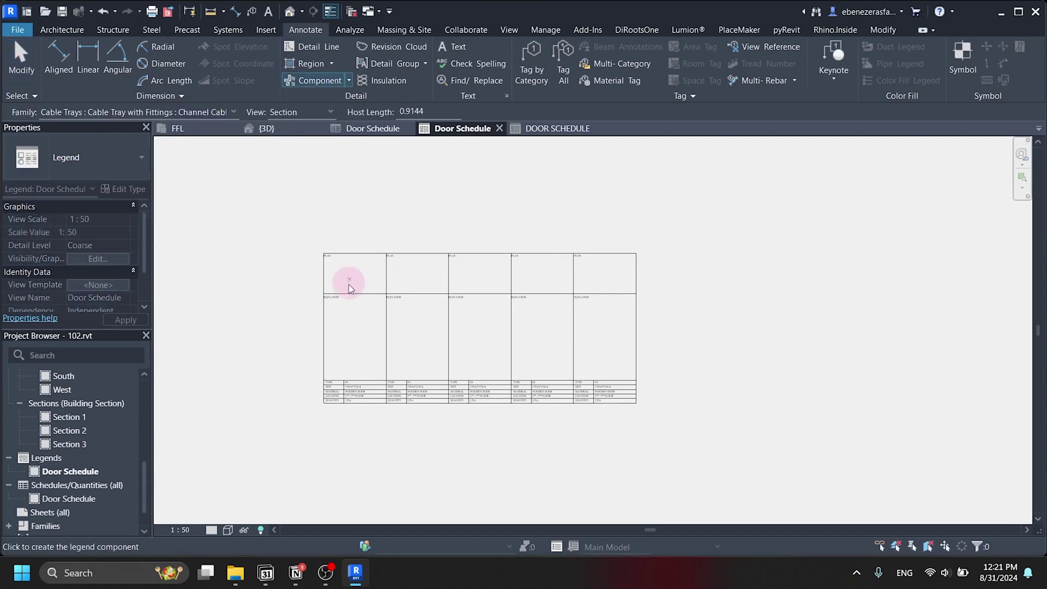
pyautogui.scroll(3, 368, 348)
pyautogui.scroll(3, 343, 330)
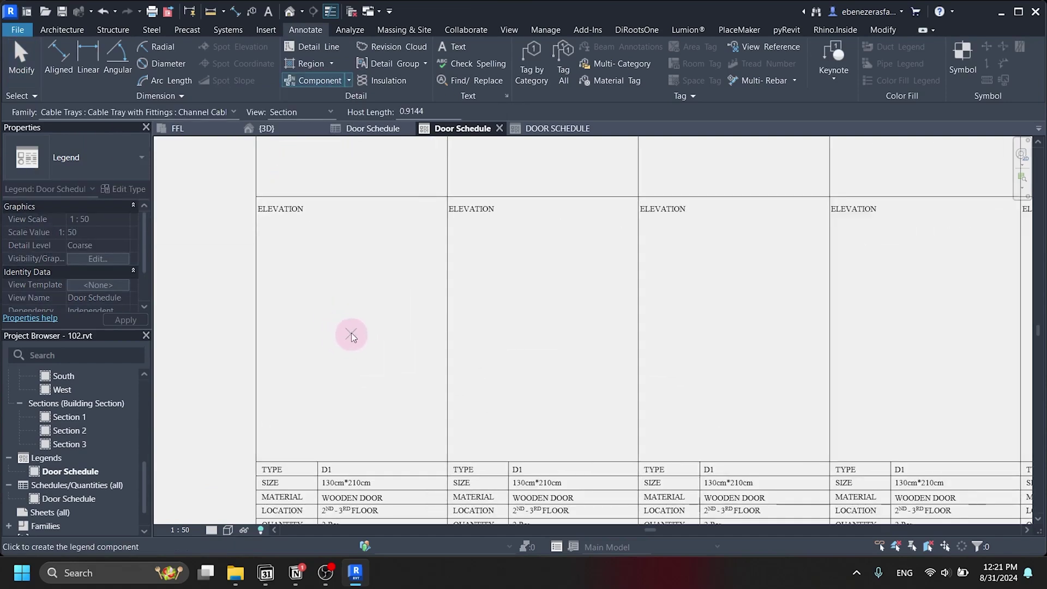
pyautogui.scroll(-3, 352, 341)
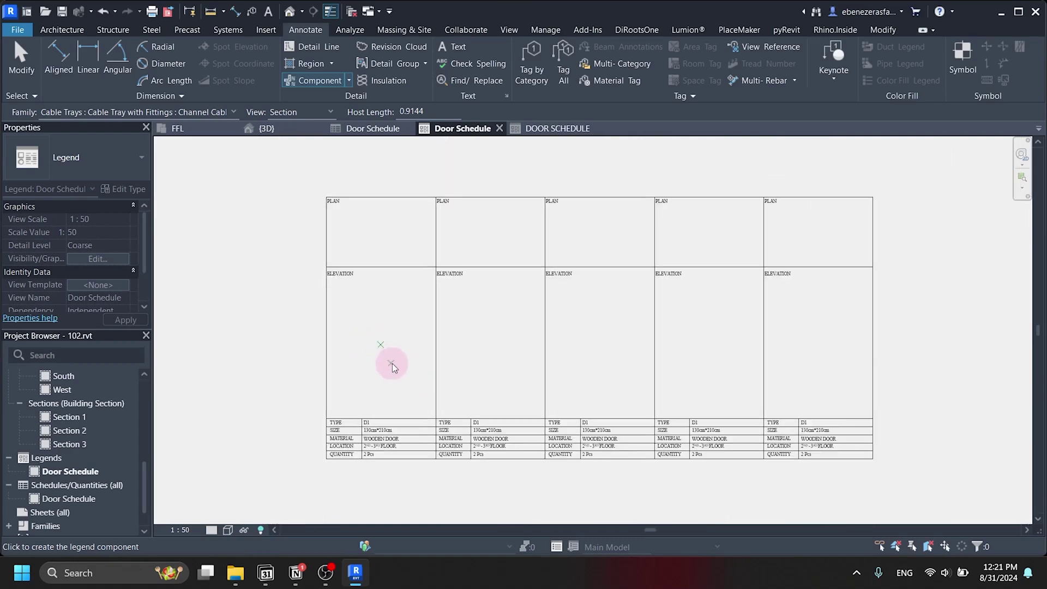
pyautogui.press('Escape')
pyautogui.scroll(-2, 417, 360)
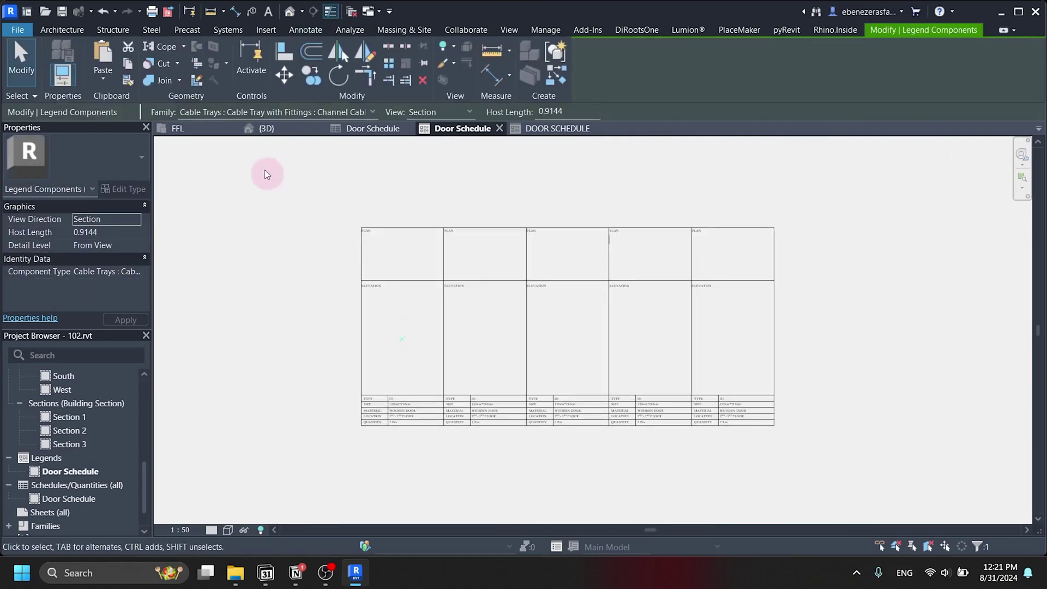
pyautogui.click(358, 112)
pyautogui.click(356, 115)
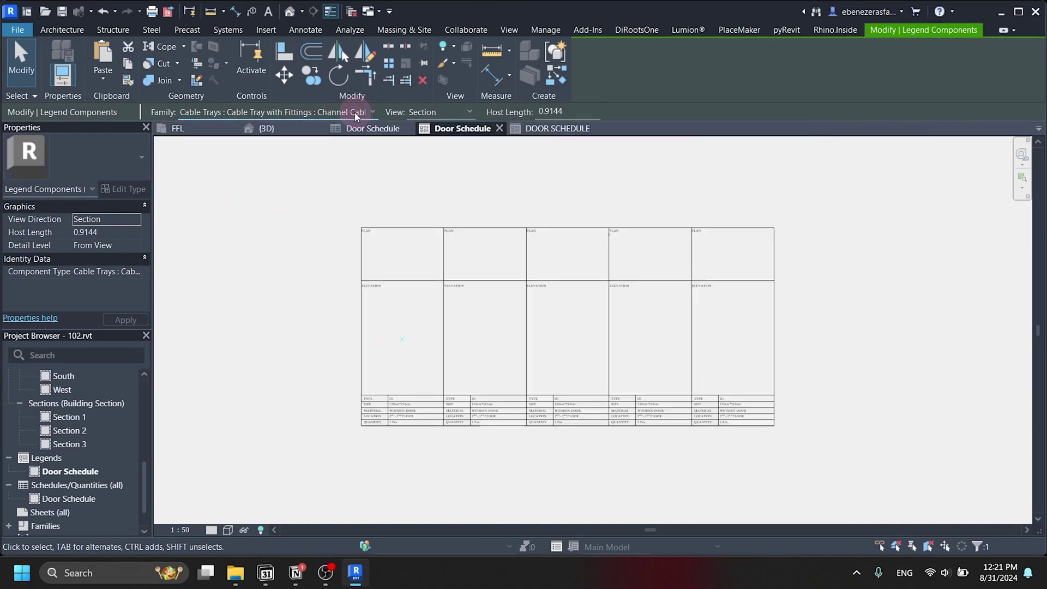
# - Widen the Family and Type column in the door schedule and check the full type name of the D1 doors
pyautogui.click(377, 130)
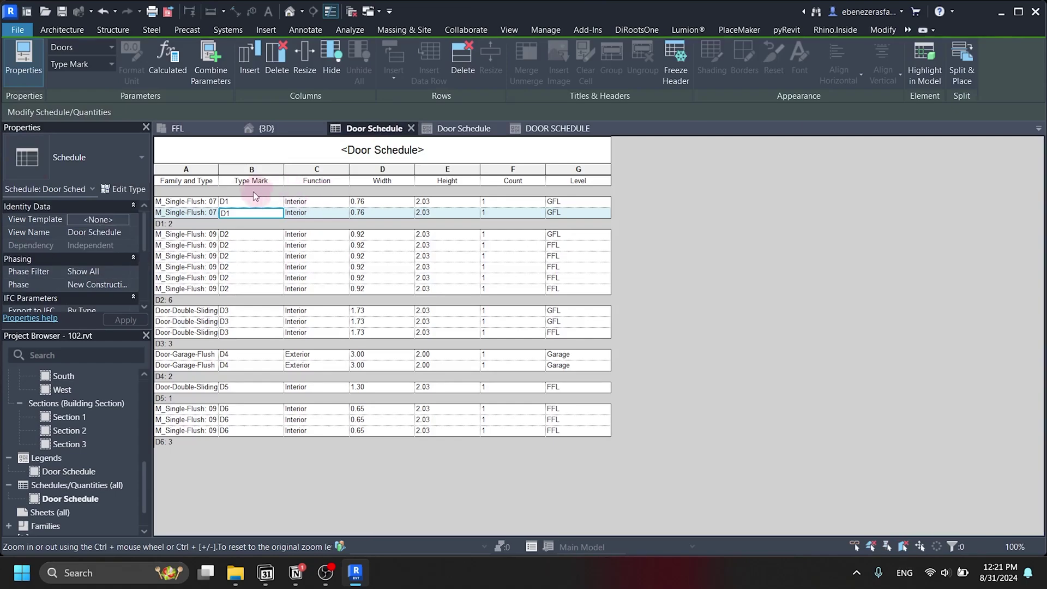
pyautogui.click(229, 170)
pyautogui.moveTo(219, 167); pyautogui.dragTo(289, 166)
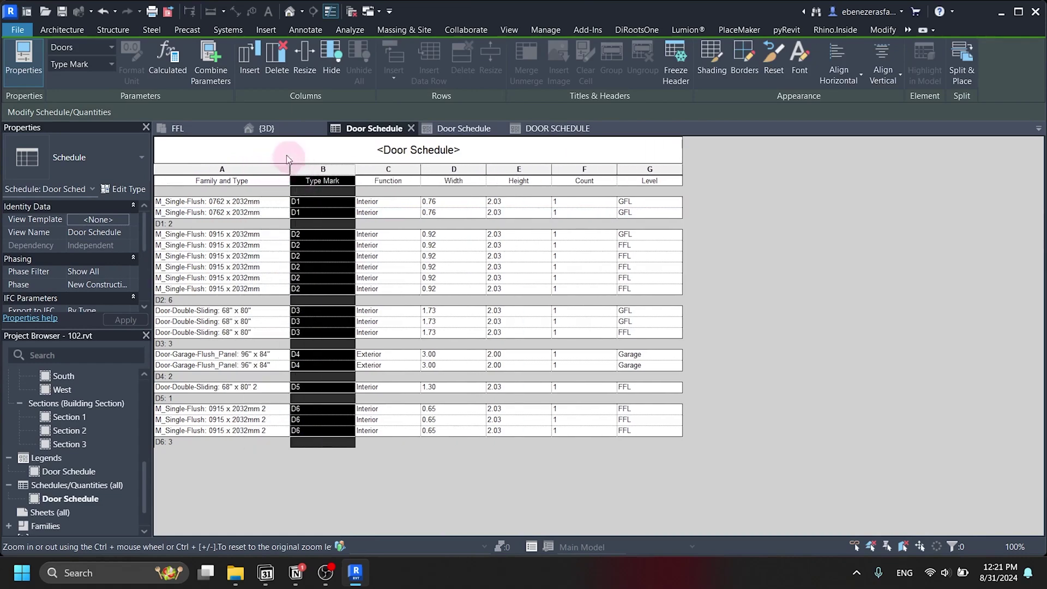
pyautogui.click(273, 145)
pyautogui.click(220, 203)
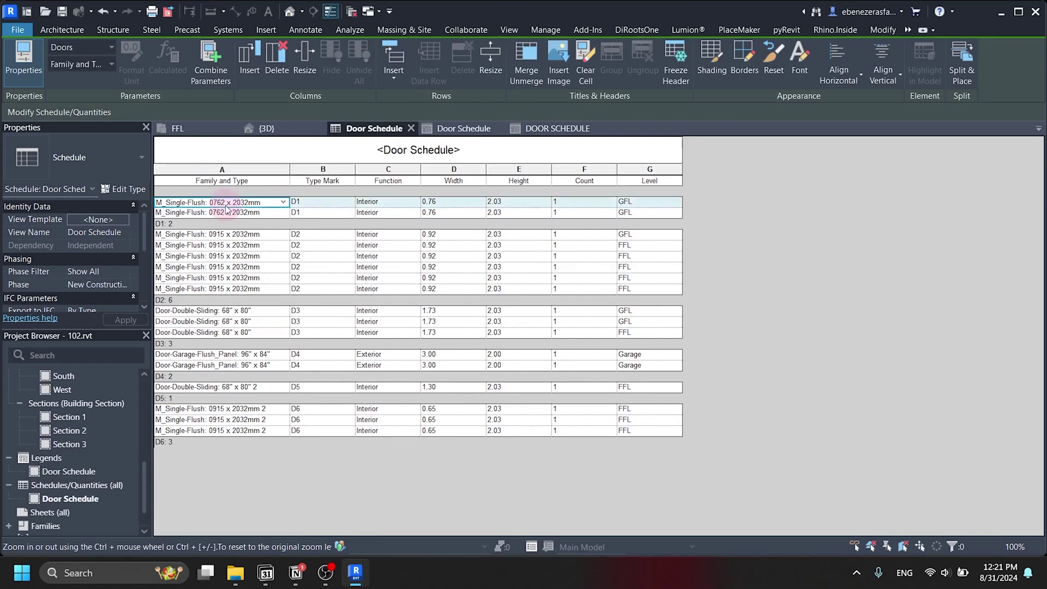
pyautogui.click(282, 203)
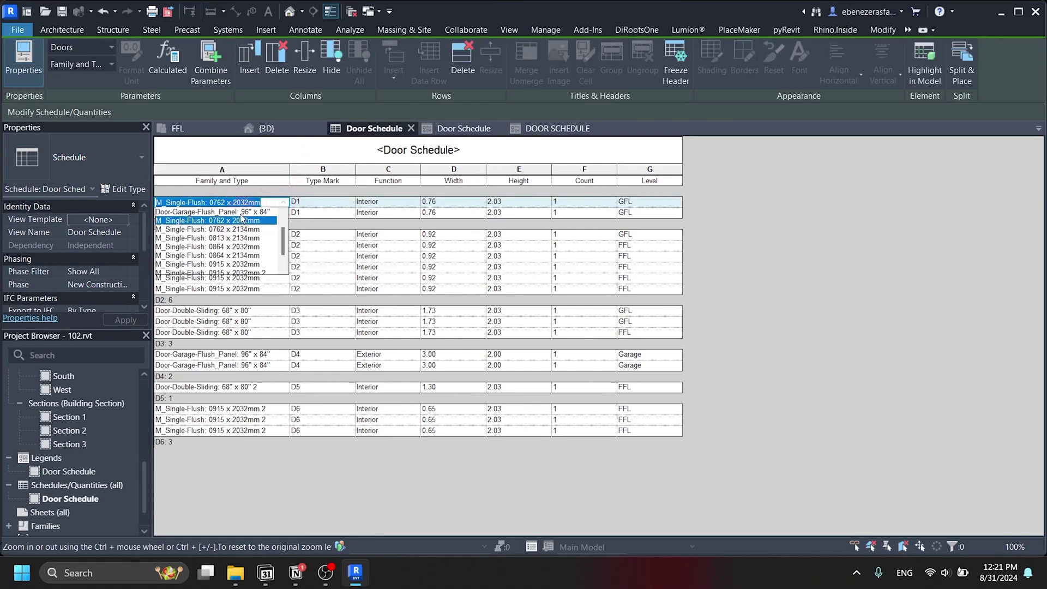
pyautogui.click(250, 165)
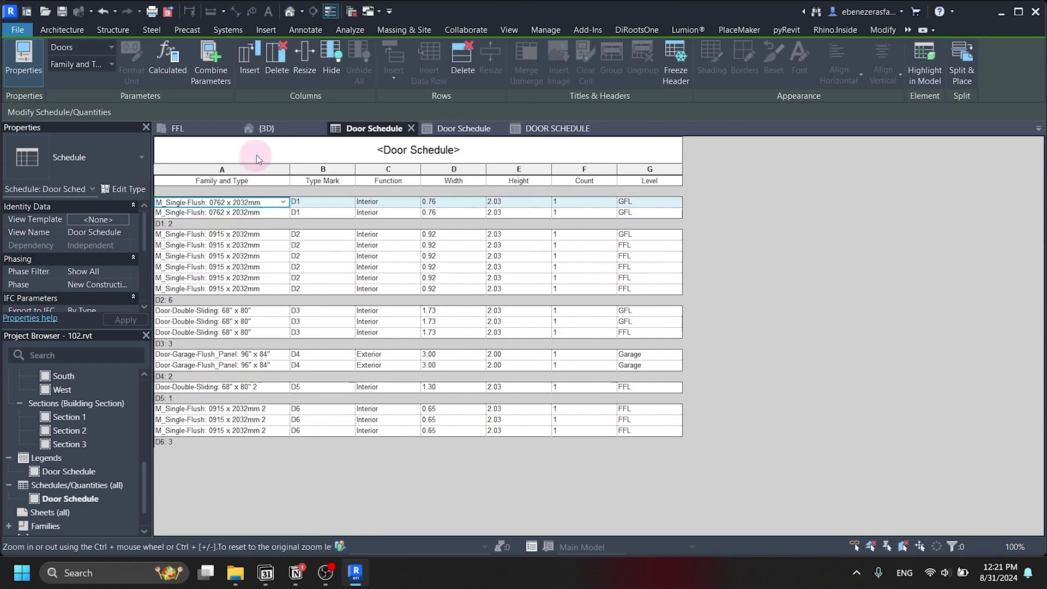
# - Change the placed legend component's family to Doors : M_Single-Flush : 0762 x 2032mm
pyautogui.click(453, 128)
pyautogui.click(401, 339)
pyautogui.click(371, 112)
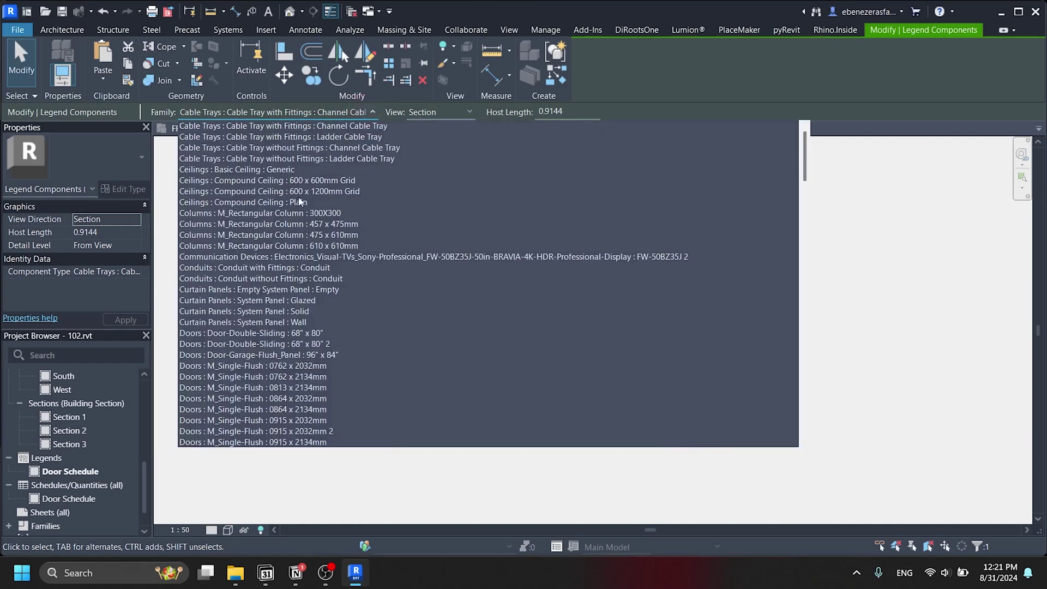
pyautogui.scroll(-5, 227, 238)
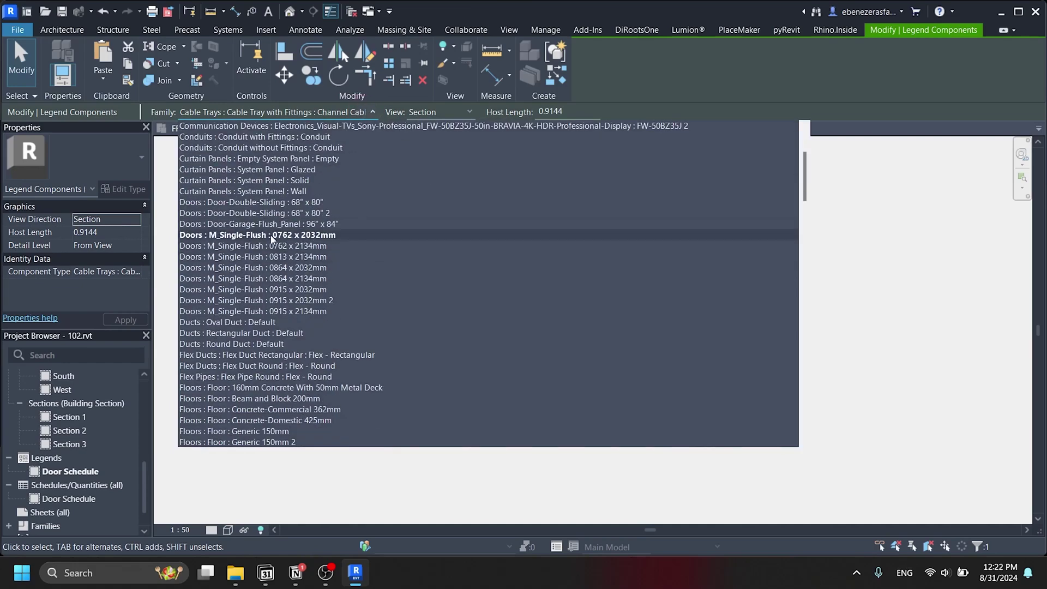
pyautogui.click(218, 236)
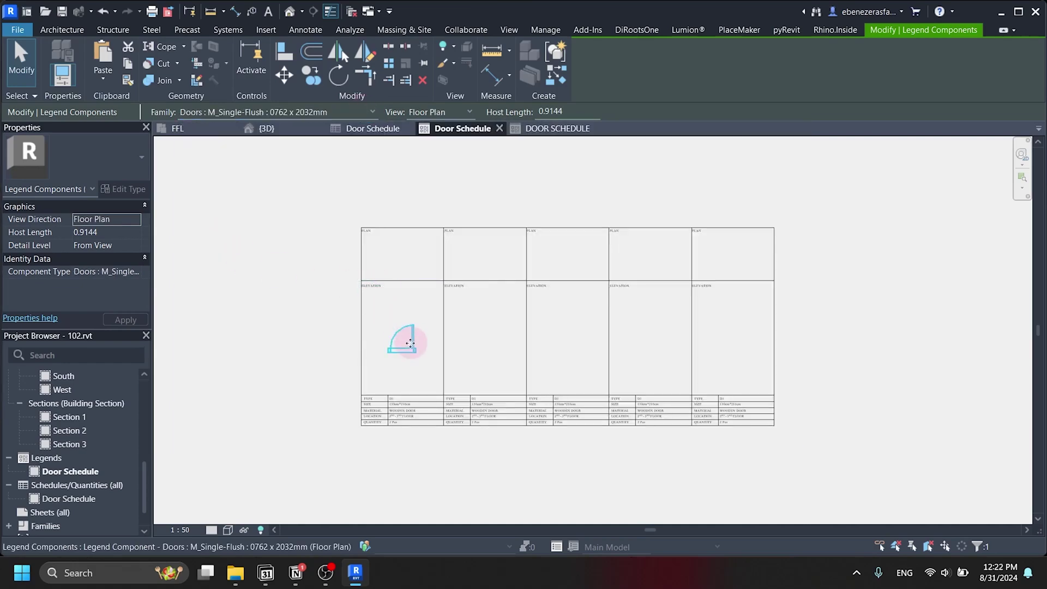
# - Set the host length of the door plan legend component to 1.5, after trying 150
pyautogui.scroll(2, 416, 391)
pyautogui.click(417, 393)
pyautogui.scroll(2, 428, 361)
pyautogui.click(406, 355)
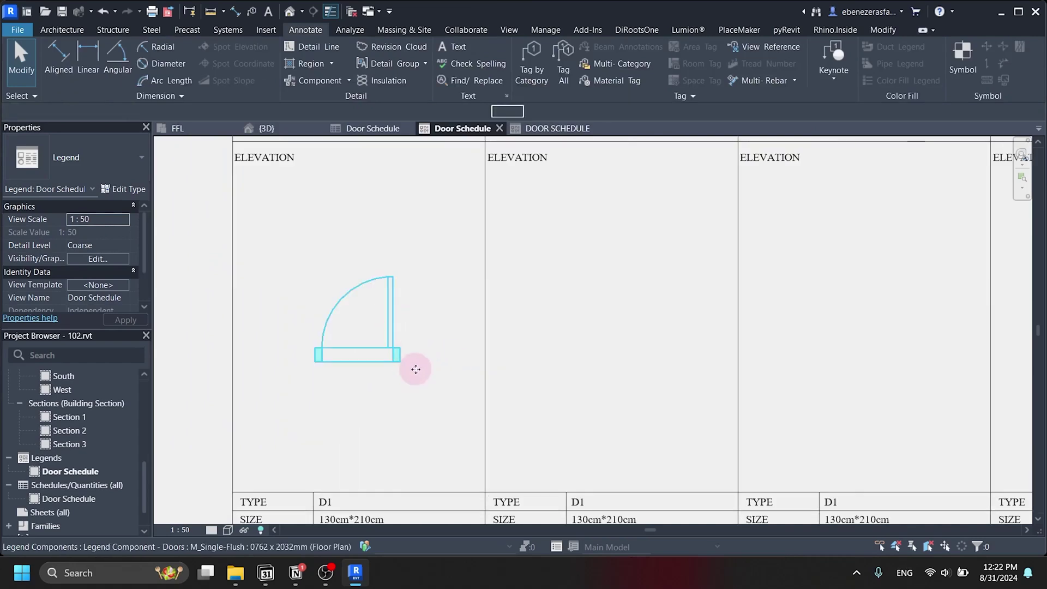
pyautogui.scroll(-2, 486, 251)
pyautogui.click(540, 111)
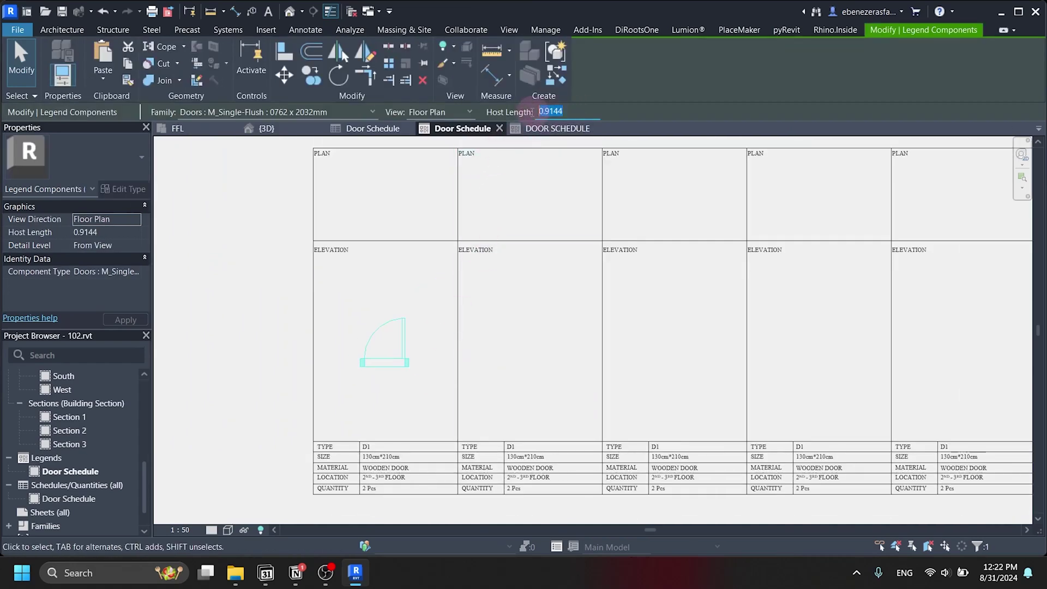
pyautogui.write('150')
pyautogui.press('Return')
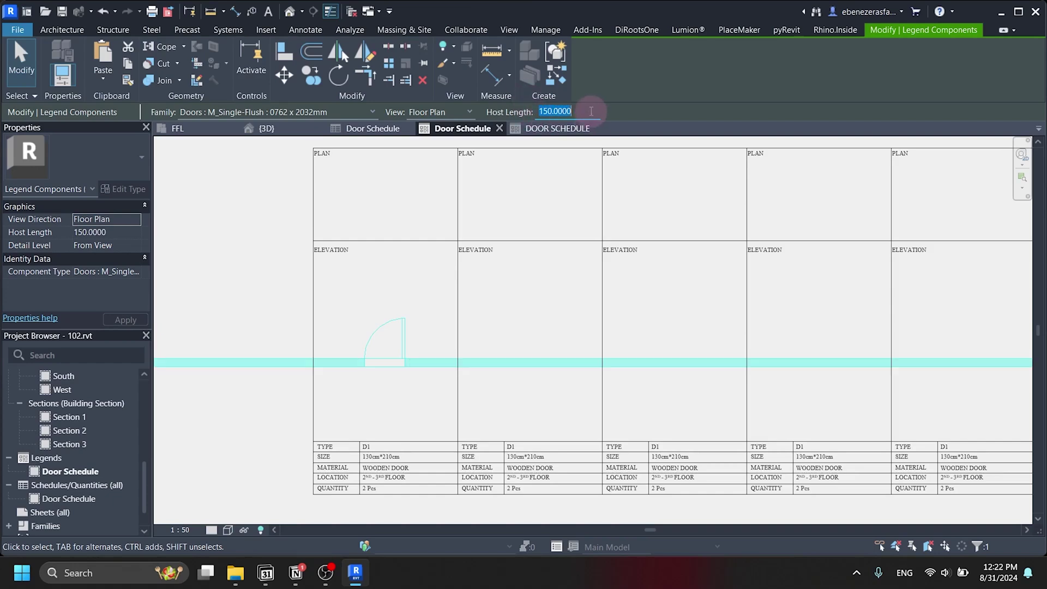
pyautogui.write('1.5')
pyautogui.press('Return')
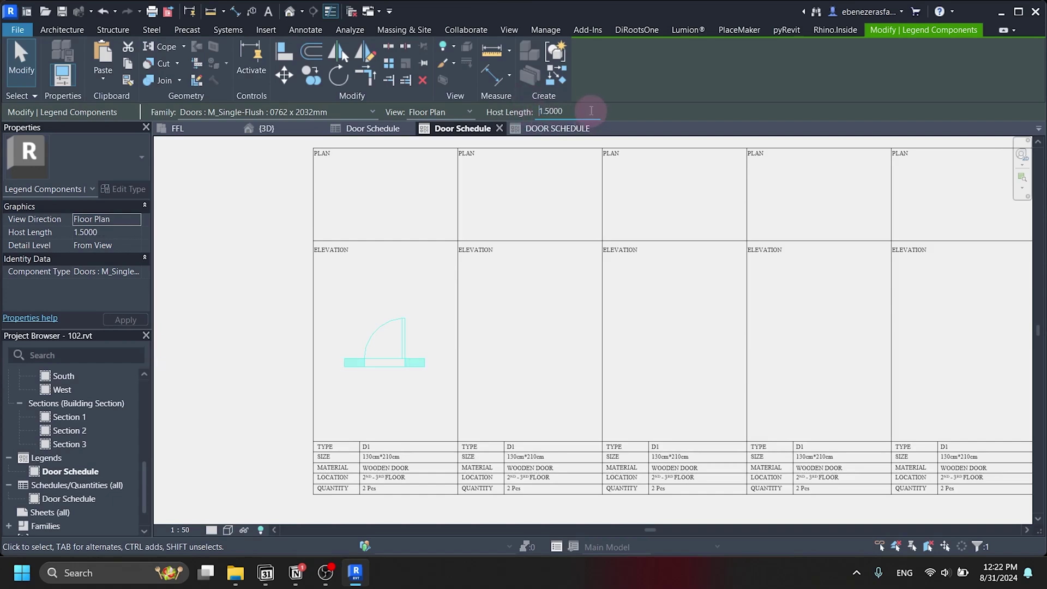
pyautogui.click(295, 322)
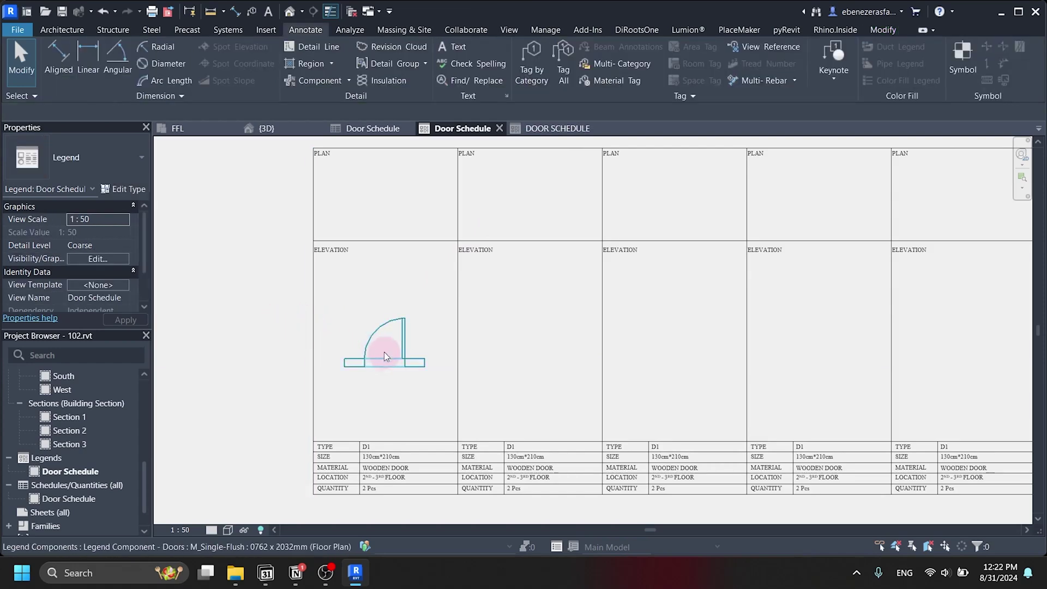
# - Move the door plan component into the first column's PLAN cell and set the legend view's detail level to Fine
pyautogui.scroll(-1, 430, 385)
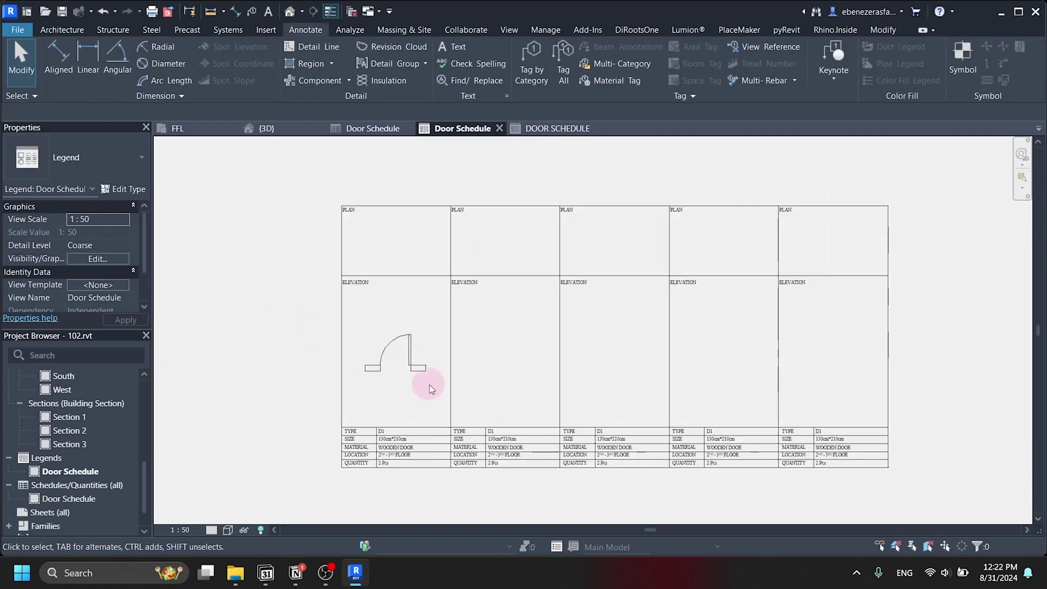
pyautogui.click(413, 354)
pyautogui.scroll(2, 417, 354)
pyautogui.scroll(-1, 431, 447)
pyautogui.moveTo(423, 421)
pyautogui.mouseDown()
pyautogui.moveTo(423, 327)
pyautogui.moveTo(406, 287)
pyautogui.mouseUp()
pyautogui.click(253, 318)
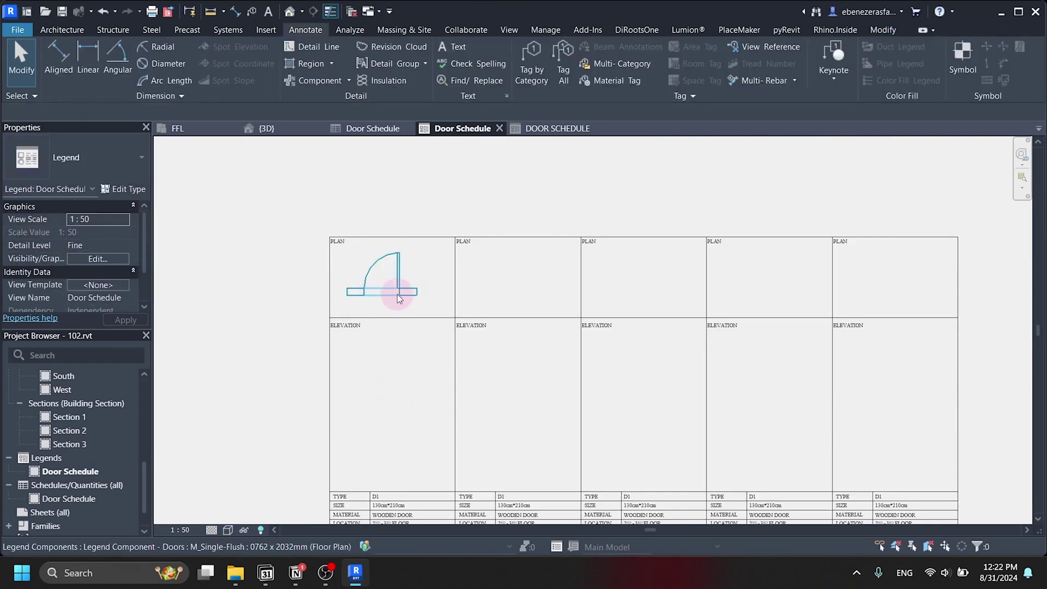
# - Copy the door plan component straight down into the first column's ELEVATION cell
pyautogui.click(397, 297)
pyautogui.press('c')
pyautogui.press('o')
pyautogui.click(401, 302)
pyautogui.click(399, 423)
pyautogui.scroll(2, 403, 426)
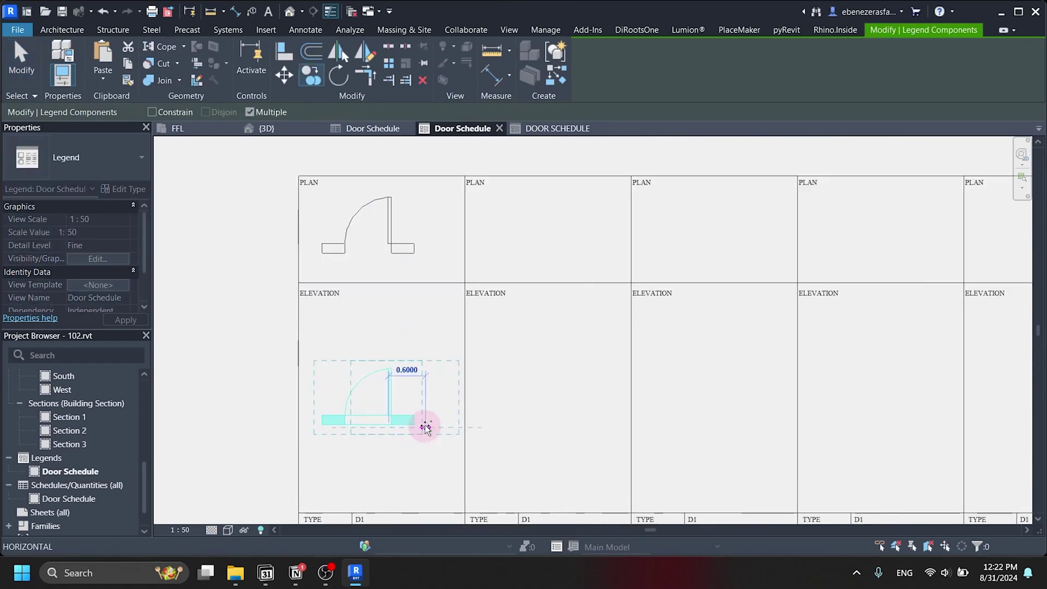
pyautogui.press('Escape')
pyautogui.press('Escape')
# - Change the copied door component's view to Elevation : Front and reposition it within the first column's ELEVATION cell
pyautogui.click(347, 405)
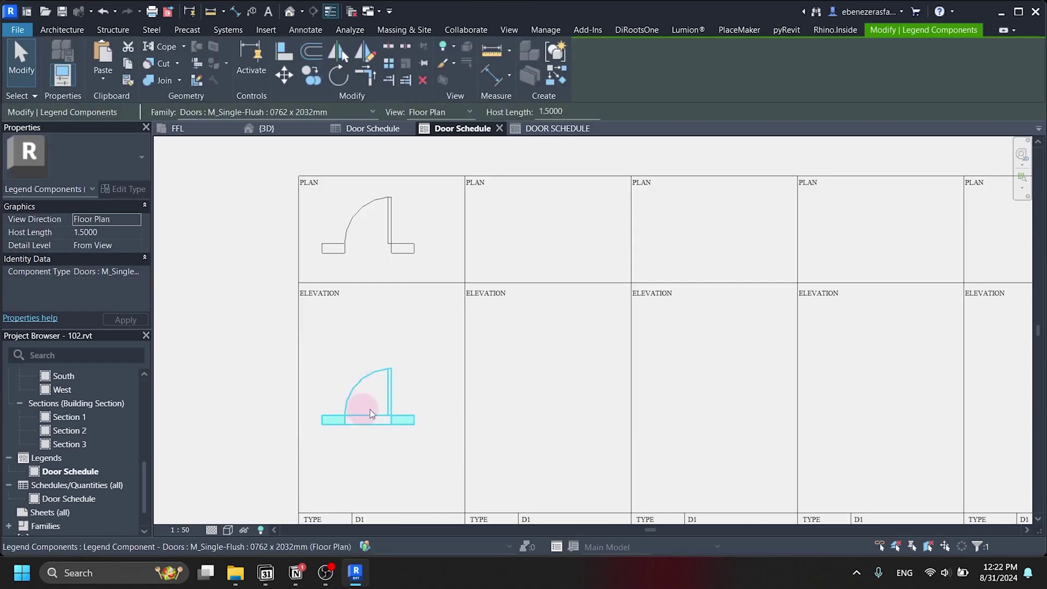
pyautogui.click(439, 112)
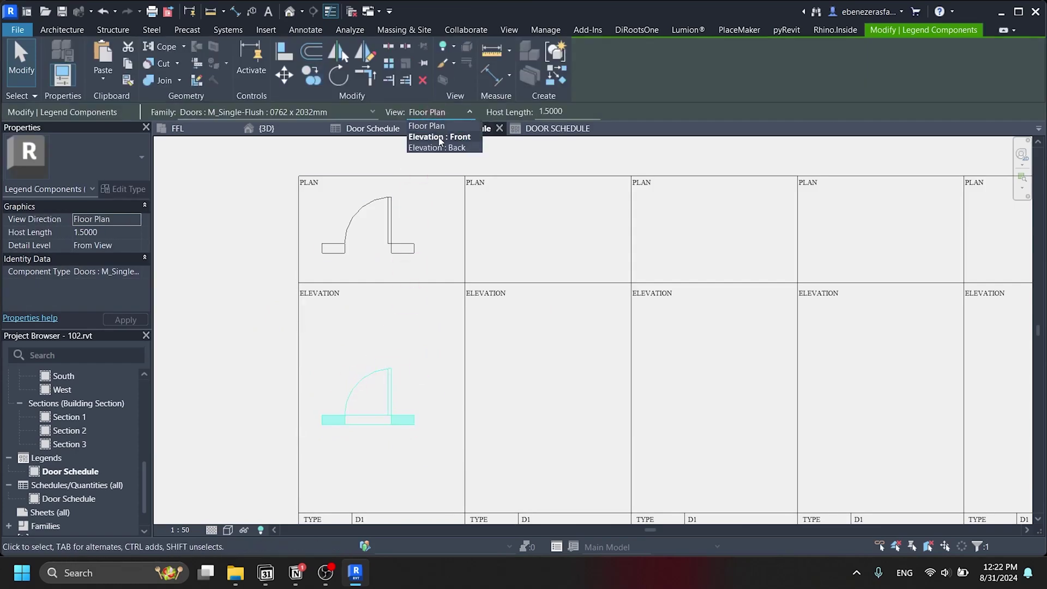
pyautogui.click(439, 137)
pyautogui.scroll(-1, 403, 354)
pyautogui.click(415, 407)
pyautogui.scroll(3, 392, 375)
pyautogui.moveTo(394, 382); pyautogui.dragTo(421, 392)
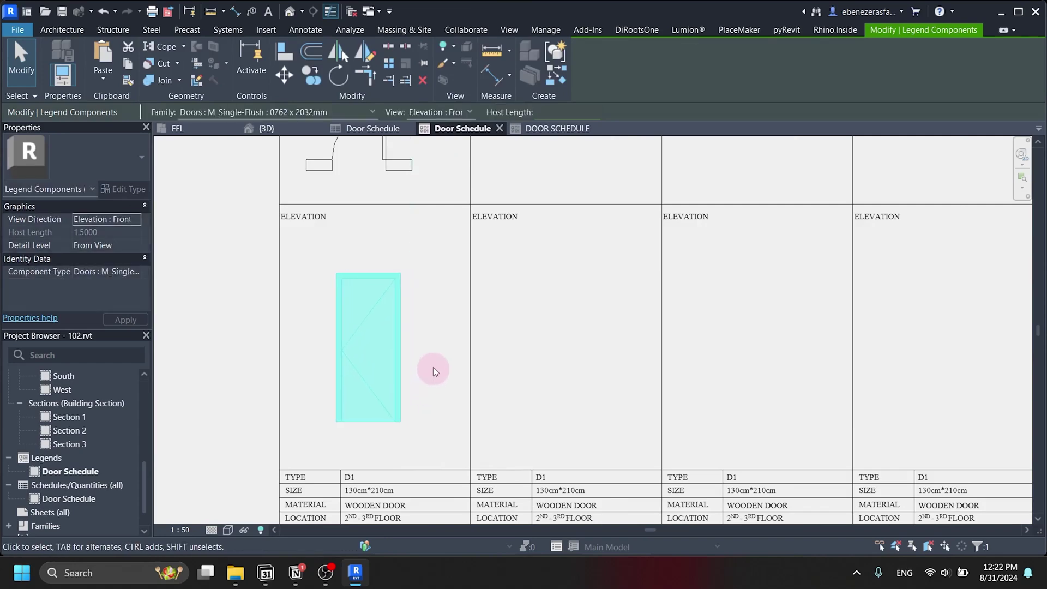
pyautogui.click(433, 373)
pyautogui.scroll(-4, 416, 305)
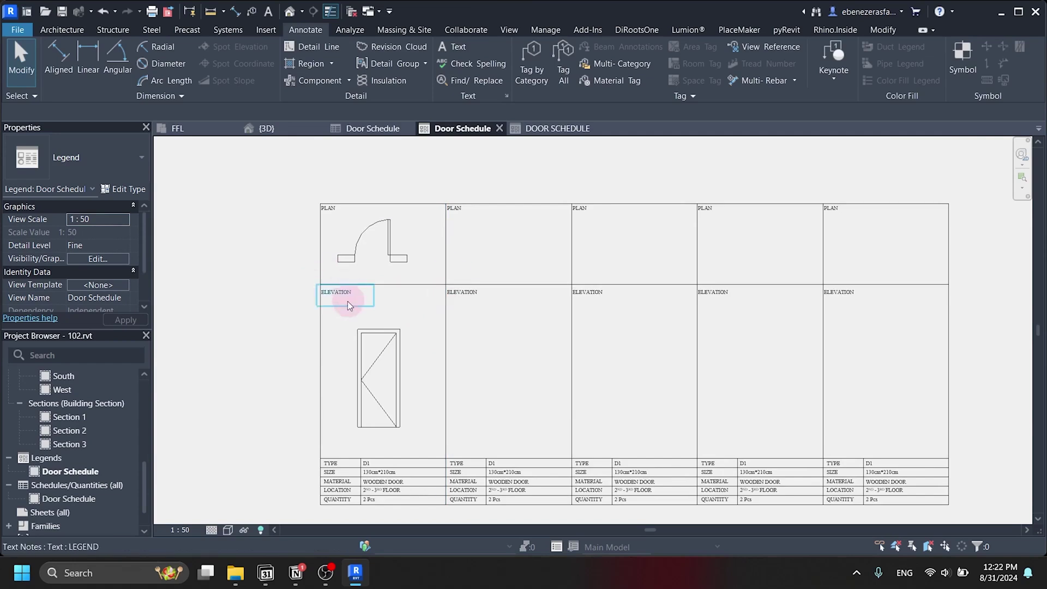
pyautogui.scroll(3, 403, 253)
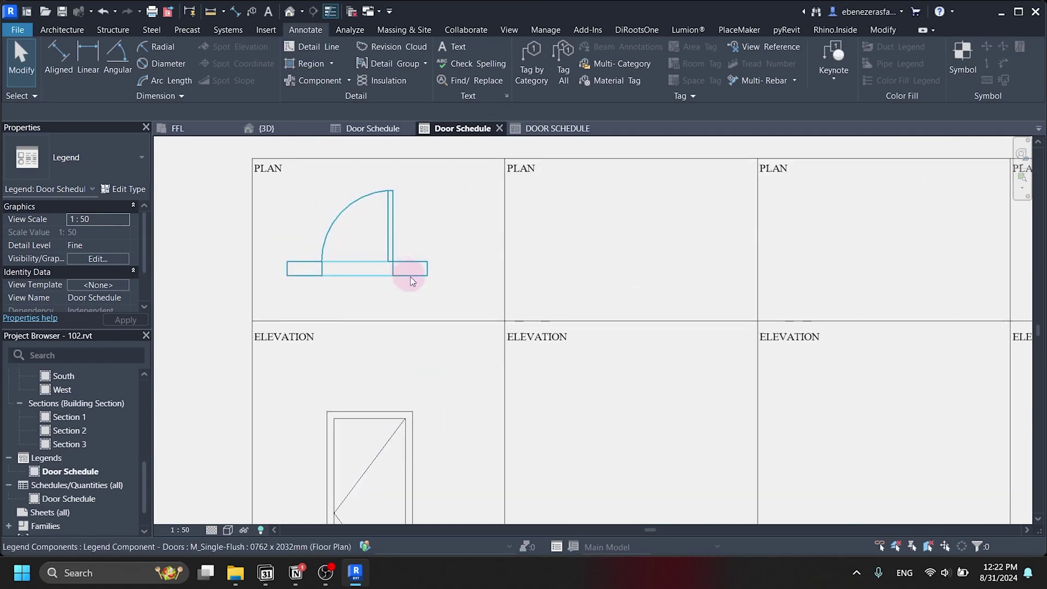
pyautogui.click(410, 277)
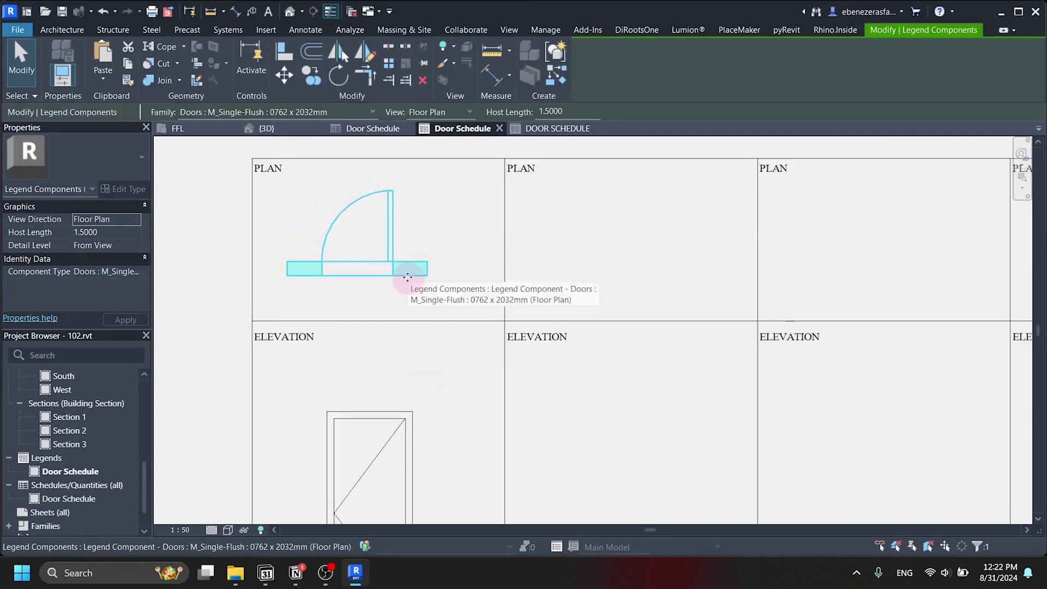
pyautogui.rightClick(408, 277)
pyautogui.moveTo(480, 299)
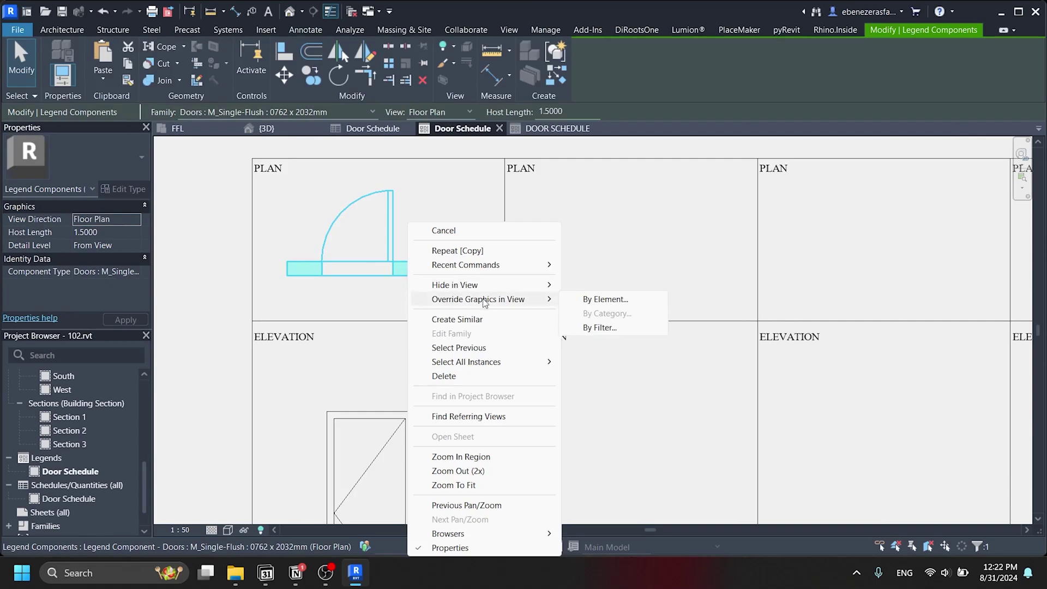
pyautogui.click(595, 301)
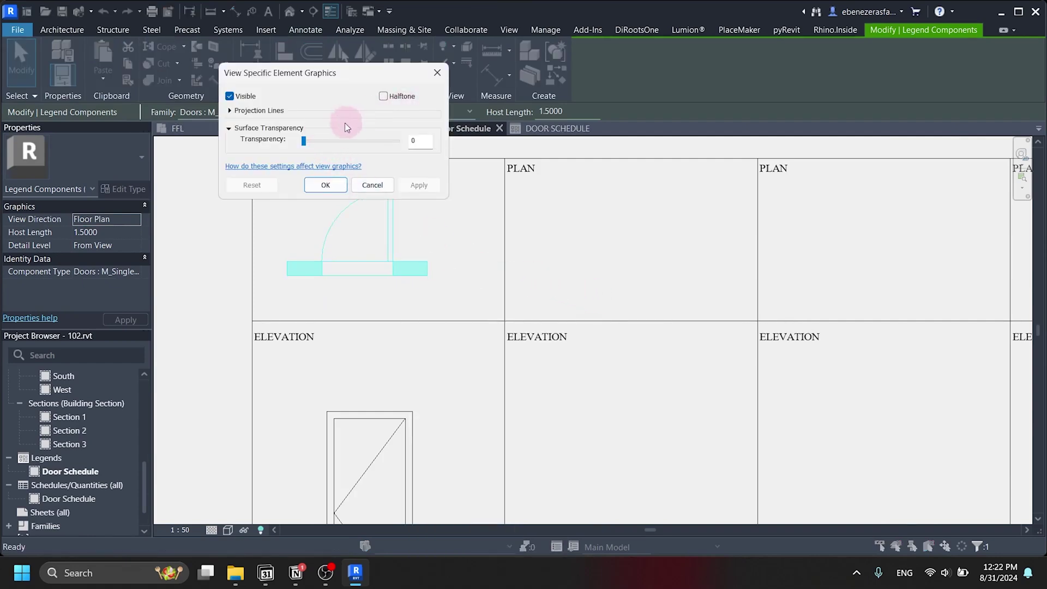
pyautogui.click(230, 110)
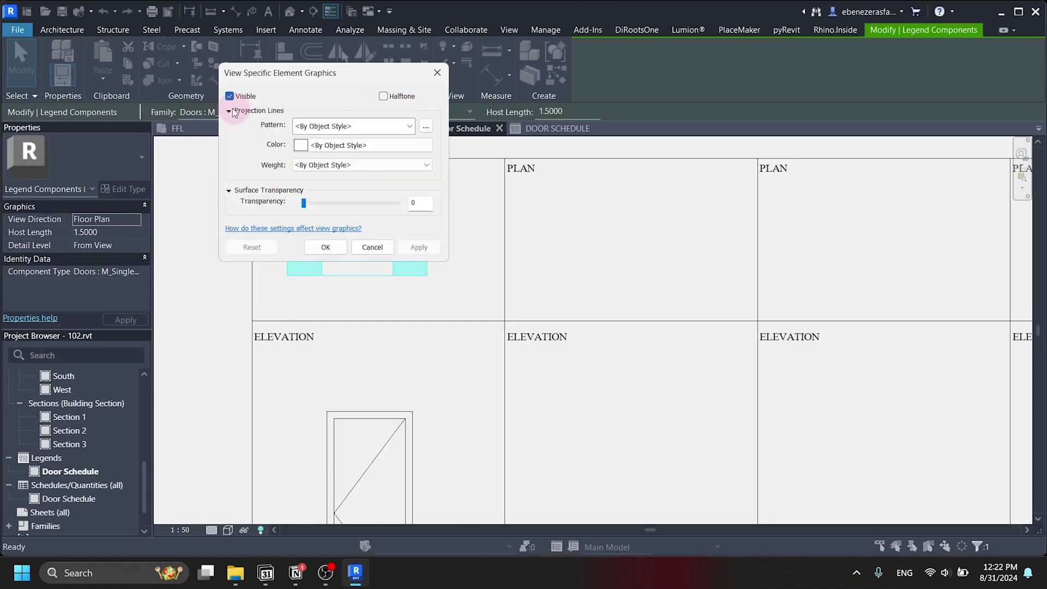
pyautogui.click(341, 128)
pyautogui.click(341, 129)
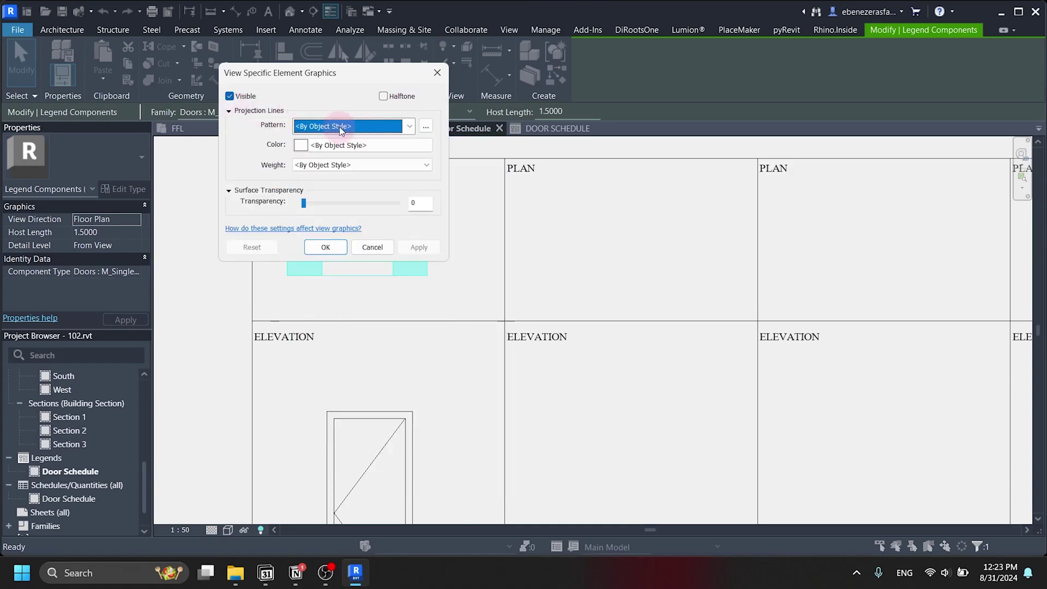
pyautogui.click(373, 247)
pyautogui.click(465, 257)
pyautogui.scroll(-3, 445, 281)
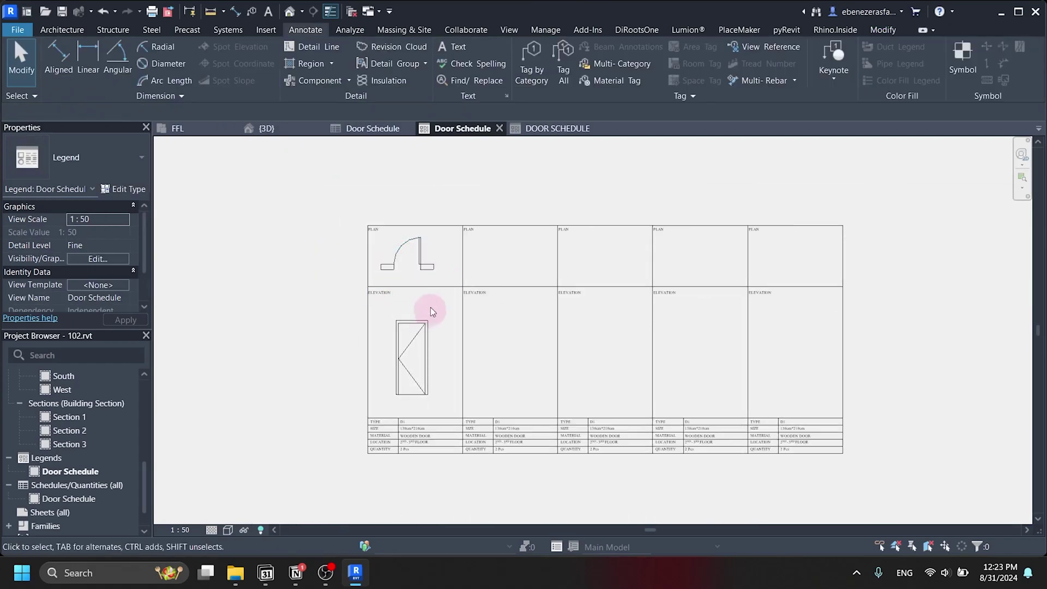
# - Add an aligned dimension across the door opening's width, placed below the door plan in the first column's PLAN cell
pyautogui.scroll(2, 437, 256)
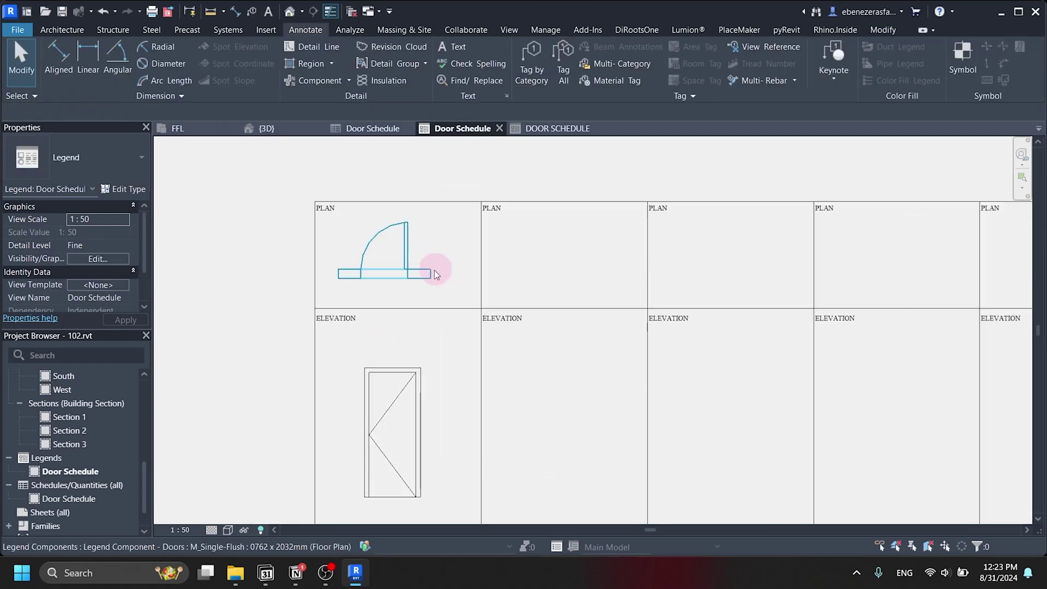
pyautogui.click(434, 270)
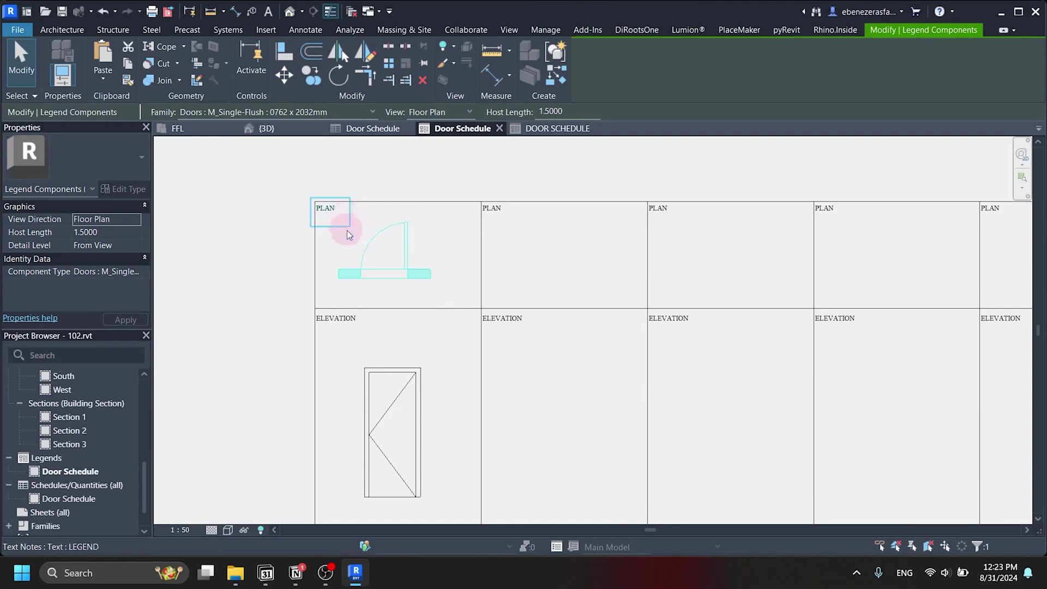
pyautogui.click(496, 68)
pyautogui.scroll(3, 340, 279)
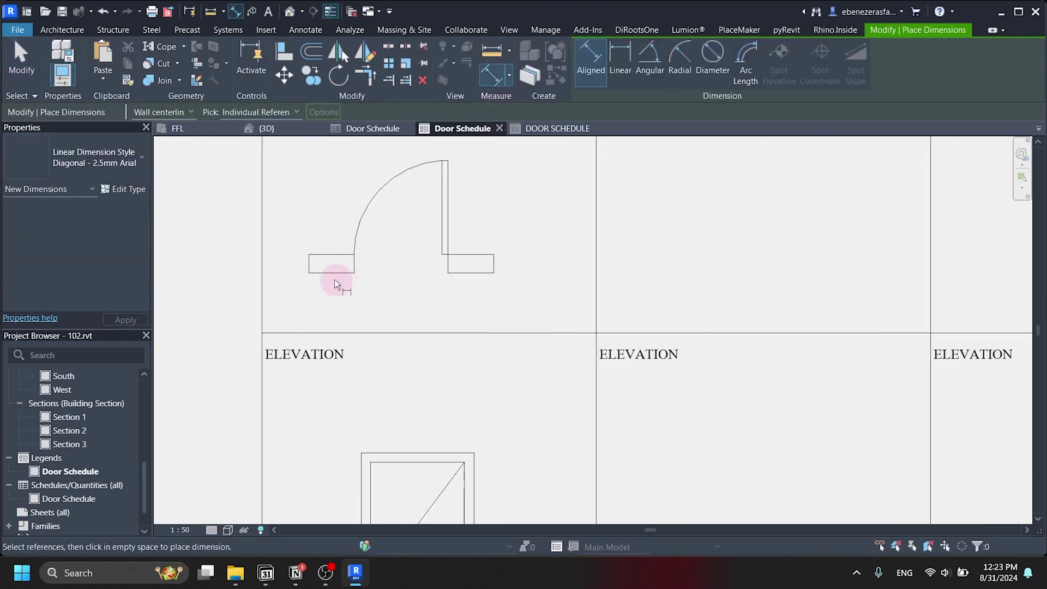
pyautogui.click(354, 253)
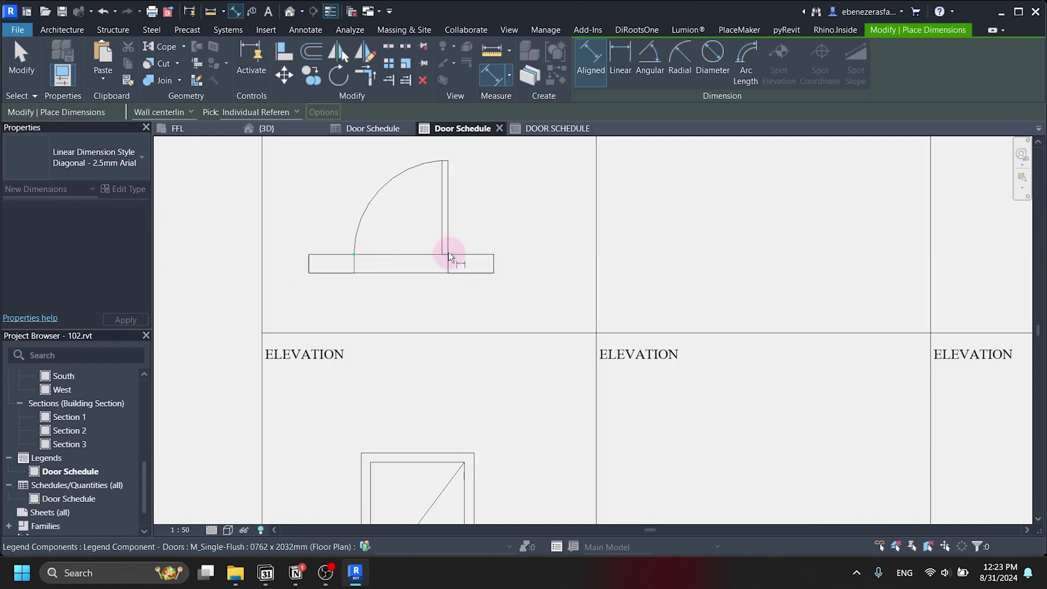
pyautogui.scroll(2, 448, 252)
pyautogui.scroll(2, 450, 255)
pyautogui.click(447, 250)
pyautogui.scroll(-3, 445, 327)
pyautogui.click(423, 370)
# - Dimension the door panel's width in the first column's ELEVATION cell, placing the dimension above the frame
pyautogui.scroll(-4, 423, 368)
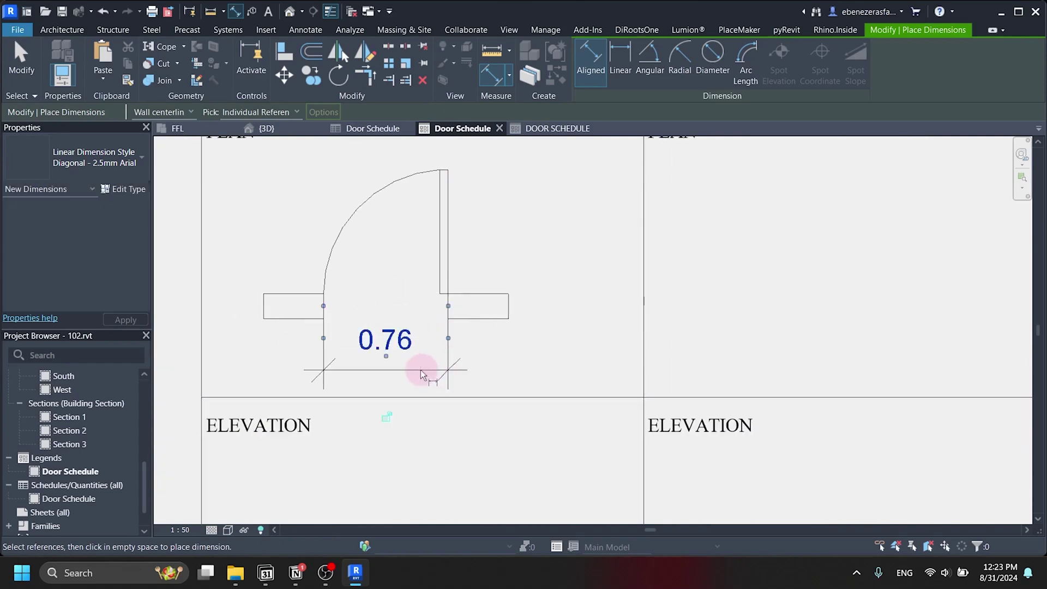
pyautogui.scroll(2, 402, 402)
pyautogui.click(397, 360)
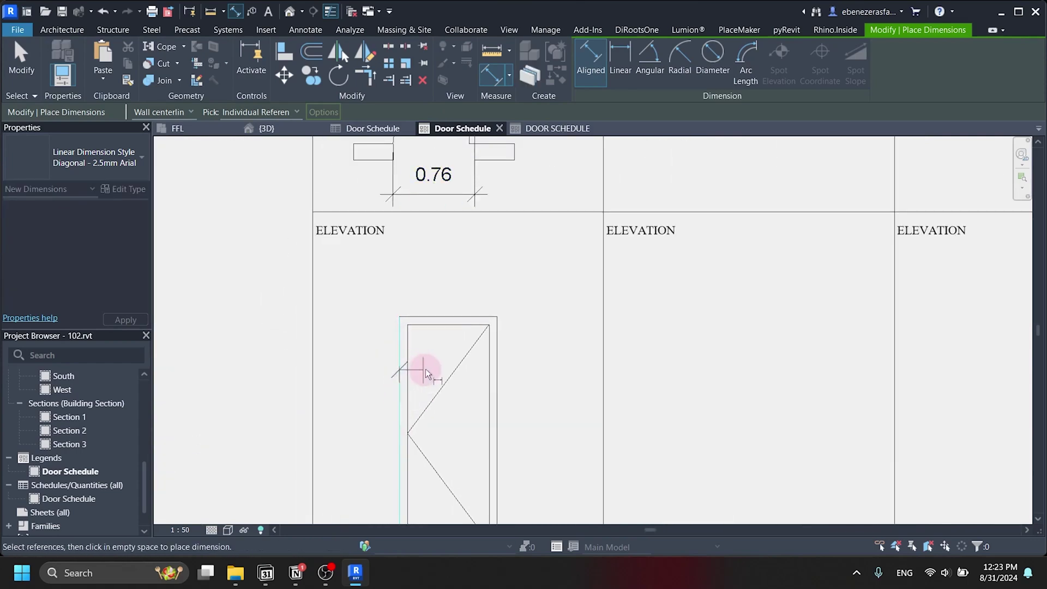
pyautogui.scroll(1, 445, 365)
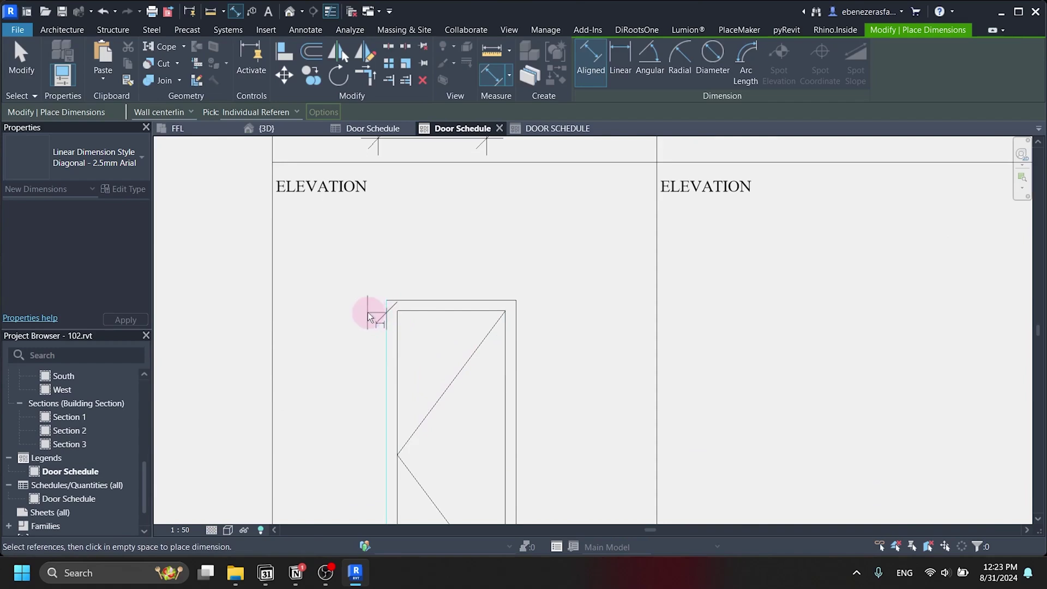
pyautogui.scroll(-1, 373, 313)
pyautogui.click(413, 355)
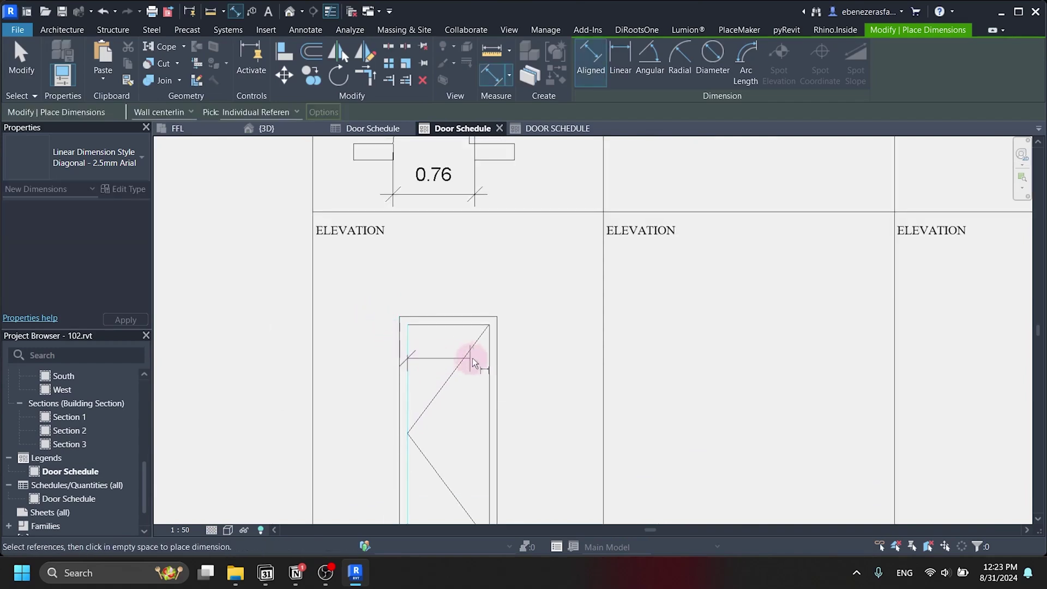
pyautogui.click(487, 359)
pyautogui.click(470, 296)
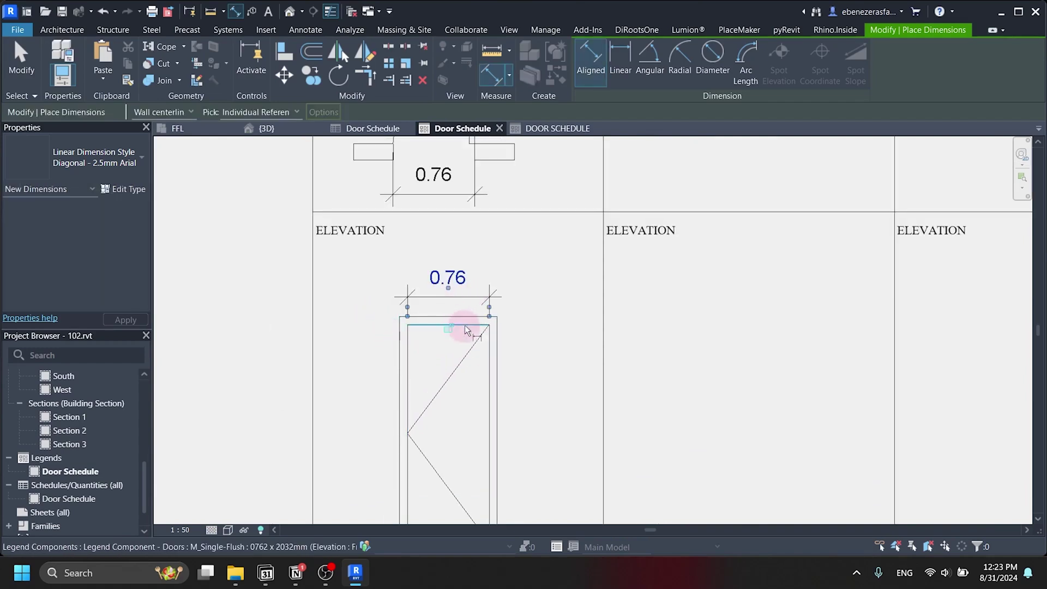
# - Dimension the door panel's height in the first column's ELEVATION cell, placing the dimension beside the frame, and finish dimensioning
pyautogui.scroll(-1, 466, 293)
pyautogui.scroll(1, 469, 414)
pyautogui.click(461, 409)
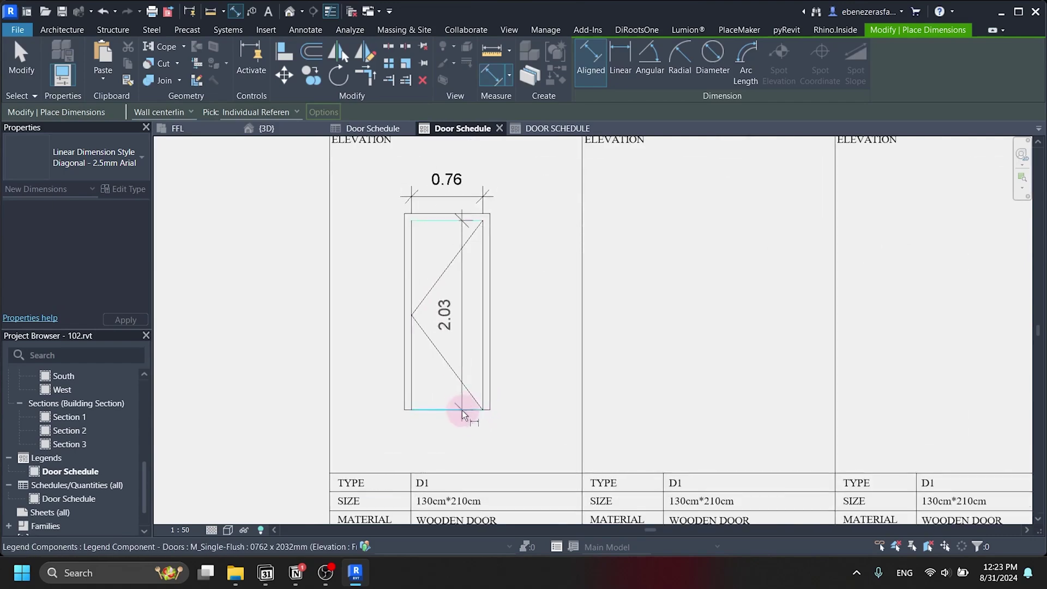
pyautogui.click(518, 410)
pyautogui.scroll(-1, 497, 325)
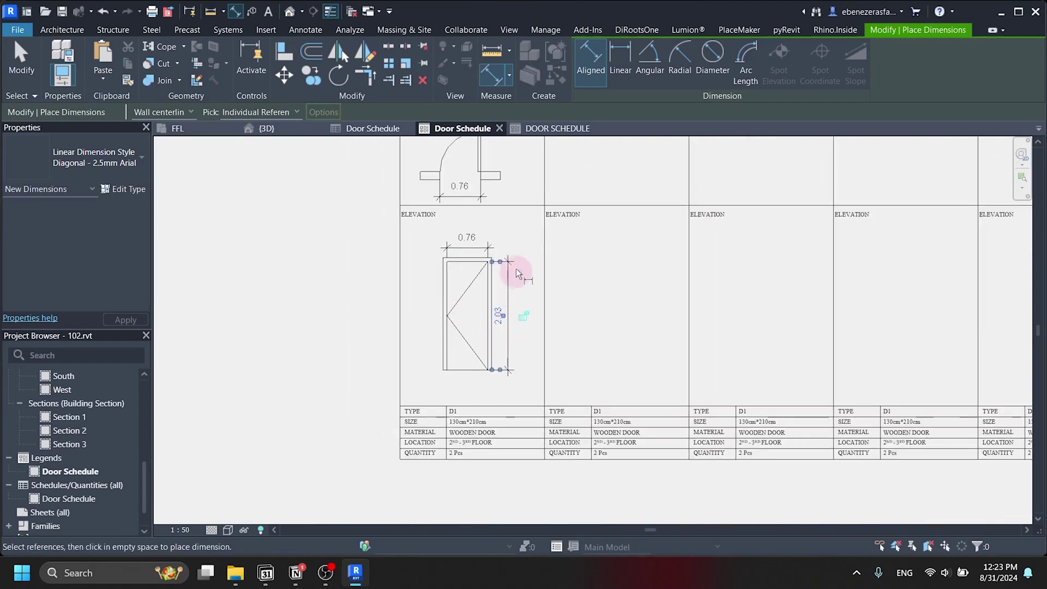
pyautogui.scroll(-2, 518, 242)
pyautogui.scroll(3, 500, 324)
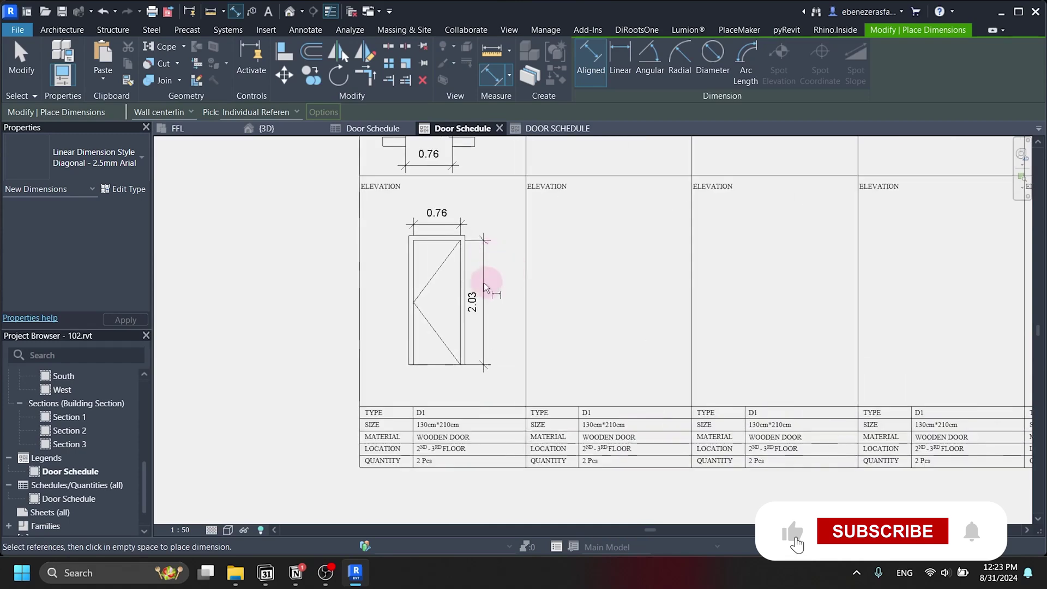
pyautogui.scroll(4, 470, 419)
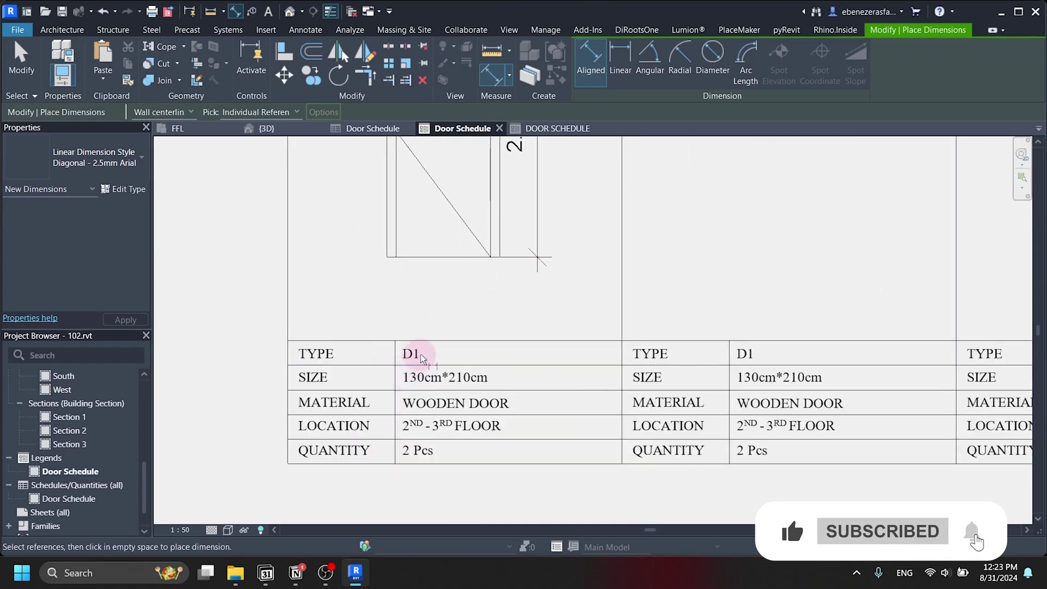
pyautogui.press('Escape')
pyautogui.press('Escape')
# - Remove the extra blank line from the D1 text note in the first column's TYPE row
pyautogui.scroll(-2, 344, 354)
pyautogui.scroll(3, 376, 354)
pyautogui.scroll(2, 376, 353)
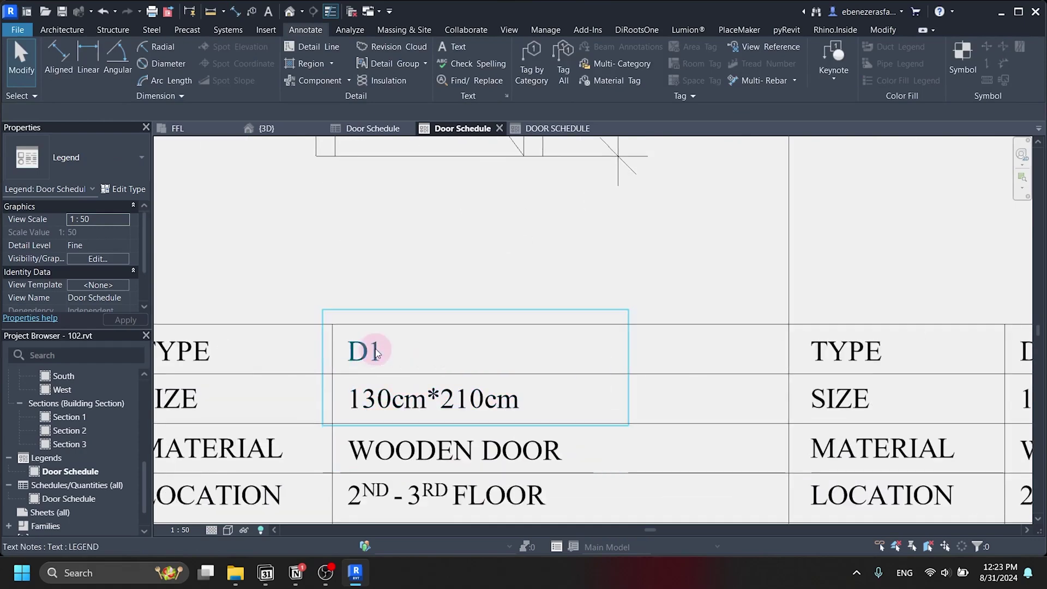
pyautogui.doubleClick(376, 351)
pyautogui.click(407, 290)
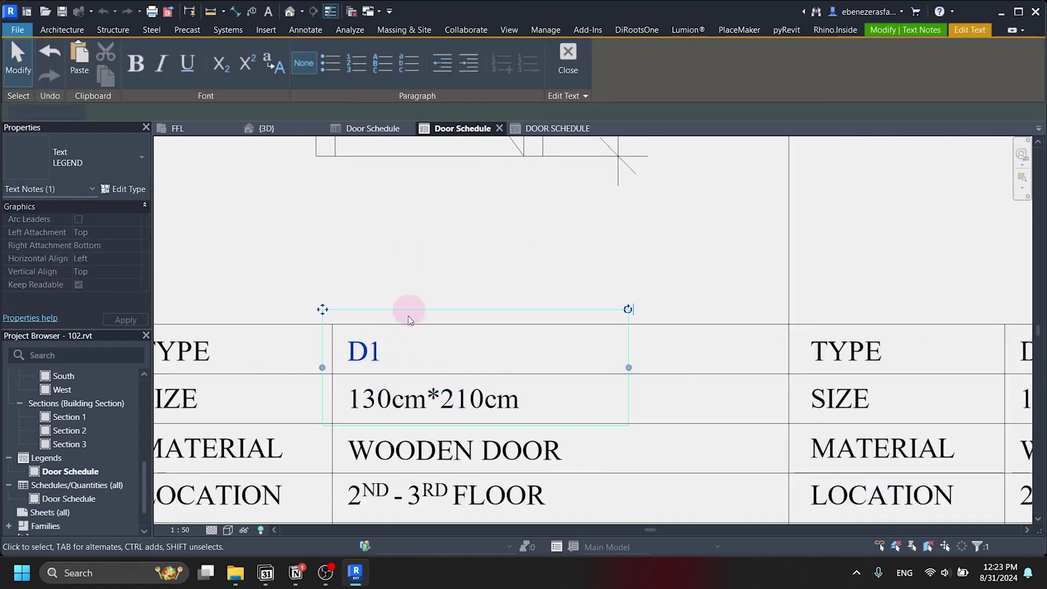
pyautogui.scroll(-1, 402, 409)
pyautogui.scroll(2, 403, 411)
pyautogui.doubleClick(385, 401)
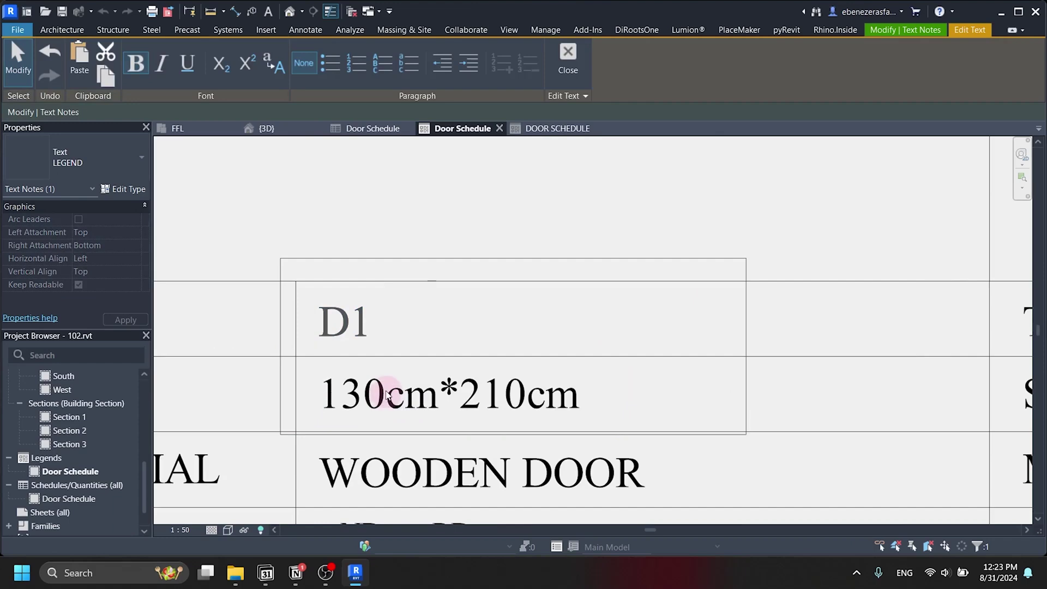
pyautogui.click(398, 288)
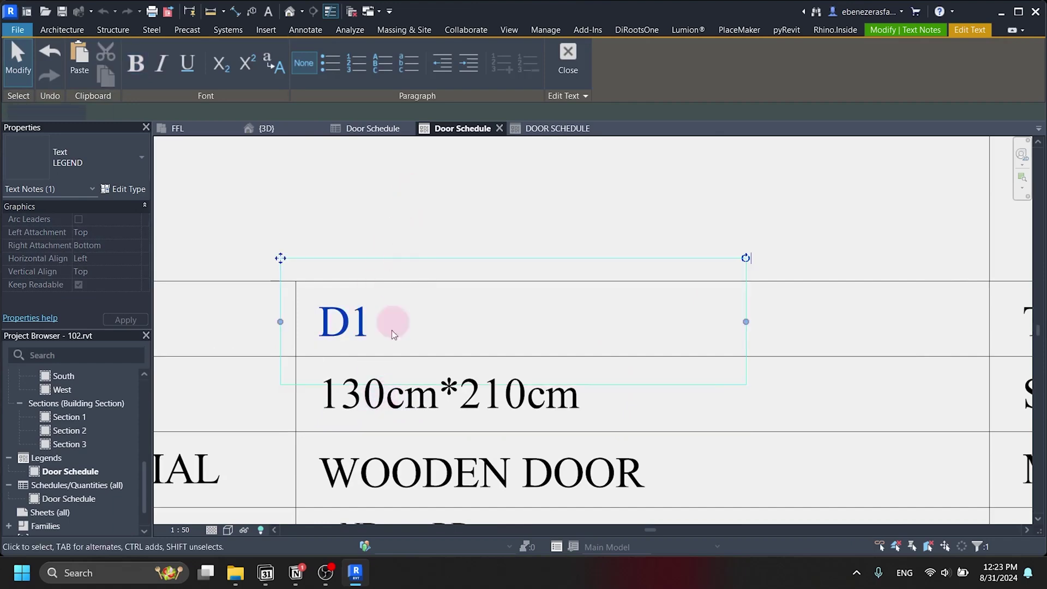
# - Change the first column's SIZE text to 76cm*203cm
pyautogui.click(380, 403)
pyautogui.click(380, 403)
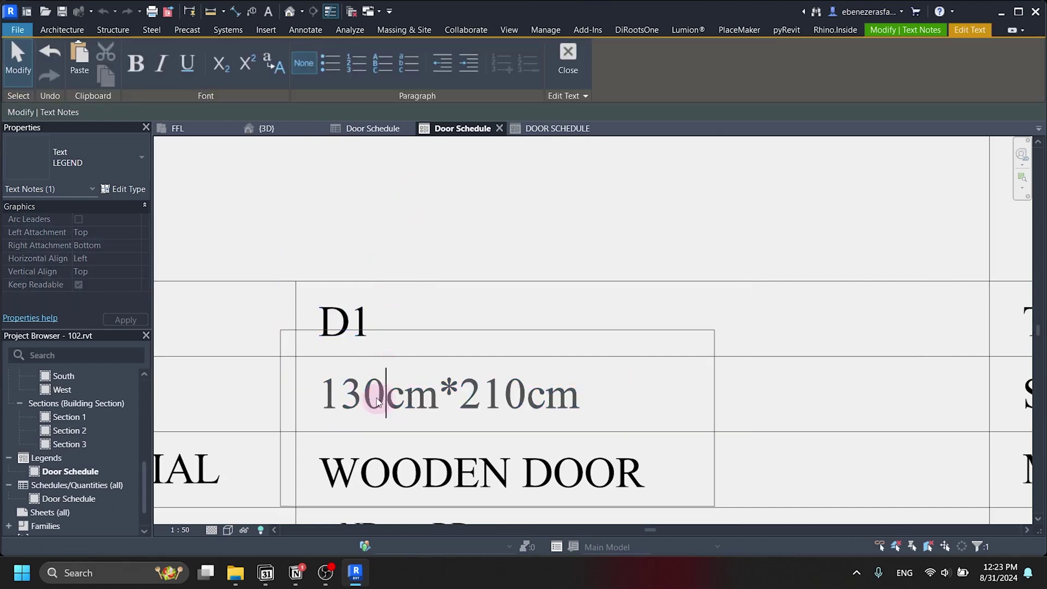
pyautogui.keyDown('shift'); pyautogui.click(327, 394); pyautogui.keyUp('shift')
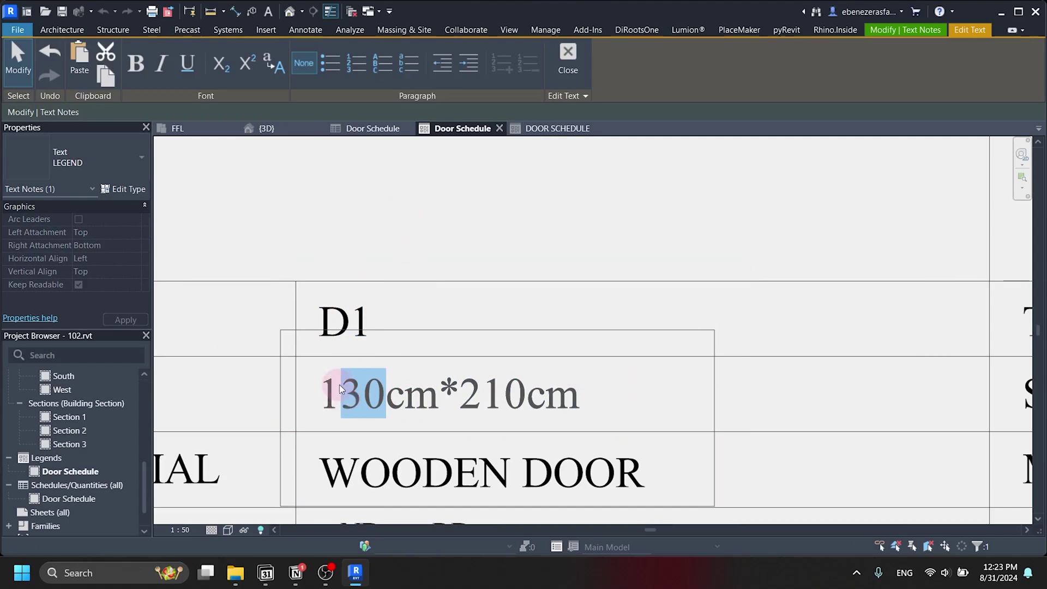
pyautogui.press('Delete')
pyautogui.write('76')
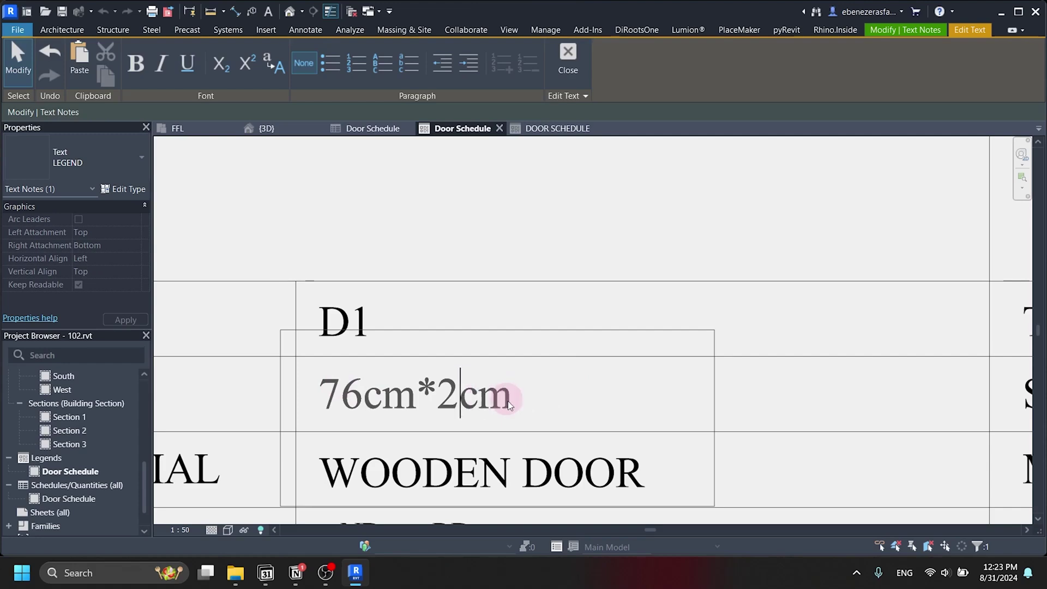
pyautogui.click(711, 244)
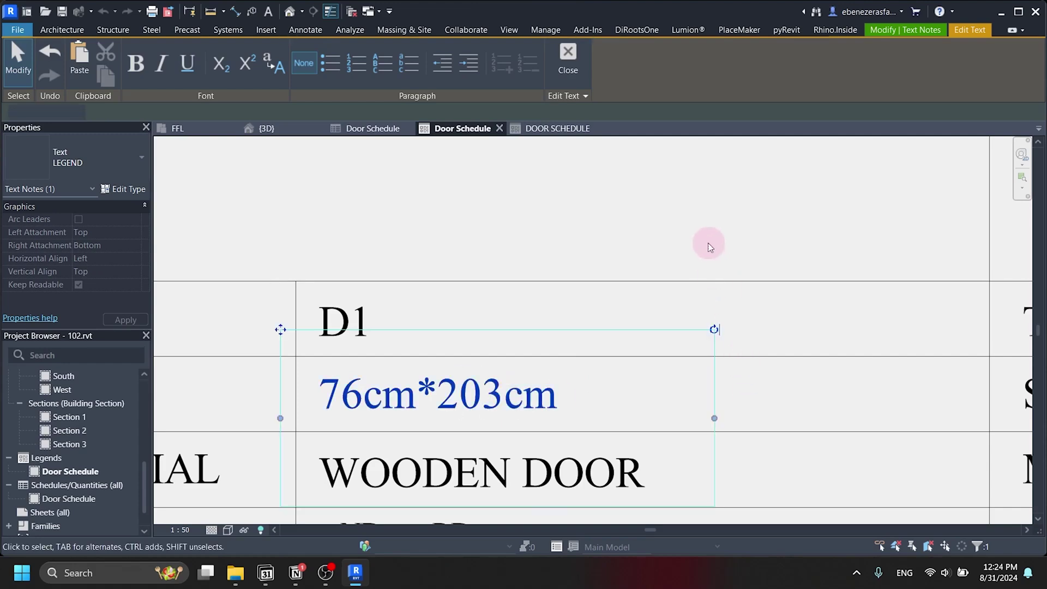
pyautogui.scroll(-3, 636, 279)
# - Check the D1 doors' level in the door schedule and set the legend's first-column LOCATION text to GROUND FLOOR
pyautogui.scroll(-5, 569, 409)
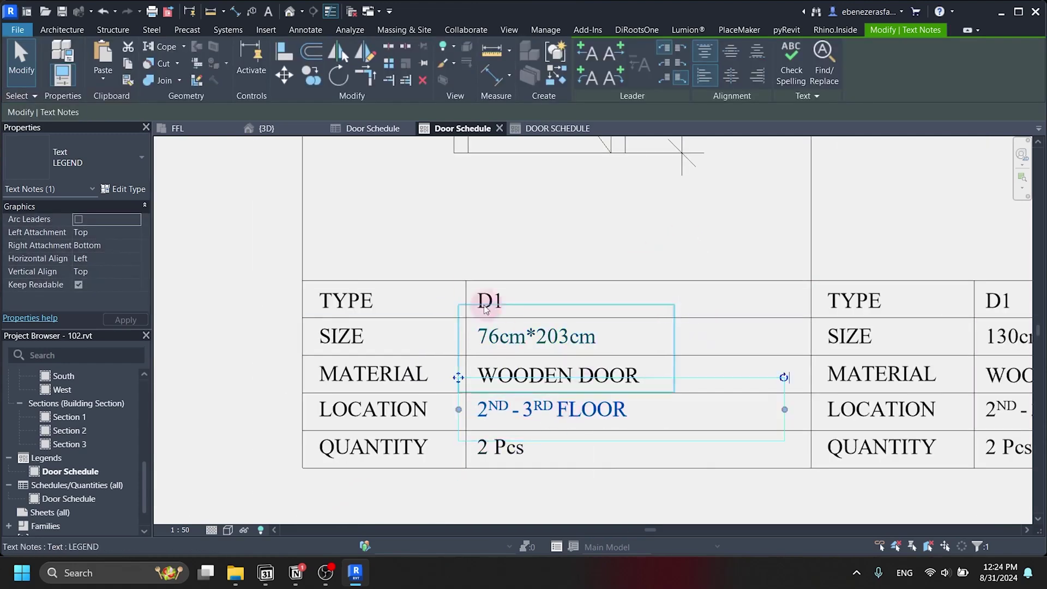
pyautogui.click(354, 132)
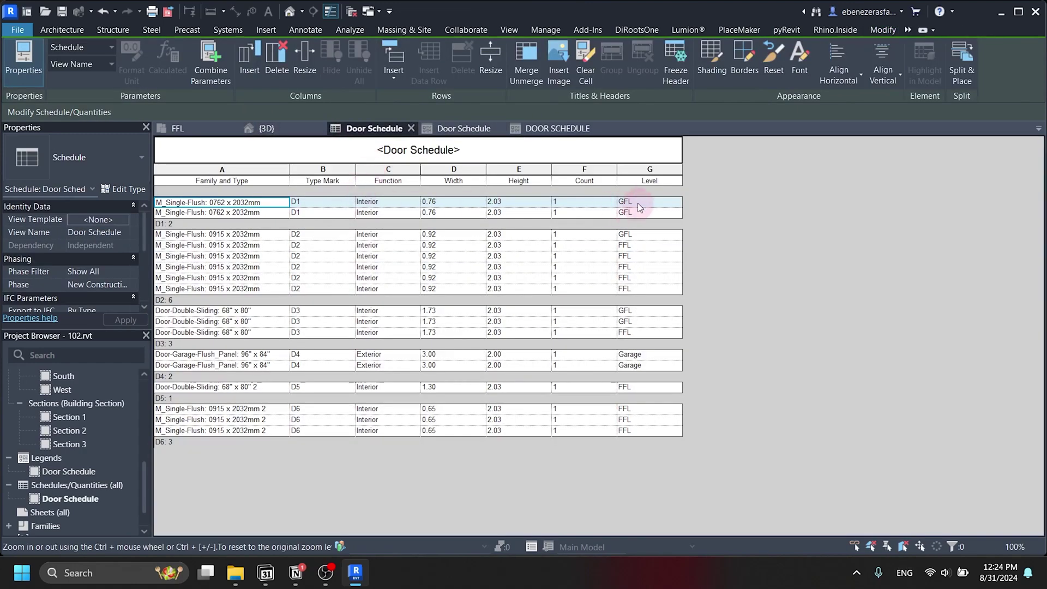
pyautogui.click(474, 129)
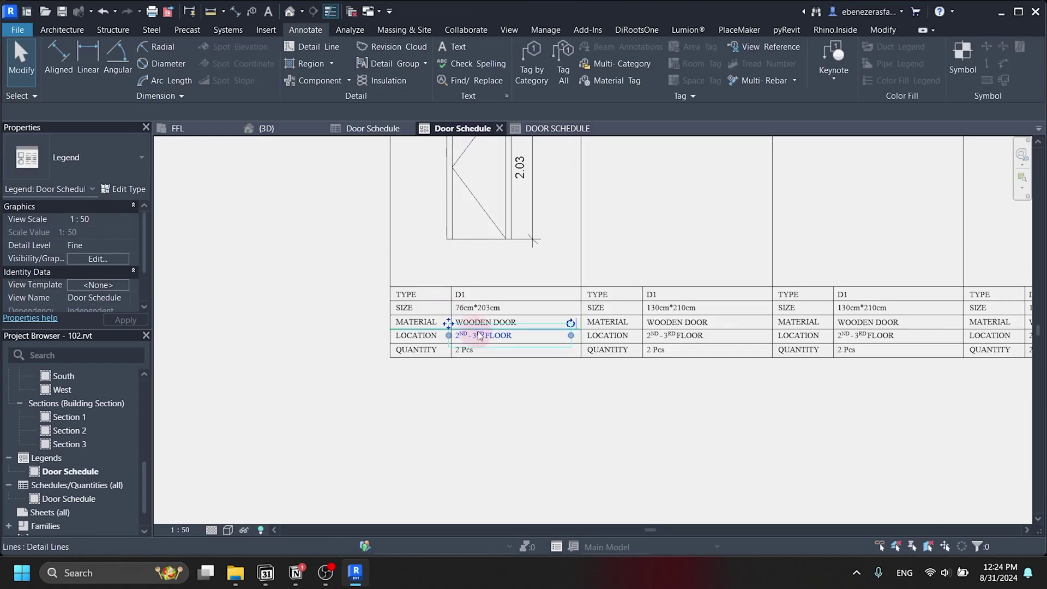
pyautogui.scroll(3, 503, 353)
pyautogui.click(522, 341)
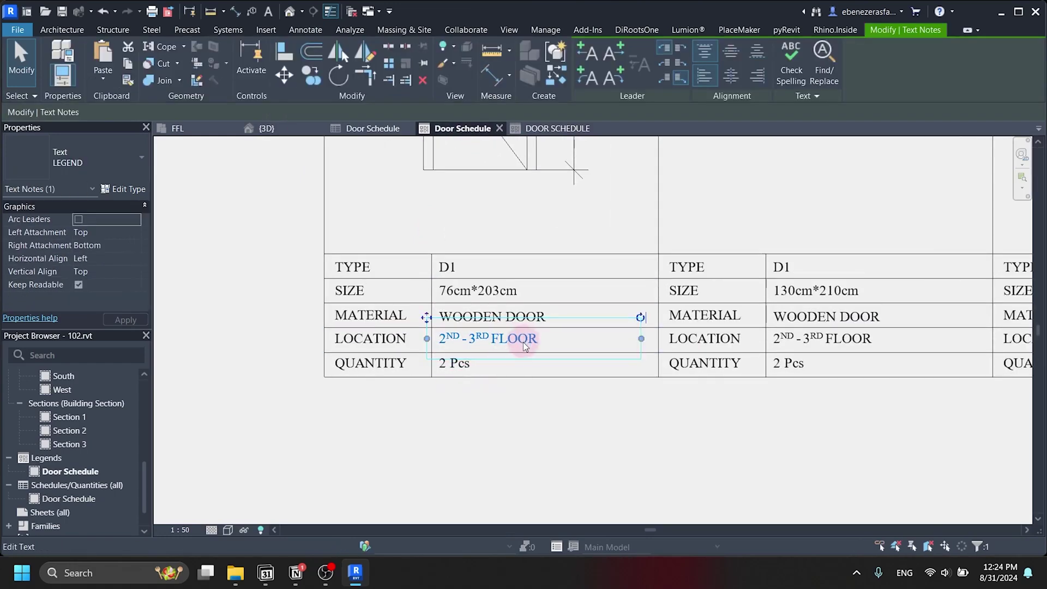
pyautogui.click(490, 340)
pyautogui.moveTo(488, 339); pyautogui.dragTo(420, 337)
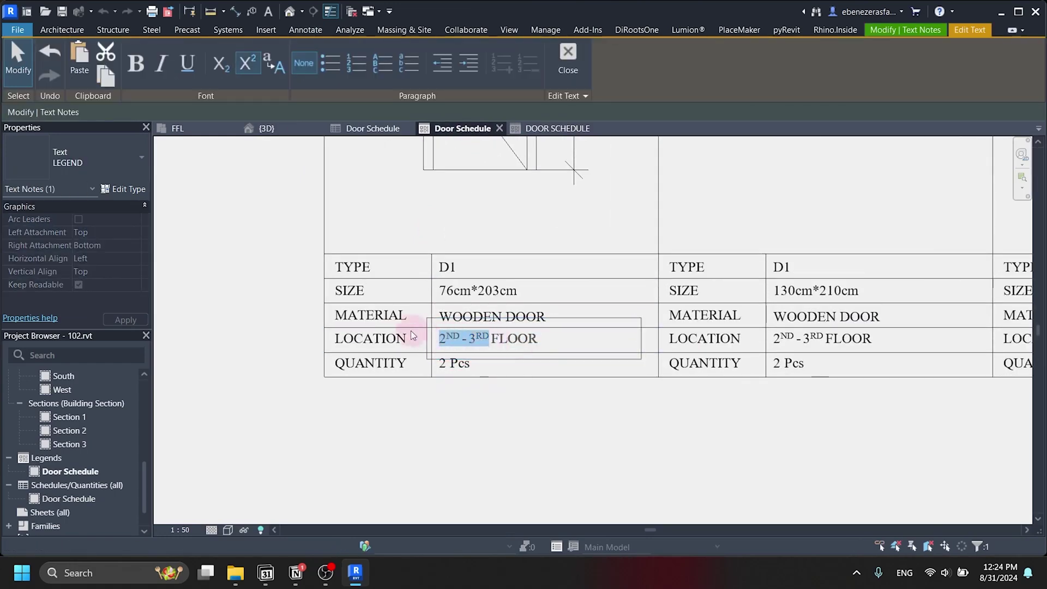
pyautogui.write('GROU')
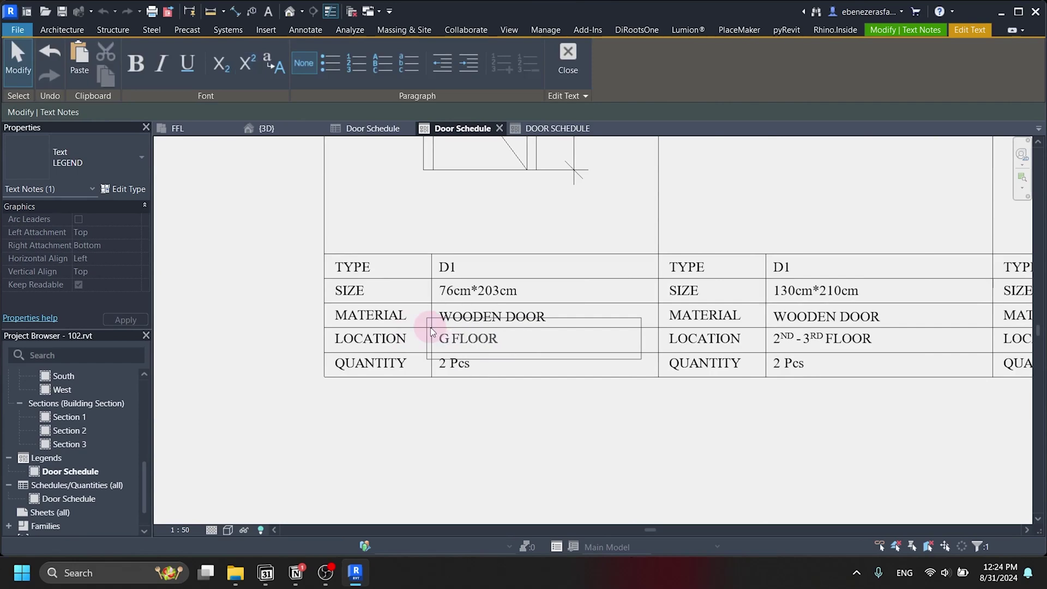
pyautogui.click(416, 437)
pyautogui.scroll(-5, 457, 377)
pyautogui.click(410, 431)
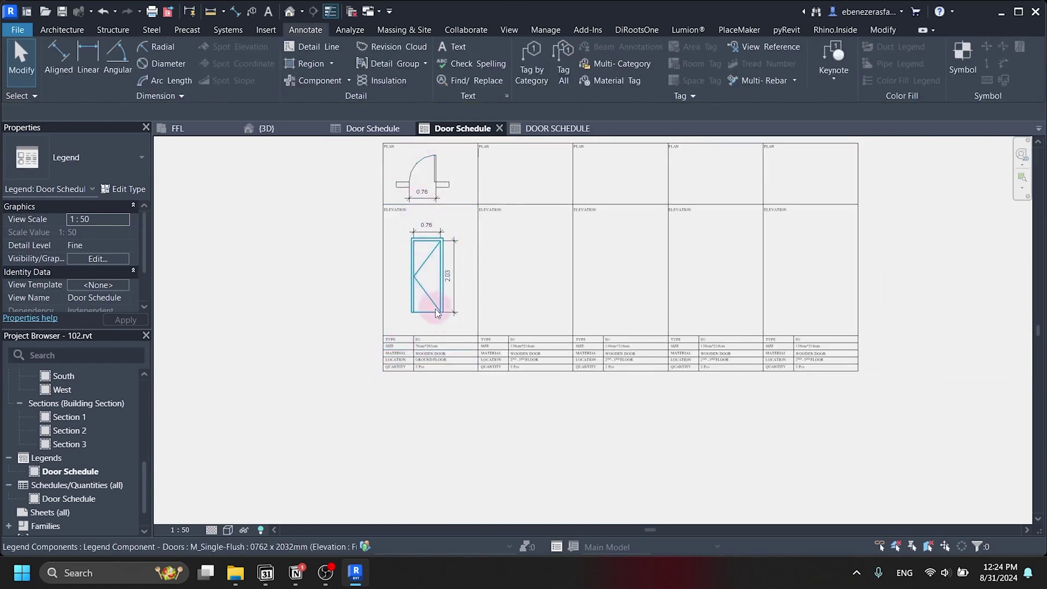
pyautogui.scroll(-1, 399, 305)
pyautogui.scroll(1, 508, 260)
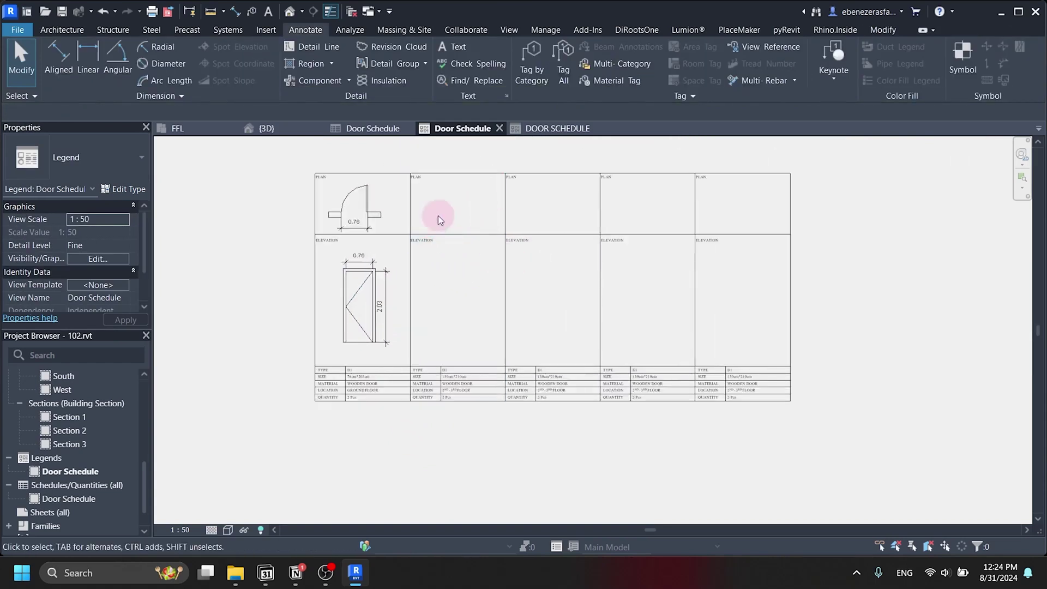
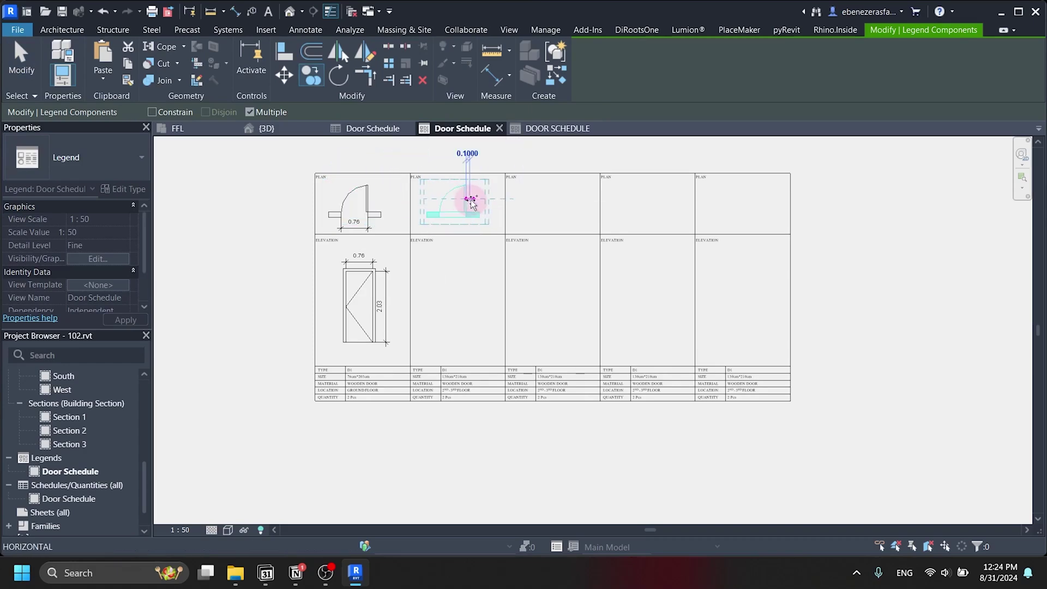
# - Place a copy of the door plan in the second column's PLAN cell and set its type to M_Single-Flush : 0915 x 2032mm
pyautogui.click(467, 200)
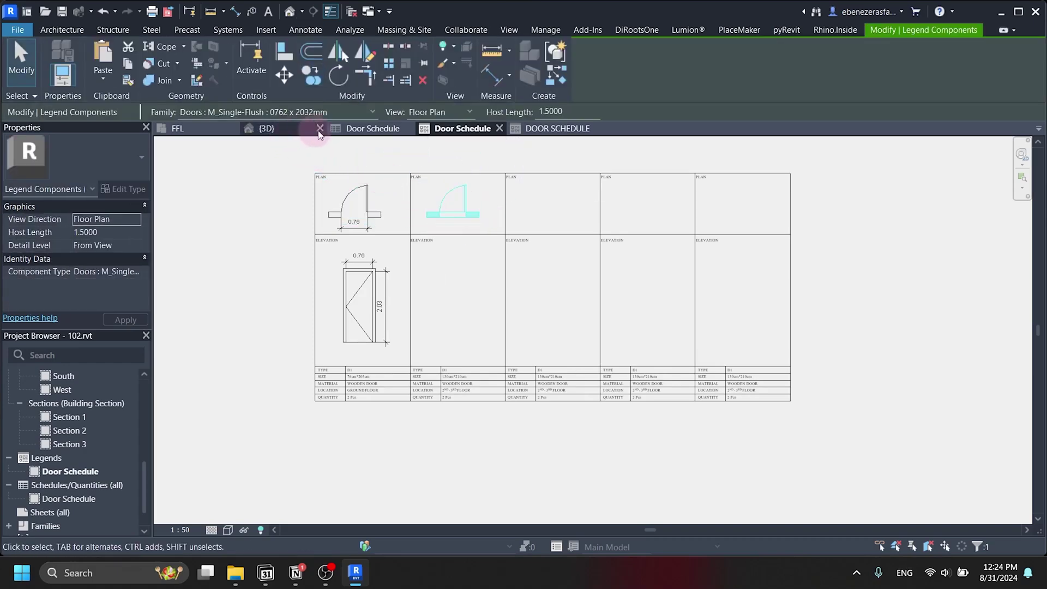
pyautogui.click(372, 128)
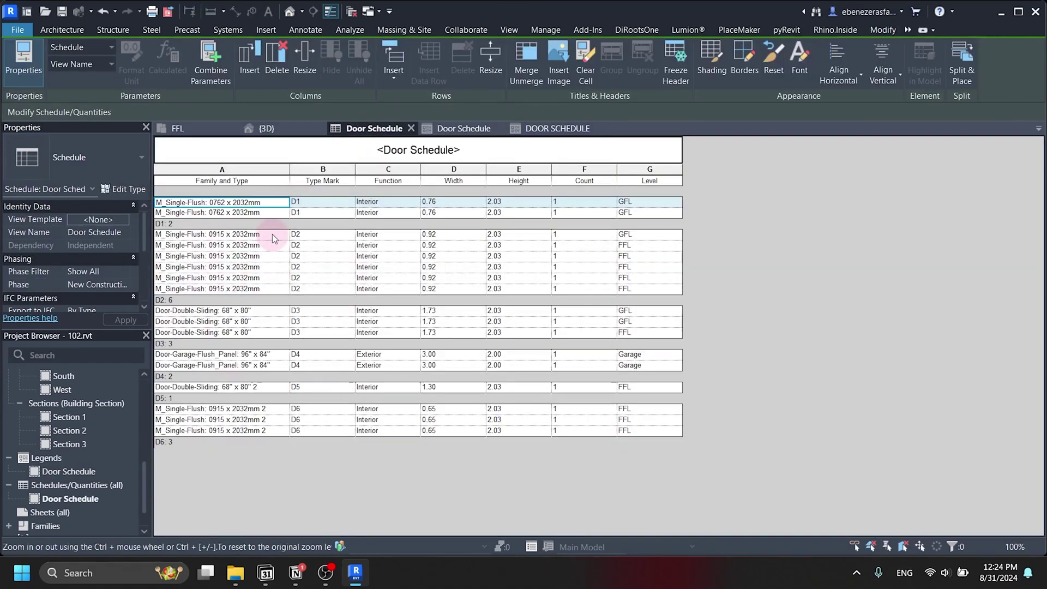
pyautogui.click(464, 130)
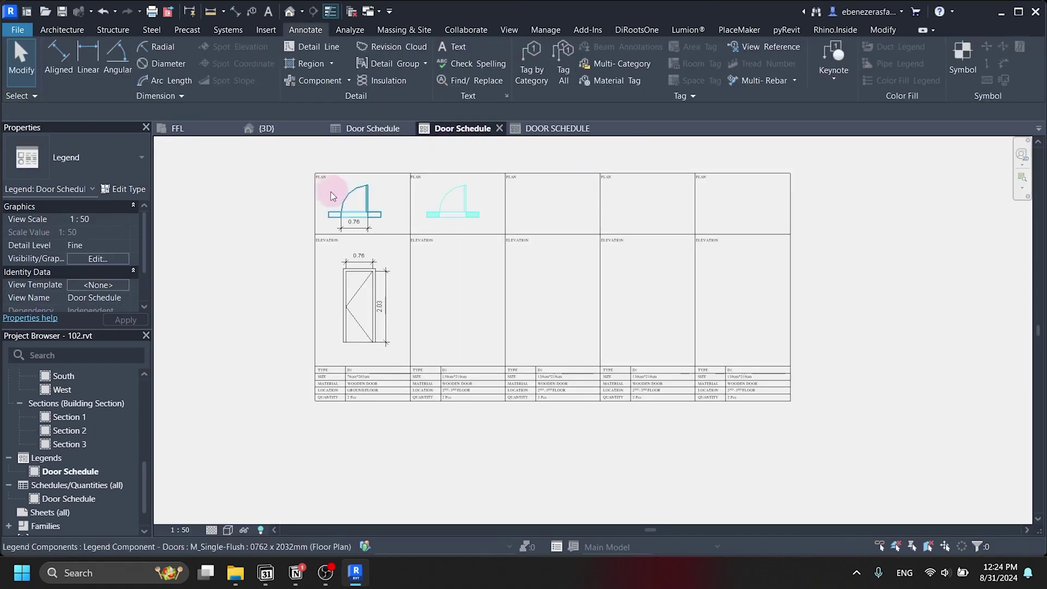
pyautogui.click(453, 205)
pyautogui.click(337, 112)
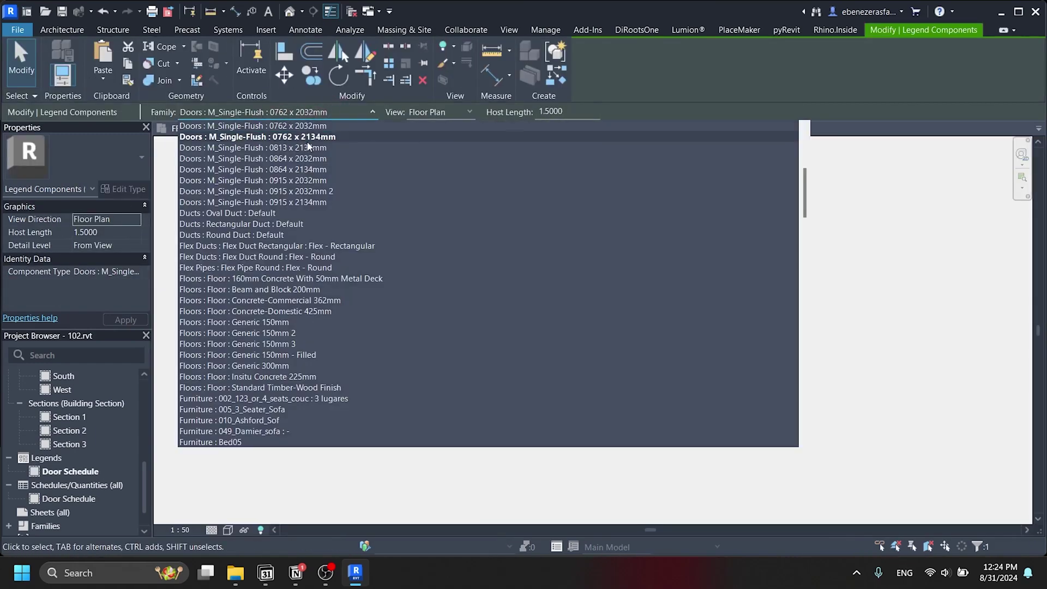
pyautogui.click(299, 181)
pyautogui.scroll(2, 469, 229)
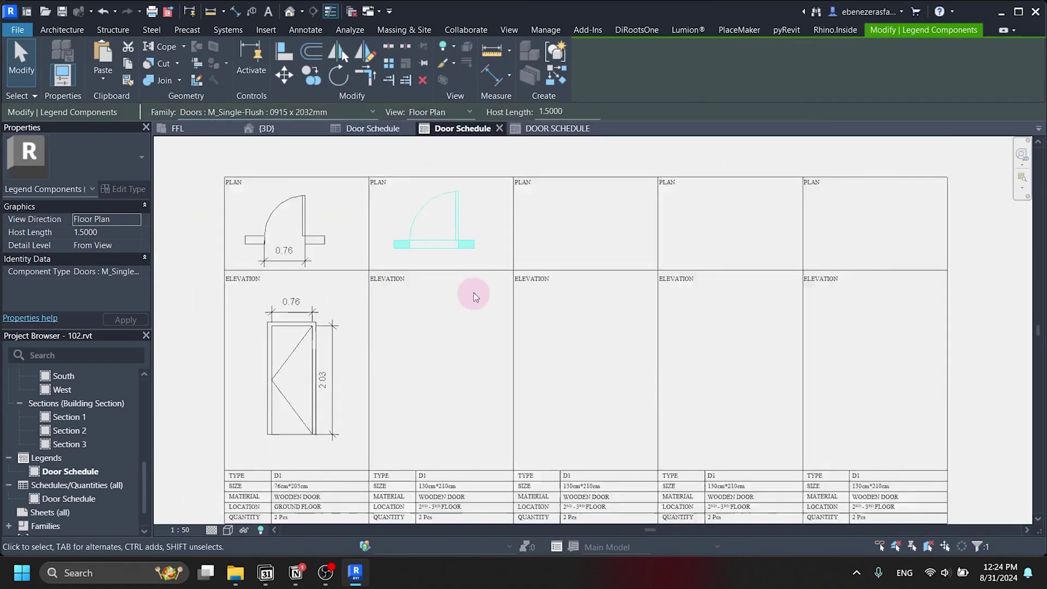
pyautogui.scroll(2, 491, 222)
pyautogui.click(486, 221)
pyautogui.click(474, 248)
pyautogui.scroll(-2, 416, 211)
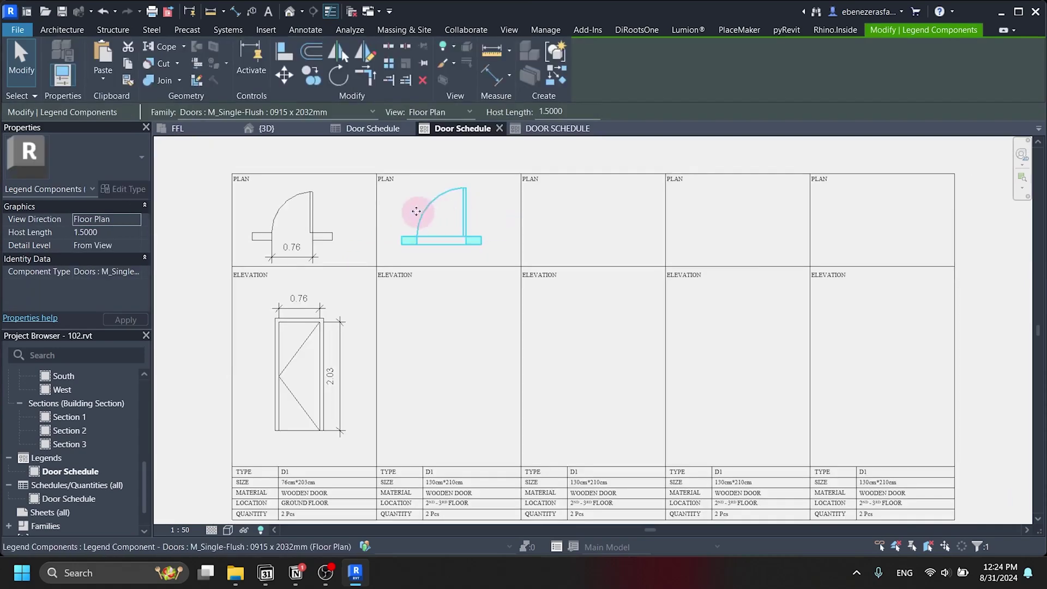
# - Copy the second column's door plan straight down into the ELEVATION cell below it and finish copying
pyautogui.click(442, 113)
pyautogui.click(509, 212)
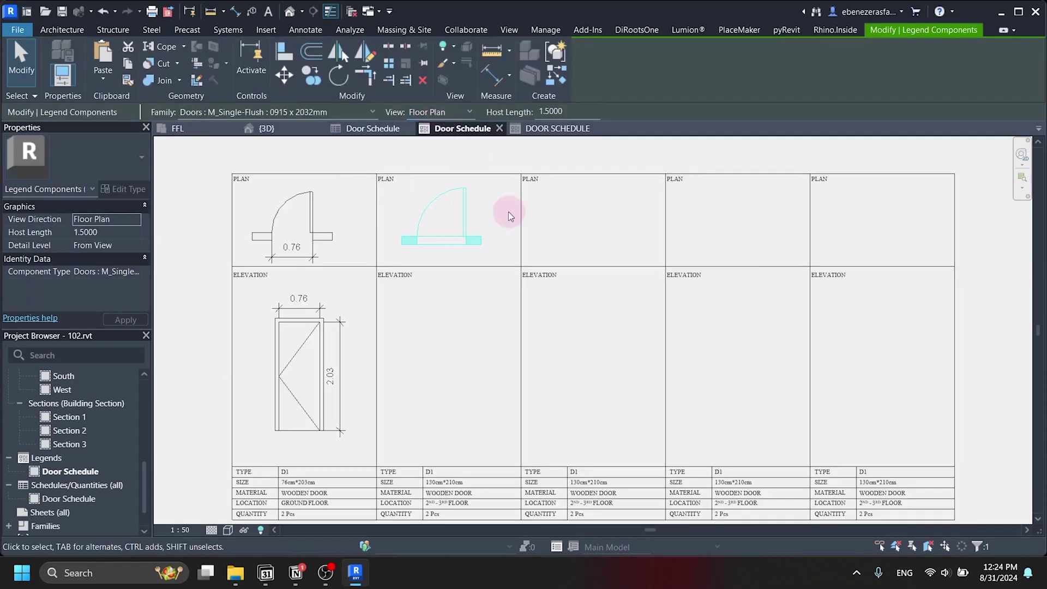
pyautogui.click(477, 234)
pyautogui.press('c')
pyautogui.press('o')
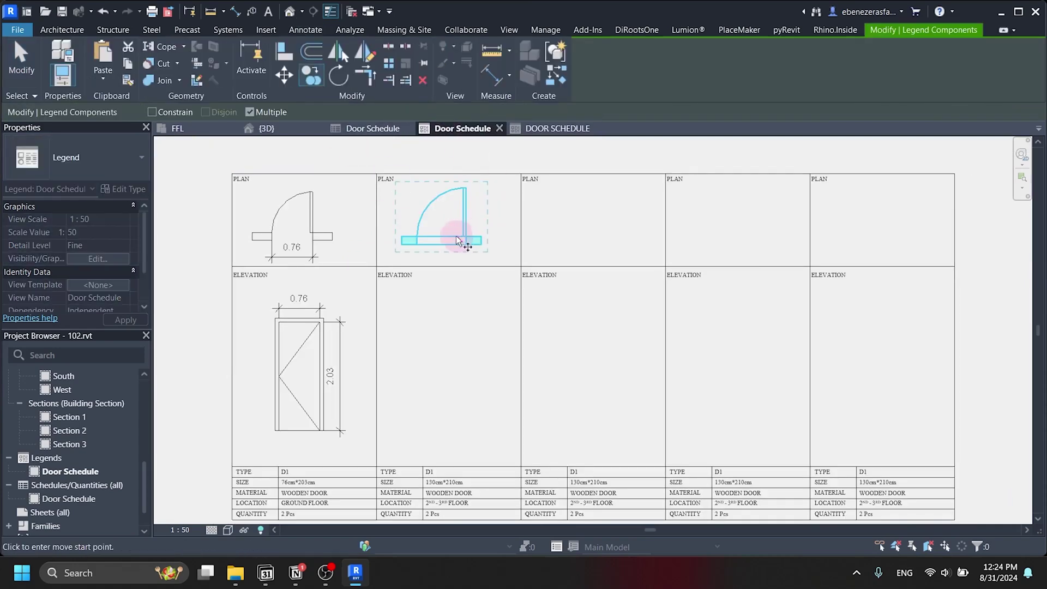
pyautogui.click(463, 240)
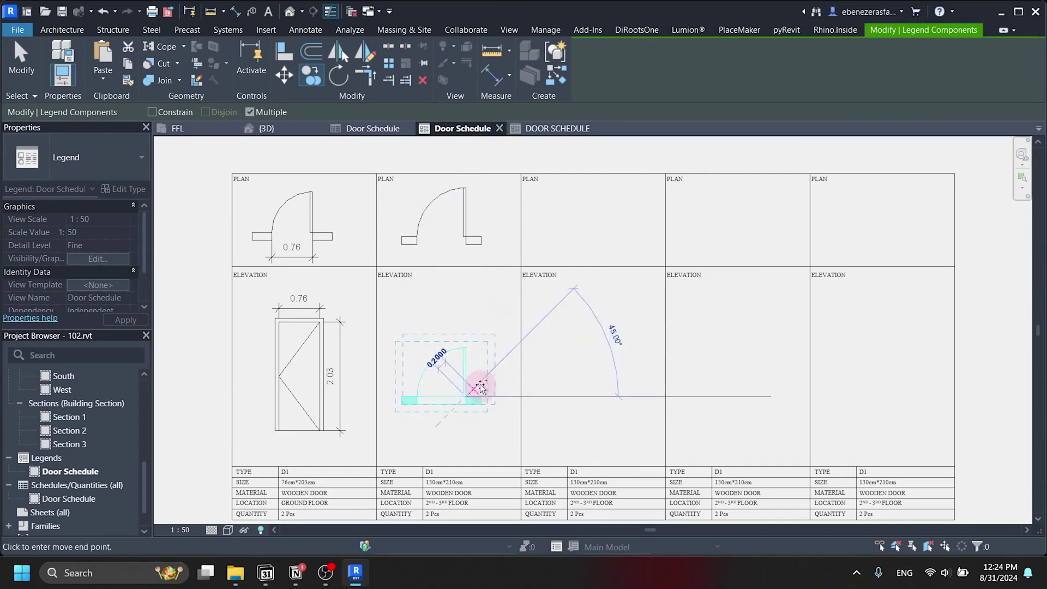
pyautogui.click(480, 389)
pyautogui.press('Escape')
pyautogui.press('Escape')
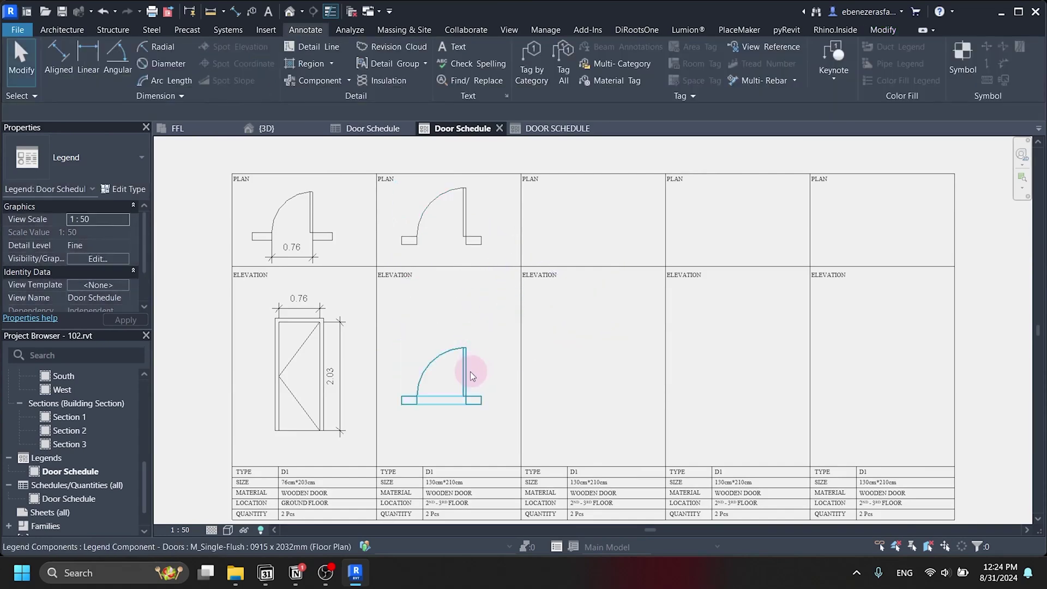
# - Switch the copied door in the second column's ELEVATION cell to Elevation : Front and move it slightly up within the cell
pyautogui.click(470, 371)
pyautogui.click(446, 112)
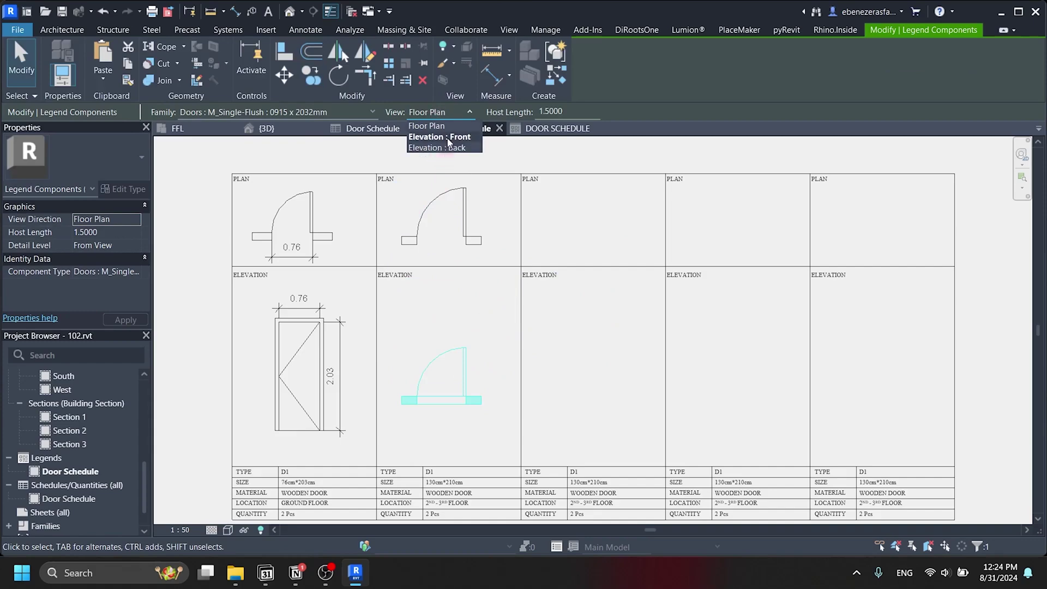
pyautogui.click(448, 142)
pyautogui.click(487, 345)
pyautogui.click(475, 376)
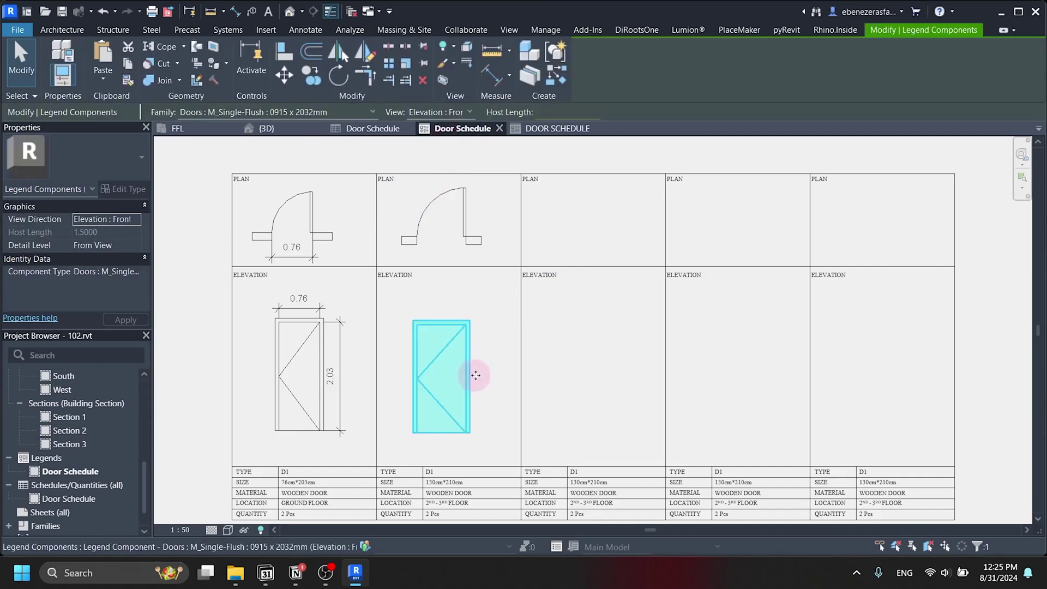
pyautogui.moveTo(475, 375)
pyautogui.mouseDown()
pyautogui.moveTo(489, 374)
pyautogui.moveTo(487, 361)
pyautogui.mouseUp()
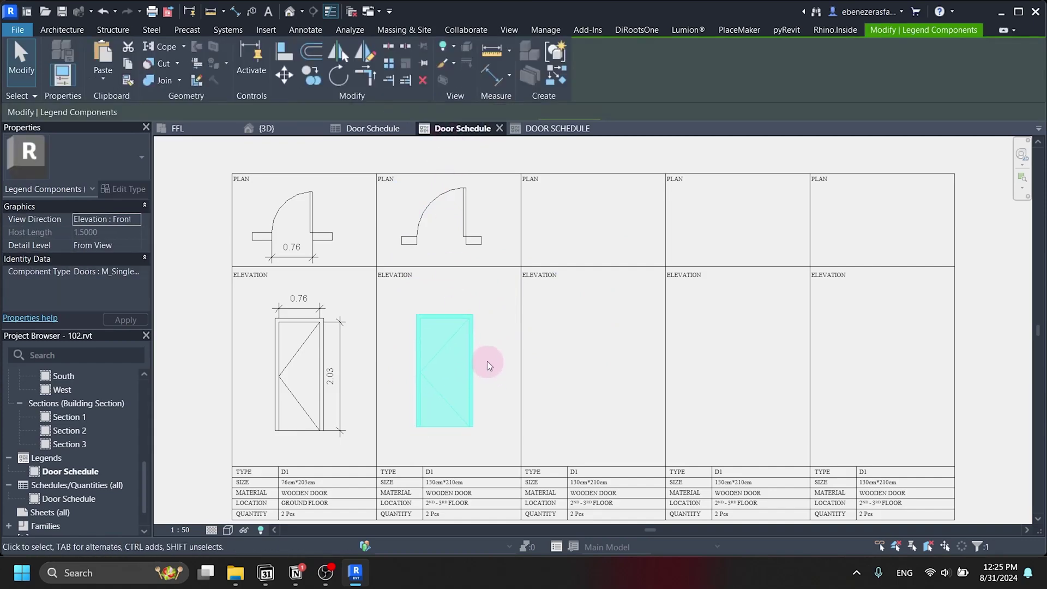
pyautogui.click(495, 345)
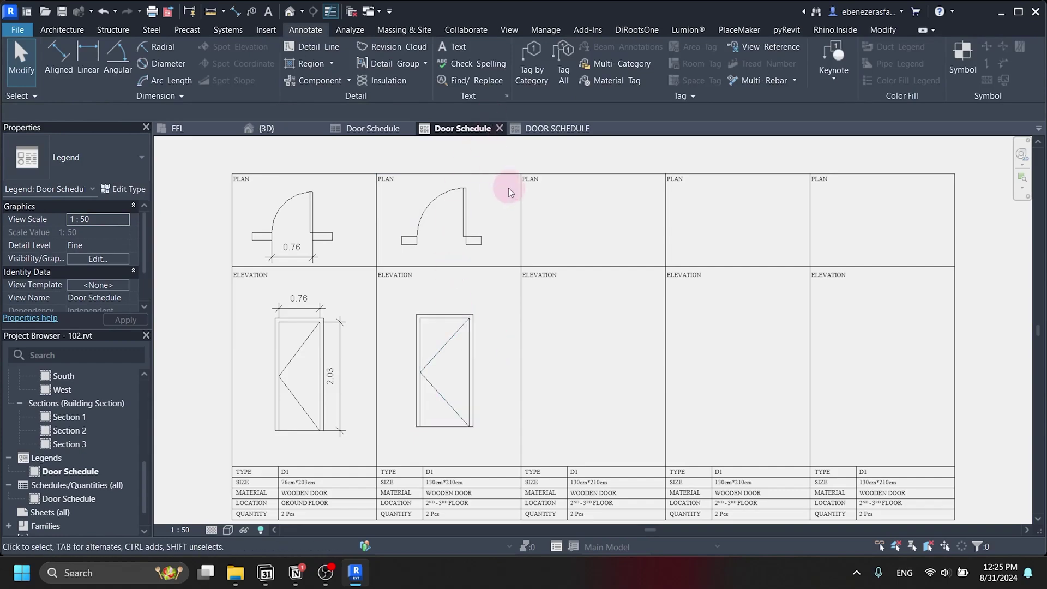
# - Add an aligned dimension for the door opening's width in the second column's PLAN cell, placing it below the door
pyautogui.click(883, 29)
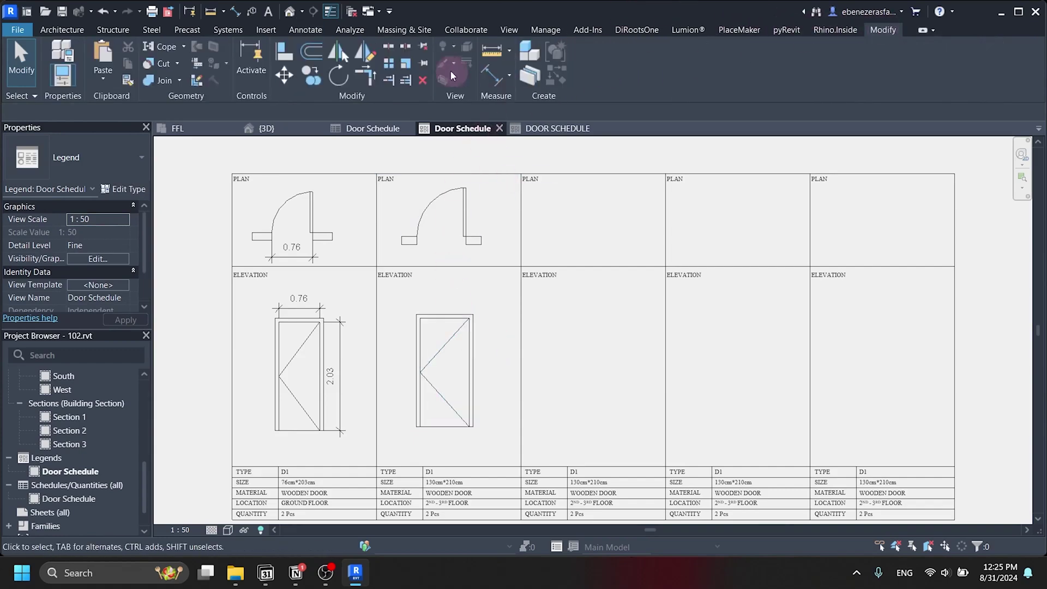
pyautogui.click(489, 80)
pyautogui.scroll(3, 443, 224)
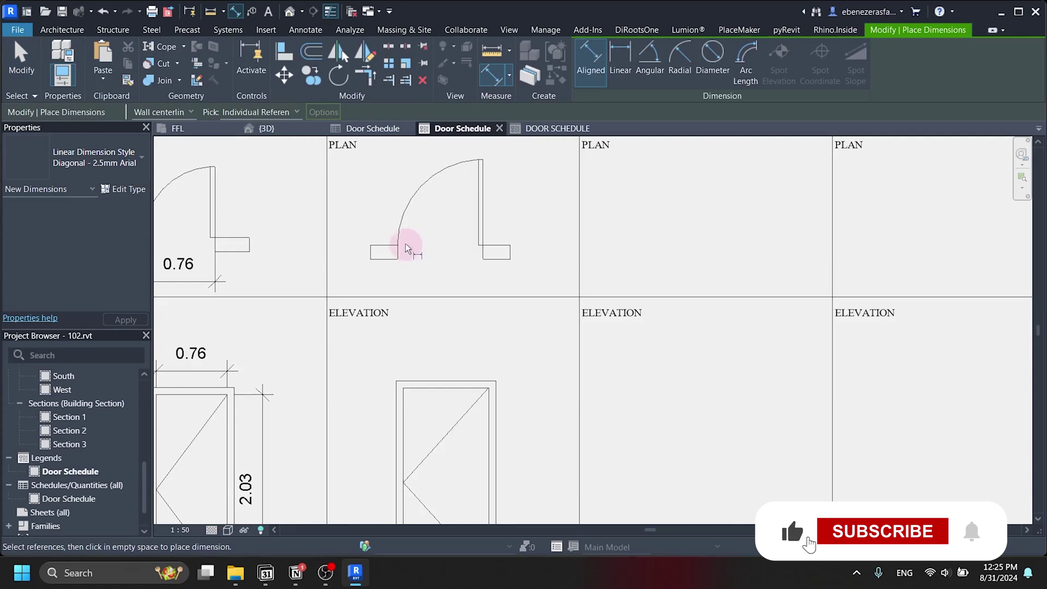
pyautogui.scroll(2, 450, 242)
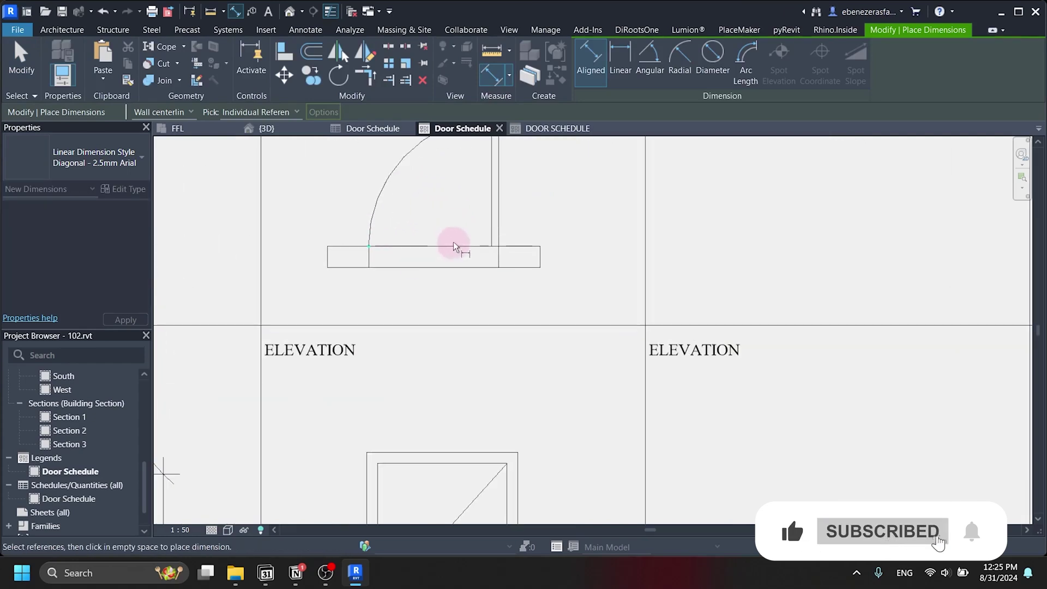
pyautogui.click(498, 233)
pyautogui.click(461, 306)
# - Dimension the door panel's width in the second column's ELEVATION cell, placing the dimension above the frame
pyautogui.scroll(-2, 460, 306)
pyautogui.scroll(2, 420, 348)
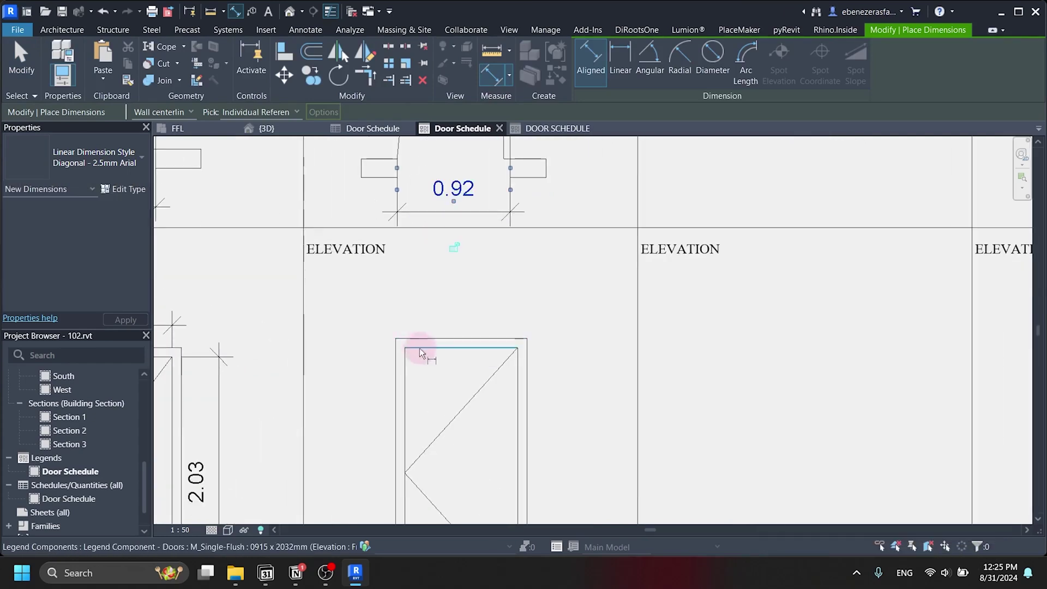
pyautogui.click(417, 375)
pyautogui.click(521, 381)
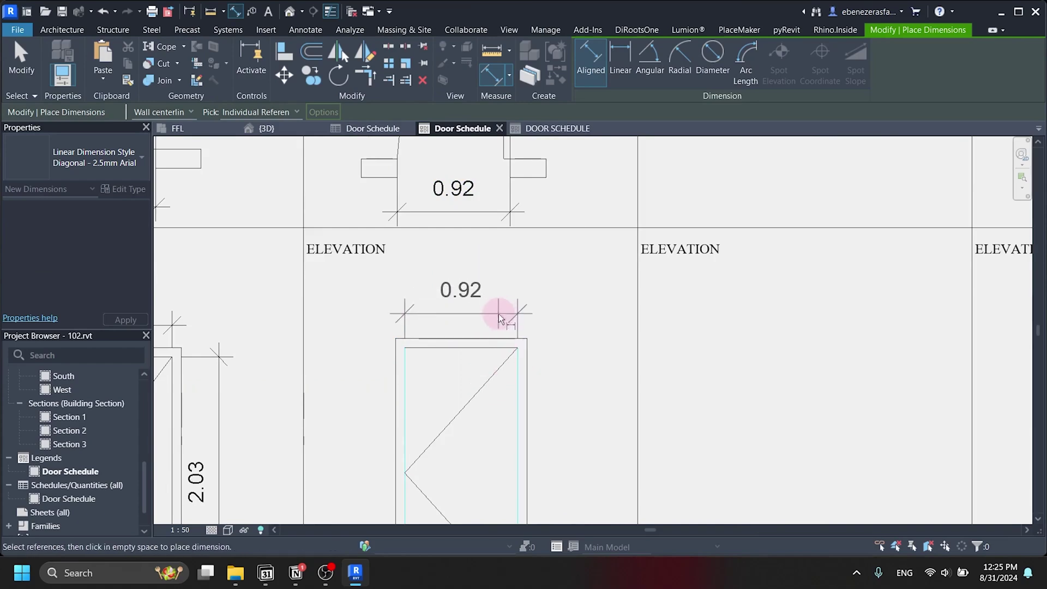
pyautogui.click(499, 323)
# - Dimension the door panel's height in the second column's ELEVATION cell, placing it beside the frame, and finish dimensioning
pyautogui.scroll(-2, 501, 313)
pyautogui.scroll(2, 472, 264)
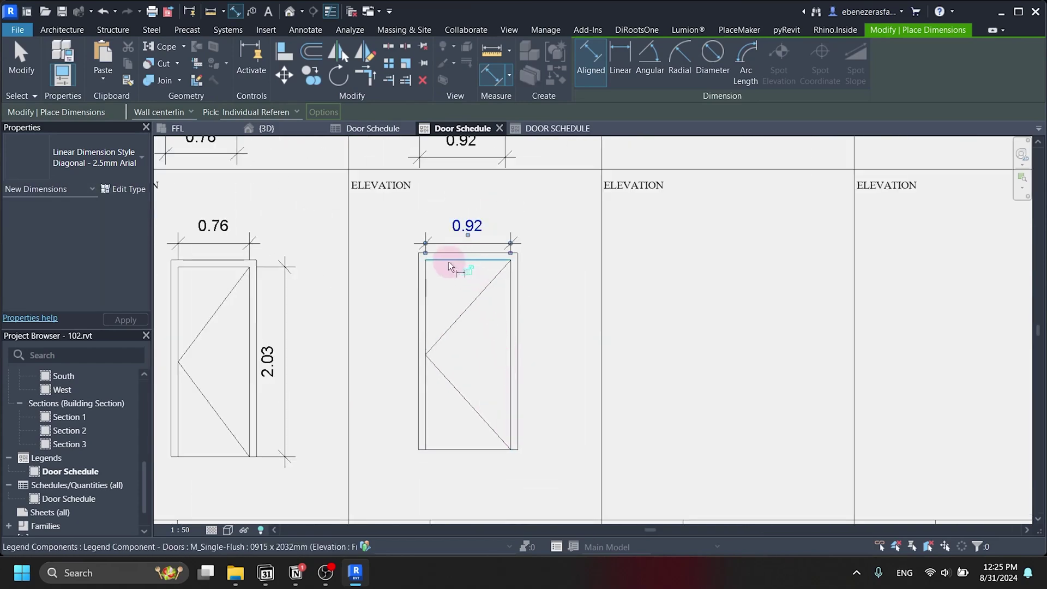
pyautogui.click(448, 261)
pyautogui.click(479, 451)
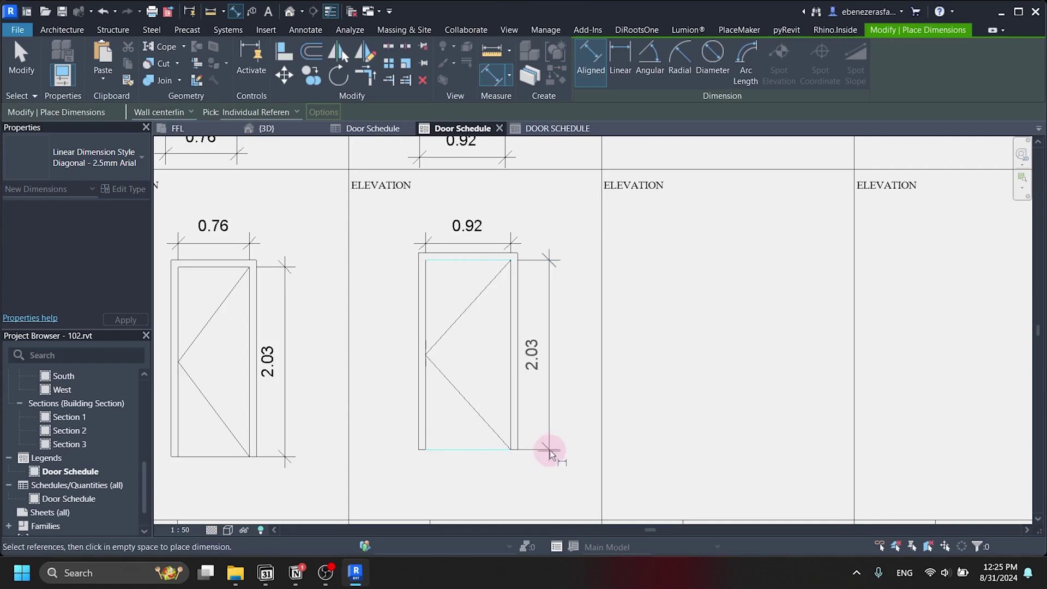
pyautogui.click(550, 450)
pyautogui.scroll(-3, 523, 292)
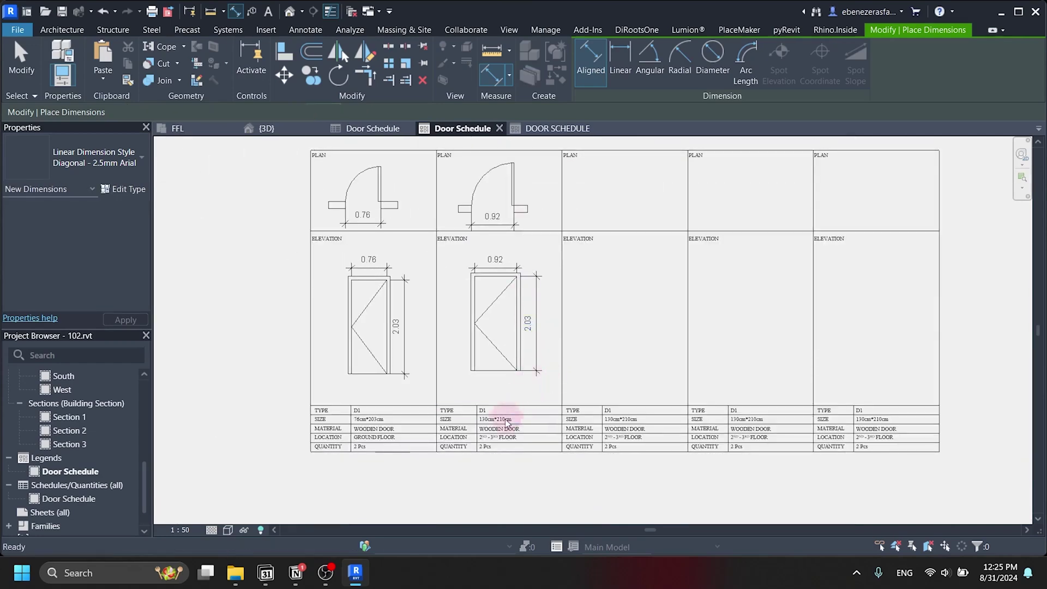
pyautogui.press('Escape')
pyautogui.press('Escape')
# - Change the second column's TYPE text to D2 and remove the extra blank line from that text note
pyautogui.scroll(5, 494, 414)
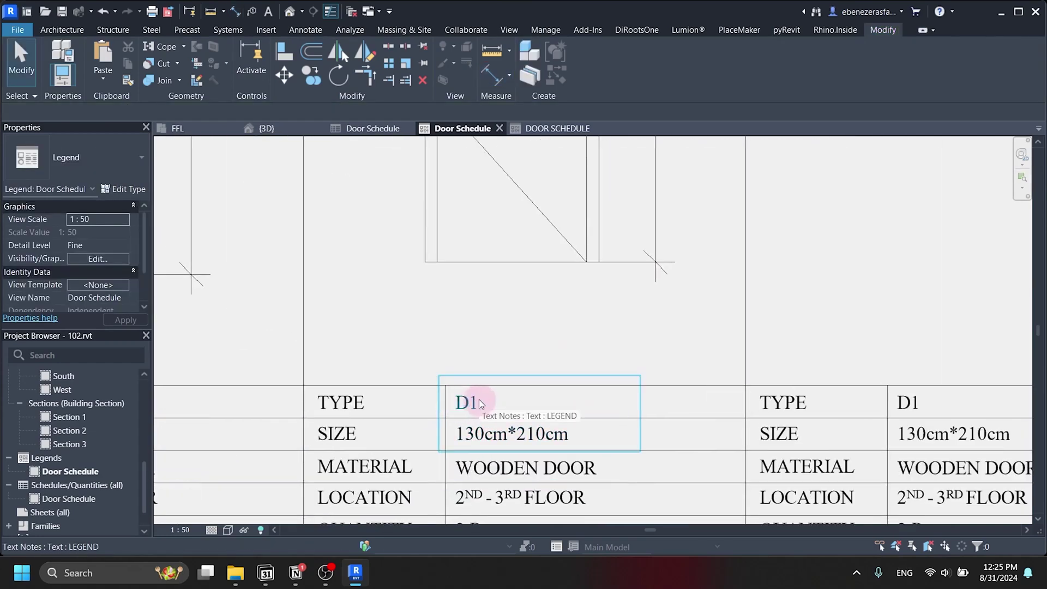
pyautogui.click(479, 399)
pyautogui.click(479, 399)
pyautogui.press('BackSpace')
pyautogui.write('2')
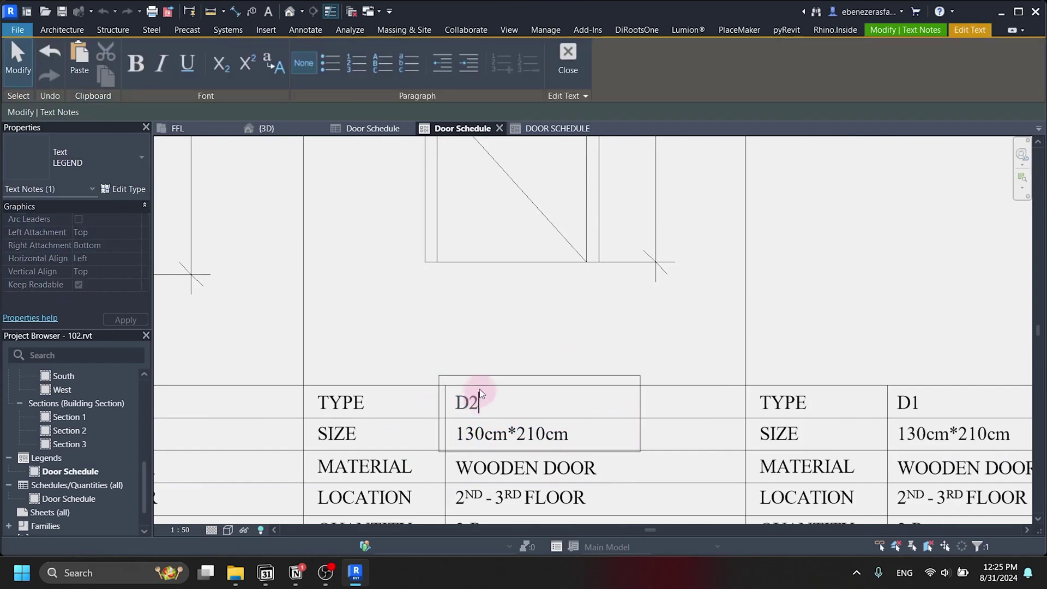
pyautogui.scroll(-2, 479, 394)
pyautogui.scroll(2, 537, 317)
pyautogui.click(537, 316)
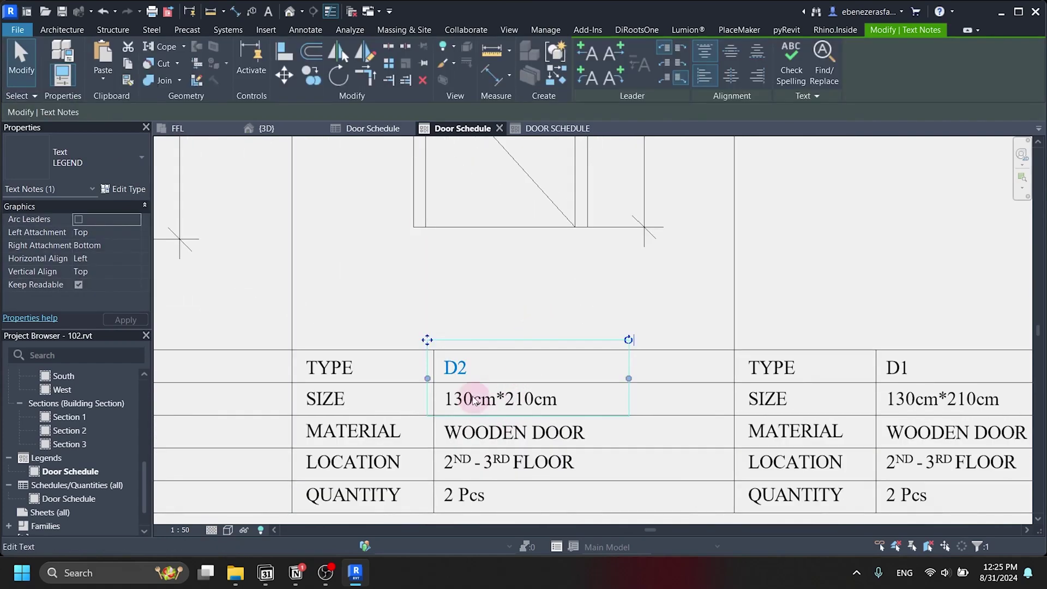
pyautogui.click(461, 401)
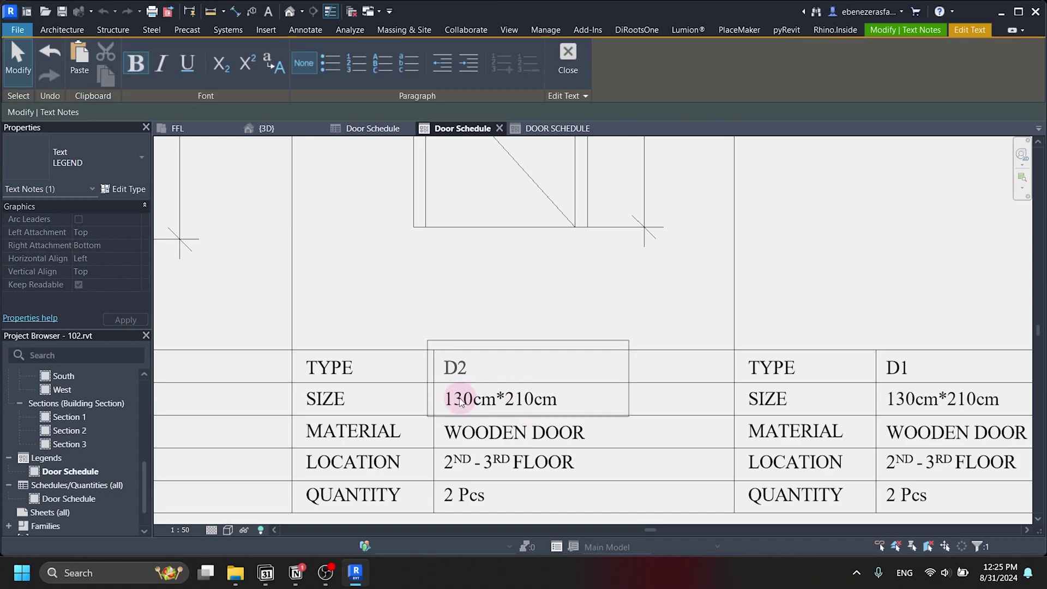
pyautogui.click(469, 253)
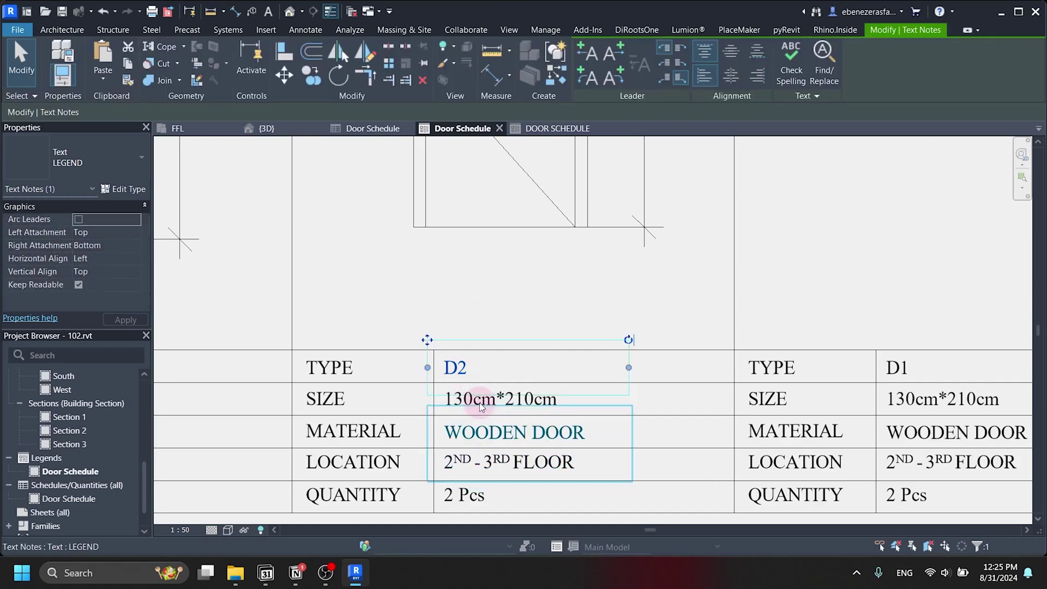
# - Change the second column's SIZE text to 92cm*203cm
pyautogui.doubleClick(479, 403)
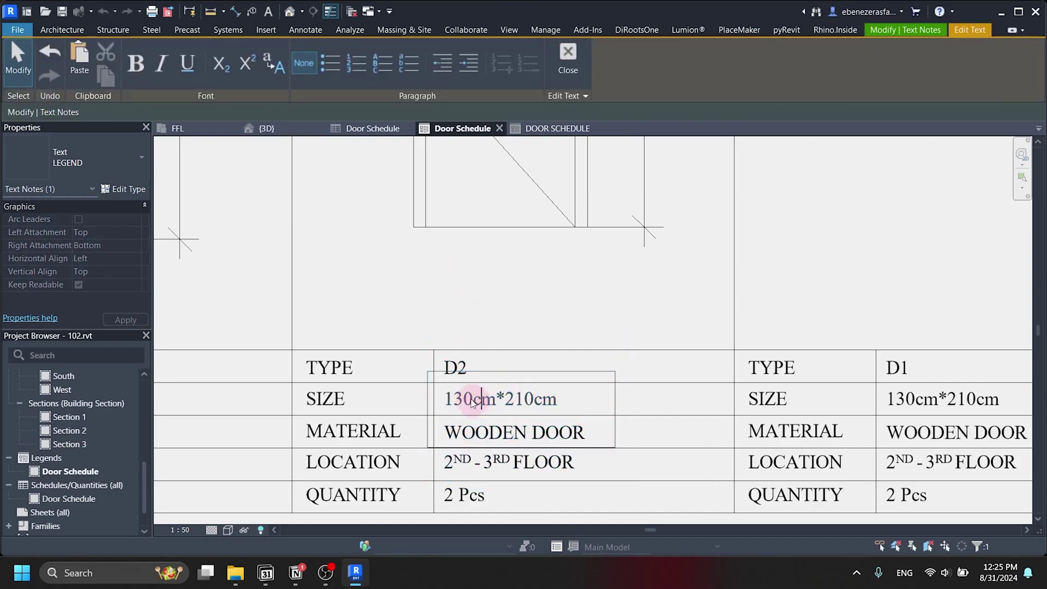
pyautogui.click(474, 401)
pyautogui.moveTo(448, 398); pyautogui.dragTo(472, 398)
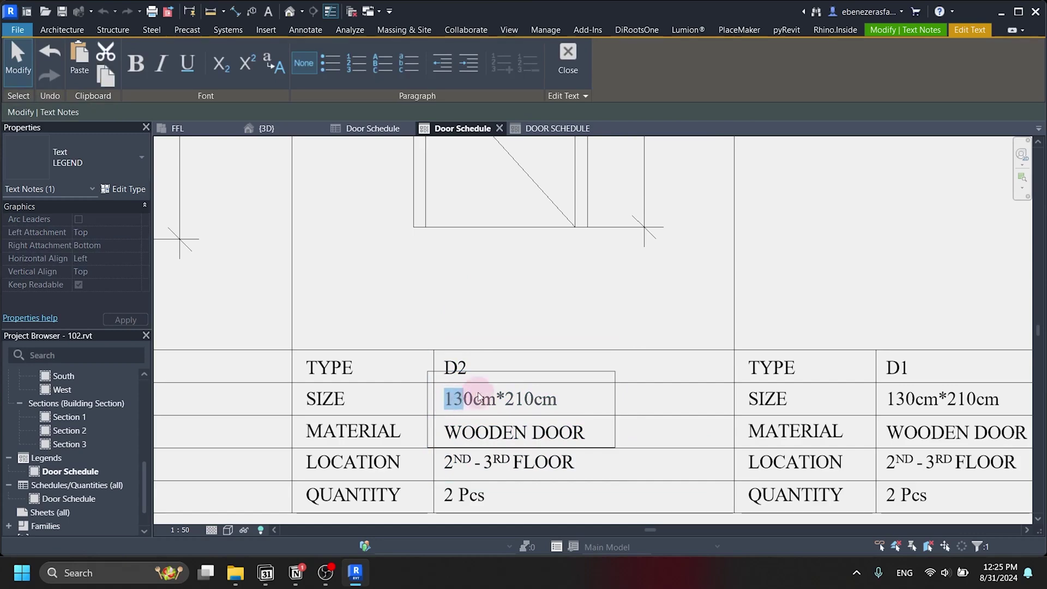
pyautogui.click(473, 398)
pyautogui.press('BackSpace')
pyautogui.press('BackSpace')
pyautogui.press('BackSpace')
pyautogui.scroll(-2, 473, 398)
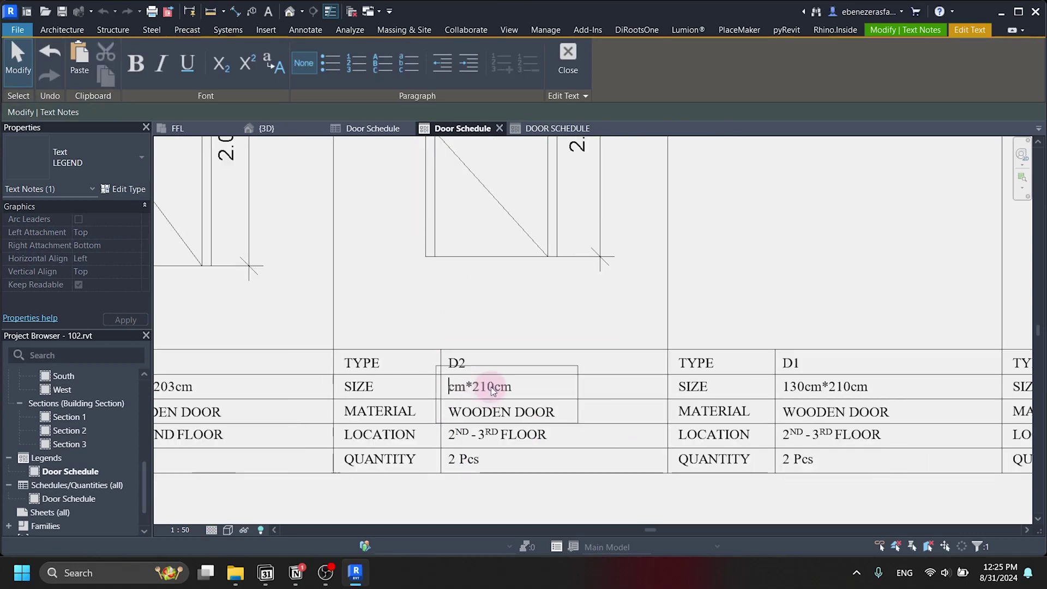
pyautogui.write('92')
pyautogui.click(503, 388)
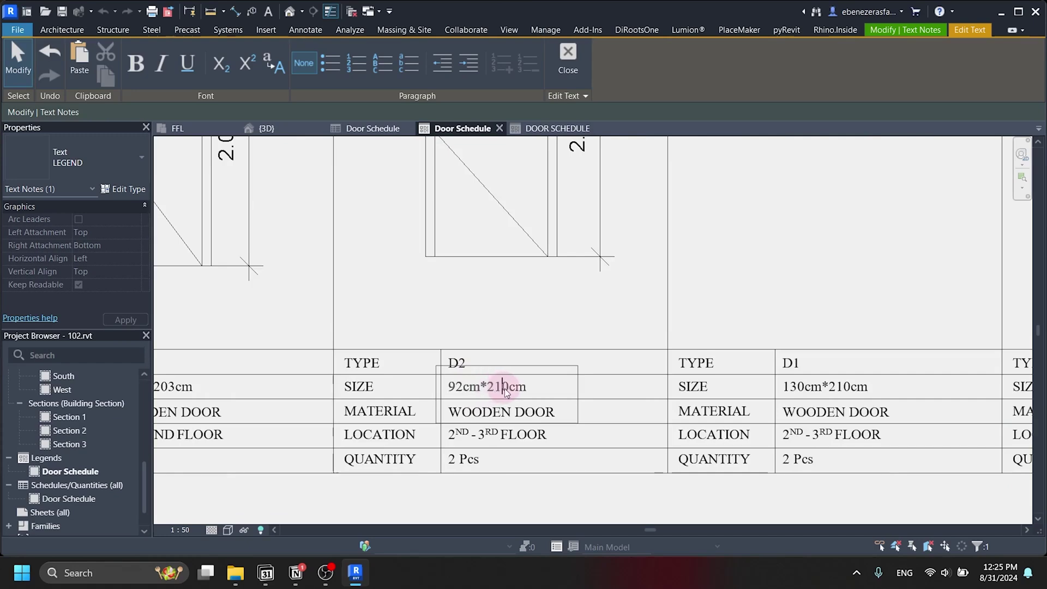
pyautogui.press('BackSpace')
pyautogui.press('Right')
pyautogui.write('3')
pyautogui.scroll(-2, 505, 389)
pyautogui.click(526, 357)
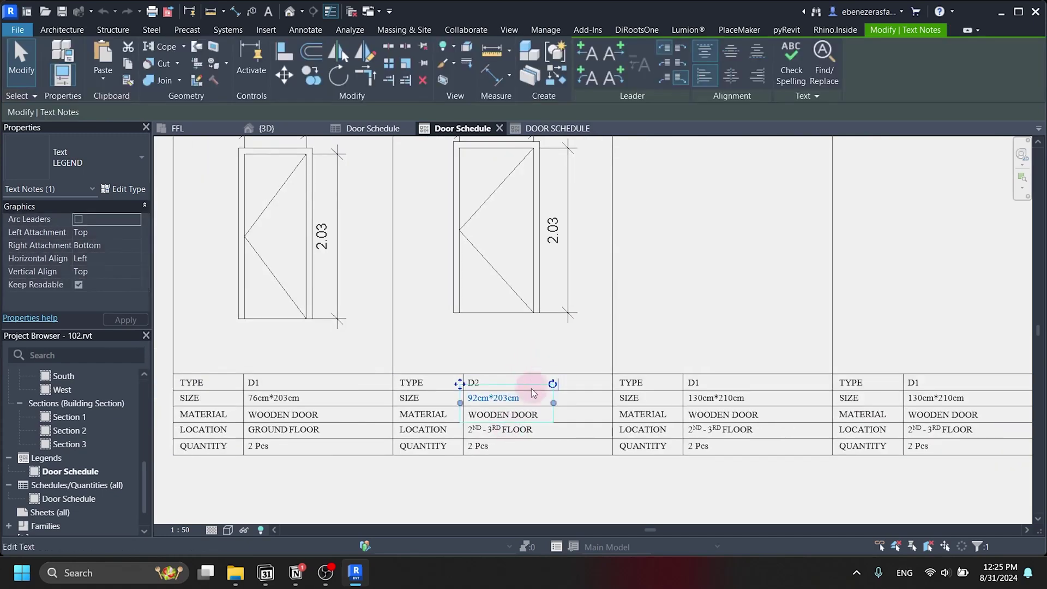
# - Check the D2 rows in the door schedule, then replace 2ND with GROUND in the legend's second-column LOCATION text
pyautogui.scroll(3, 531, 388)
pyautogui.click(493, 302)
pyautogui.scroll(1, 477, 456)
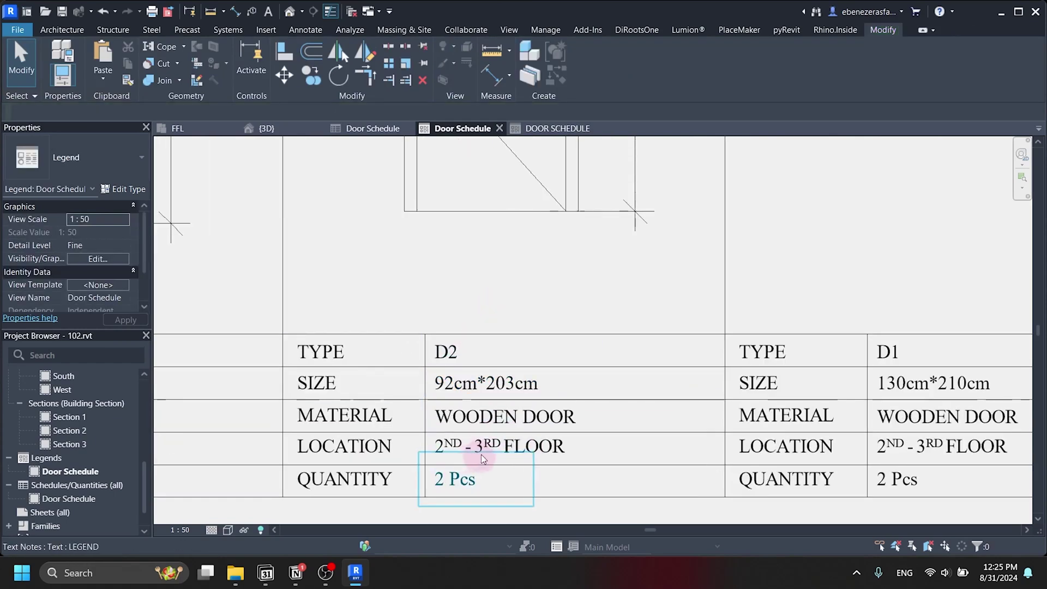
pyautogui.click(356, 128)
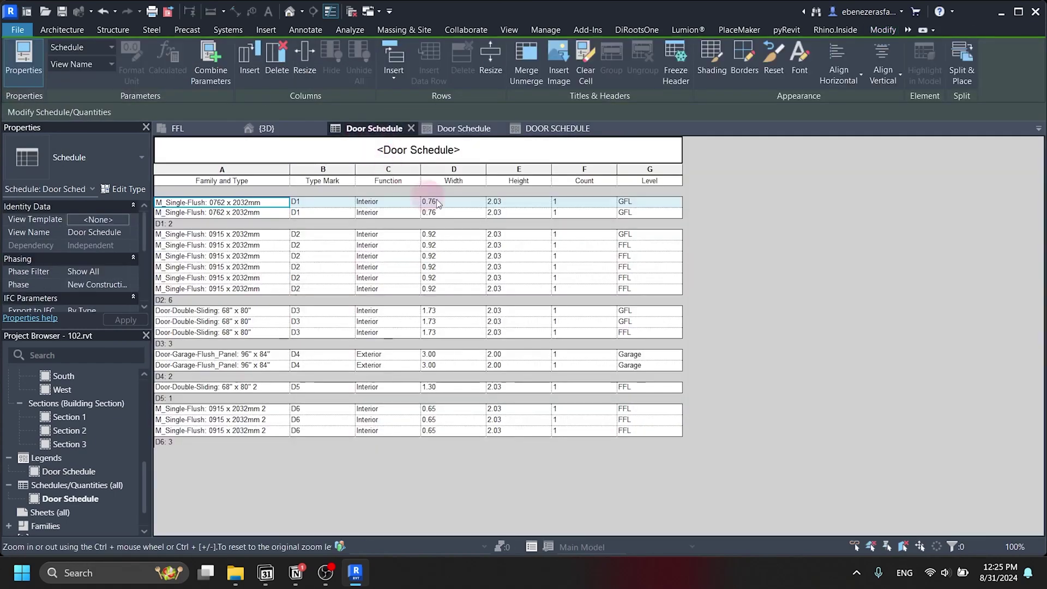
pyautogui.click(464, 123)
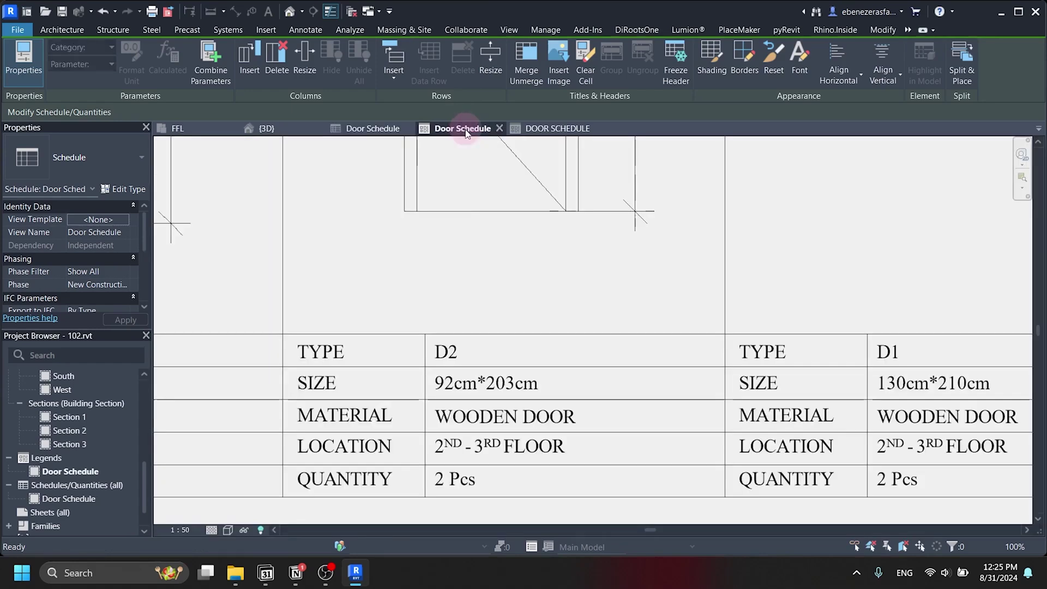
pyautogui.click(487, 446)
pyautogui.click(486, 445)
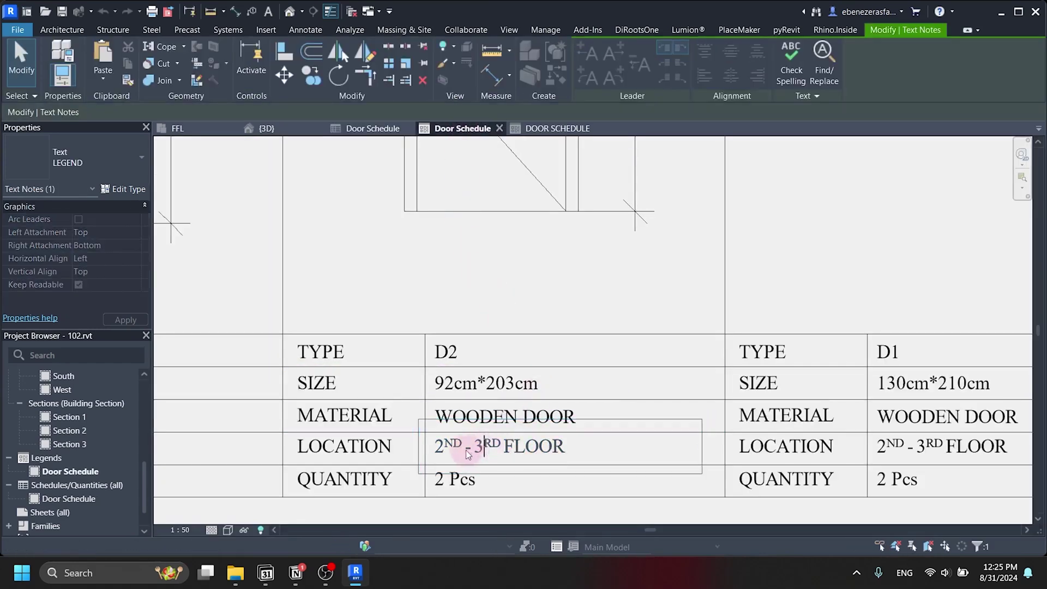
pyautogui.moveTo(466, 450); pyautogui.dragTo(430, 437)
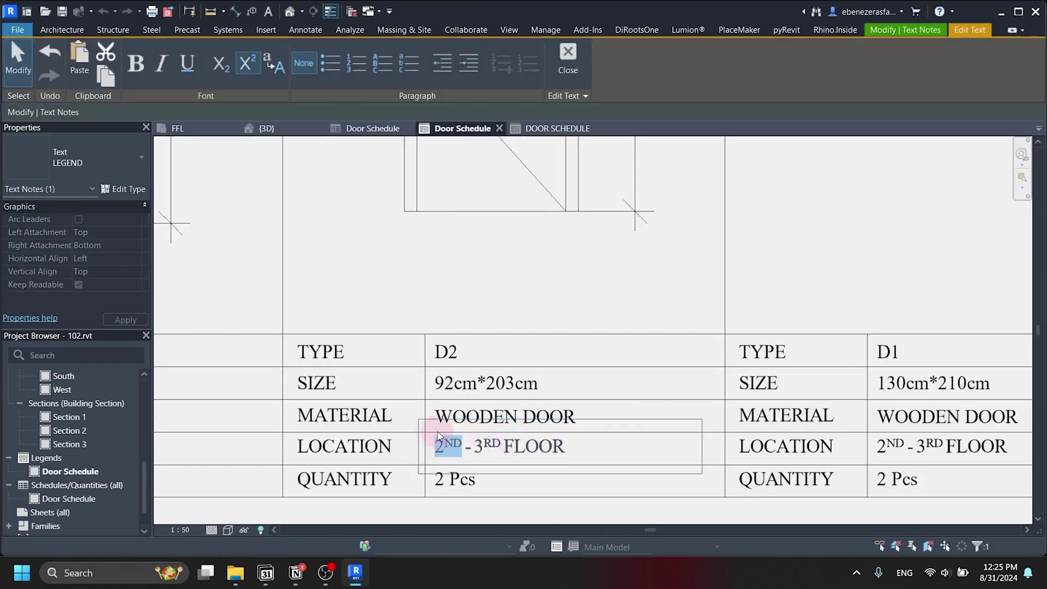
pyautogui.write('GROUND')
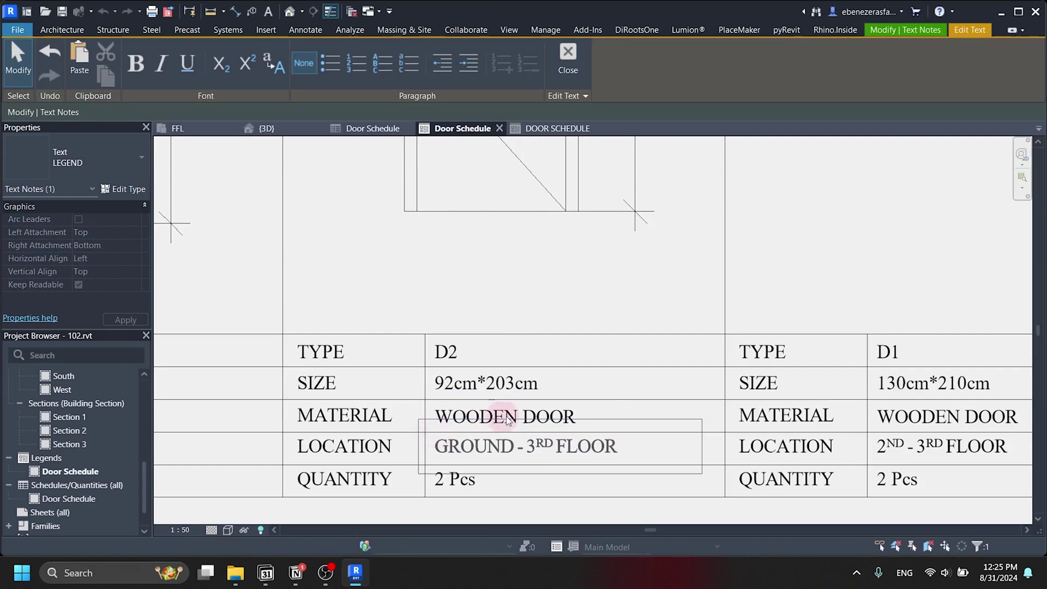
# - Change the upper floor in the second column's LOCATION text to 1ST with a superscript ST, and finish editing
pyautogui.press('BackSpace')
pyautogui.write('1')
pyautogui.press('Right')
pyautogui.press('Right')
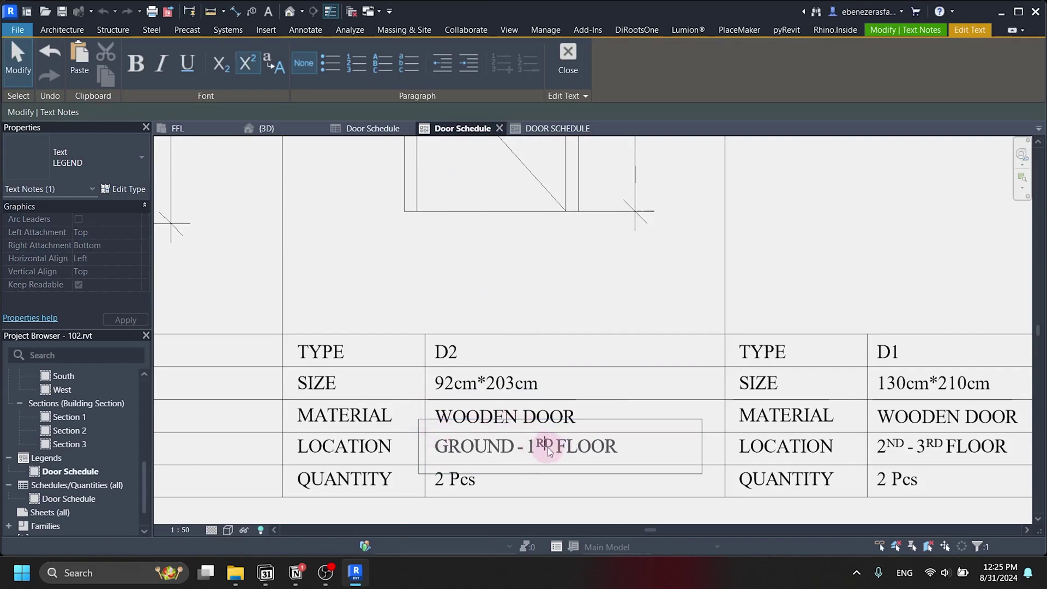
pyautogui.press('BackSpace')
pyautogui.press('BackSpace')
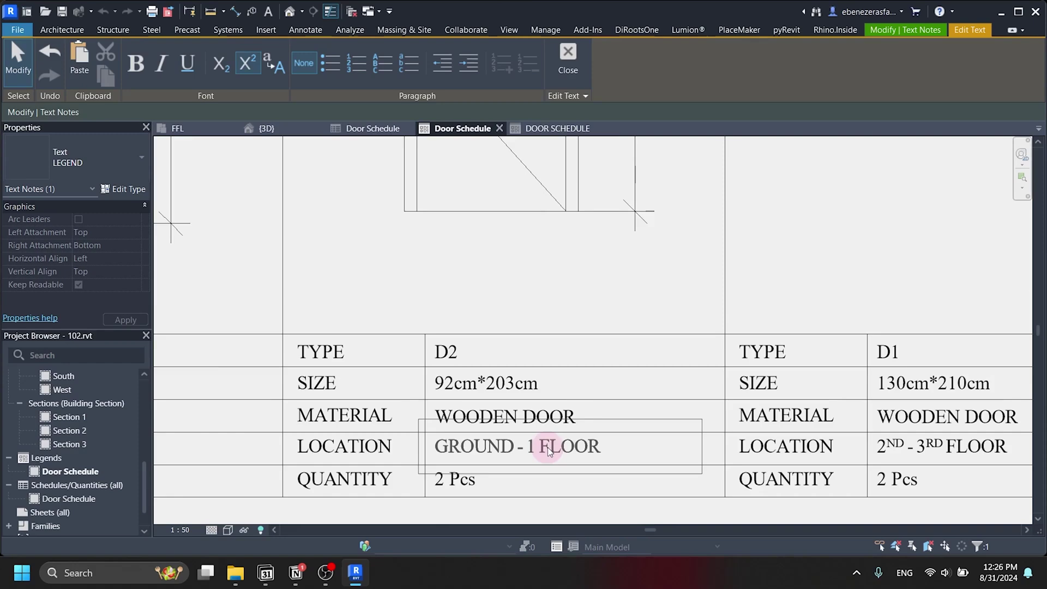
pyautogui.write('ST')
pyautogui.click(491, 271)
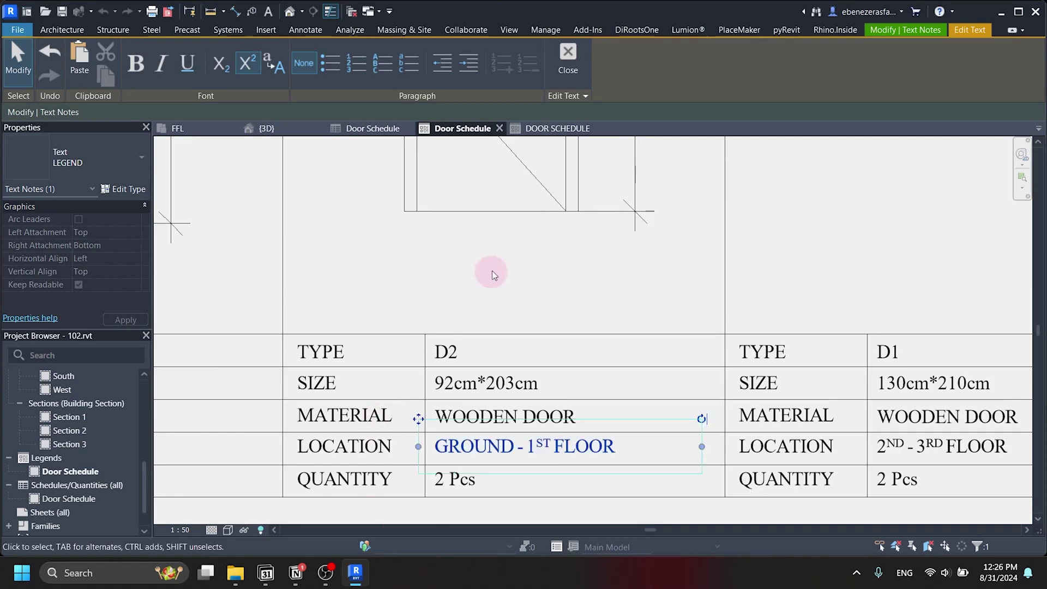
# - Look up the D2 count in the door schedule and set the legend's second-column QUANTITY text to 6 Pcs
pyautogui.click(372, 128)
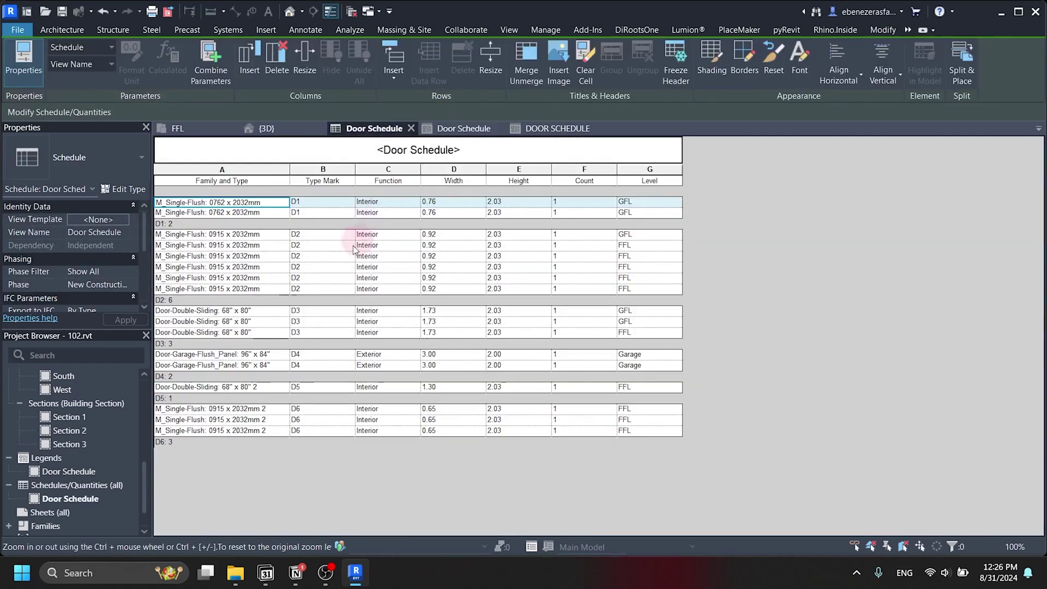
pyautogui.click(463, 129)
pyautogui.doubleClick(441, 485)
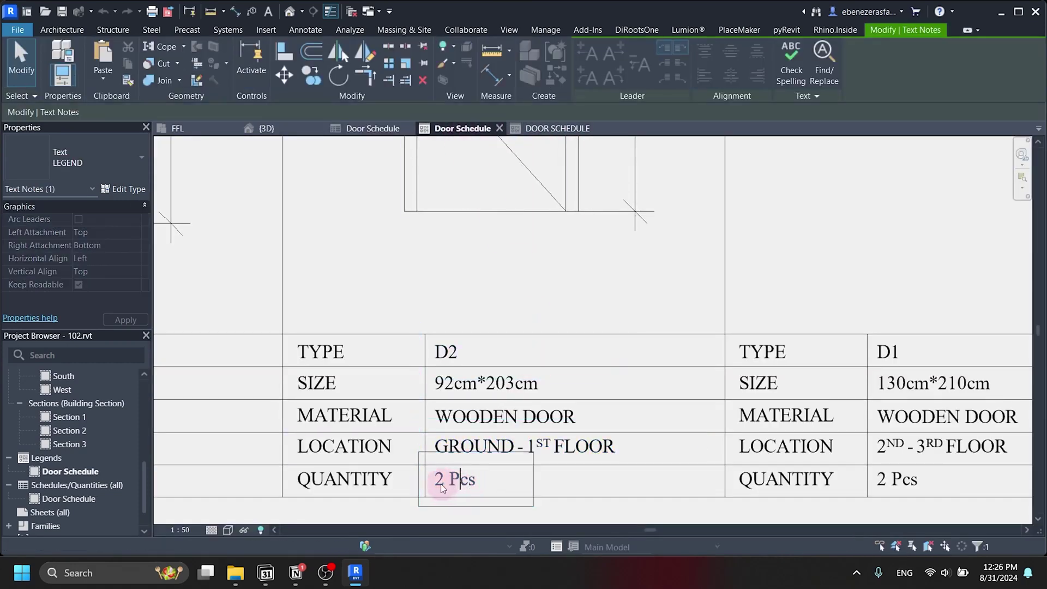
pyautogui.write('6')
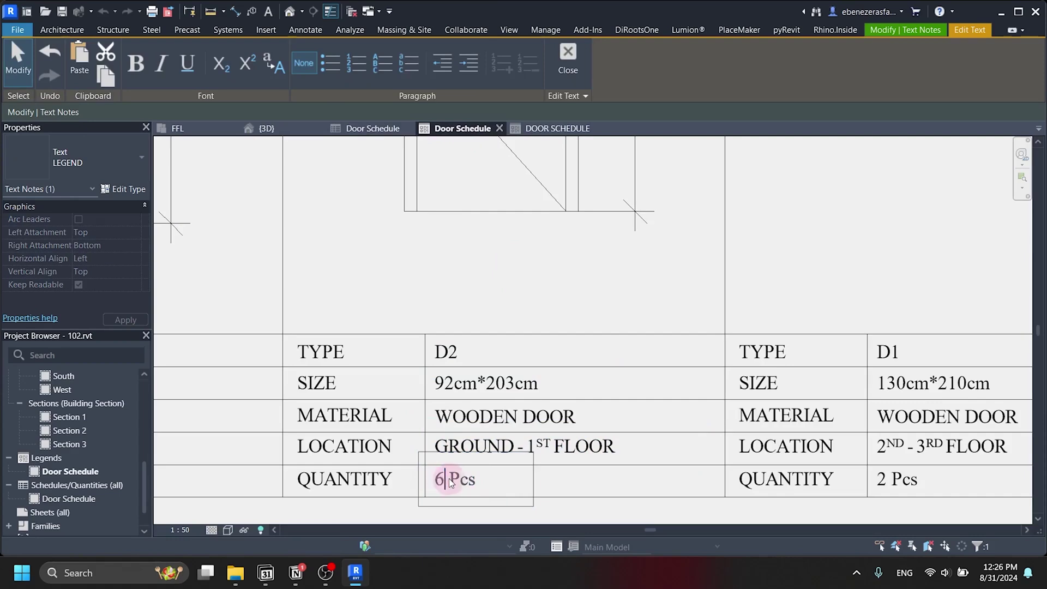
pyautogui.scroll(-3, 499, 333)
pyautogui.click(504, 333)
pyautogui.scroll(-3, 537, 346)
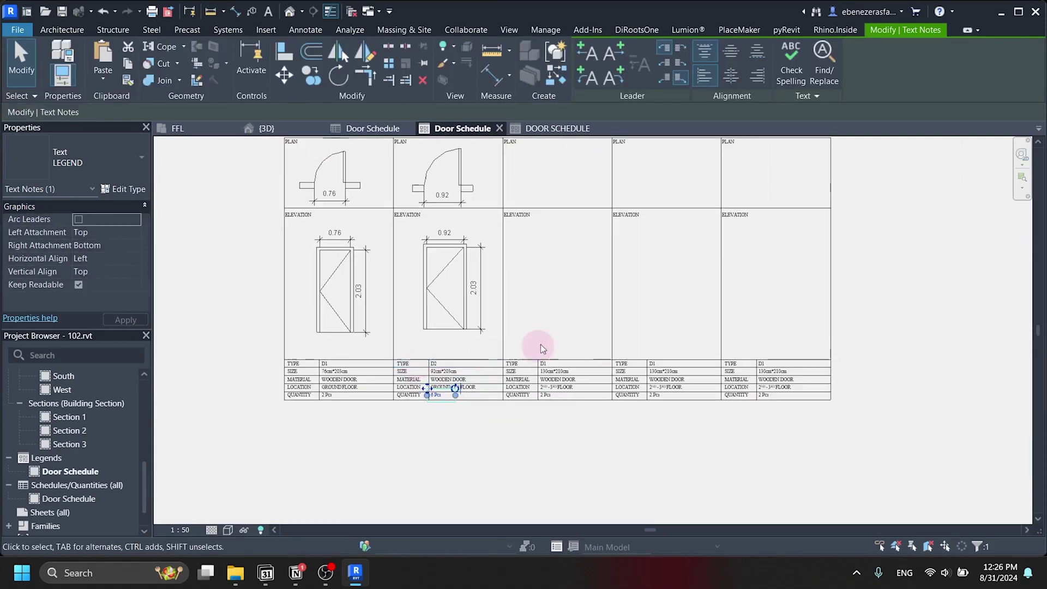
pyautogui.press('Escape')
pyautogui.moveTo(552, 319); pyautogui.dragTo(530, 340, button='middle')
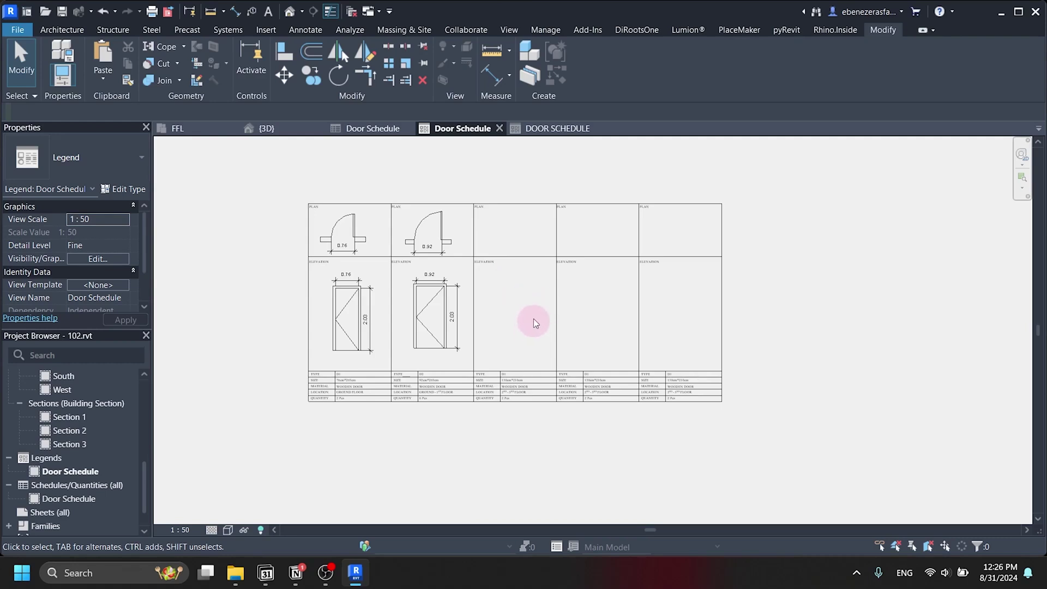
pyautogui.scroll(-2, 533, 318)
pyautogui.scroll(3, 535, 293)
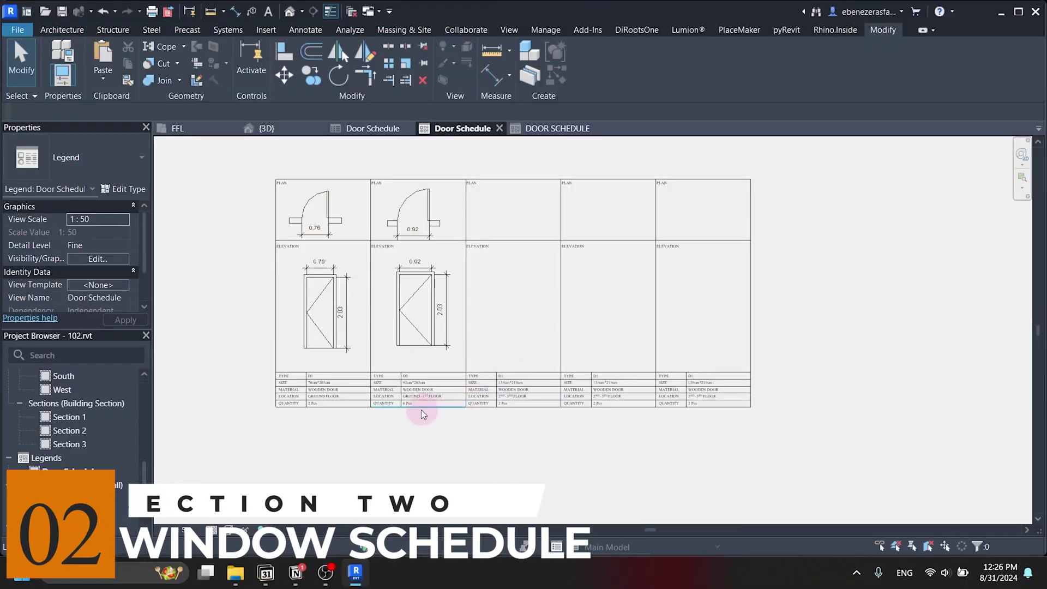
# - Create a new schedule of building components for the Windows category, named Window Schedule, in the New Construction phase
pyautogui.click(67, 458)
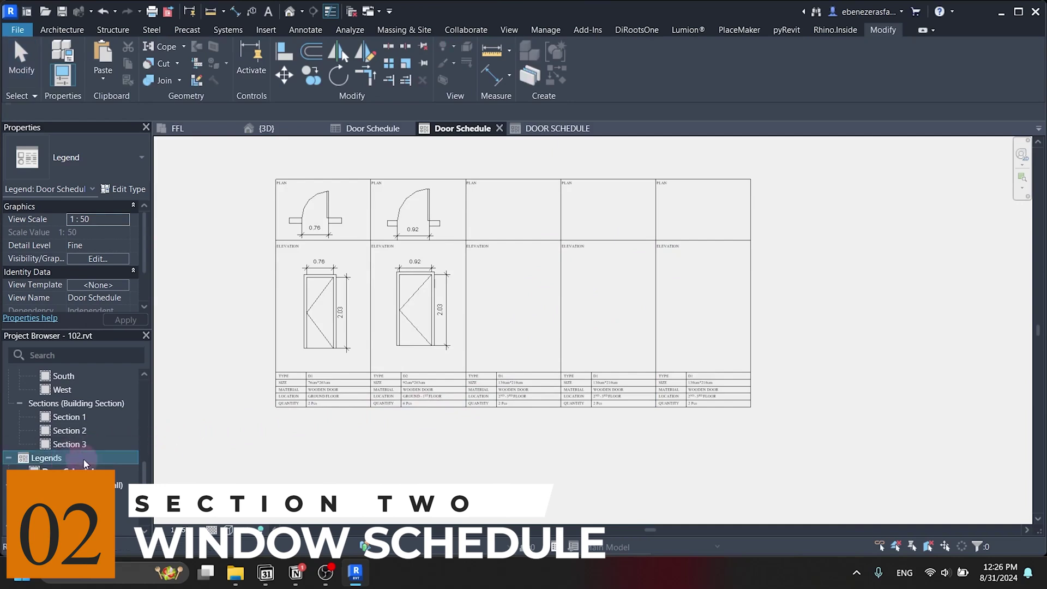
pyautogui.scroll(3, 69, 415)
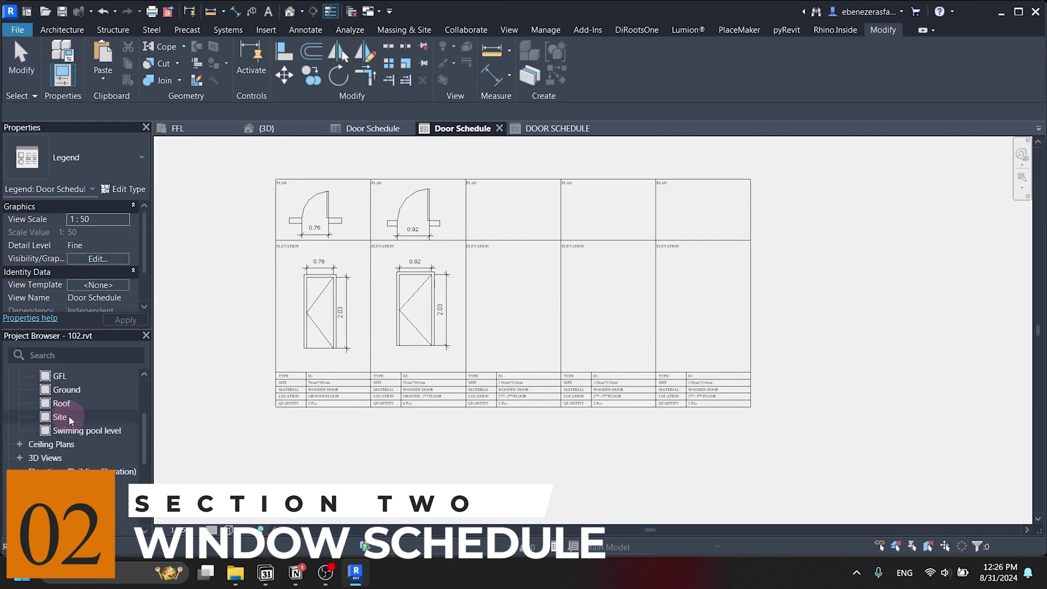
pyautogui.scroll(-4, 68, 416)
pyautogui.click(53, 463)
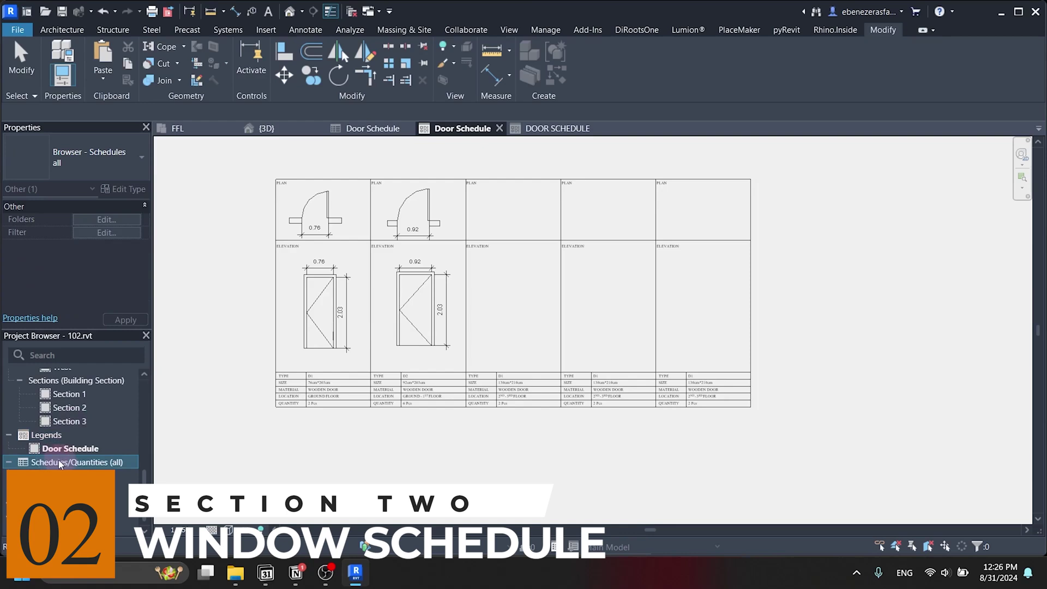
pyautogui.rightClick(58, 462)
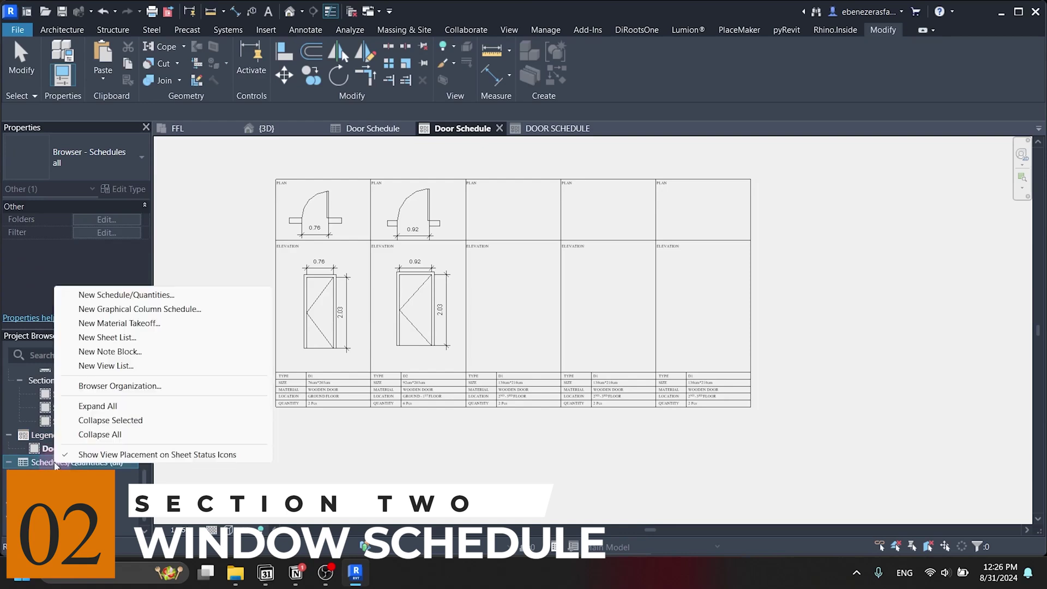
pyautogui.click(127, 295)
pyautogui.scroll(-20, 452, 302)
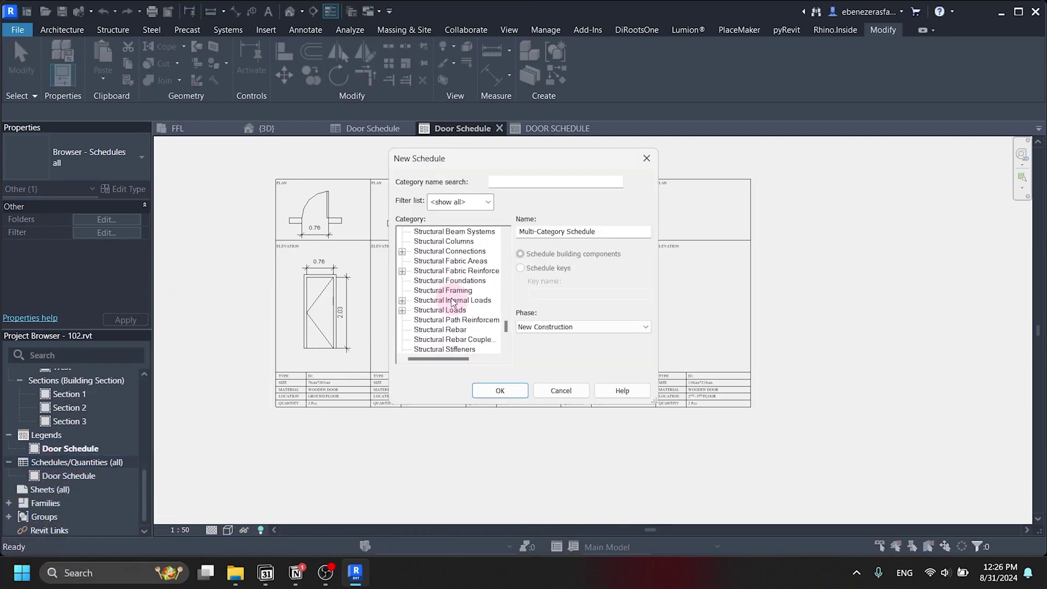
pyautogui.scroll(-5, 452, 303)
pyautogui.click(429, 329)
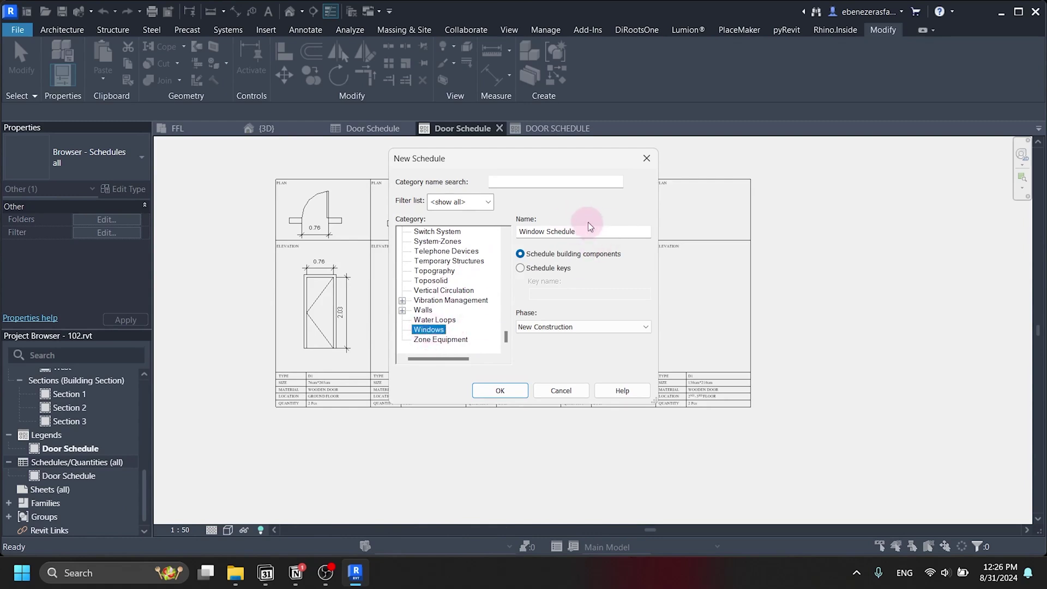
pyautogui.click(509, 391)
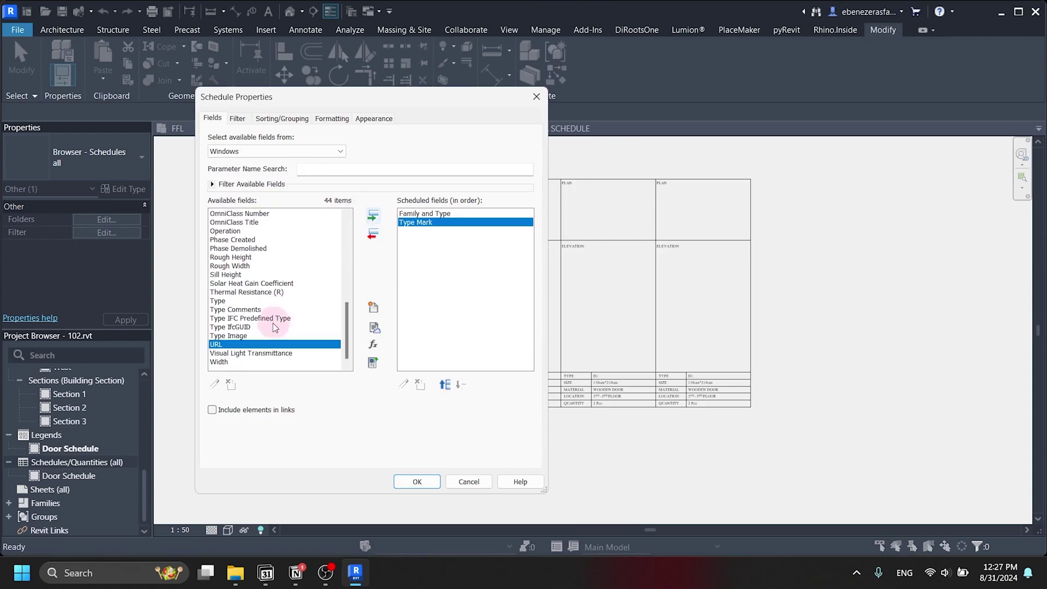
pyautogui.click(241, 274)
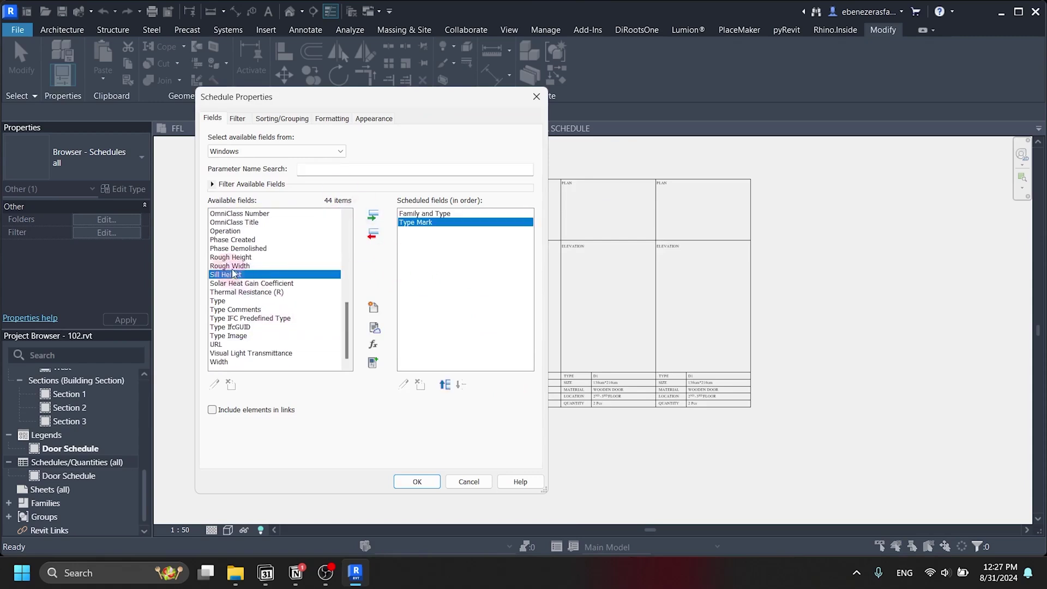
pyautogui.click(374, 217)
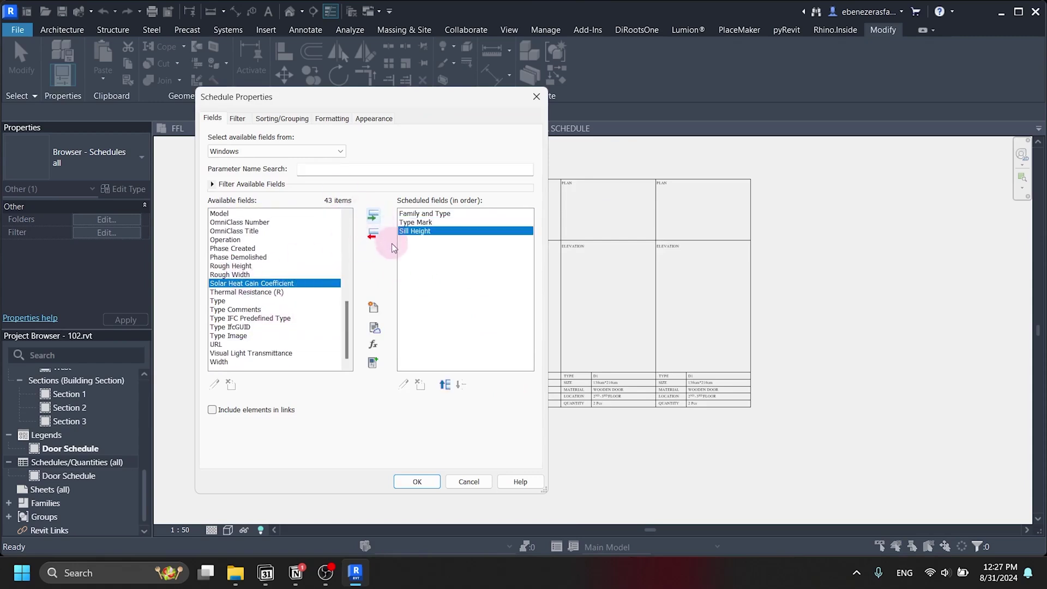
pyautogui.click(227, 363)
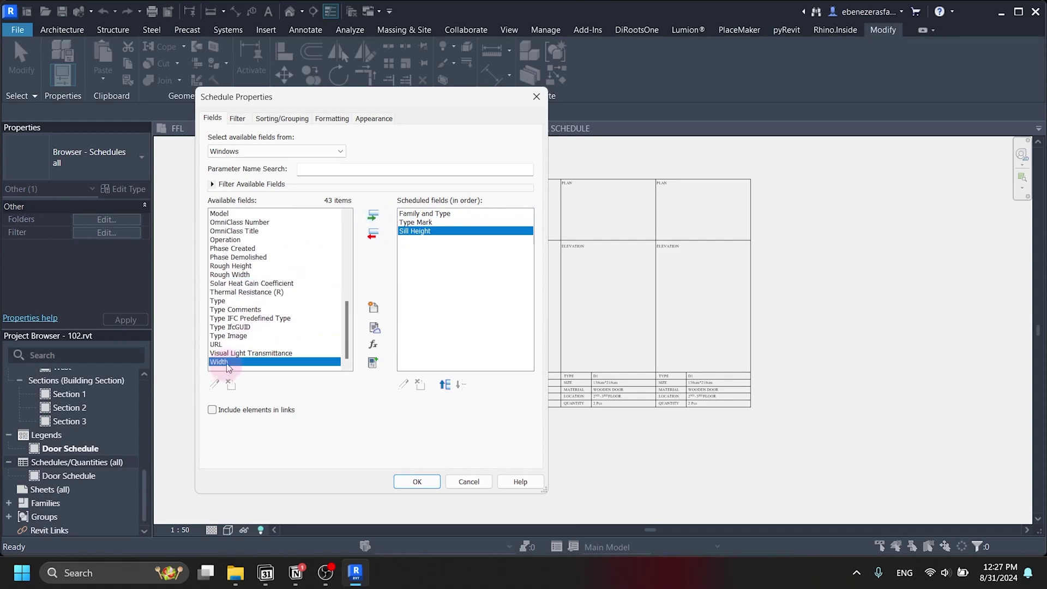
pyautogui.click(374, 216)
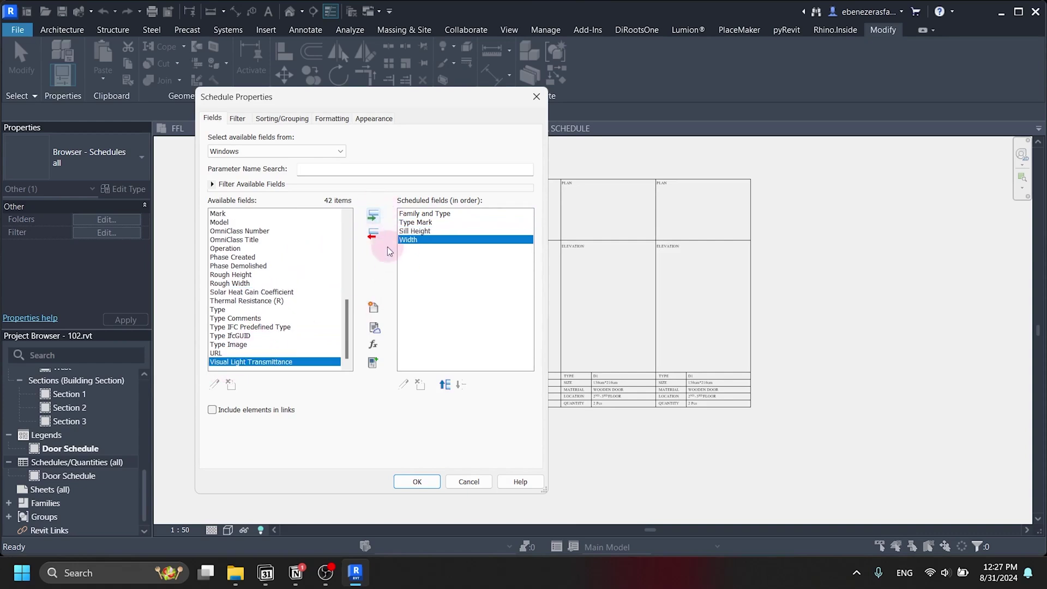
pyautogui.click(372, 235)
pyautogui.click(373, 232)
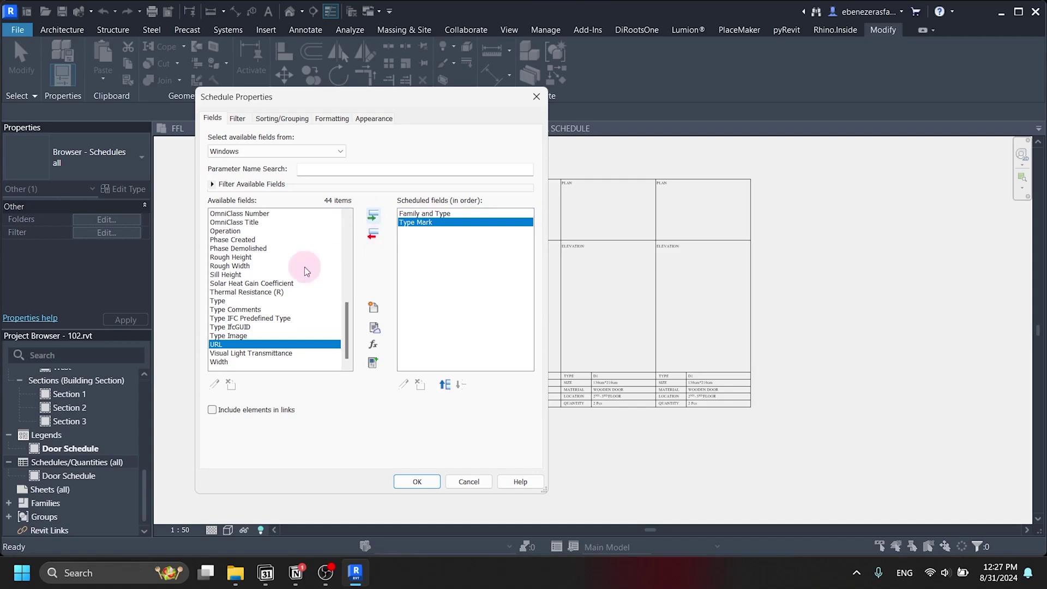
# - Add the Sill Height, Width and Height fields, in that order, after Type Mark in the window schedule
pyautogui.click(231, 274)
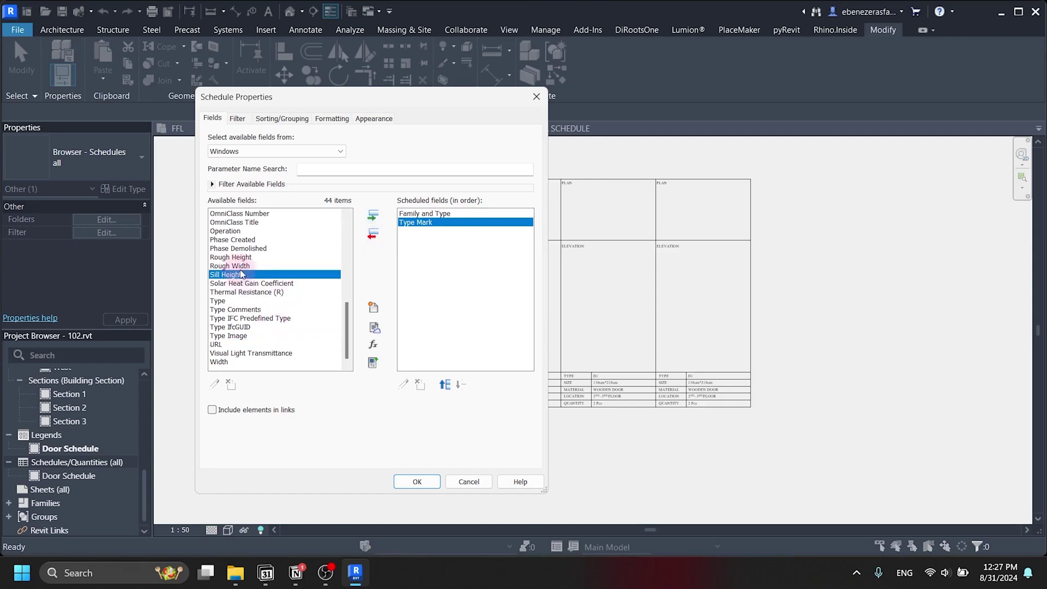
pyautogui.click(373, 215)
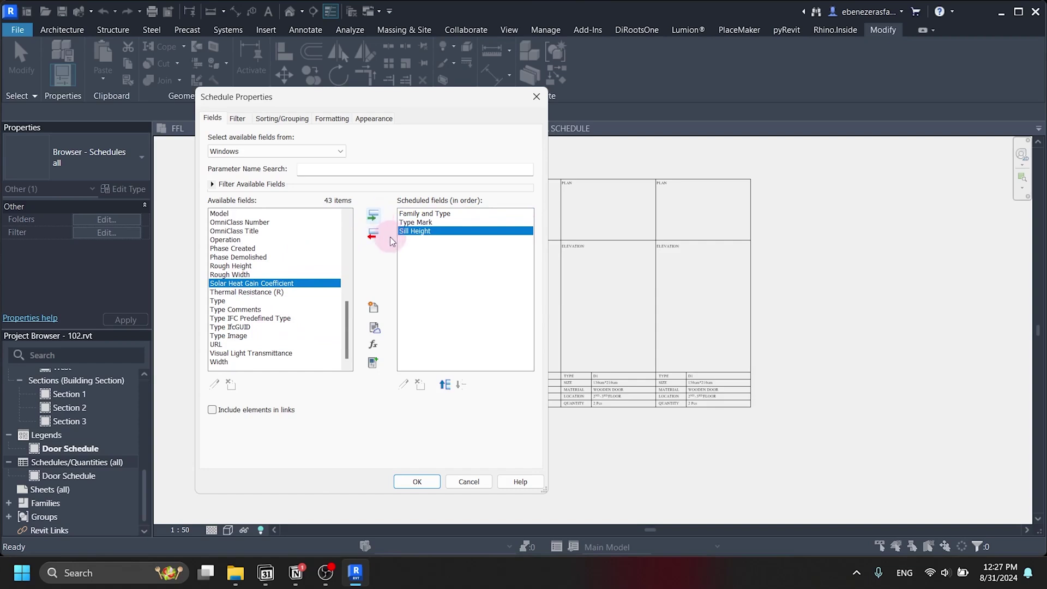
pyautogui.click(224, 362)
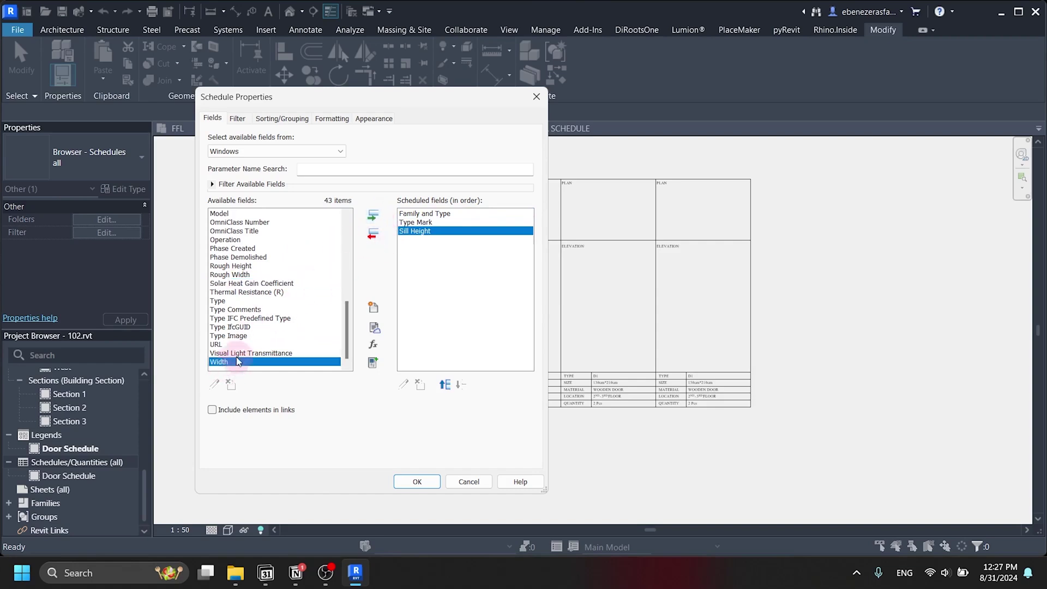
pyautogui.click(374, 217)
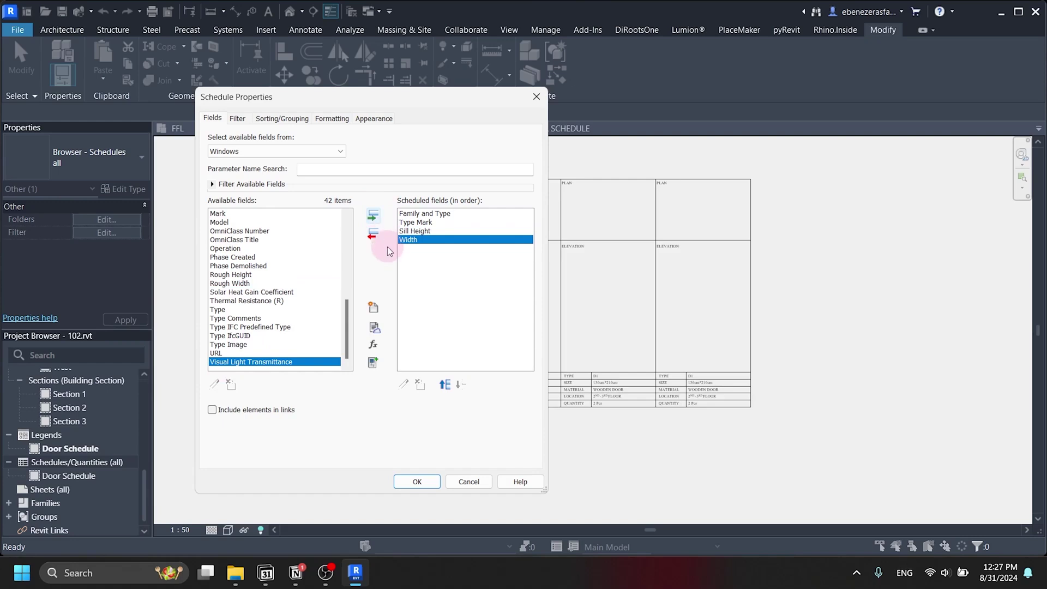
pyautogui.scroll(3, 274, 320)
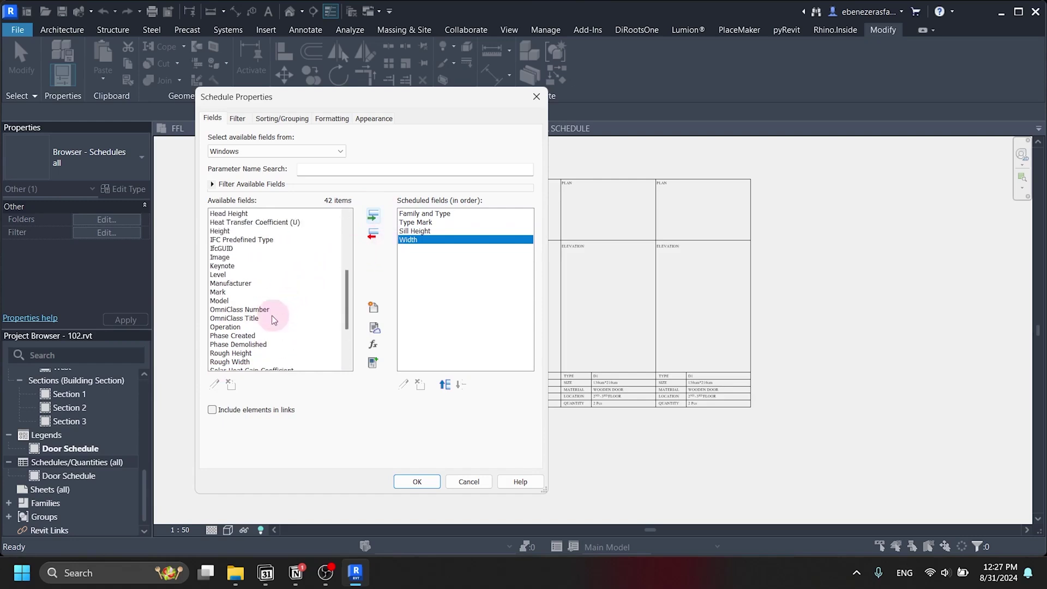
pyautogui.scroll(2, 271, 316)
pyautogui.click(232, 283)
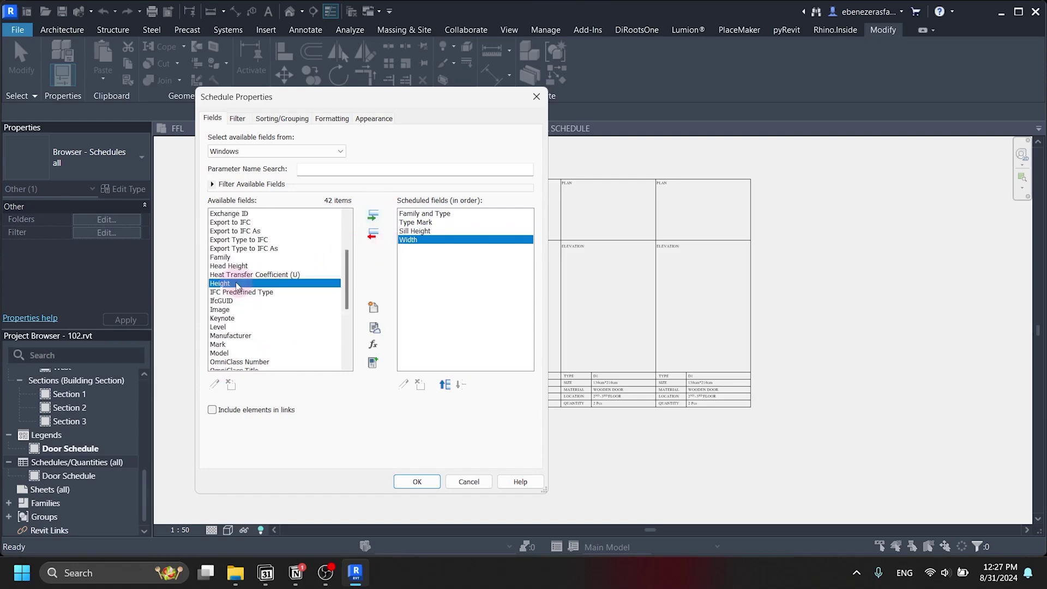
pyautogui.click(374, 218)
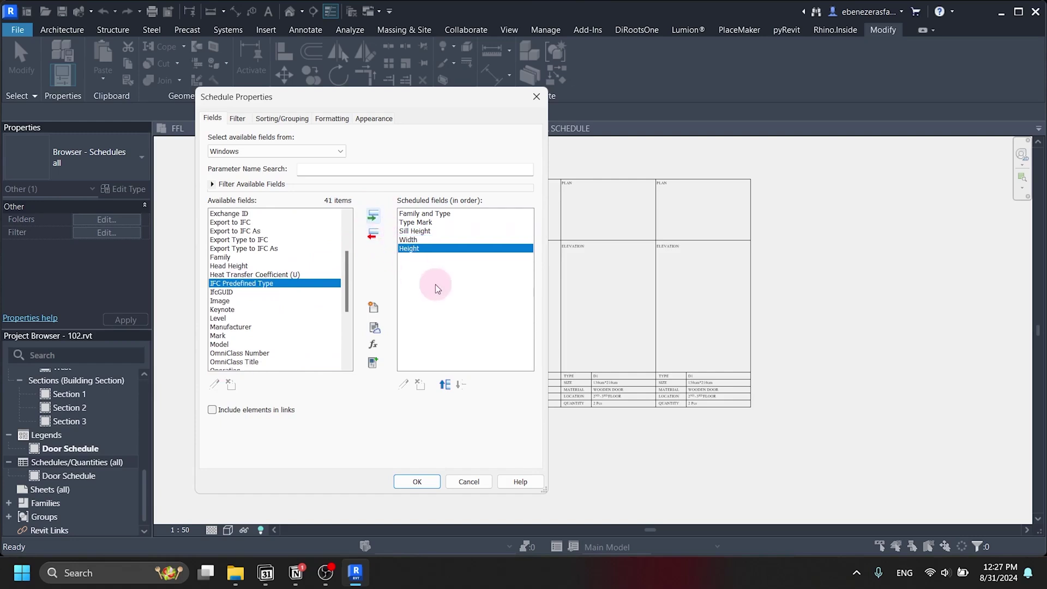
# - Add the Count and Level fields after Height in the window schedule
pyautogui.scroll(3, 276, 297)
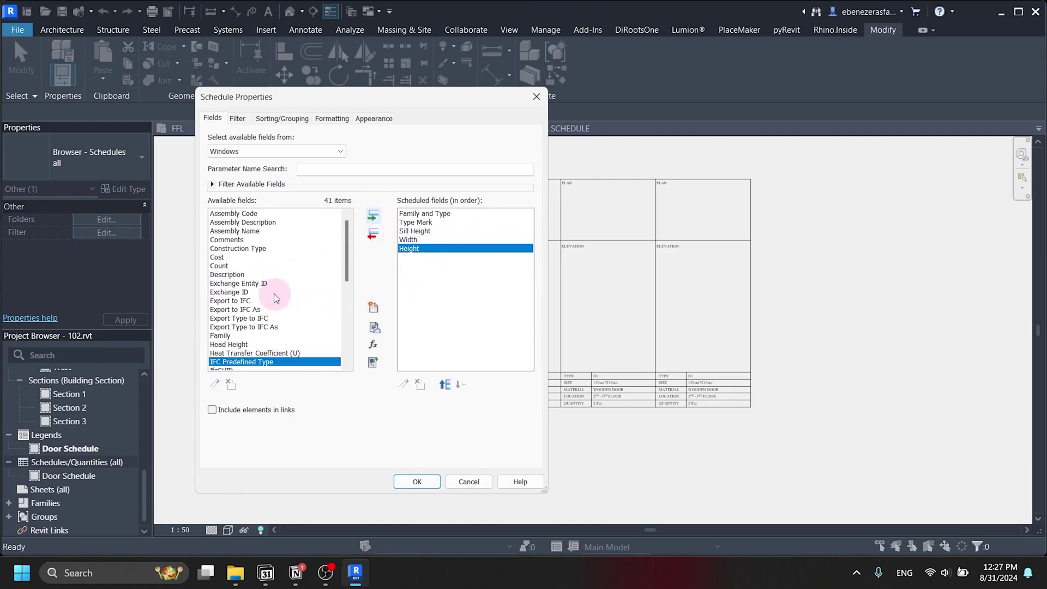
pyautogui.click(229, 265)
pyautogui.click(373, 216)
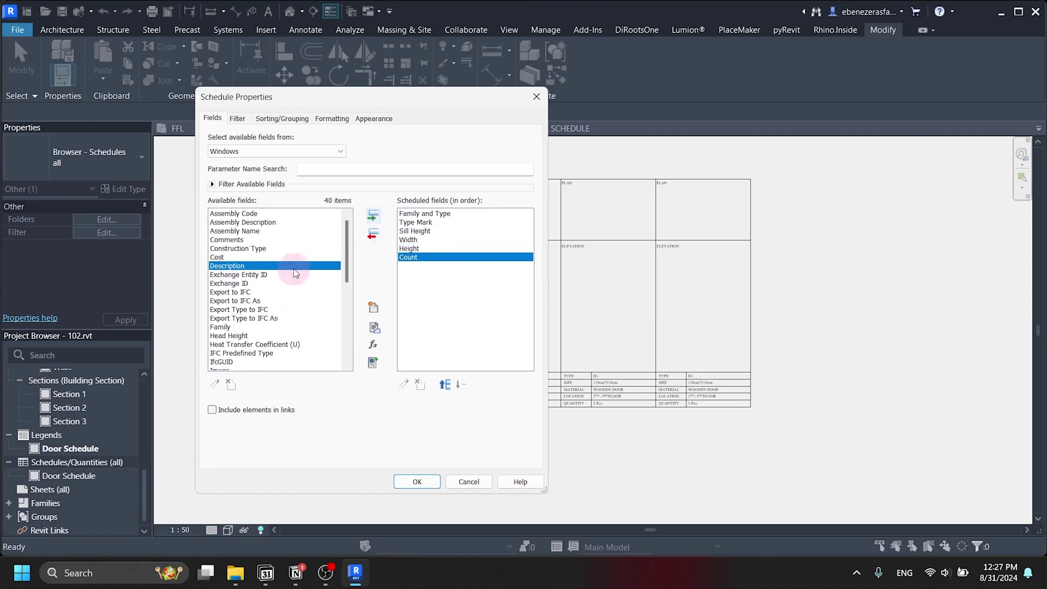
pyautogui.scroll(-4, 262, 297)
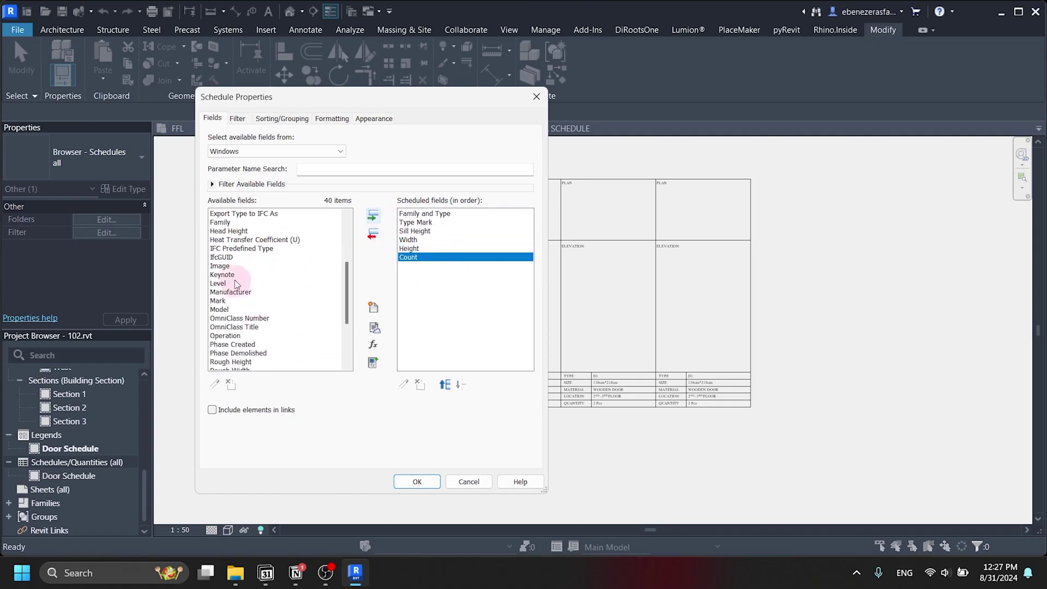
pyautogui.click(234, 283)
pyautogui.click(373, 215)
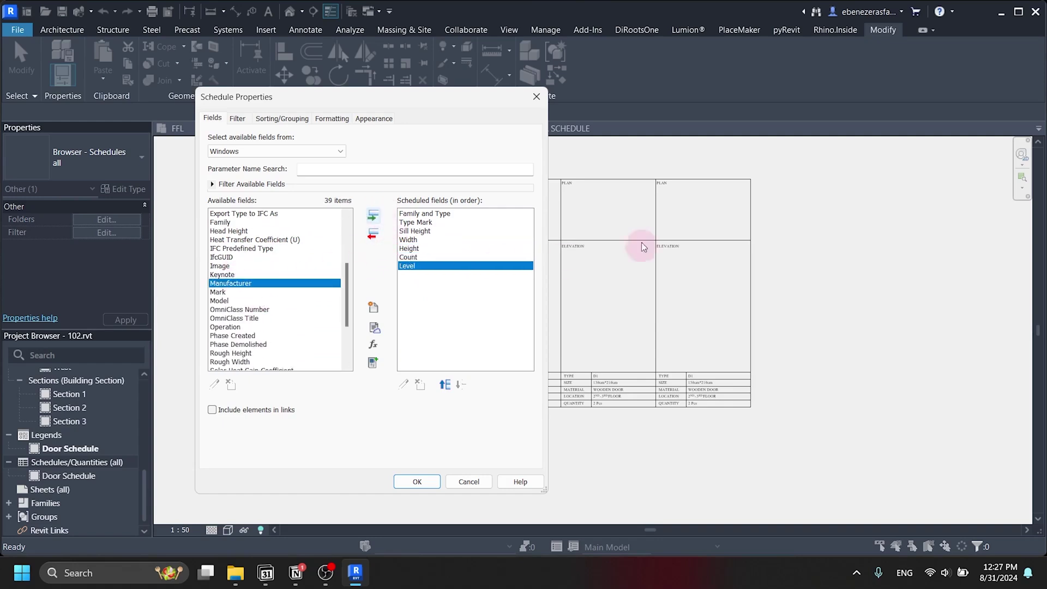
# - Open the window schedule's sorting and grouping settings
pyautogui.click(282, 118)
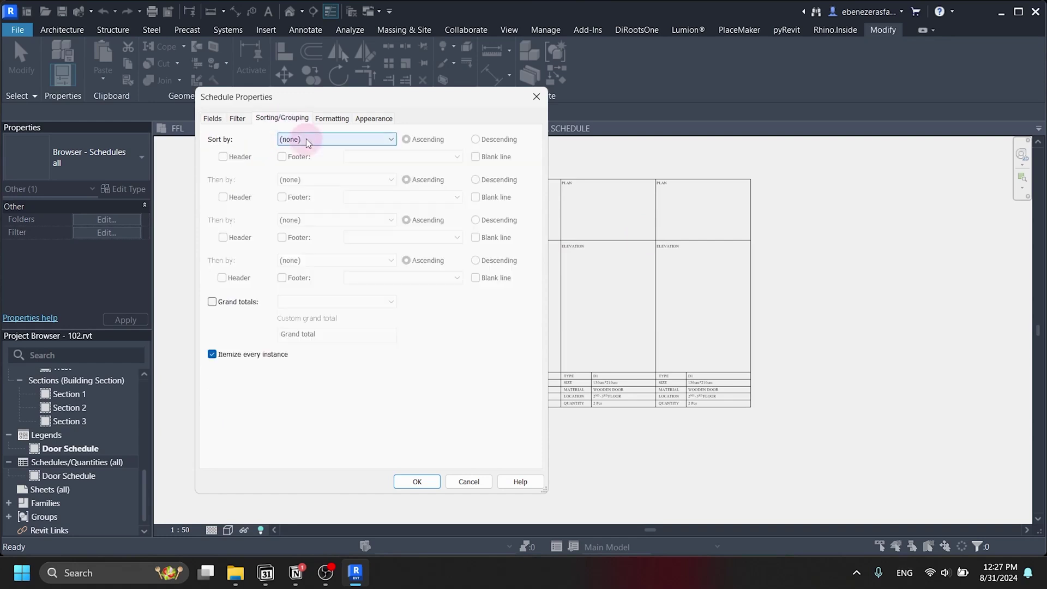
# - Sort the window schedule by Type Mark ascending, add a footer with title, count, and totals, and create the schedule
pyautogui.click(307, 140)
pyautogui.click(310, 169)
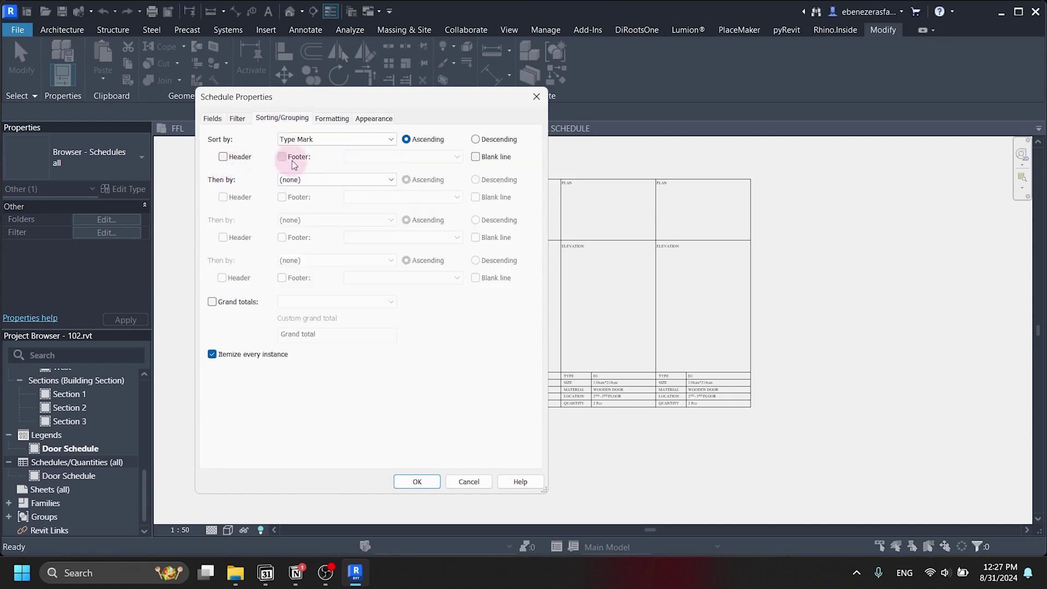
pyautogui.click(403, 156)
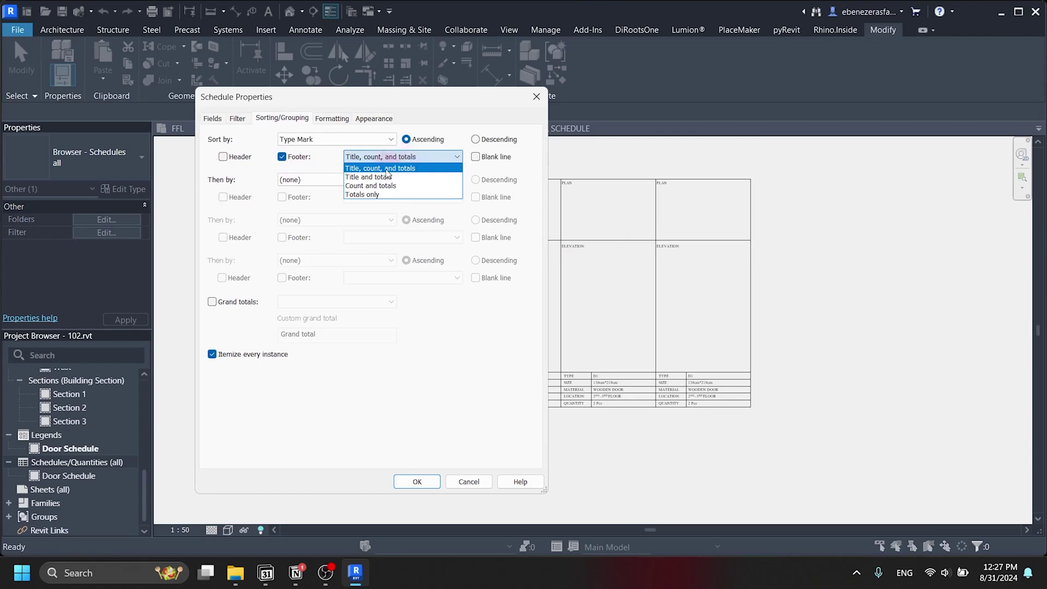
pyautogui.click(452, 144)
pyautogui.click(417, 483)
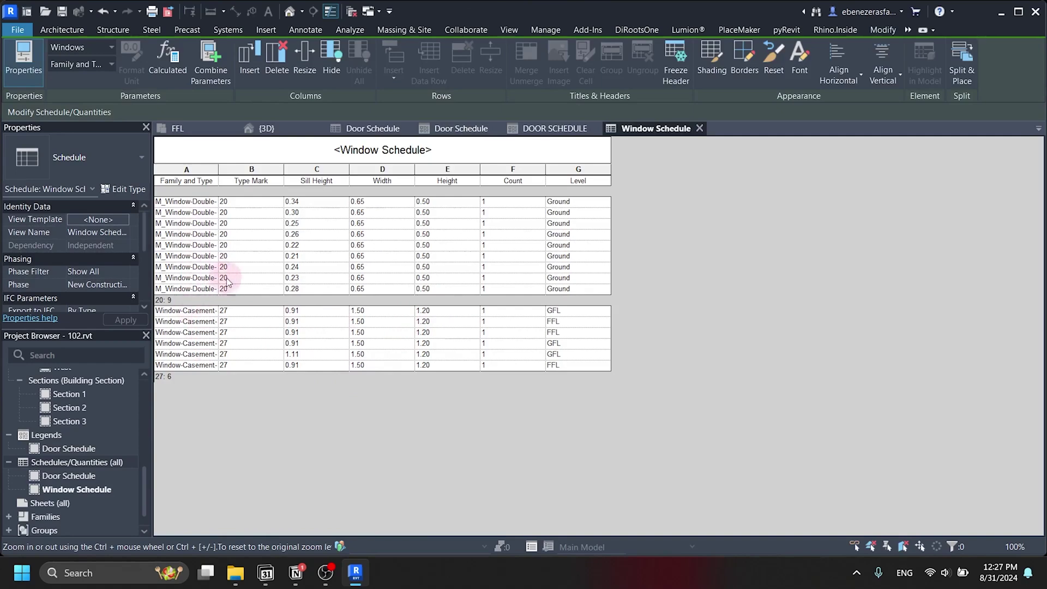
# - Set the Type Mark of the M_Window-Double-Hung windows to W1 and of the Window-Casement windows to W2
pyautogui.click(240, 204)
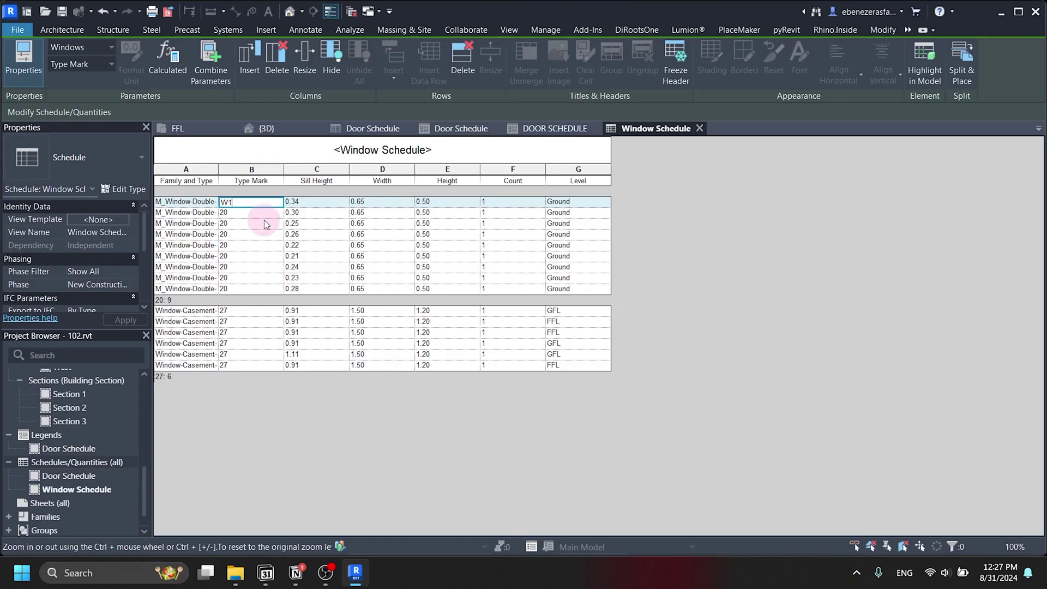
pyautogui.write('W1')
pyautogui.press('Return')
pyautogui.click(614, 300)
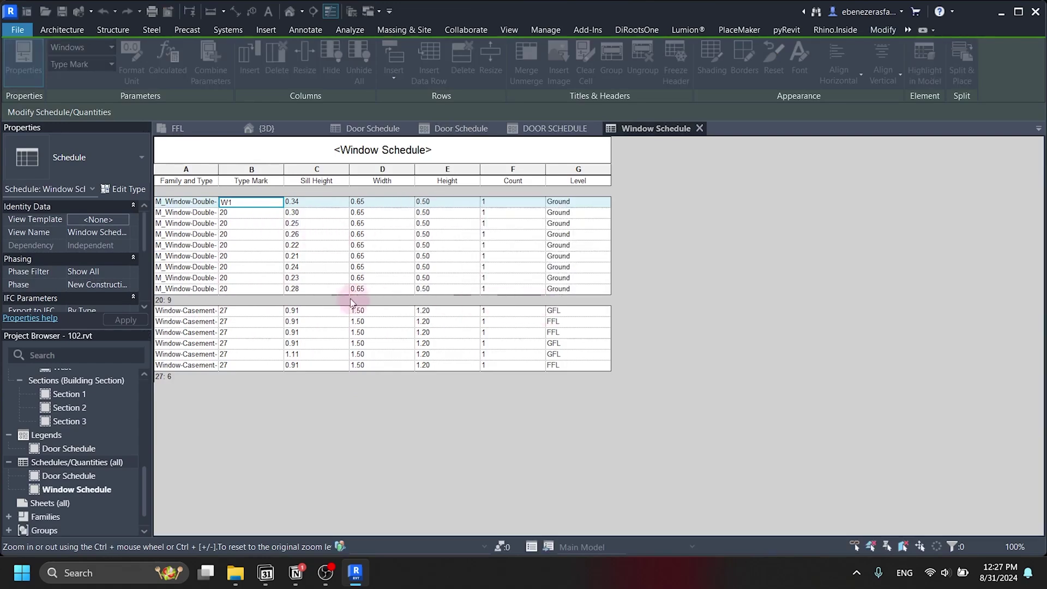
pyautogui.click(240, 200)
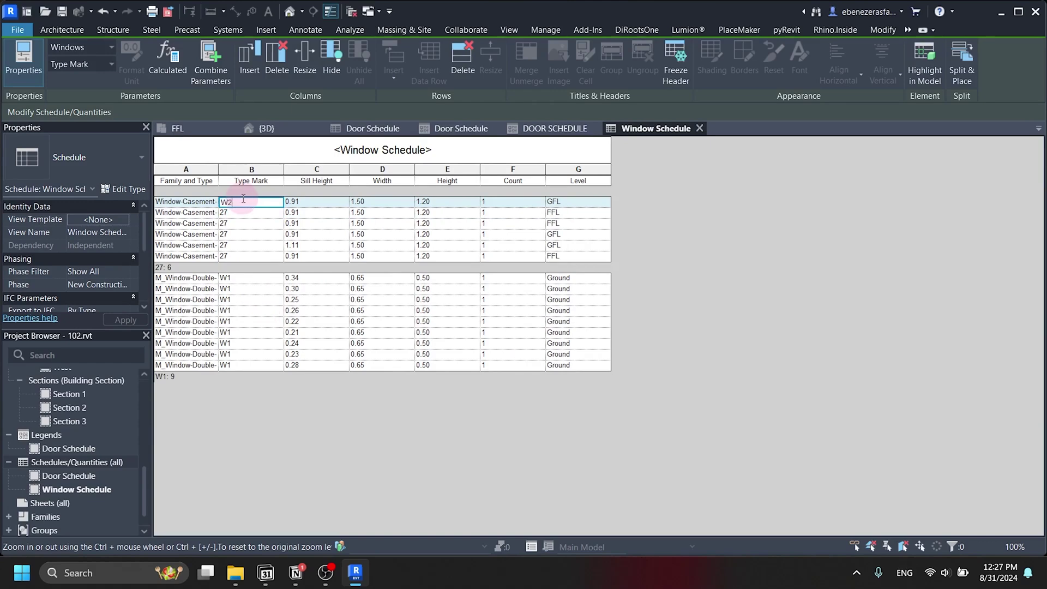
pyautogui.press('Return')
pyautogui.click(562, 298)
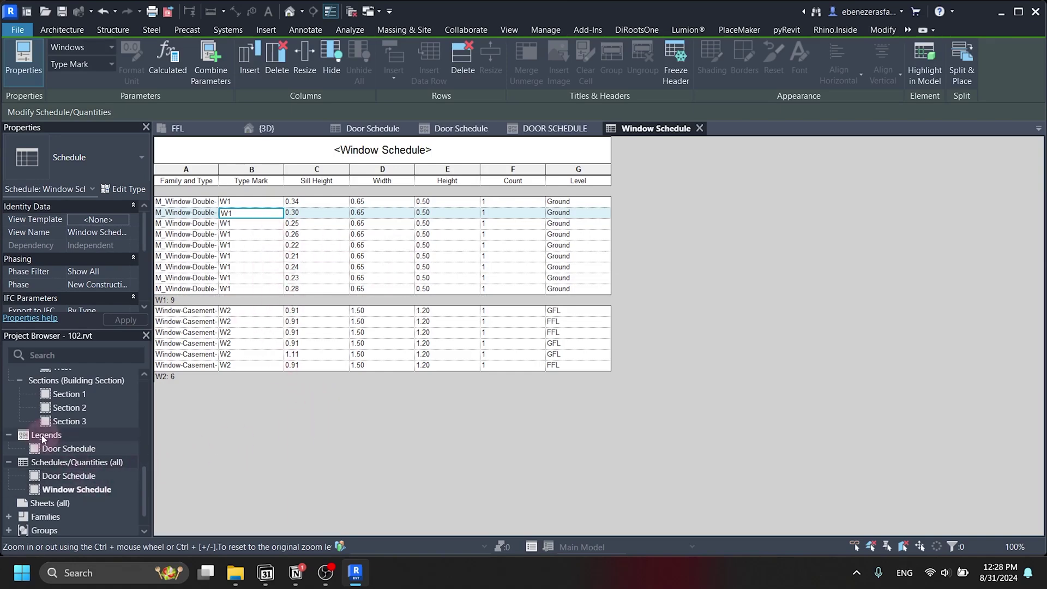
# - Duplicate the Door Schedule legend with detailing
pyautogui.click(81, 450)
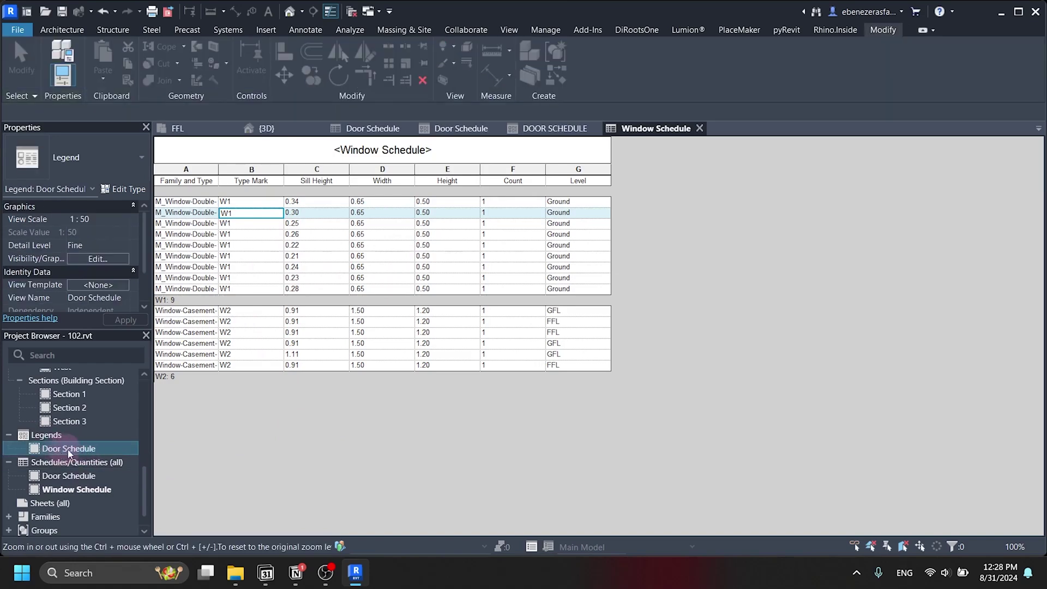
pyautogui.rightClick(68, 452)
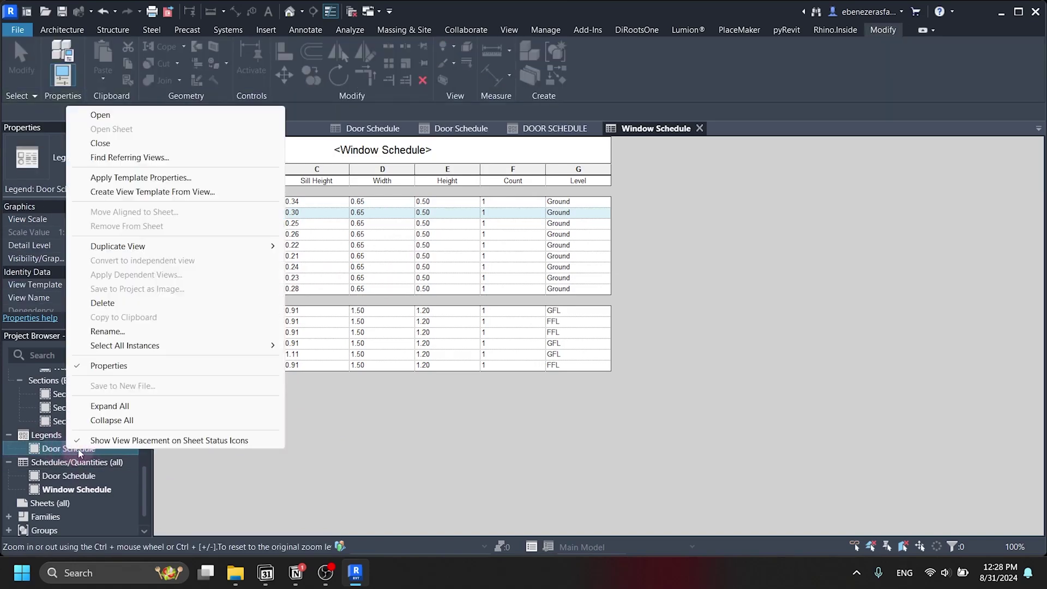
pyautogui.moveTo(154, 245)
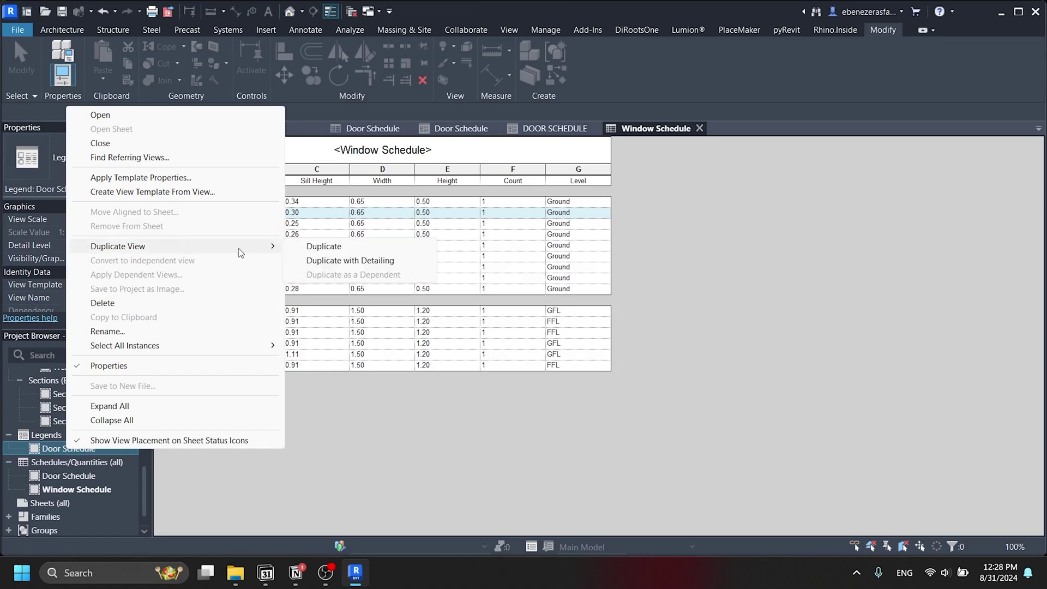
pyautogui.click(354, 261)
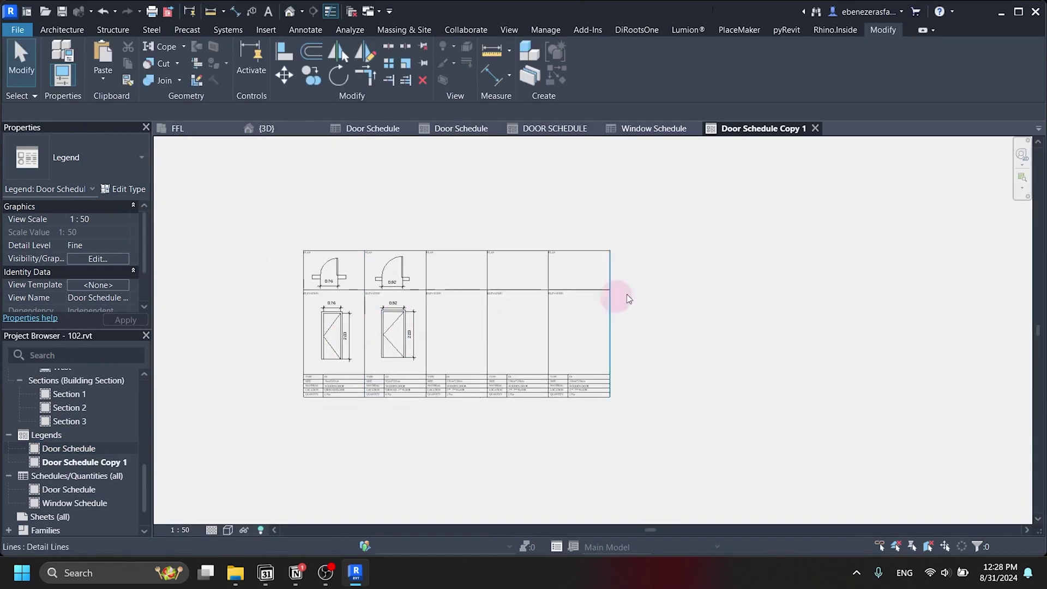
# - Rename the duplicated door legend to Window Schedule
pyautogui.click(87, 463)
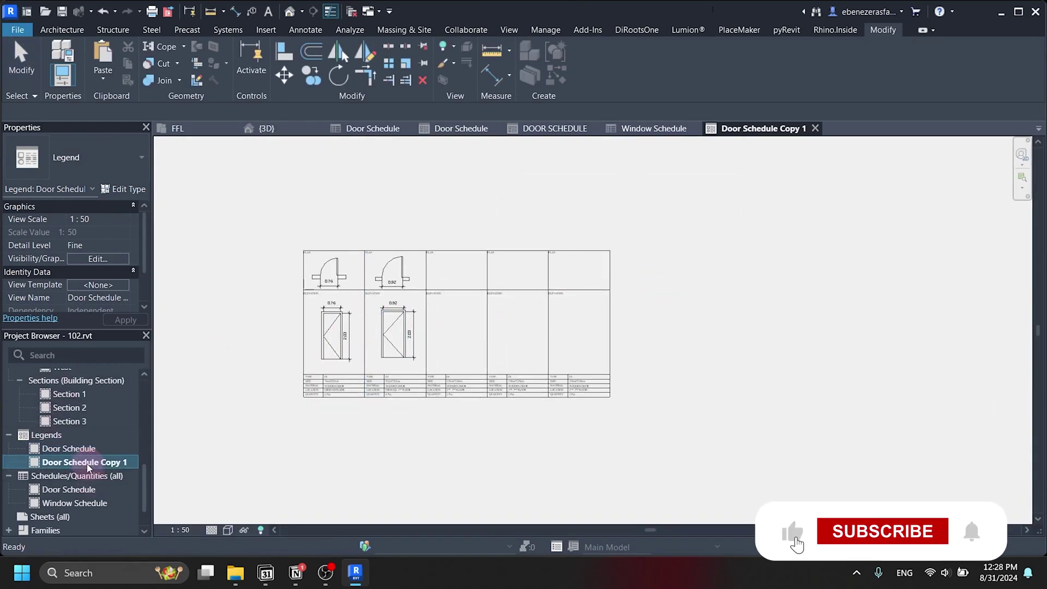
pyautogui.rightClick(87, 463)
pyautogui.click(251, 341)
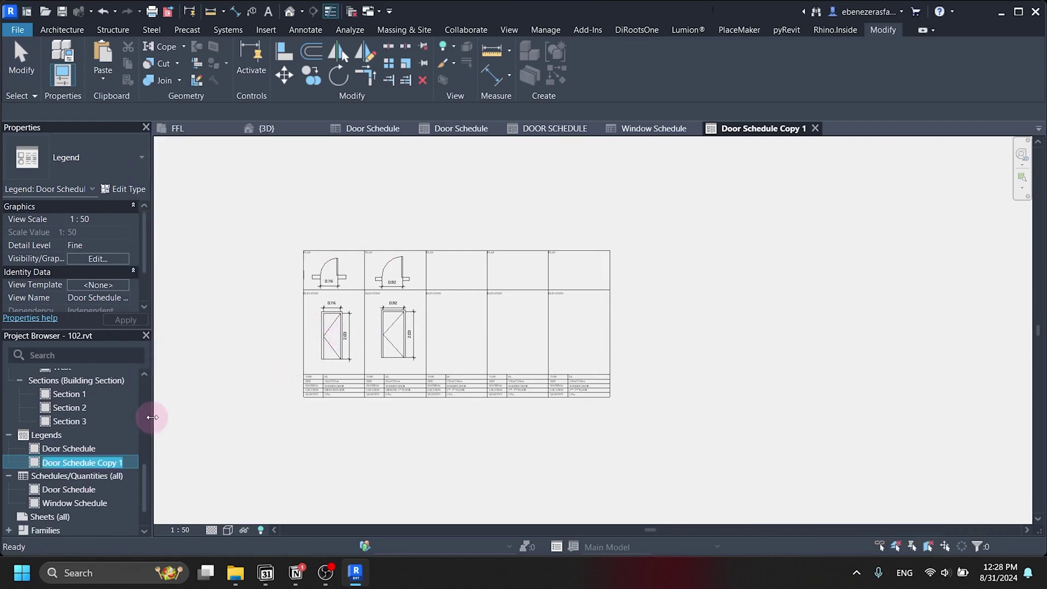
pyautogui.write('Window Schedu')
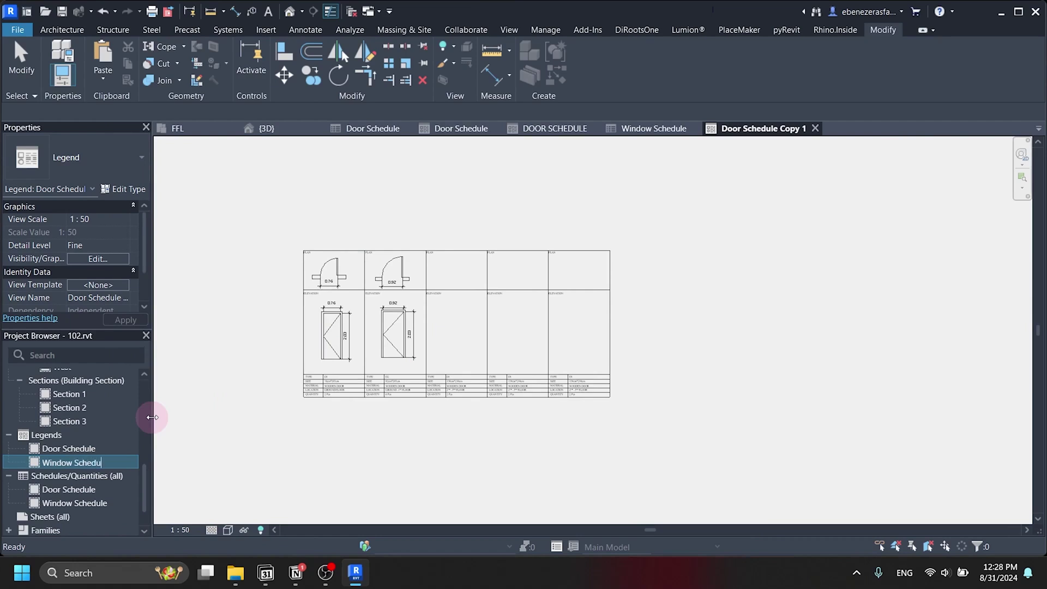
pyautogui.write('le')
pyautogui.press('Return')
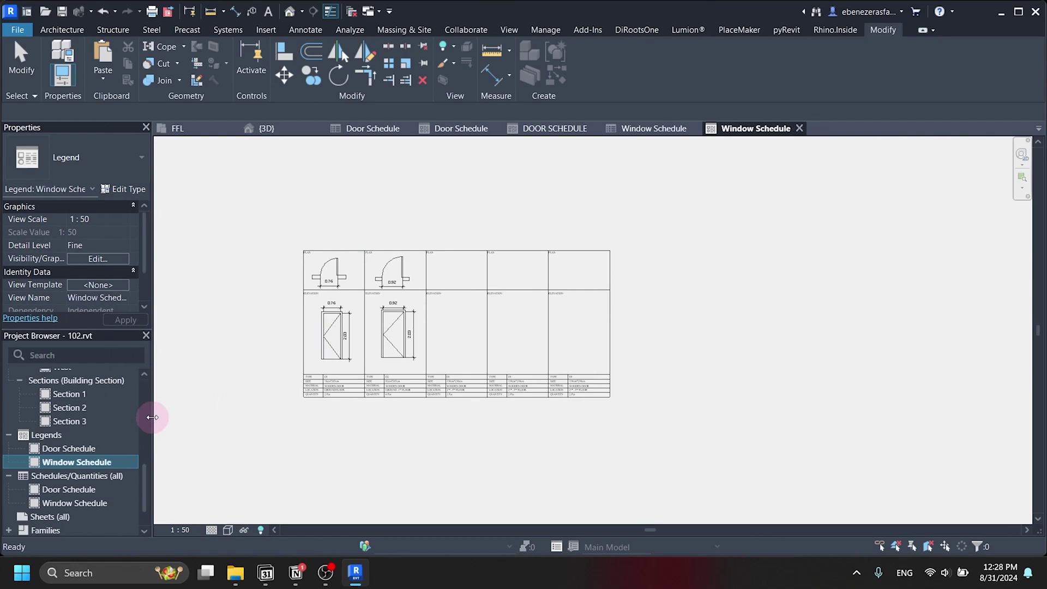
# - Delete the door plans, door elevations and their dimensions from the first two columns of the Window Schedule legend
pyautogui.scroll(3, 406, 327)
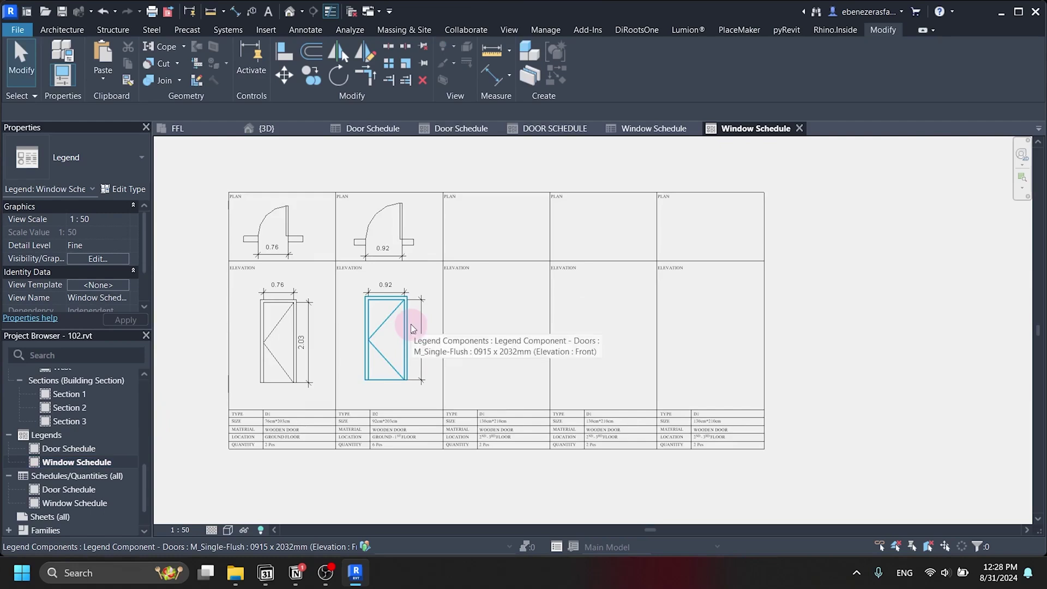
pyautogui.click(404, 303)
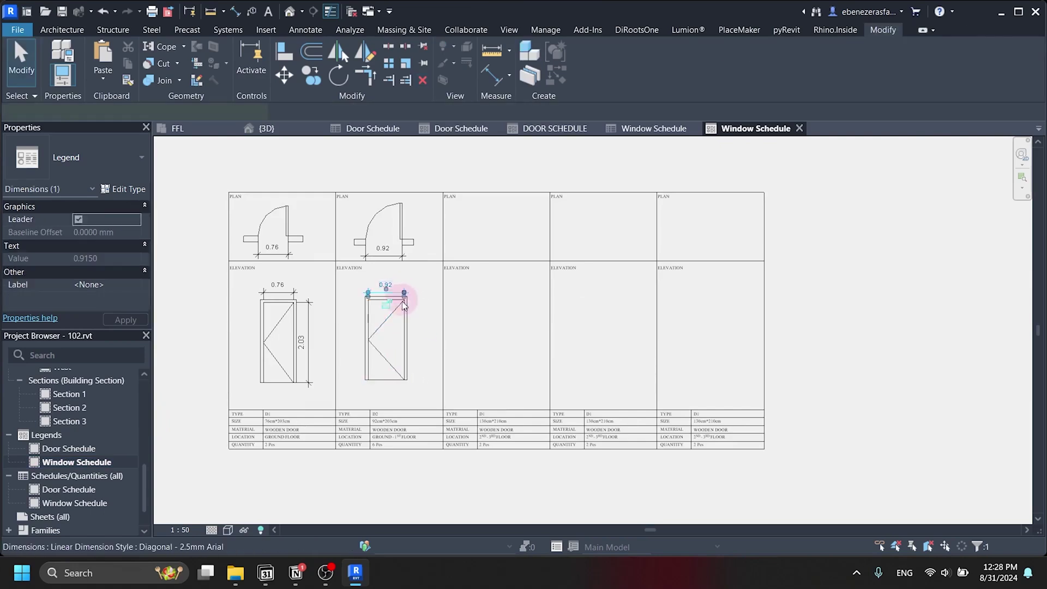
pyautogui.press('Delete')
pyautogui.click(401, 297)
pyautogui.press('Delete')
pyautogui.click(401, 243)
pyautogui.press('Delete')
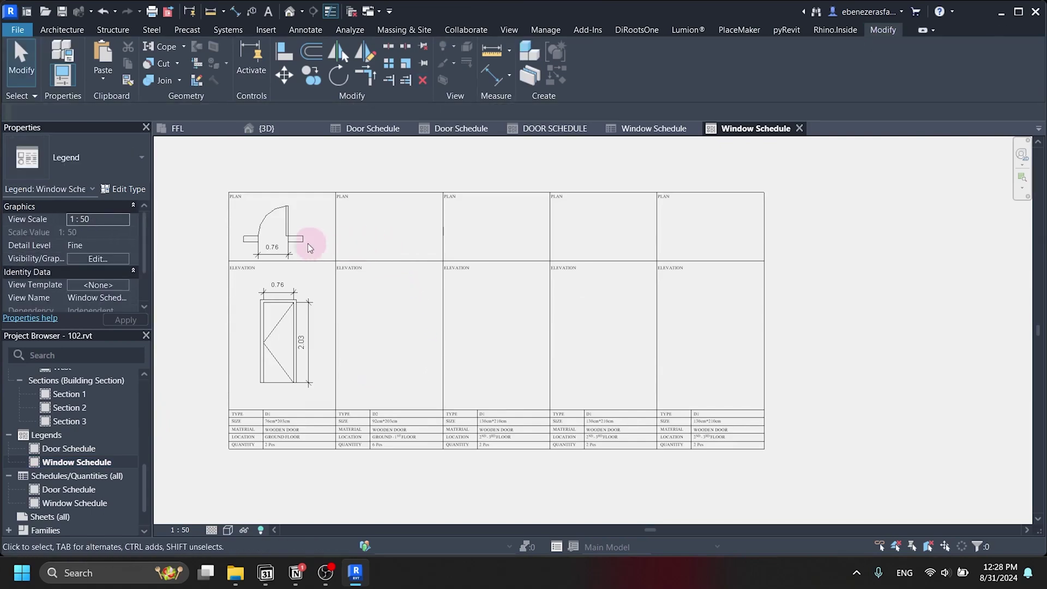
pyautogui.click(306, 243)
pyautogui.press('Delete')
pyautogui.click(297, 300)
pyautogui.press('Delete')
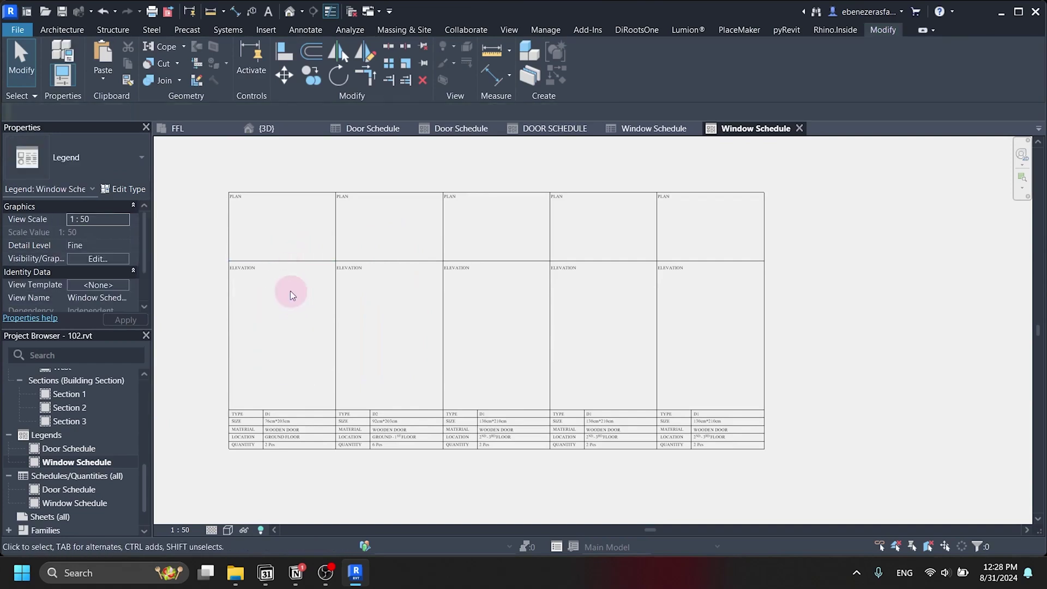
# - Place a legend component in the elevation cell of the legend table's first column
pyautogui.scroll(-1, 311, 349)
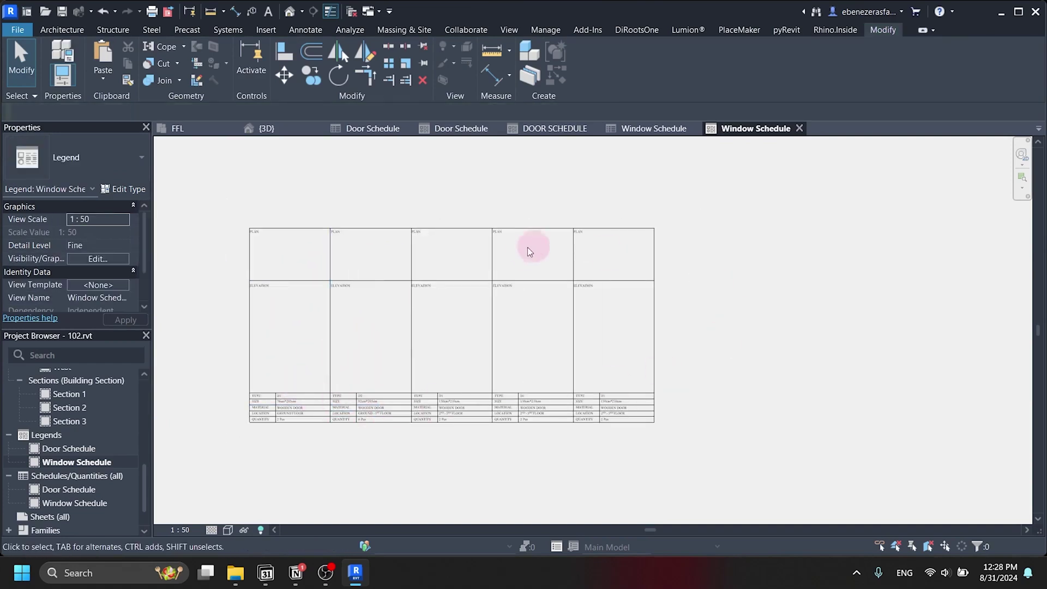
pyautogui.moveTo(508, 284); pyautogui.dragTo(596, 295, button='middle')
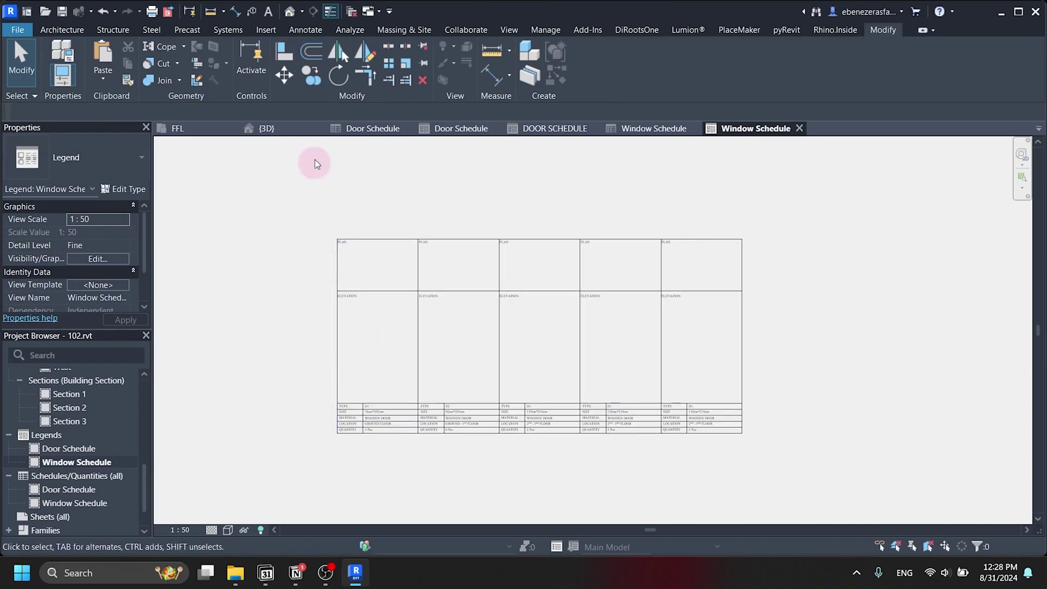
pyautogui.click(312, 30)
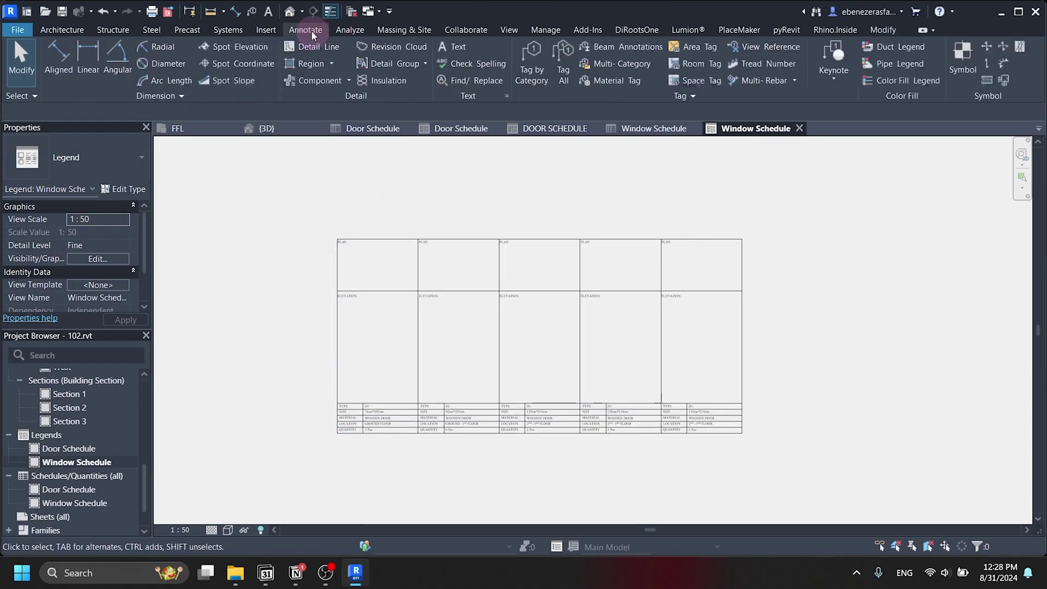
pyautogui.click(348, 80)
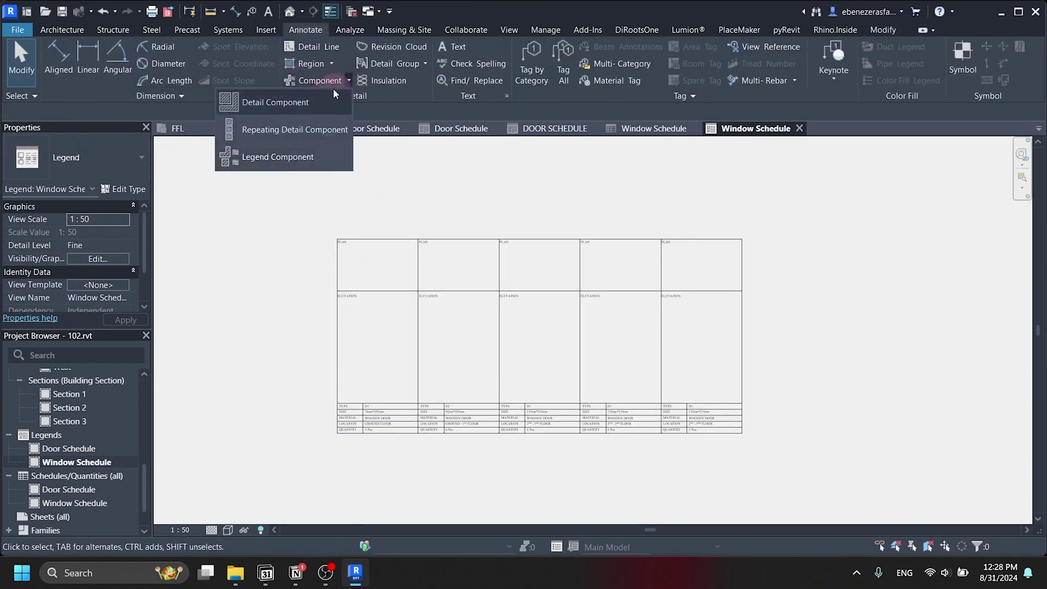
pyautogui.click(293, 158)
pyautogui.scroll(2, 362, 334)
pyautogui.click(391, 360)
pyautogui.scroll(3, 417, 382)
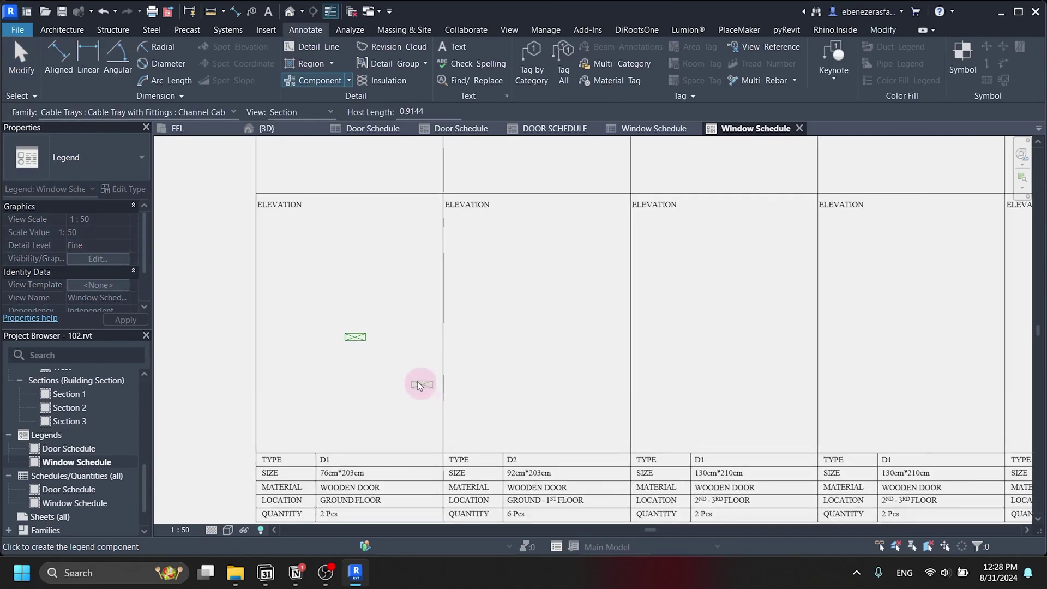
pyautogui.press('Escape')
pyautogui.click(380, 337)
pyautogui.scroll(-2, 376, 316)
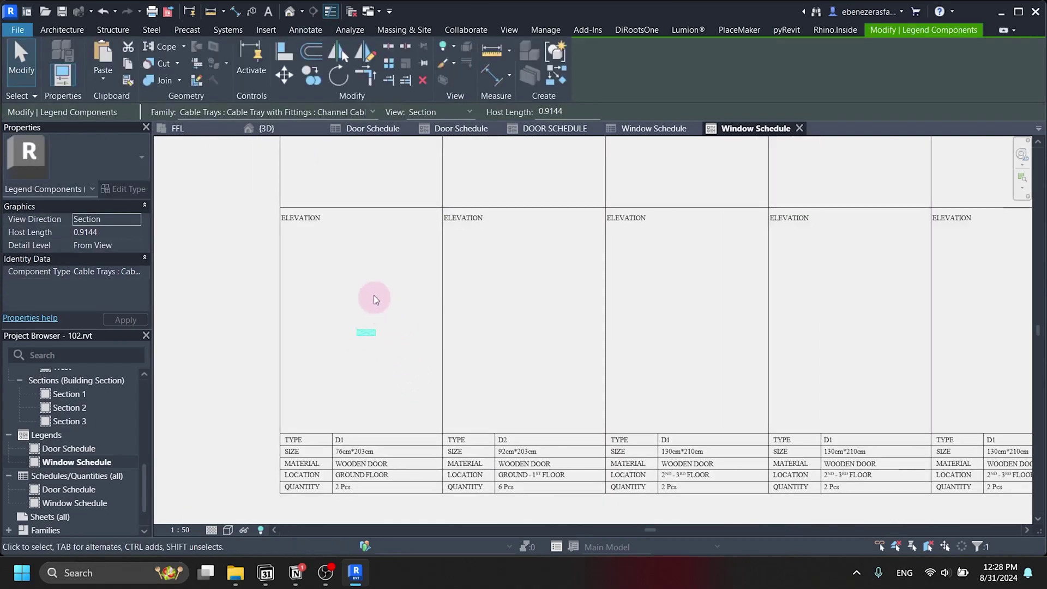
pyautogui.click(291, 111)
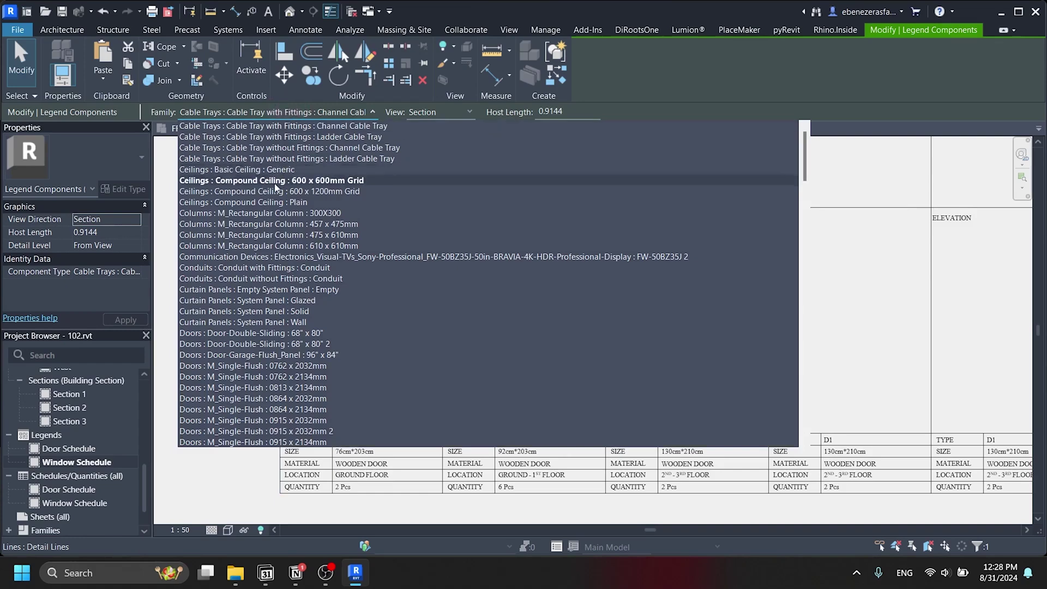
pyautogui.click(867, 254)
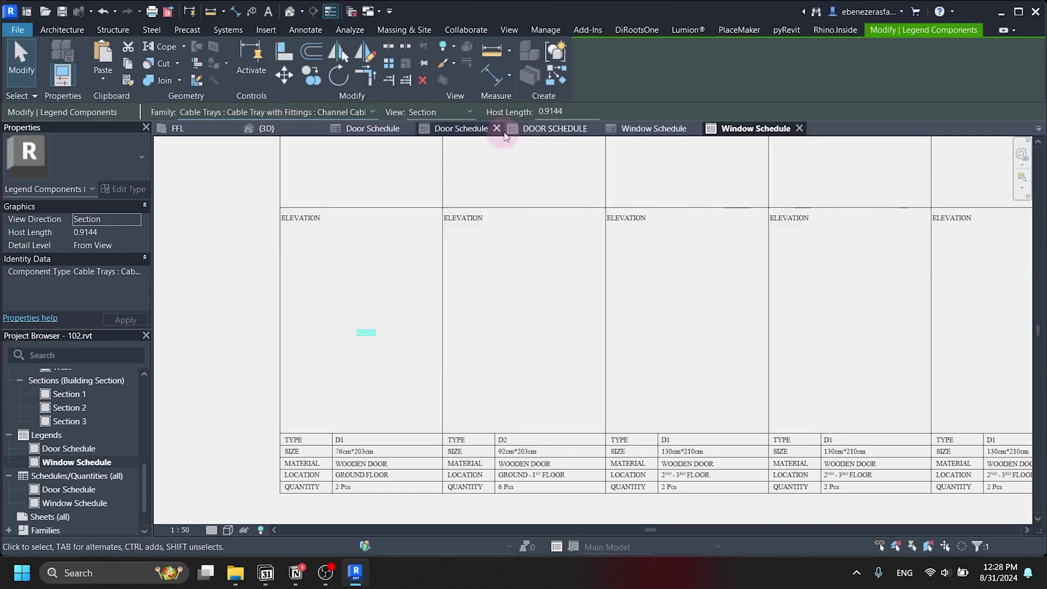
# - Widen the Family and Type column in the Window Schedule table and check the full type name of the W1 windows
pyautogui.click(636, 128)
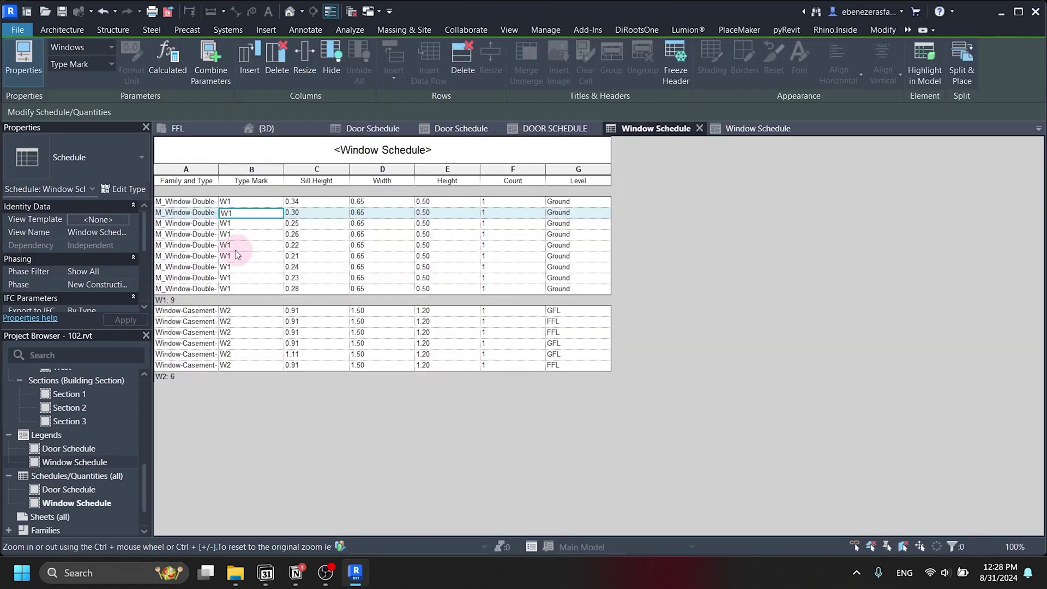
pyautogui.moveTo(219, 168); pyautogui.dragTo(298, 167)
pyautogui.click(267, 202)
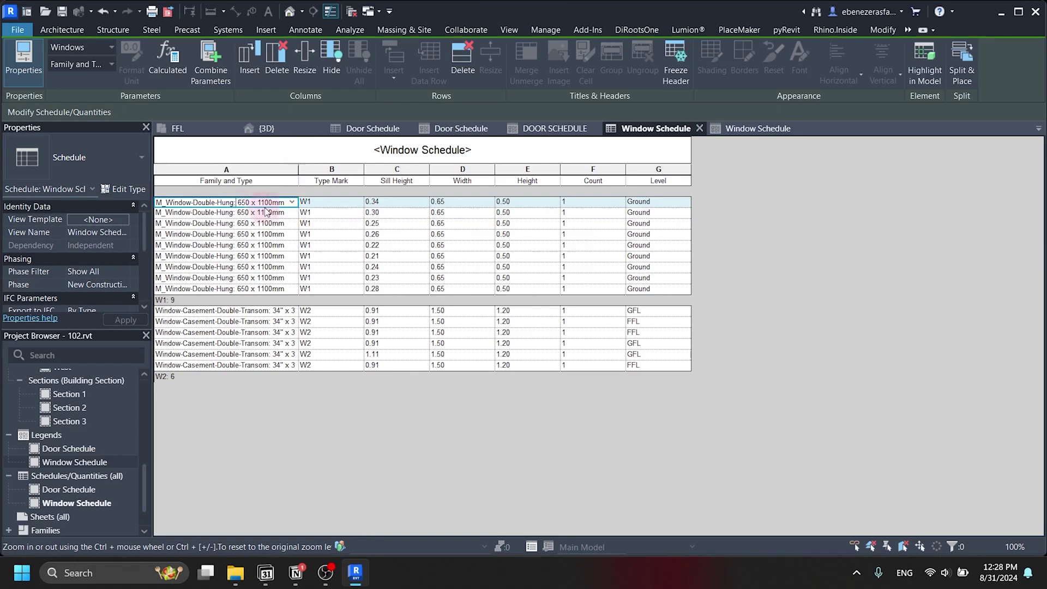
pyautogui.click(293, 202)
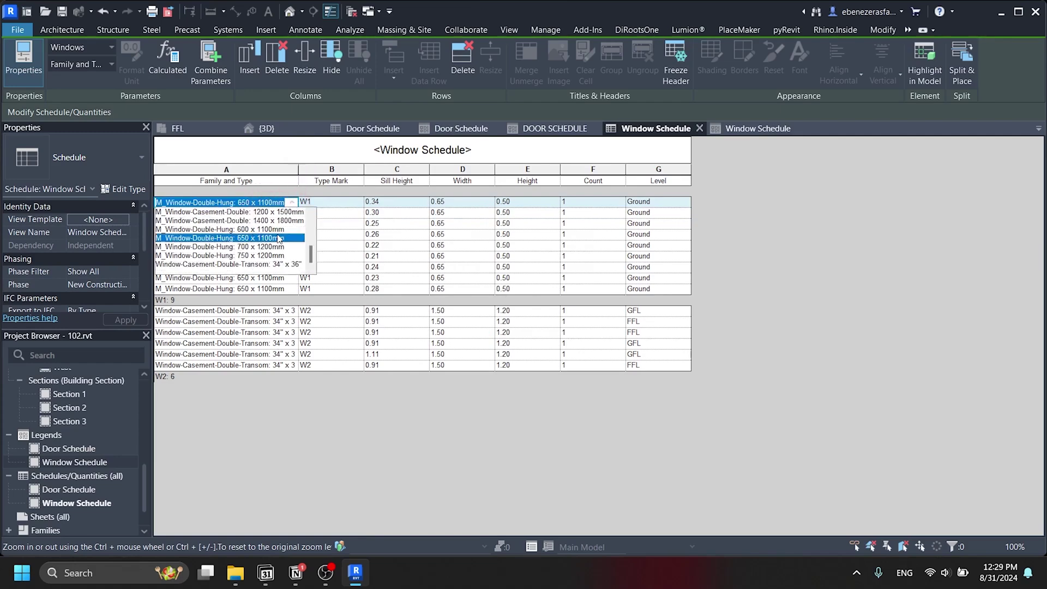
pyautogui.click(324, 157)
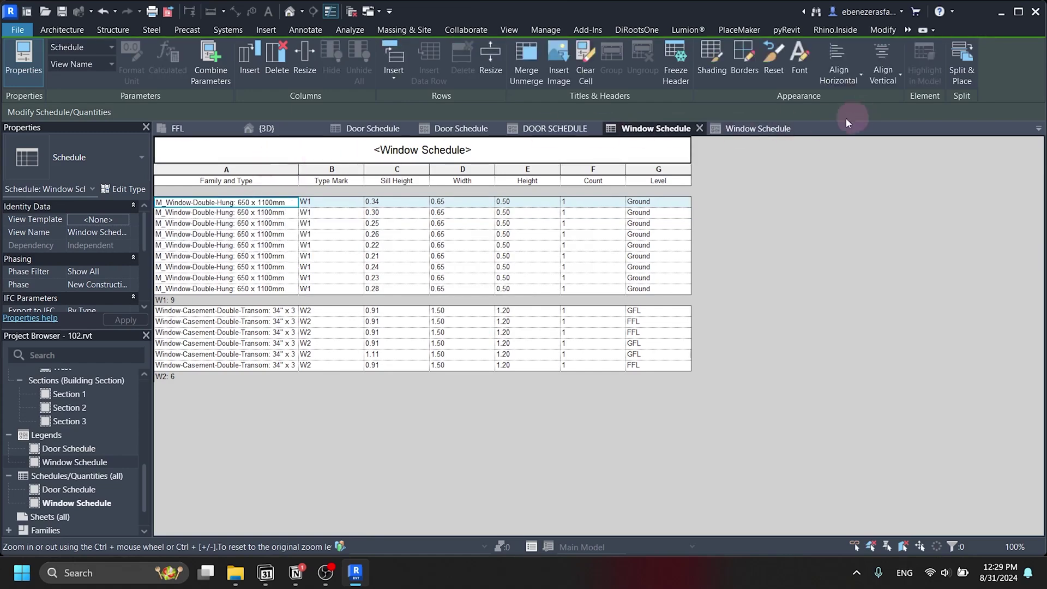
# - Change the legend component in the first column of the Window Schedule legend to Windows : M_Window-Double-Hung : 650 x 1100mm
pyautogui.click(765, 128)
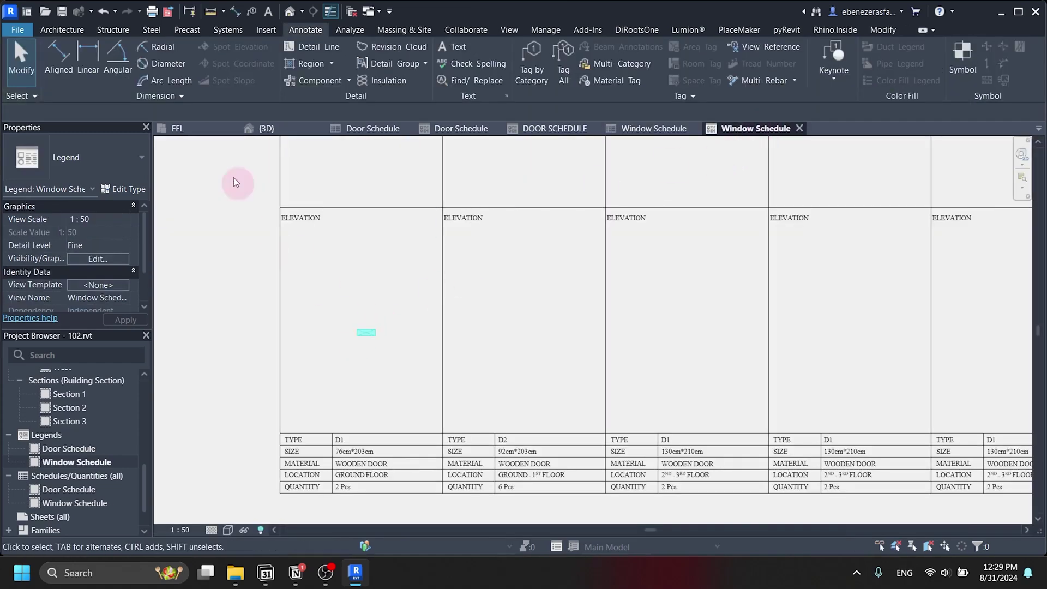
pyautogui.click(366, 333)
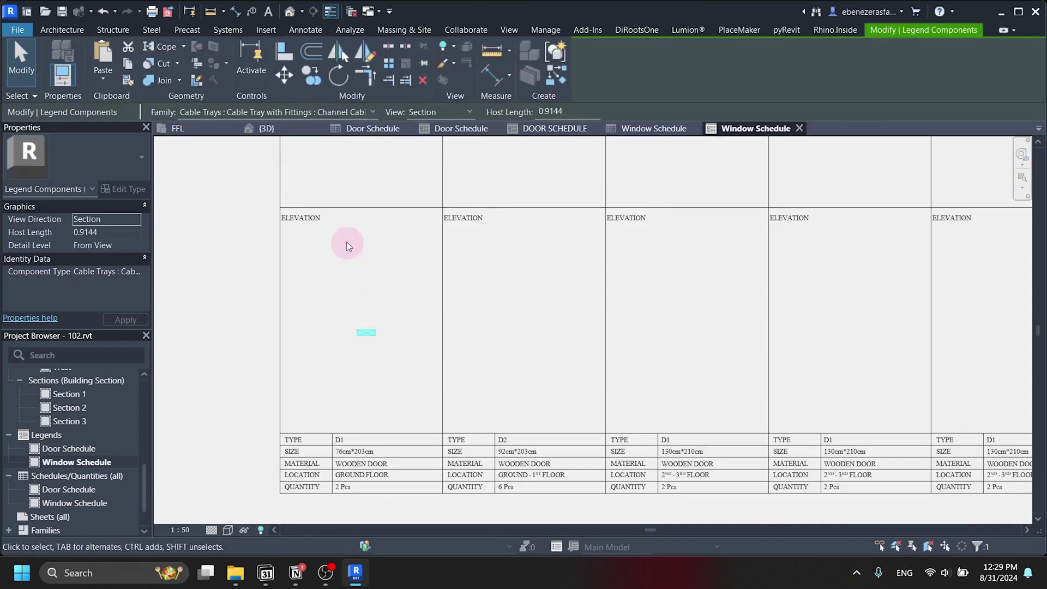
pyautogui.click(325, 112)
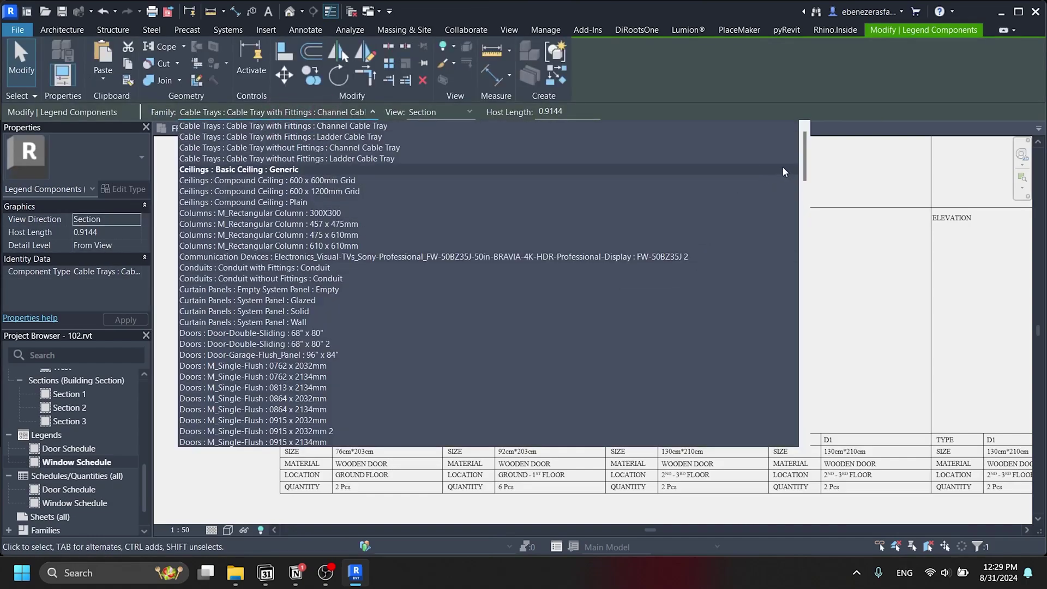
pyautogui.moveTo(807, 152); pyautogui.dragTo(815, 424)
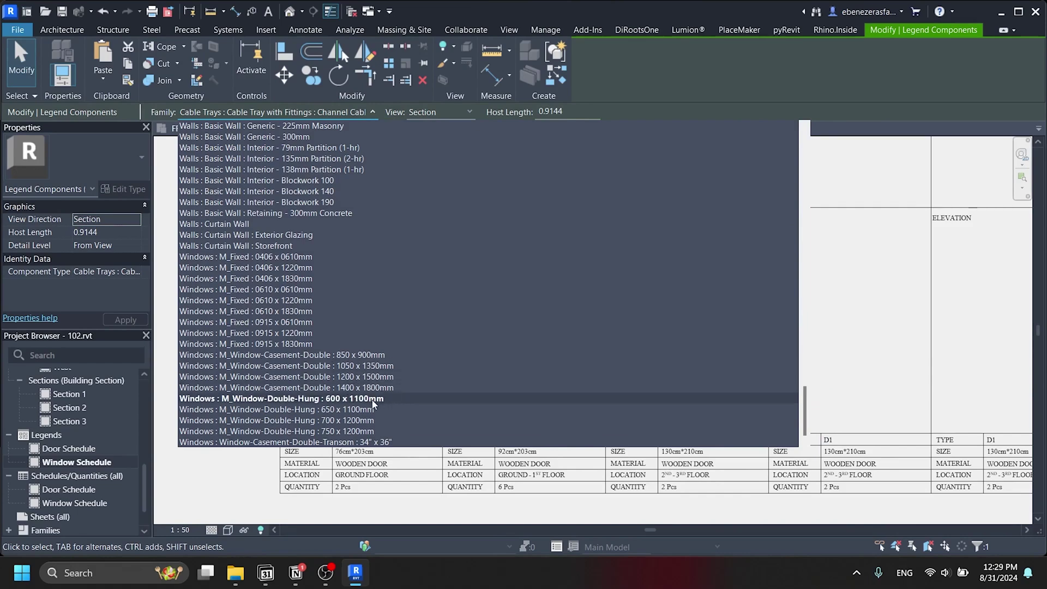
pyautogui.click(292, 410)
pyautogui.click(353, 340)
pyautogui.scroll(3, 352, 339)
pyautogui.press('Escape')
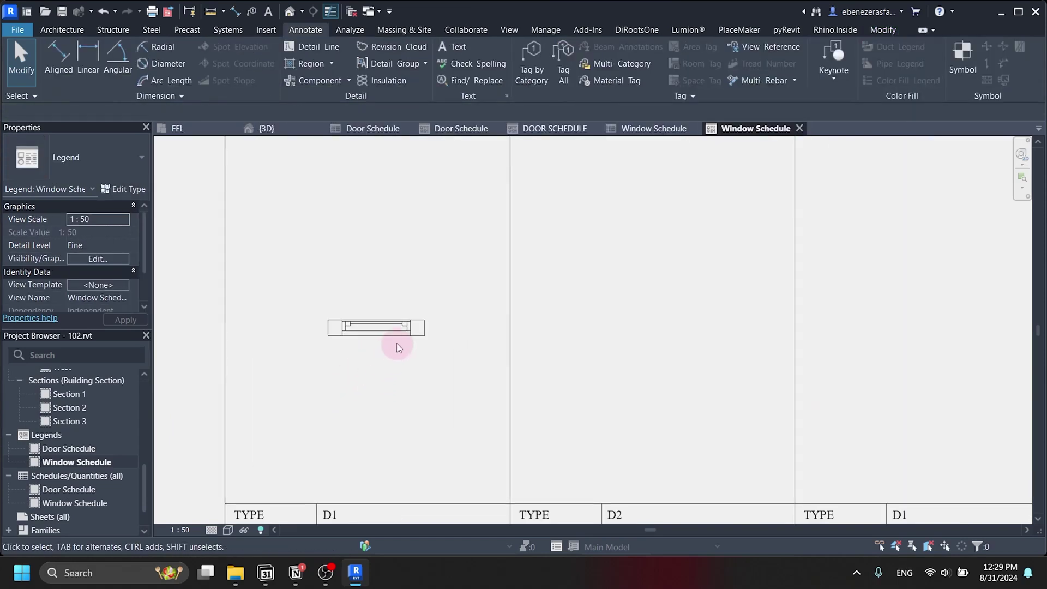
# - Set the host length of the double-hung window's plan component to 1.5
pyautogui.click(548, 111)
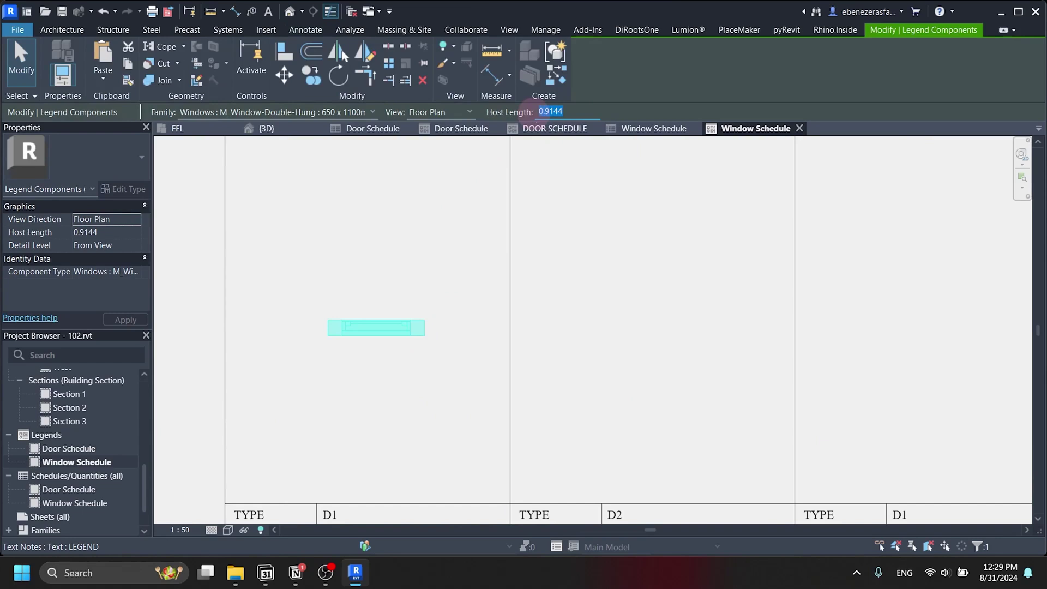
pyautogui.write('1.5')
pyautogui.press('Return')
pyautogui.click(411, 401)
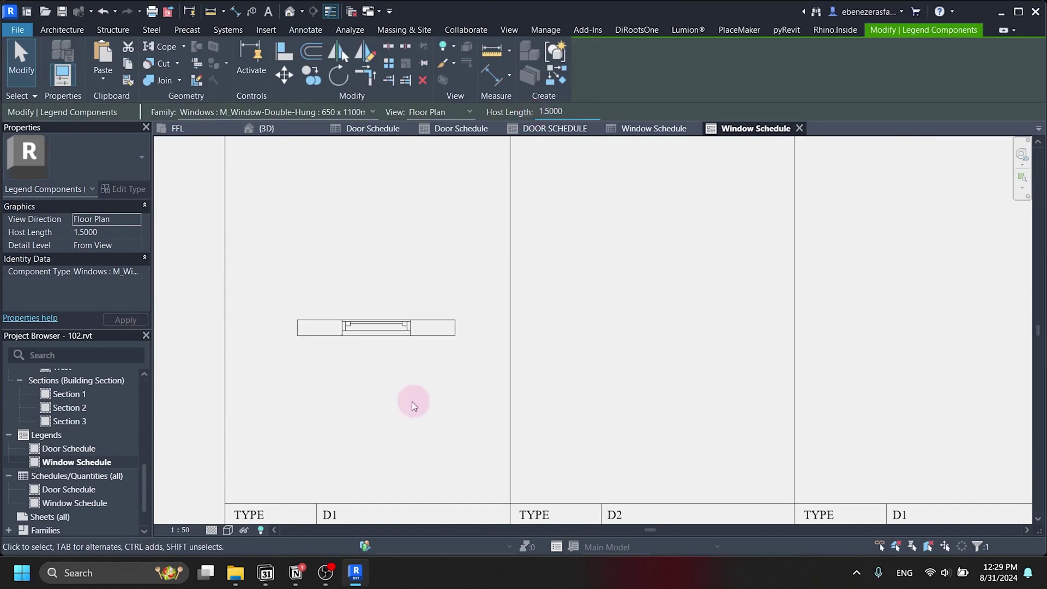
# - Move the window plan component up into the PLAN cell of the first column and centre it there
pyautogui.scroll(-2, 346, 479)
pyautogui.click(414, 383)
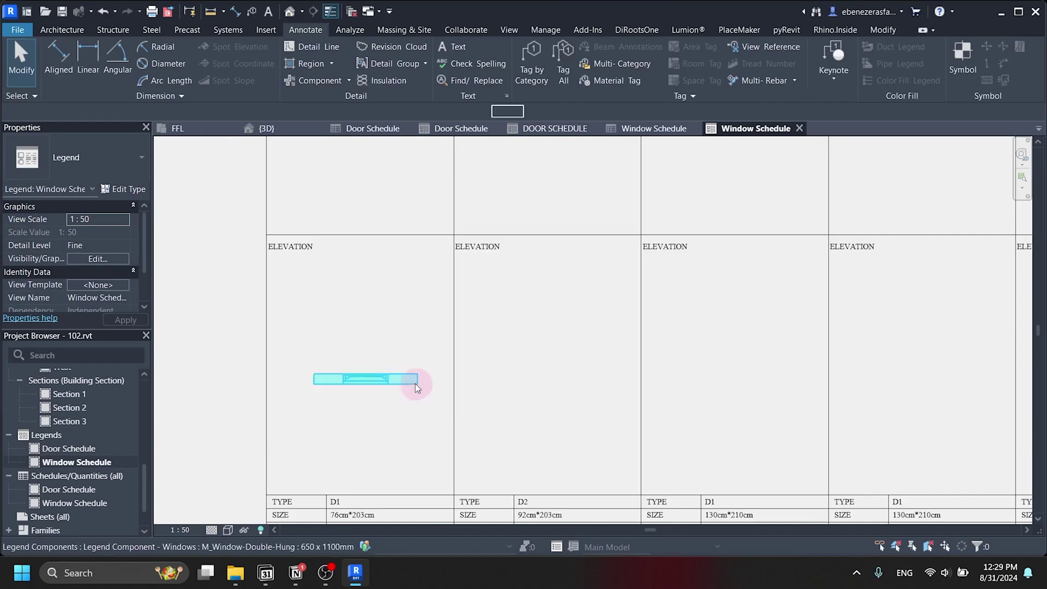
pyautogui.scroll(-2, 416, 384)
pyautogui.moveTo(412, 382); pyautogui.dragTo(425, 245)
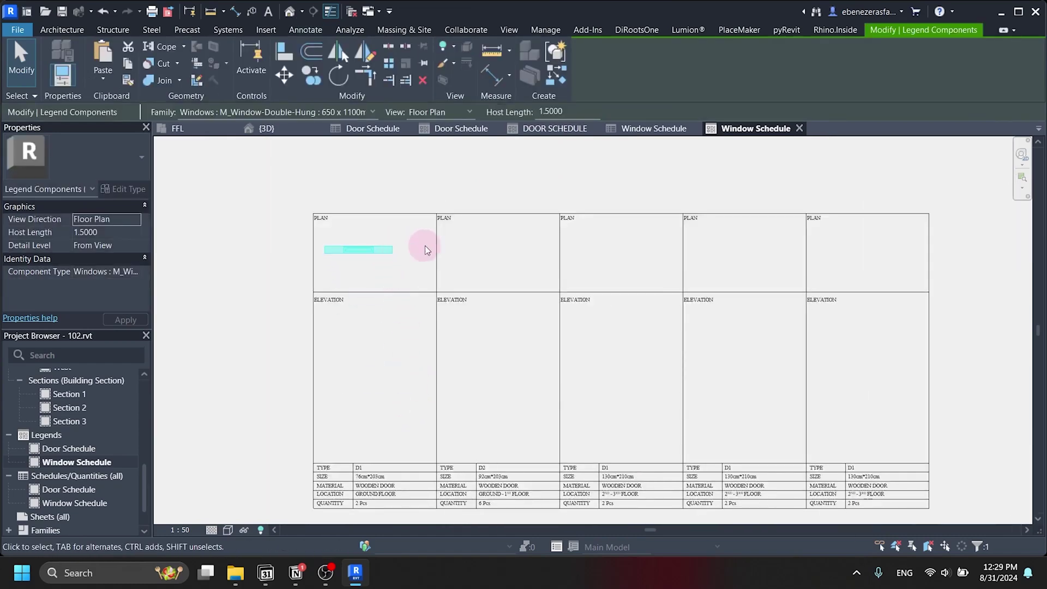
pyautogui.click(384, 280)
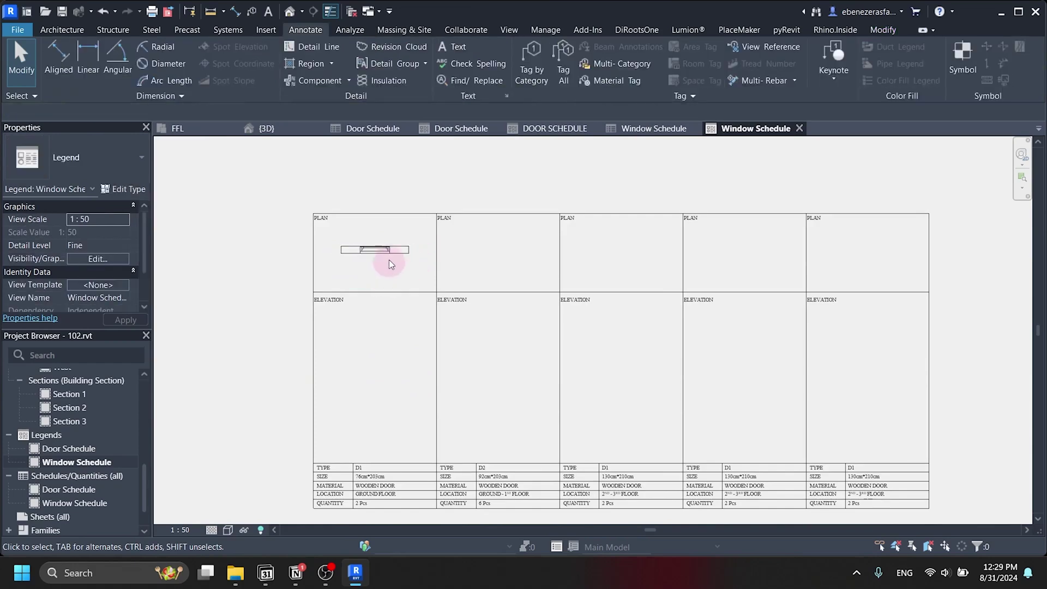
# - Copy the window plan component straight down into the ELEVATION cell of the first column
pyautogui.click(389, 251)
pyautogui.press('c')
pyautogui.press('o')
pyautogui.click(389, 251)
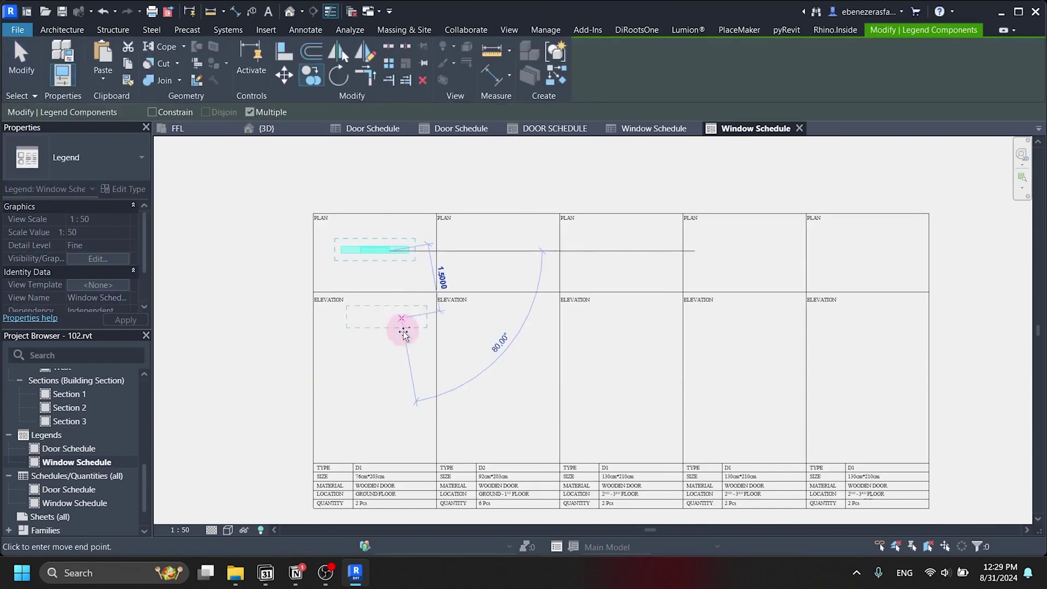
pyautogui.click(392, 381)
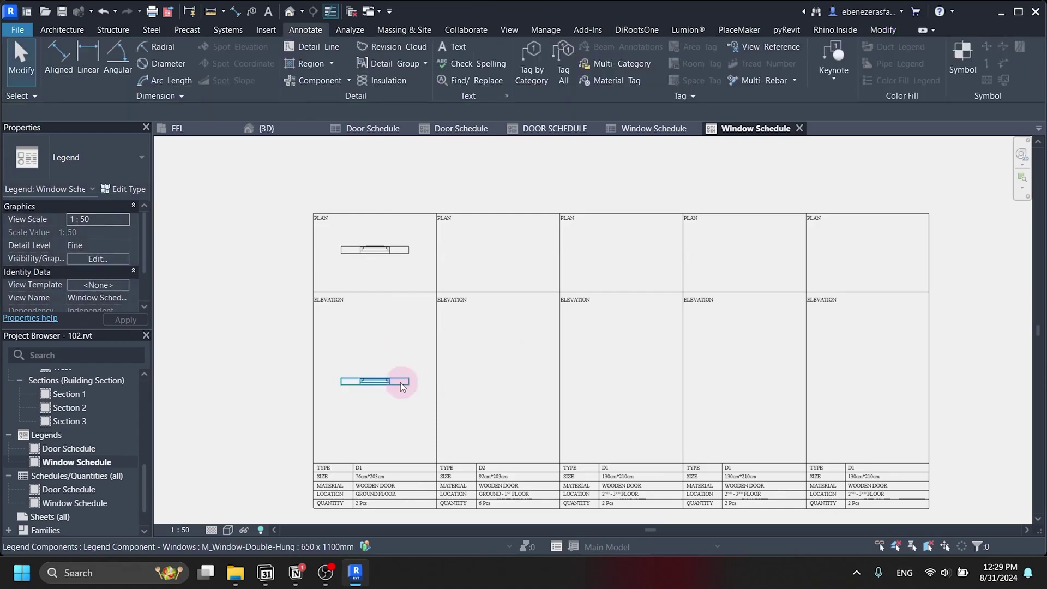
# - Set the view of the copied window component in the ELEVATION cell to Elevation : Front
pyautogui.click(401, 382)
pyautogui.click(461, 109)
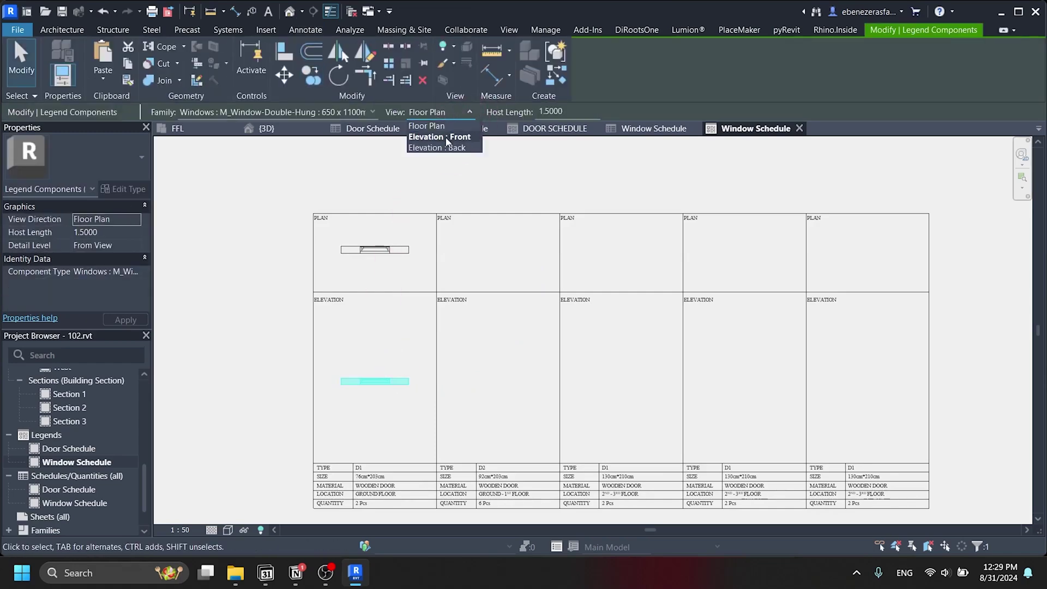
pyautogui.scroll(2, 405, 371)
pyautogui.press('Escape')
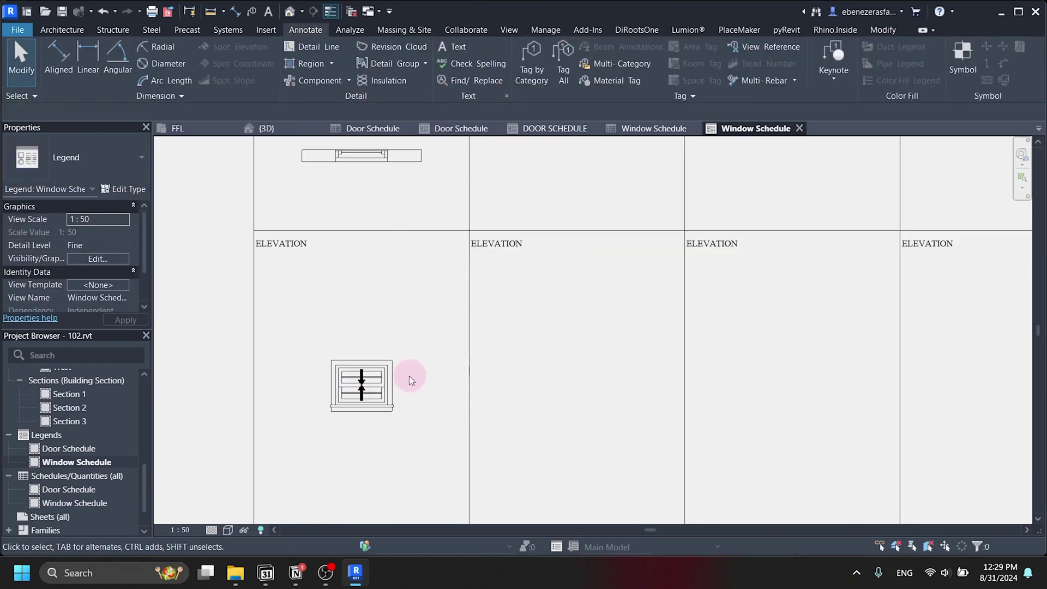
pyautogui.click(395, 367)
pyautogui.scroll(-1, 437, 304)
pyautogui.press('Escape')
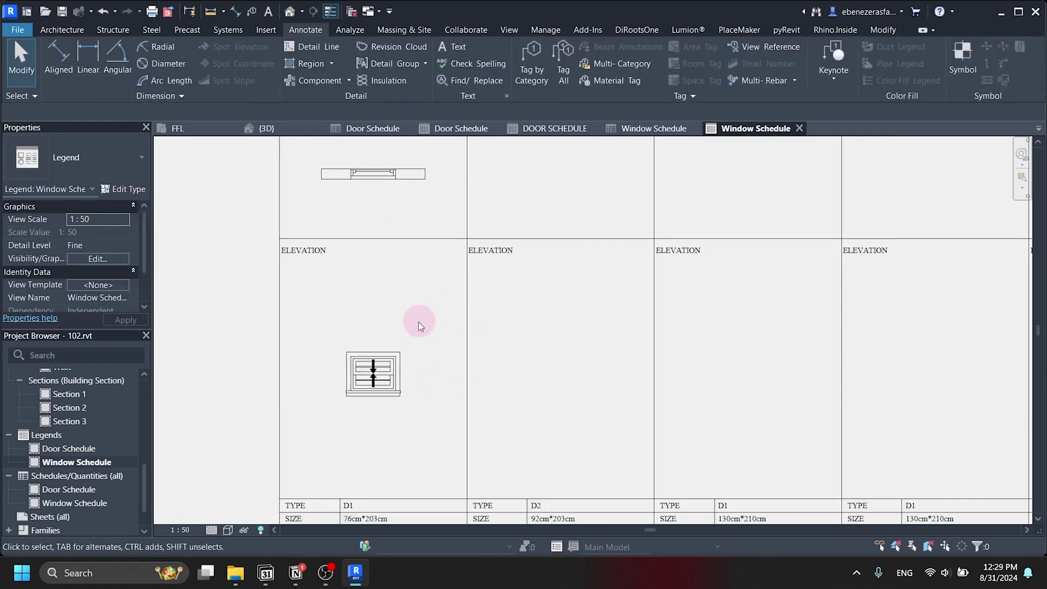
# - Turn off the thin-lines display and examine the window plan's jamb edges for aligned dimension references
pyautogui.scroll(3, 418, 322)
pyautogui.scroll(-3, 418, 322)
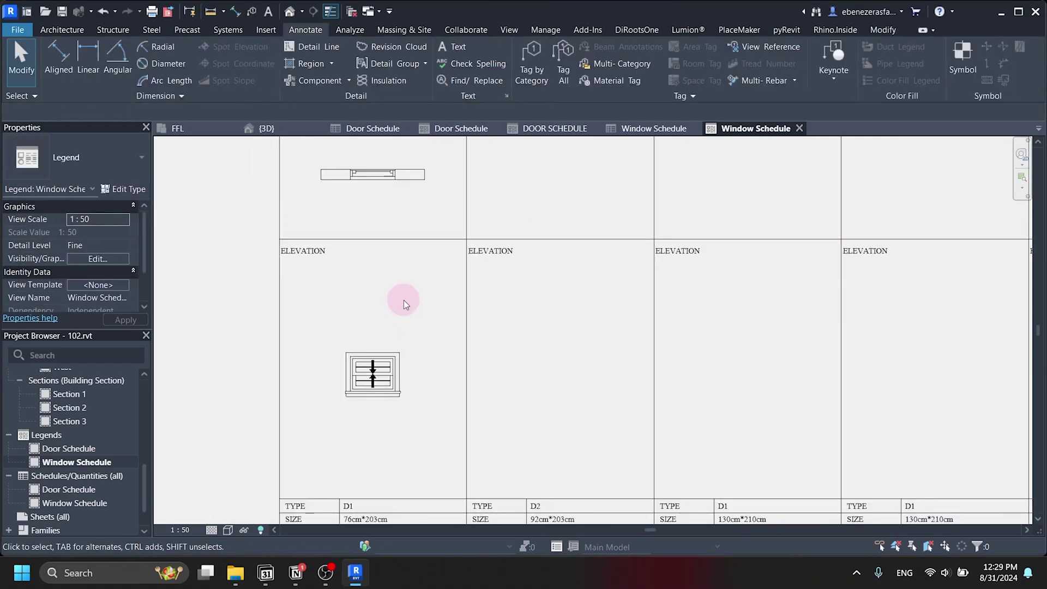
pyautogui.scroll(1, 404, 300)
pyautogui.press('d')
pyautogui.press('i')
pyautogui.scroll(3, 361, 207)
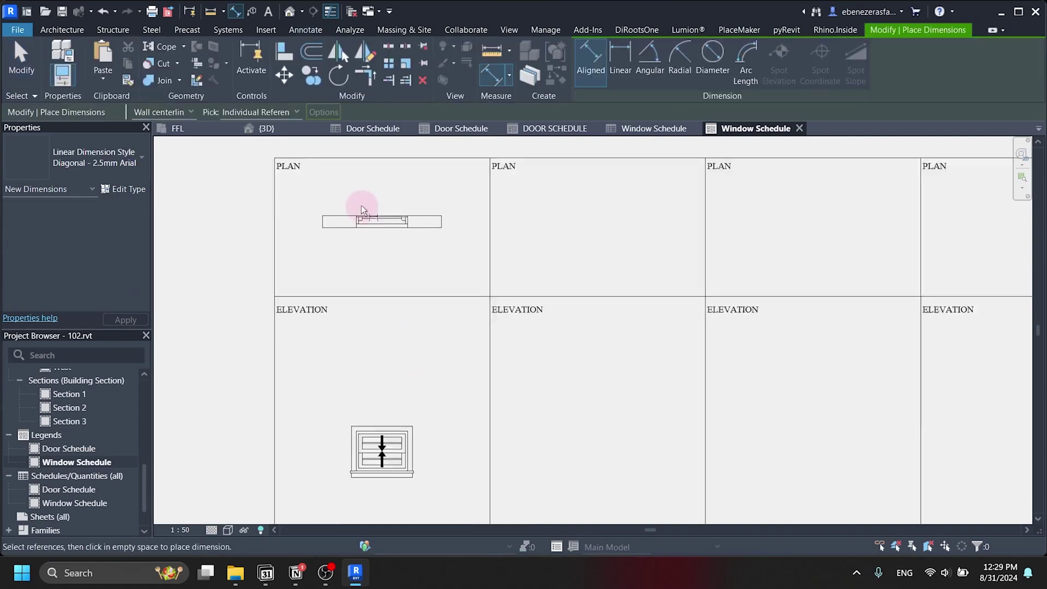
pyautogui.scroll(3, 350, 253)
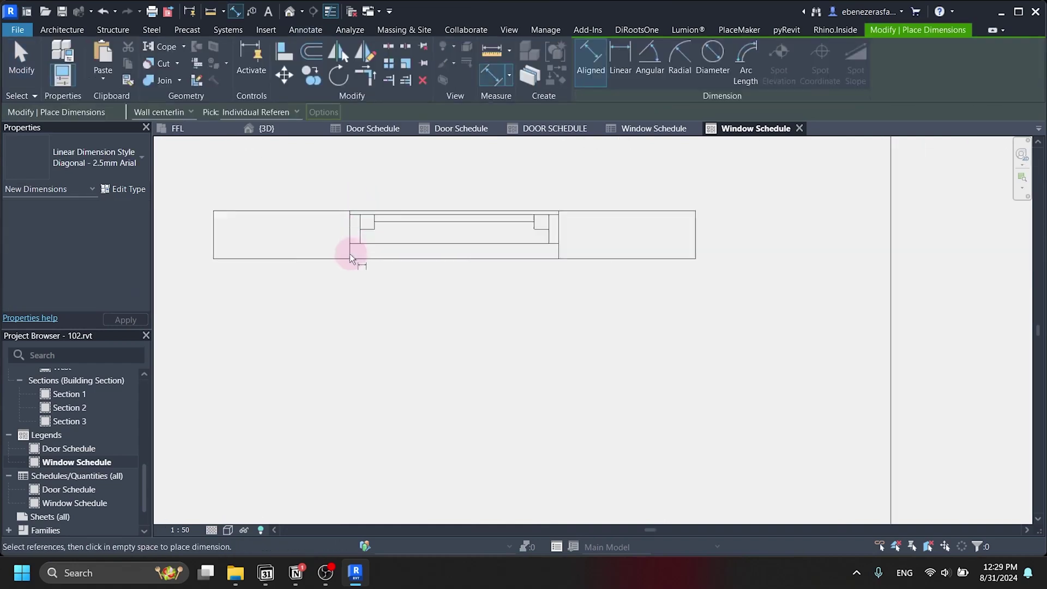
pyautogui.scroll(2, 353, 217)
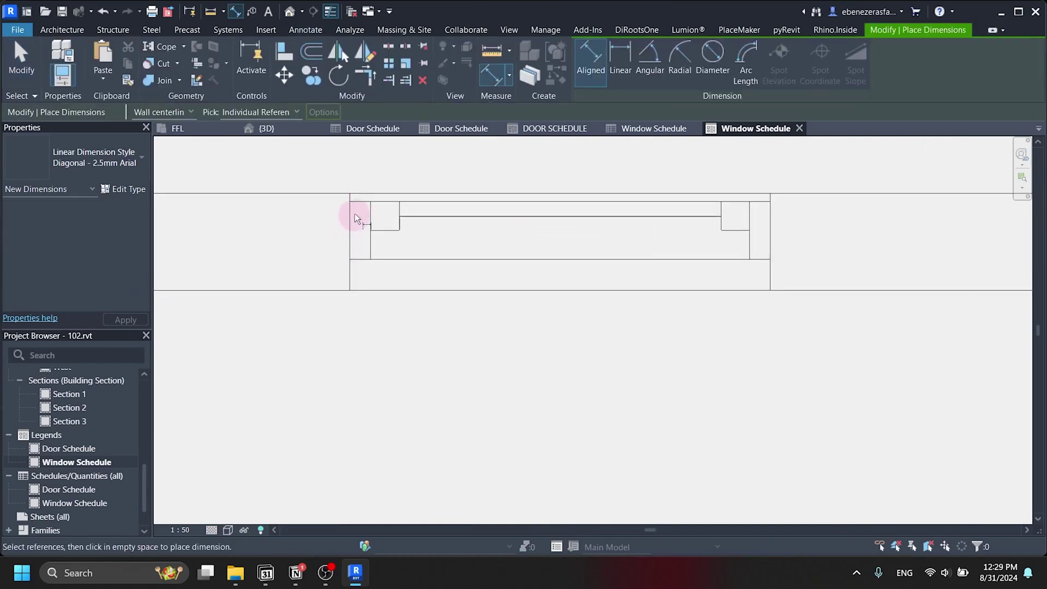
pyautogui.click(329, 12)
pyautogui.scroll(-1, 377, 313)
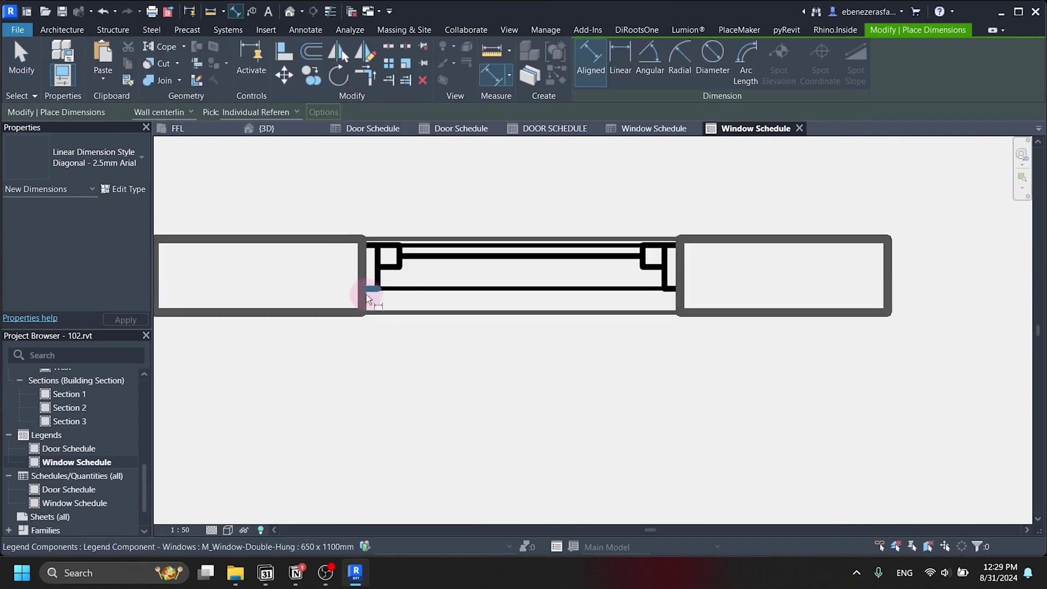
pyautogui.scroll(-5, 414, 333)
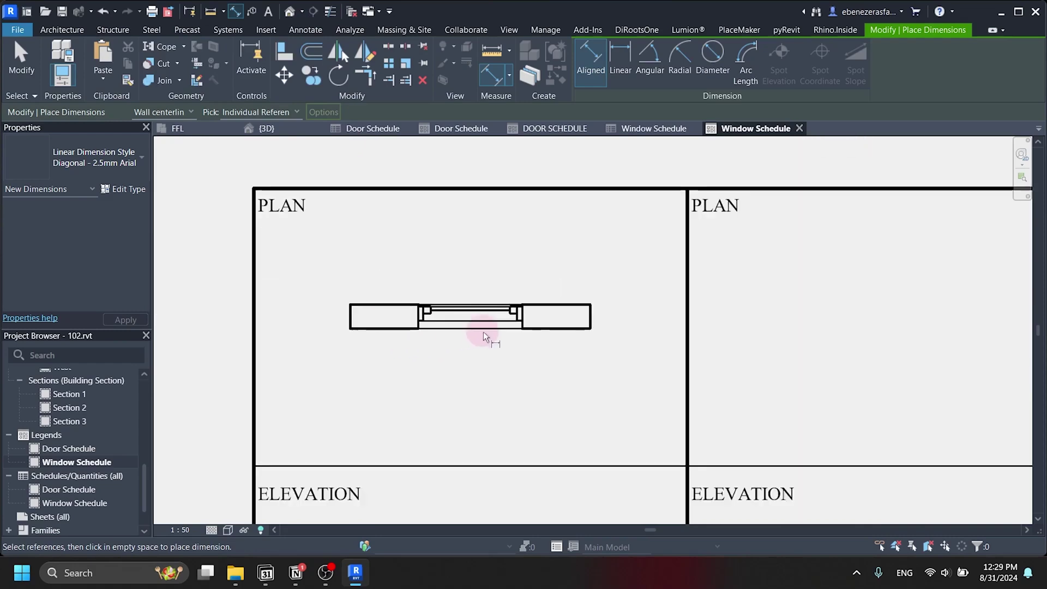
pyautogui.scroll(5, 453, 328)
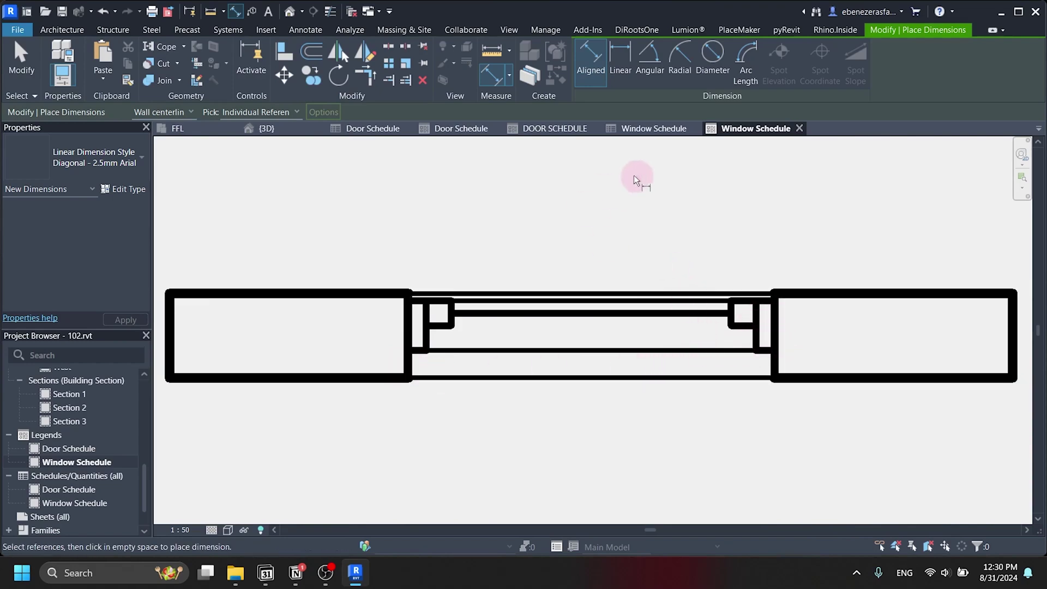
# - Draw short vertical detail lines in the Thin Lines style along both jambs of the window plan opening
pyautogui.click(321, 30)
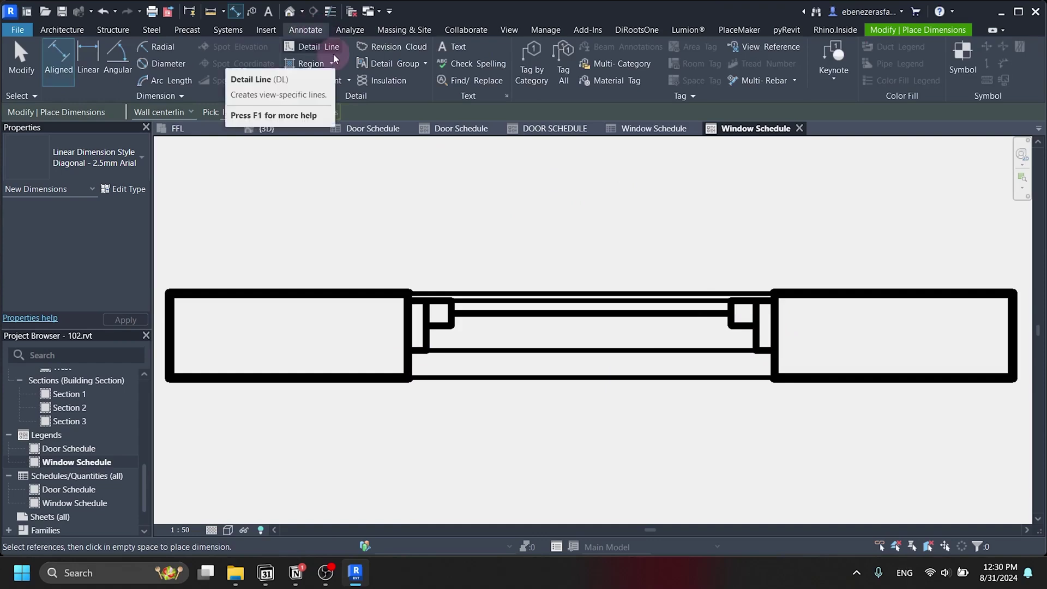
pyautogui.click(312, 48)
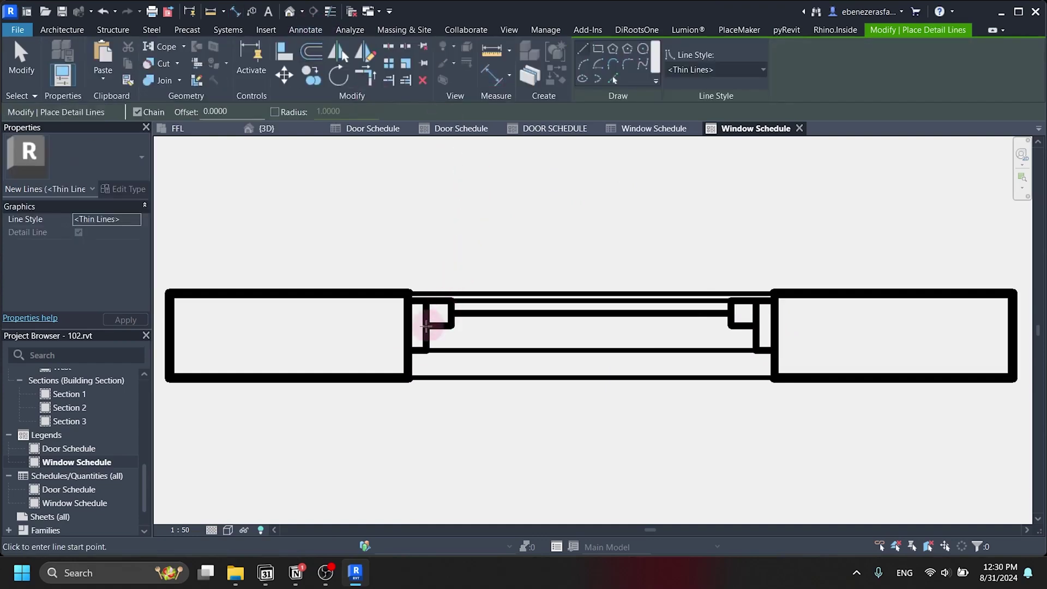
pyautogui.scroll(3, 412, 328)
pyautogui.click(405, 267)
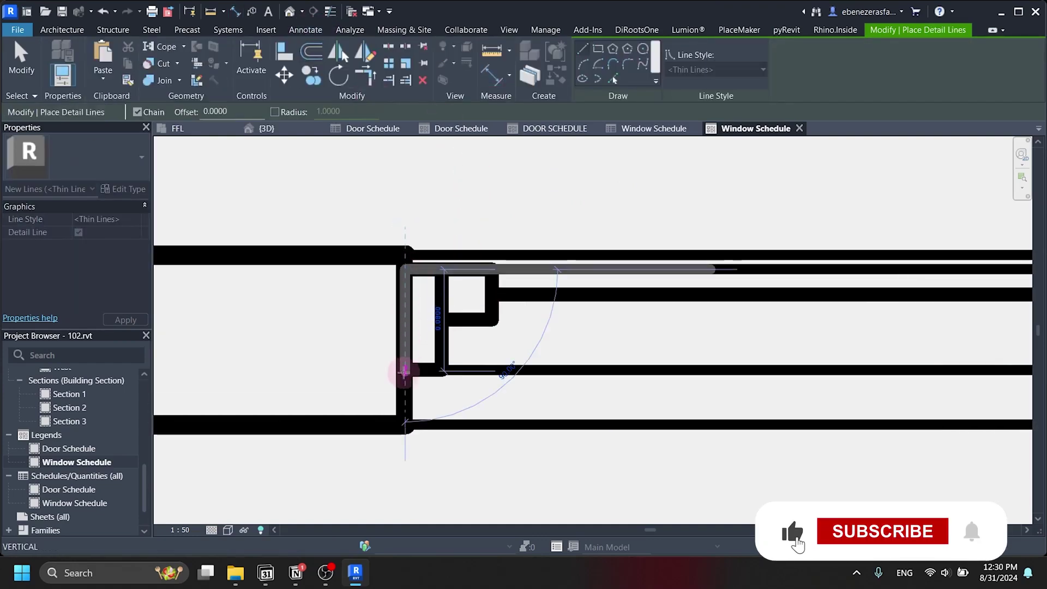
pyautogui.scroll(-2, 503, 269)
pyautogui.press('Escape')
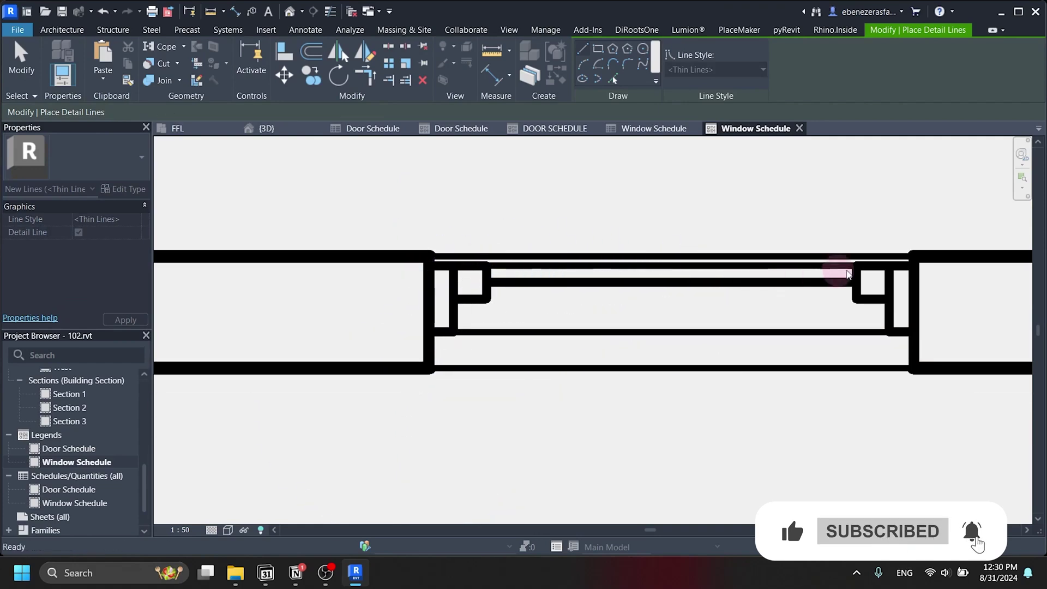
pyautogui.scroll(2, 939, 257)
pyautogui.click(898, 275)
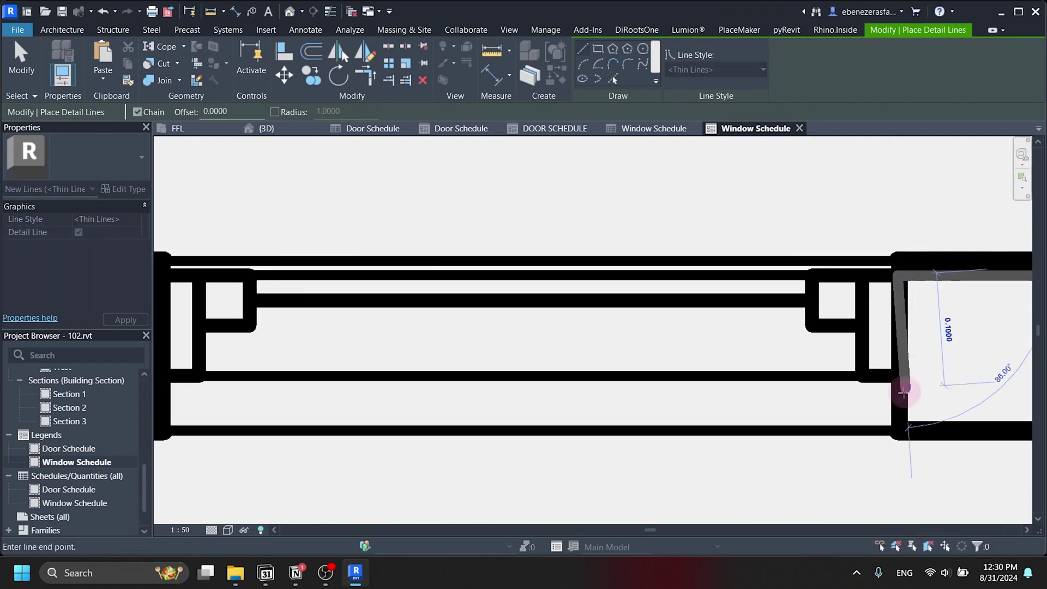
pyautogui.press('Escape')
pyautogui.press('Escape')
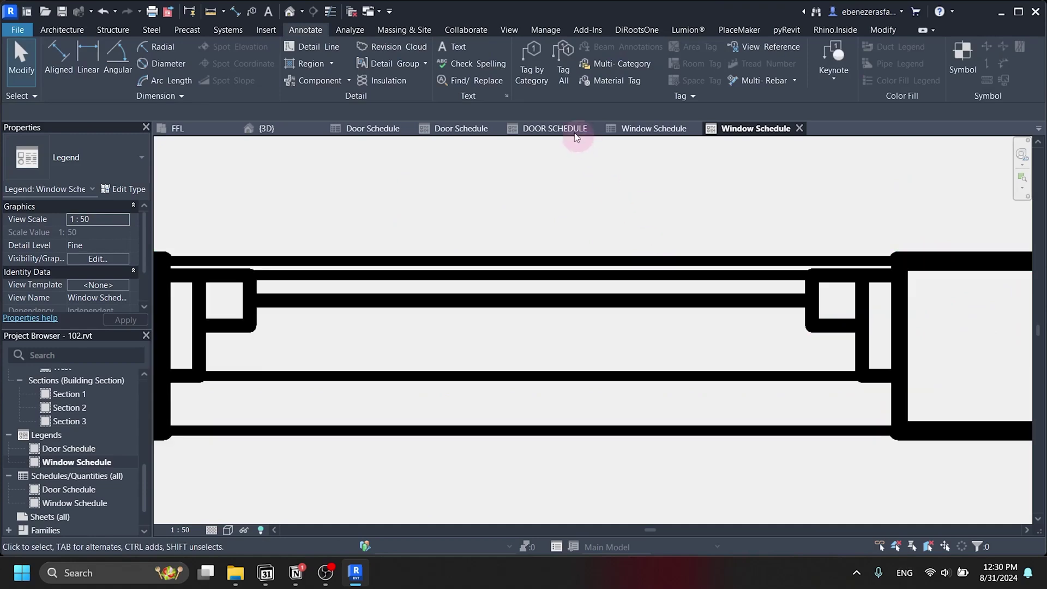
# - Add an aligned dimension for the opening width between the two jambs, placed below the window plan
pyautogui.click(883, 30)
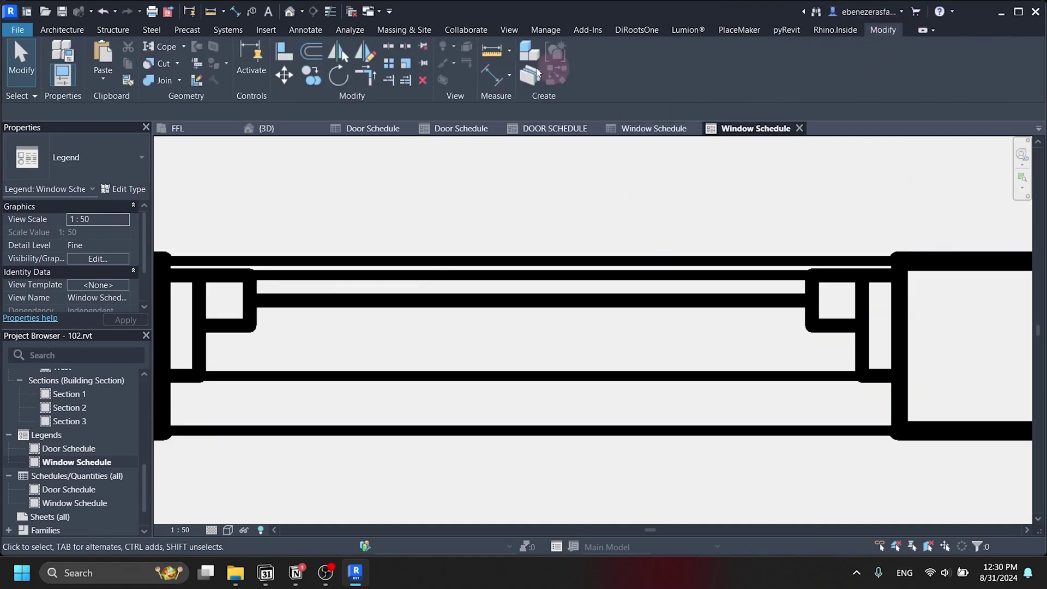
pyautogui.click(495, 72)
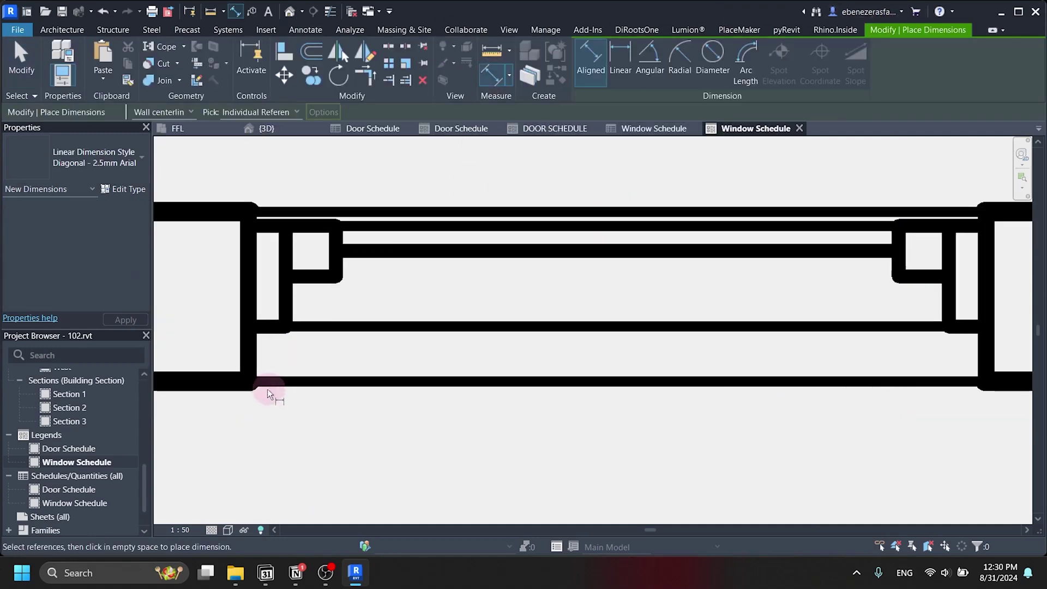
pyautogui.click(245, 339)
pyautogui.scroll(-3, 434, 359)
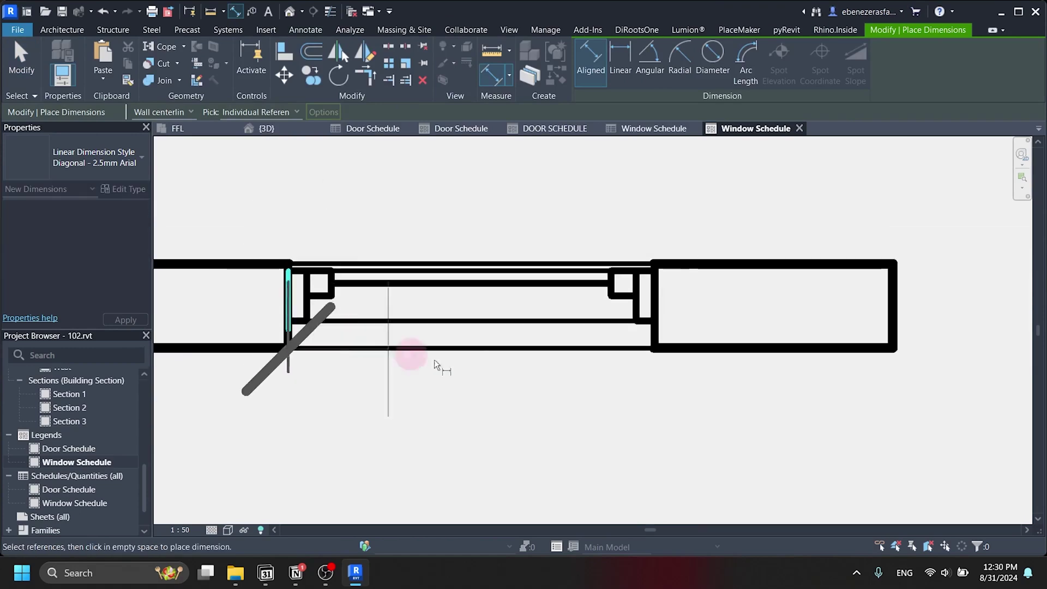
pyautogui.scroll(3, 675, 333)
pyautogui.click(669, 303)
pyautogui.scroll(-4, 620, 381)
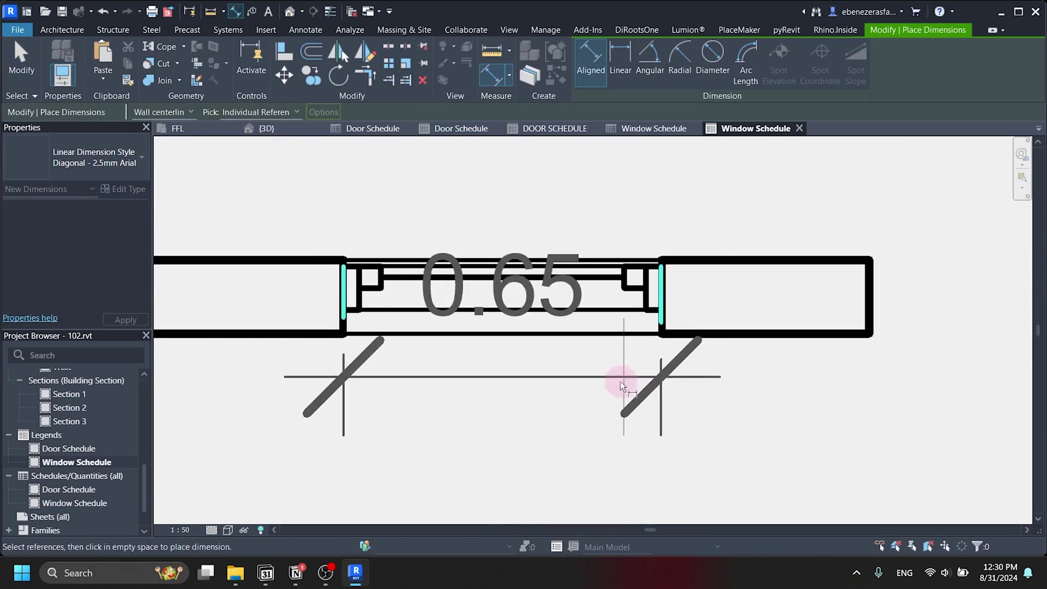
pyautogui.click(590, 441)
# - Add an aligned dimension for the window width between the inner vertical frame edges, placed above the front elevation
pyautogui.scroll(-3, 566, 257)
pyautogui.scroll(-2, 568, 262)
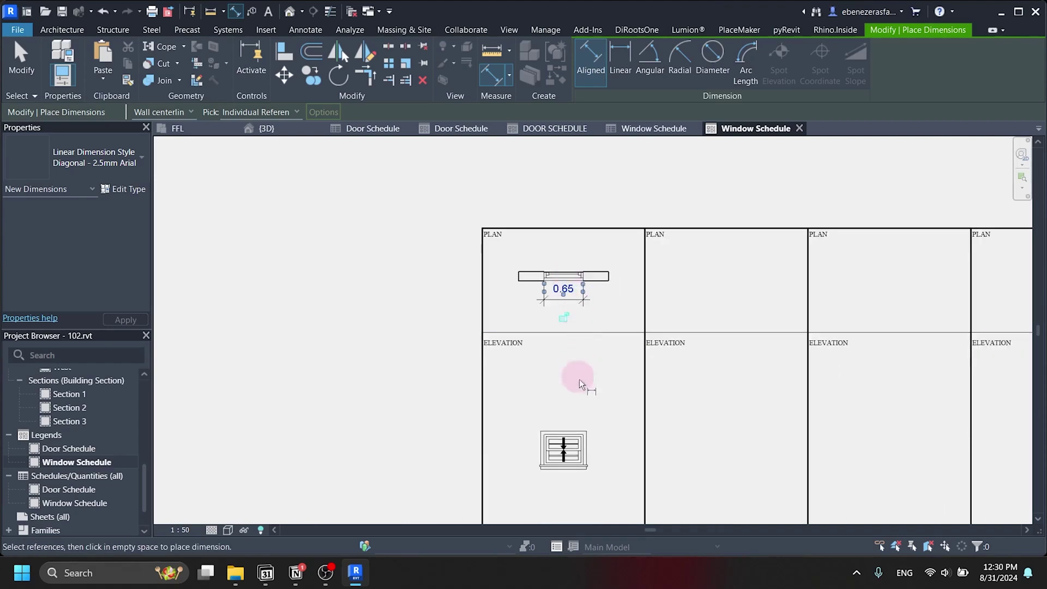
pyautogui.scroll(4, 592, 464)
pyautogui.scroll(2, 595, 466)
pyautogui.click(547, 409)
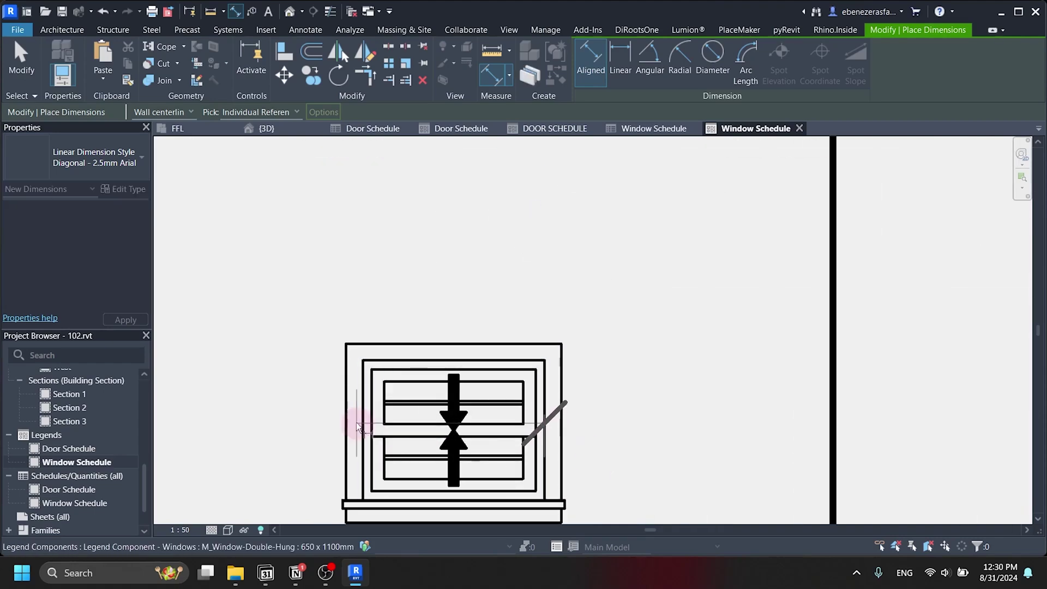
pyautogui.click(363, 421)
pyautogui.click(410, 308)
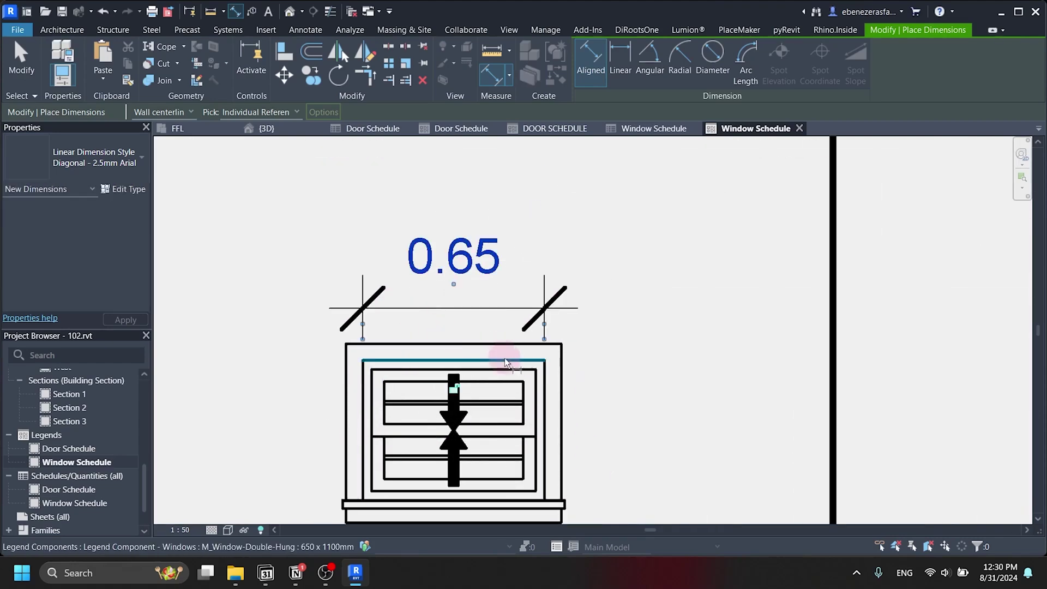
# - Add an aligned dimension for the window height between the inner frame's top edge and the sill, placed beside the front elevation
pyautogui.click(507, 361)
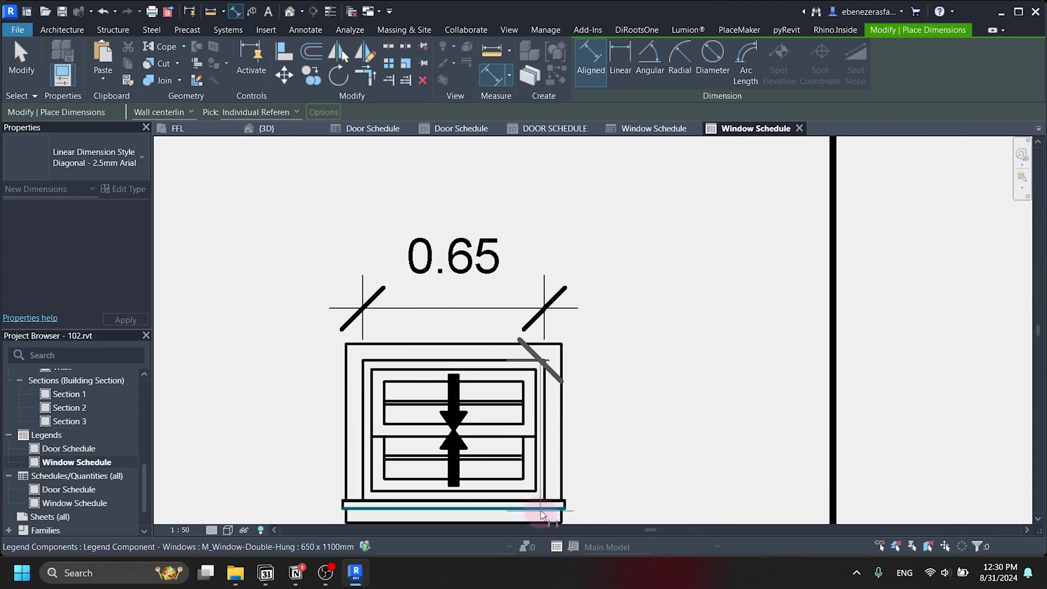
pyautogui.click(541, 502)
pyautogui.click(655, 482)
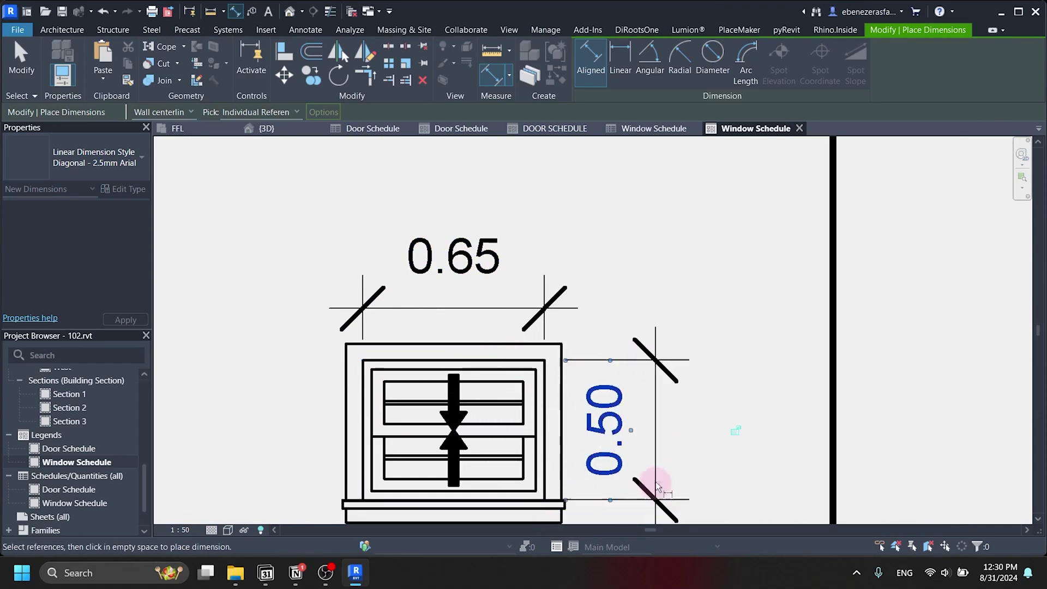
pyautogui.scroll(-3, 631, 269)
pyautogui.scroll(-5, 548, 210)
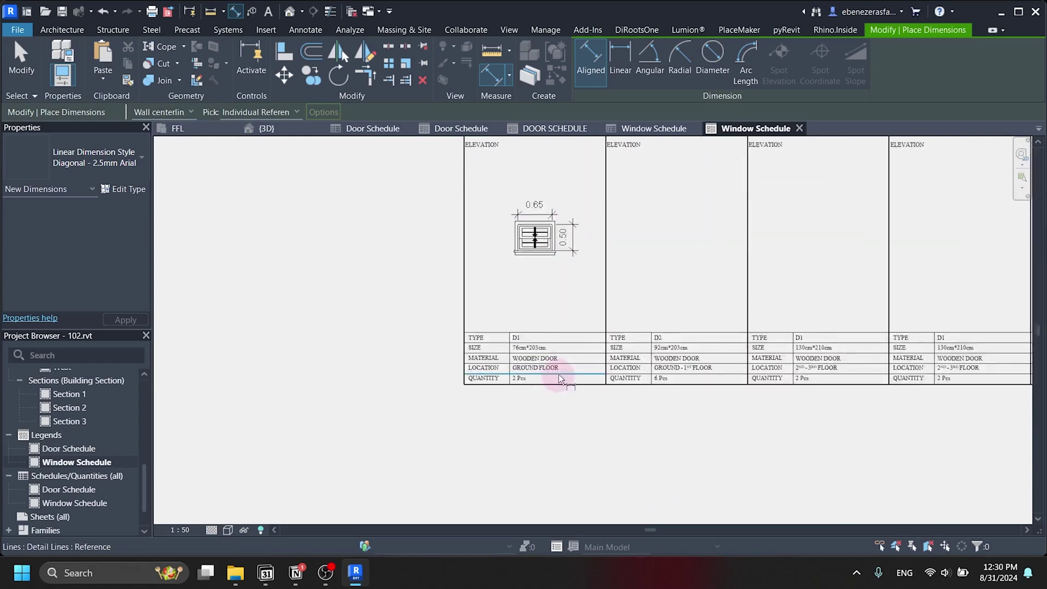
pyautogui.scroll(2, 599, 188)
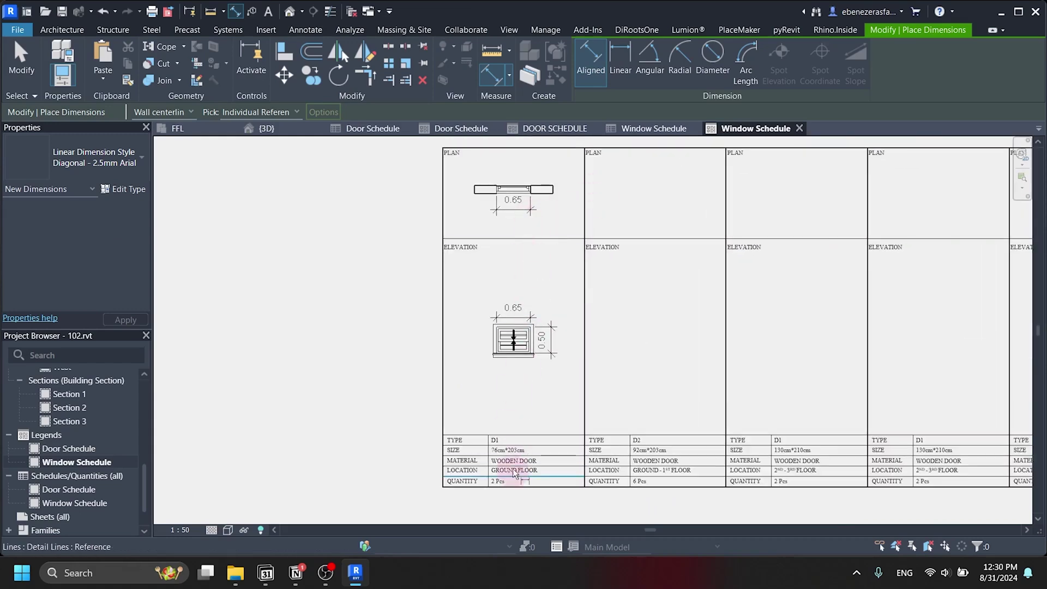
pyautogui.scroll(2, 511, 460)
pyautogui.scroll(2, 488, 436)
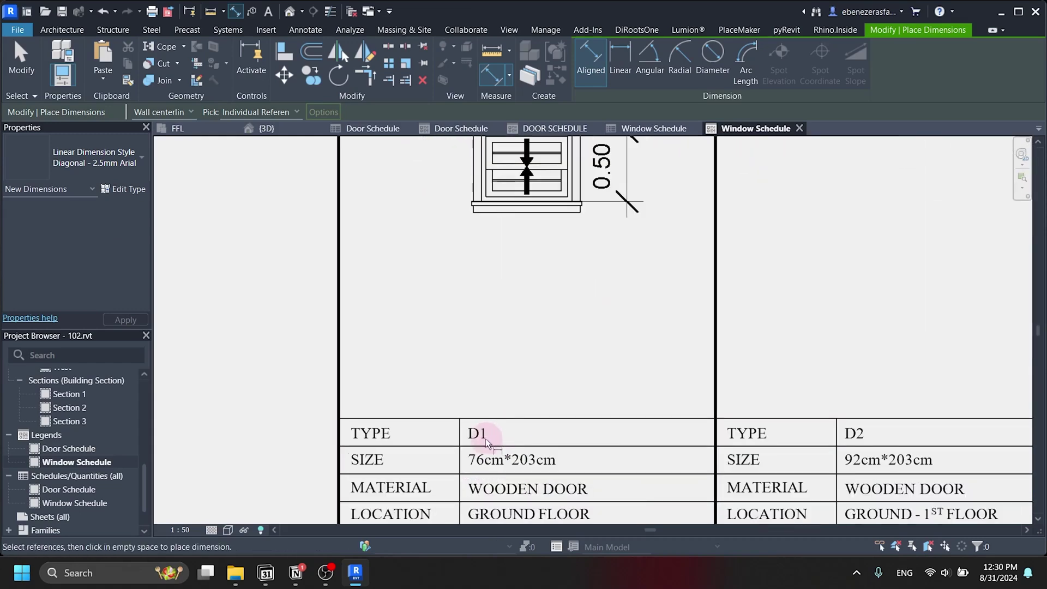
pyautogui.press('Escape')
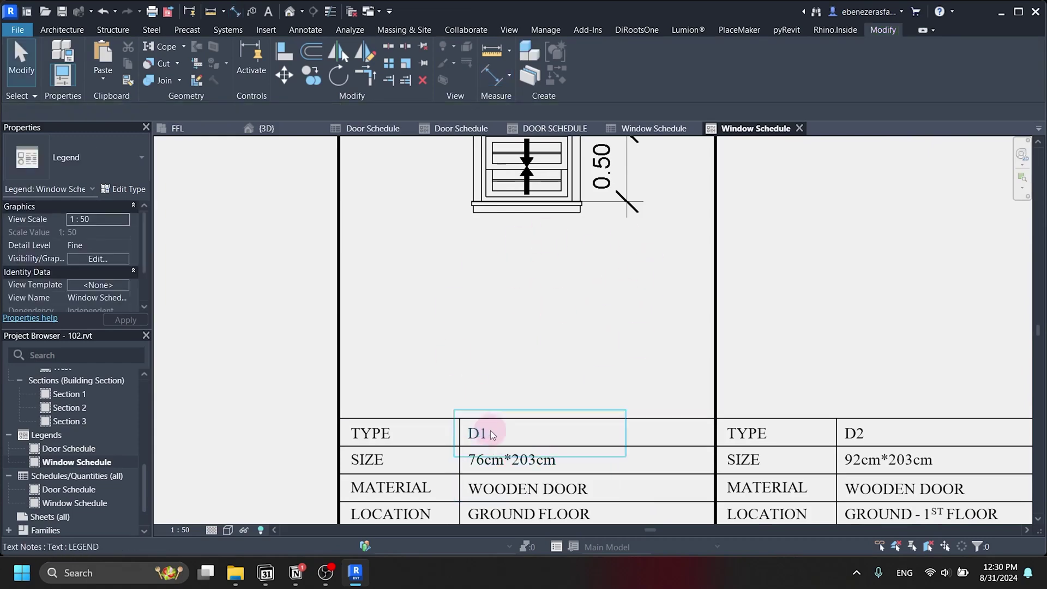
# - Replace the TYPE value in the first legend column with W1
pyautogui.doubleClick(483, 429)
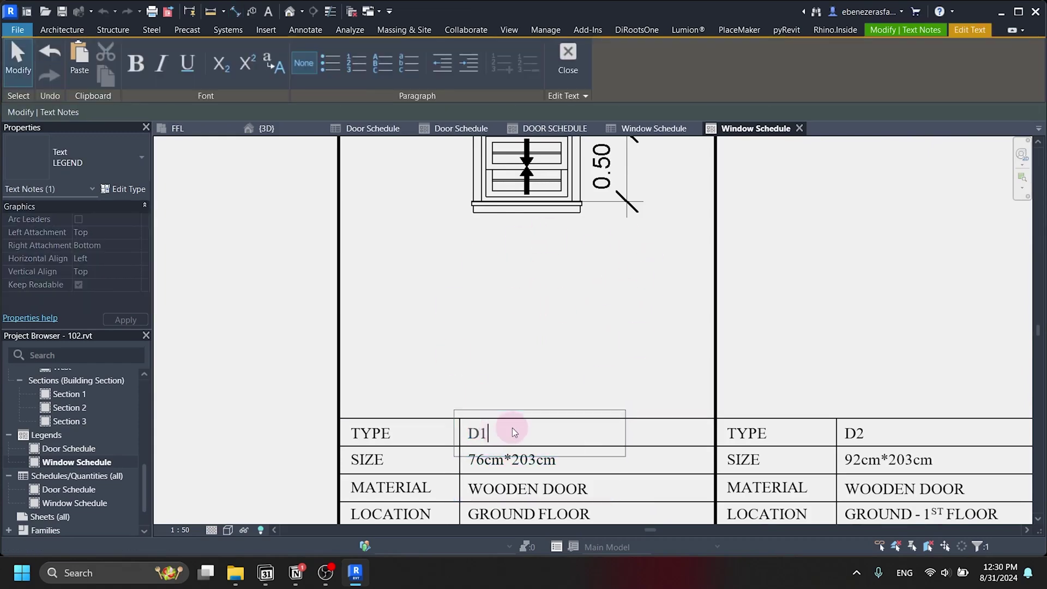
pyautogui.press('BackSpace')
pyautogui.press('BackSpace')
pyautogui.write('w')
pyautogui.press('Return')
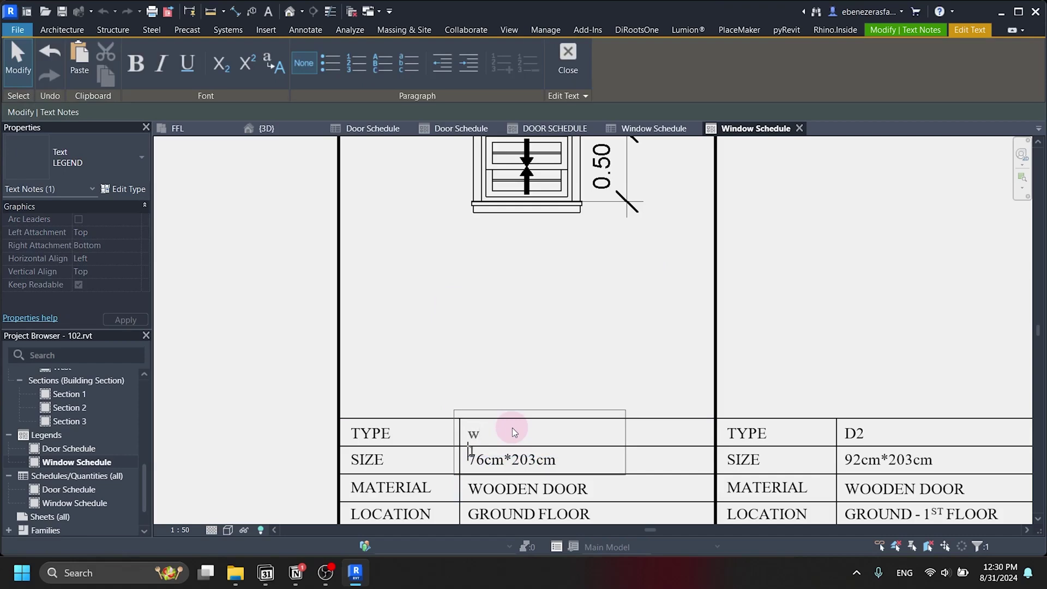
pyautogui.press('BackSpace')
pyautogui.write('1')
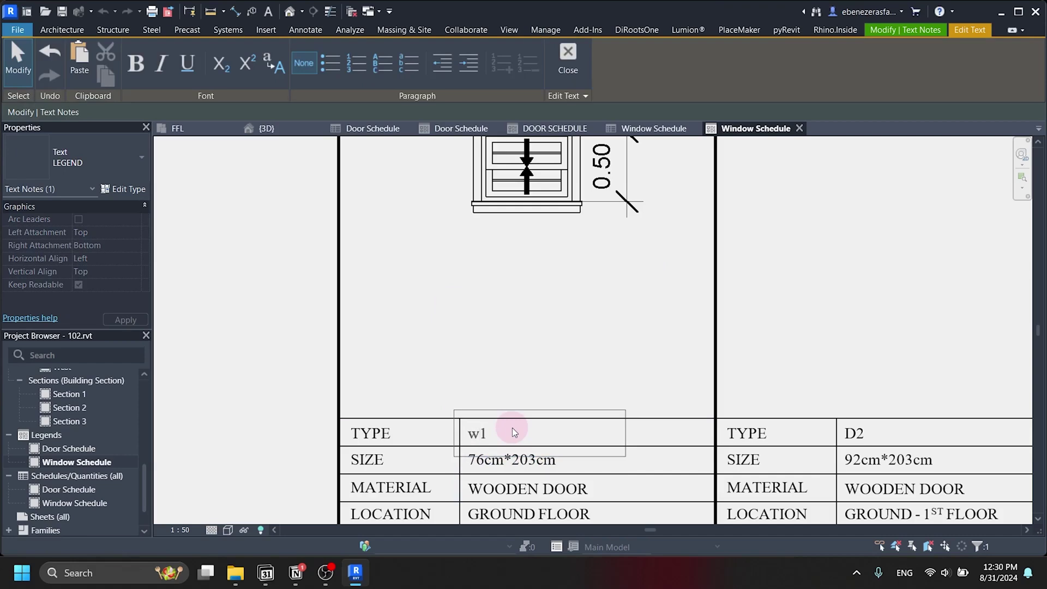
pyautogui.press('Left')
pyautogui.press('BackSpace')
pyautogui.write('W')
pyautogui.click(565, 351)
# - Set the SIZE value in the W1 column to 65cm*50cm
pyautogui.scroll(-2, 509, 431)
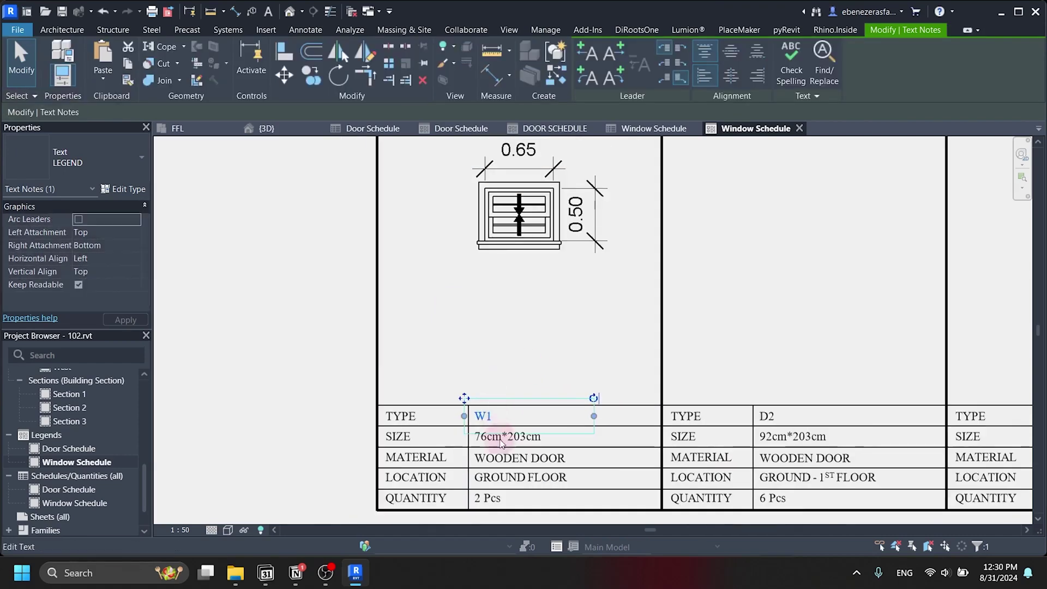
pyautogui.scroll(3, 498, 446)
pyautogui.click(502, 447)
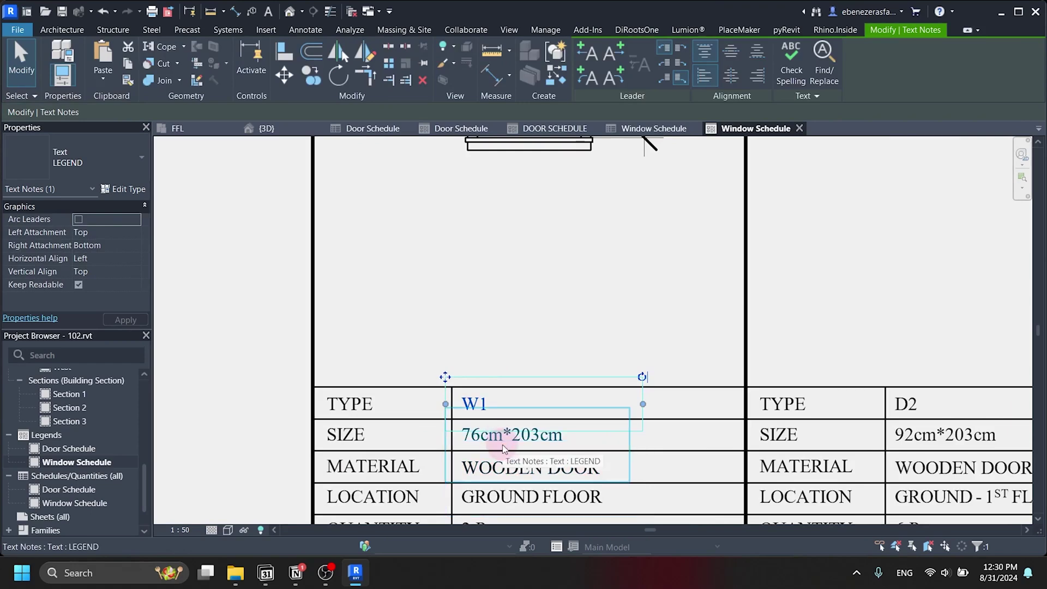
pyautogui.click(503, 446)
pyautogui.moveTo(482, 436); pyautogui.dragTo(456, 432)
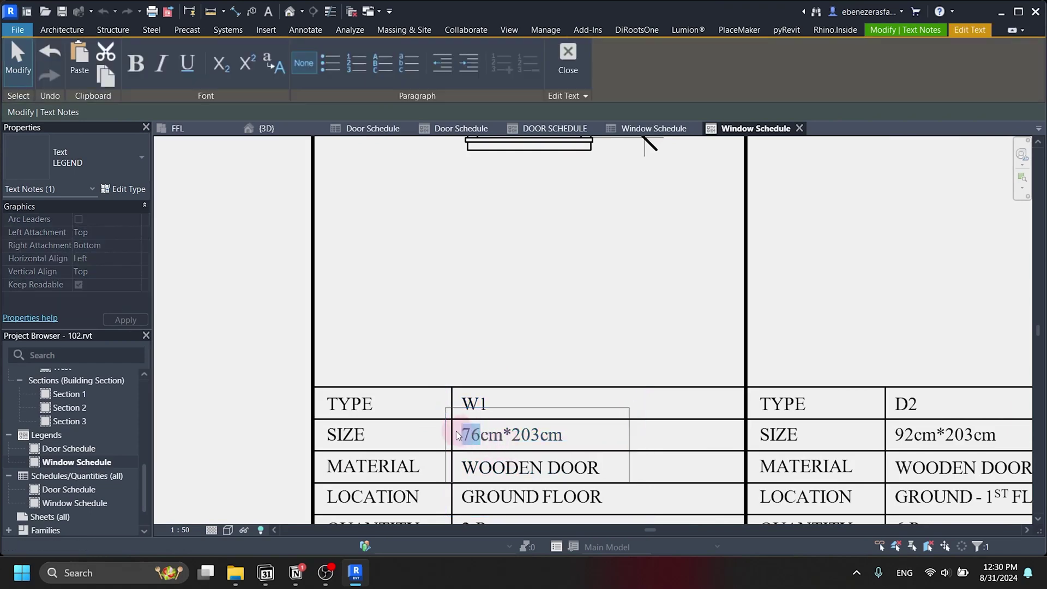
pyautogui.scroll(-2, 468, 433)
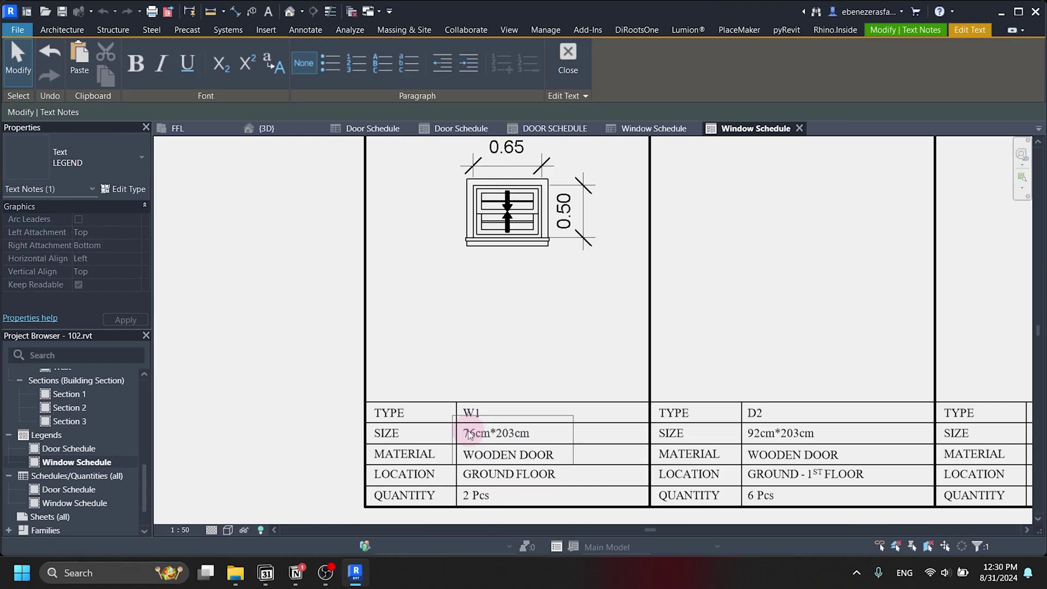
pyautogui.write('65')
pyautogui.press('Delete')
pyautogui.press('Delete')
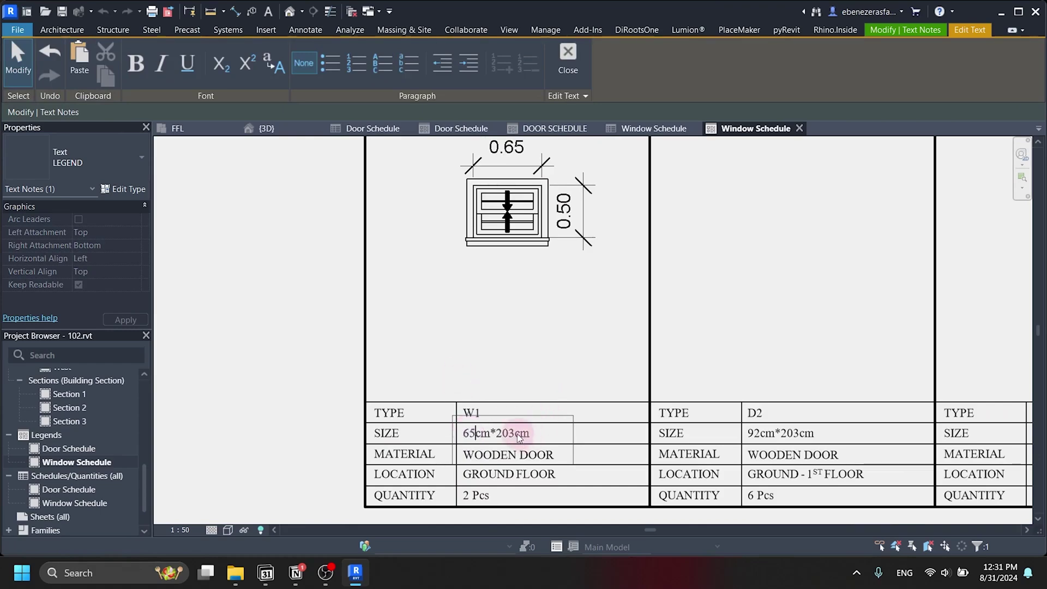
pyautogui.write('5')
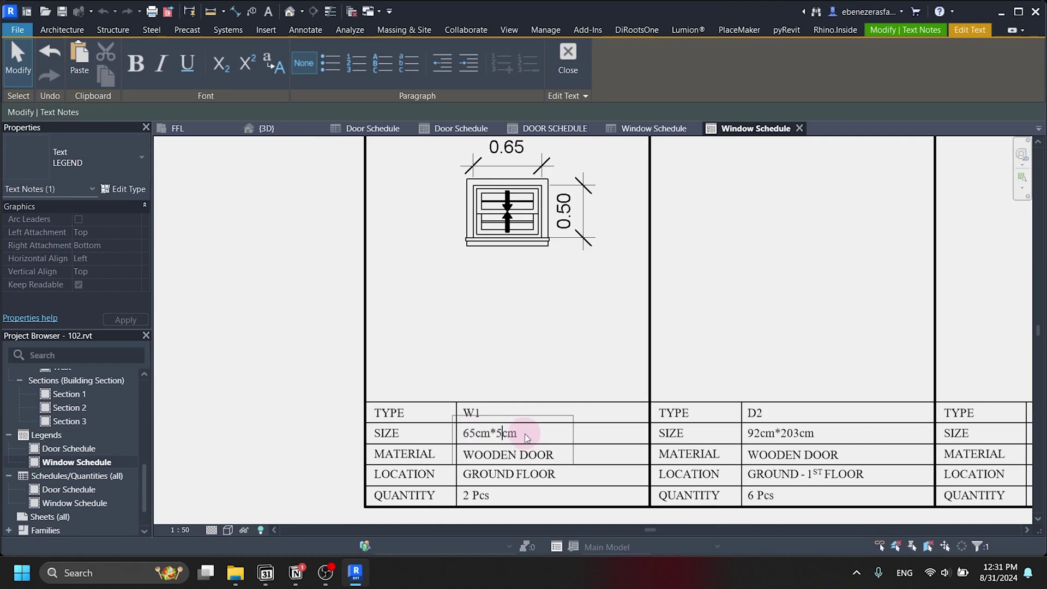
pyautogui.write('0')
pyautogui.click(564, 388)
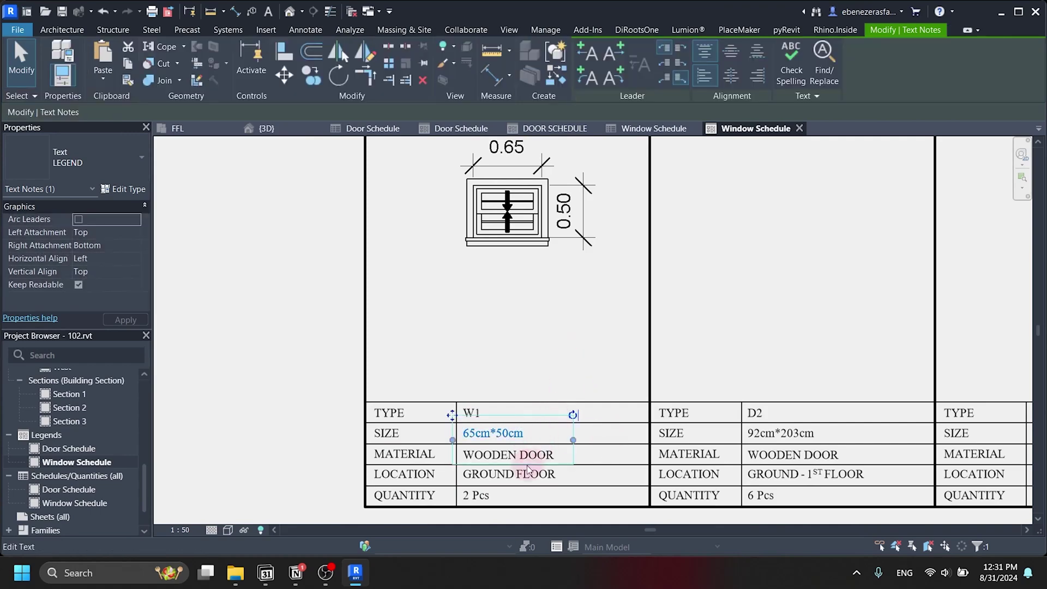
# - Replace the W1 material text with "6mm Almunium frame with 4mm clear glass" and widen the note to nearly the column's edge
pyautogui.doubleClick(509, 437)
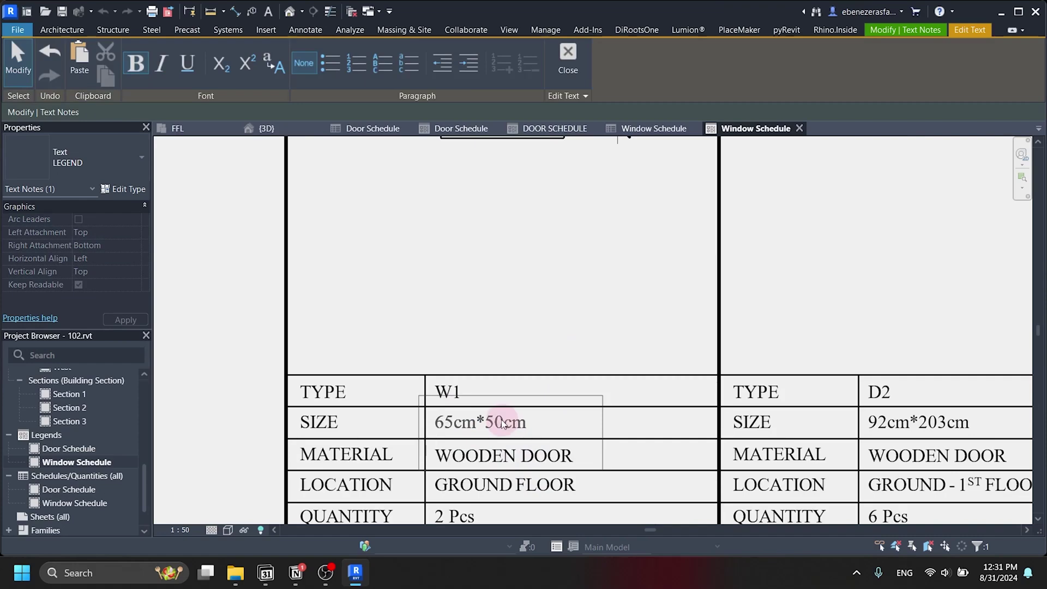
pyautogui.click(504, 461)
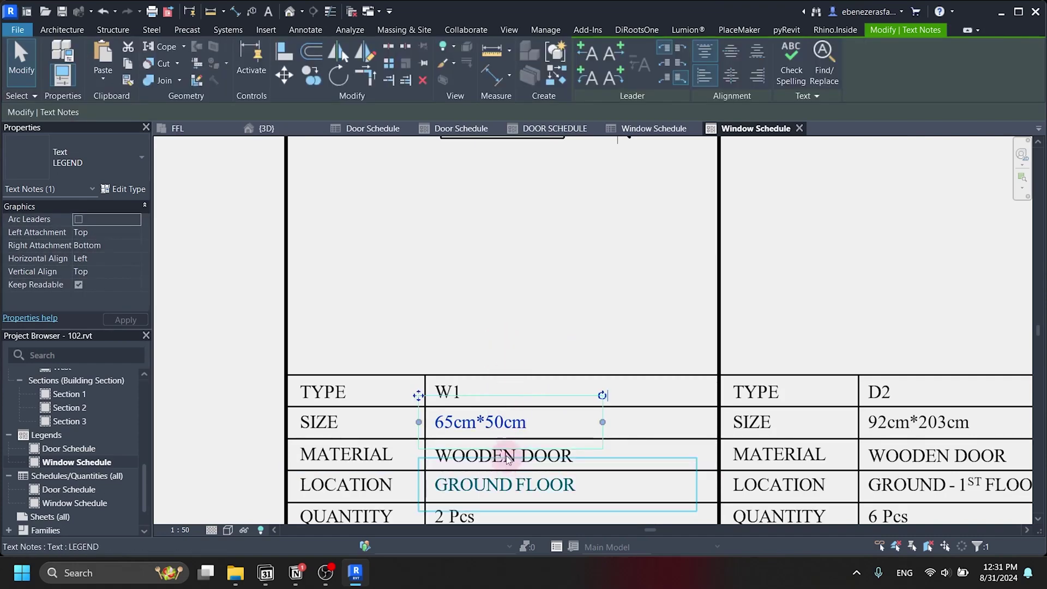
pyautogui.click(507, 460)
pyautogui.doubleClick(461, 452)
pyautogui.doubleClick(462, 453)
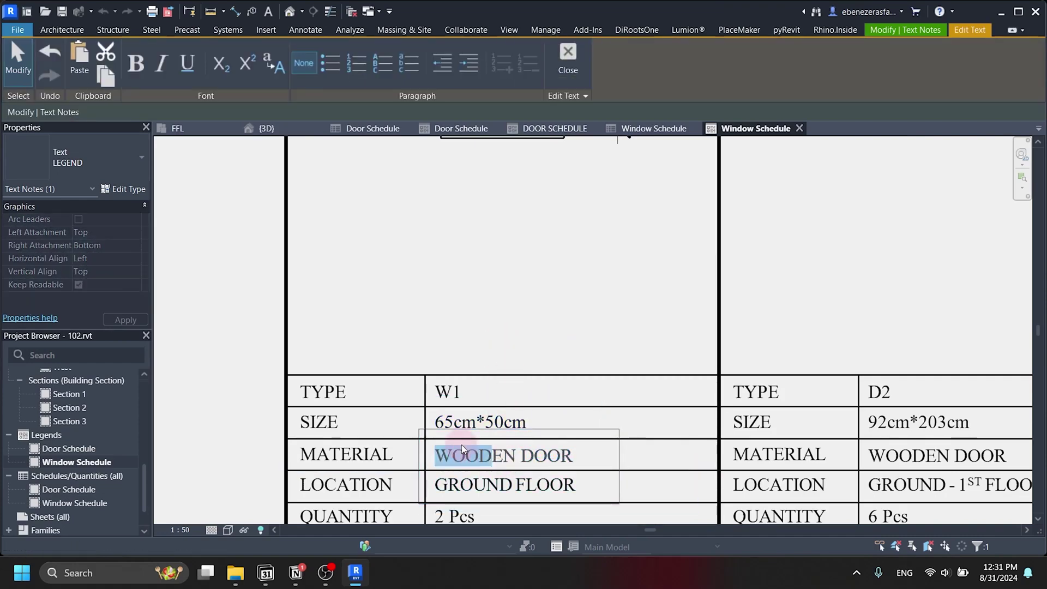
pyautogui.tripleClick(461, 452)
pyautogui.write('6')
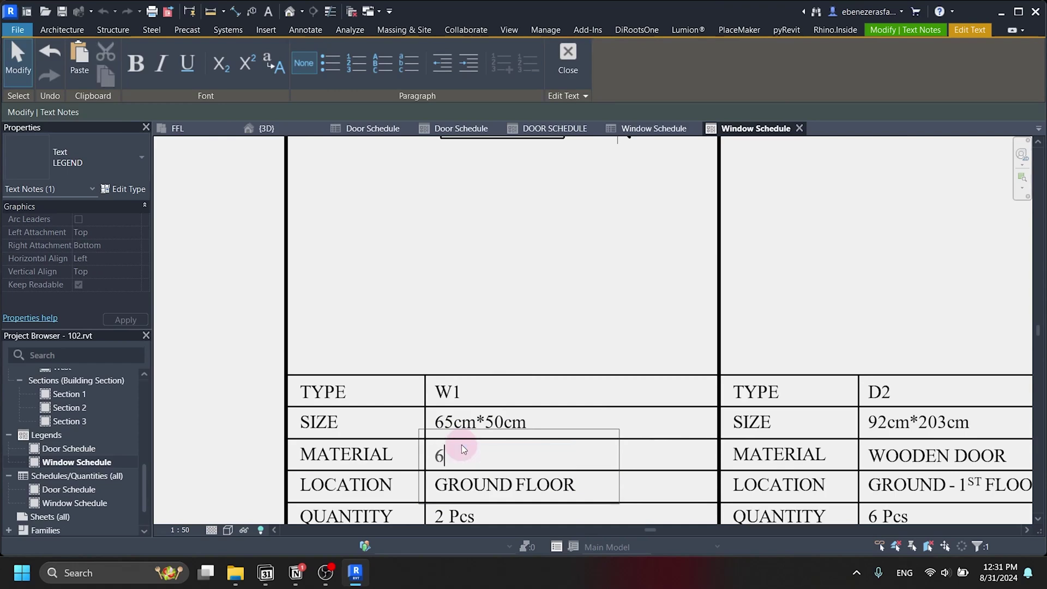
pyautogui.write('mu')
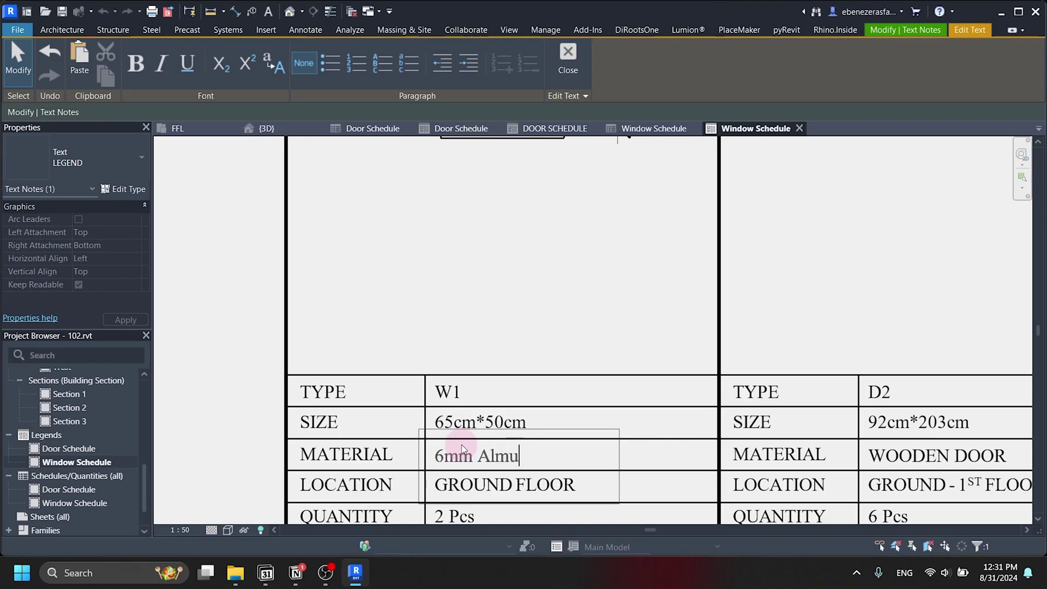
pyautogui.write('nium frame with')
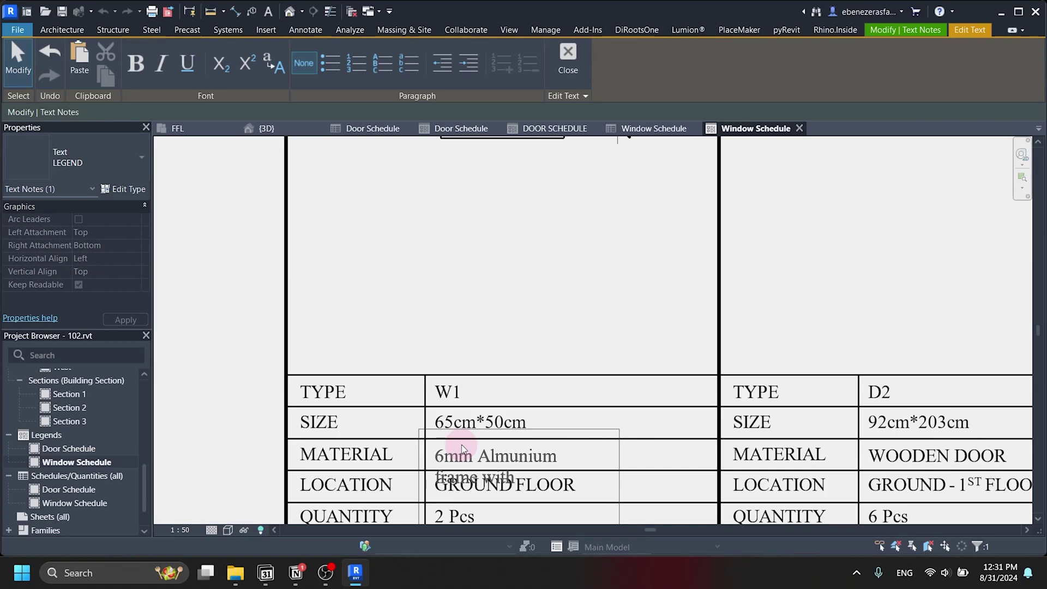
pyautogui.write(' 4mm clear glass')
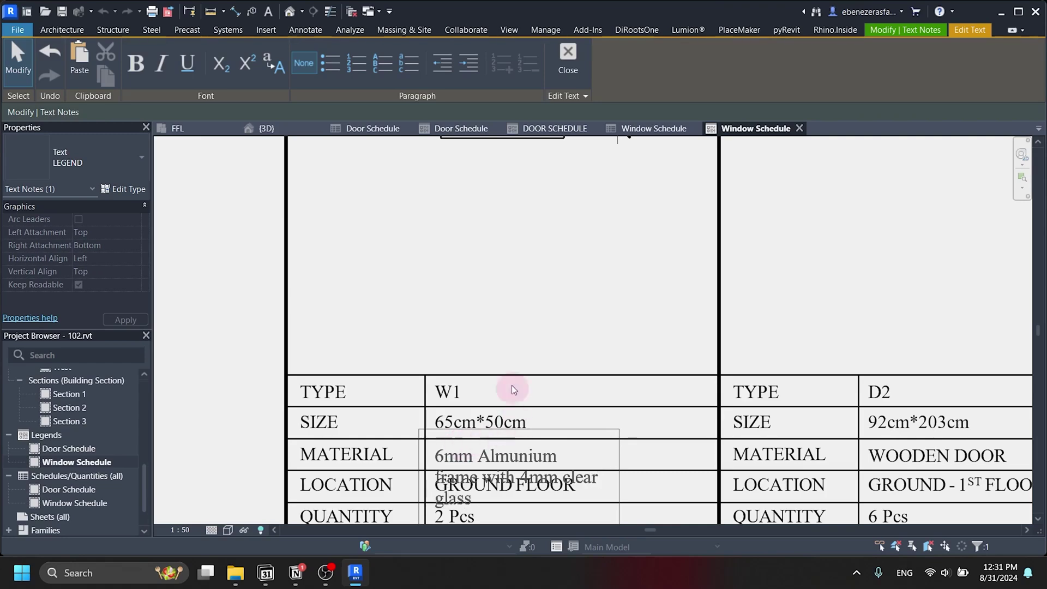
pyautogui.click(509, 331)
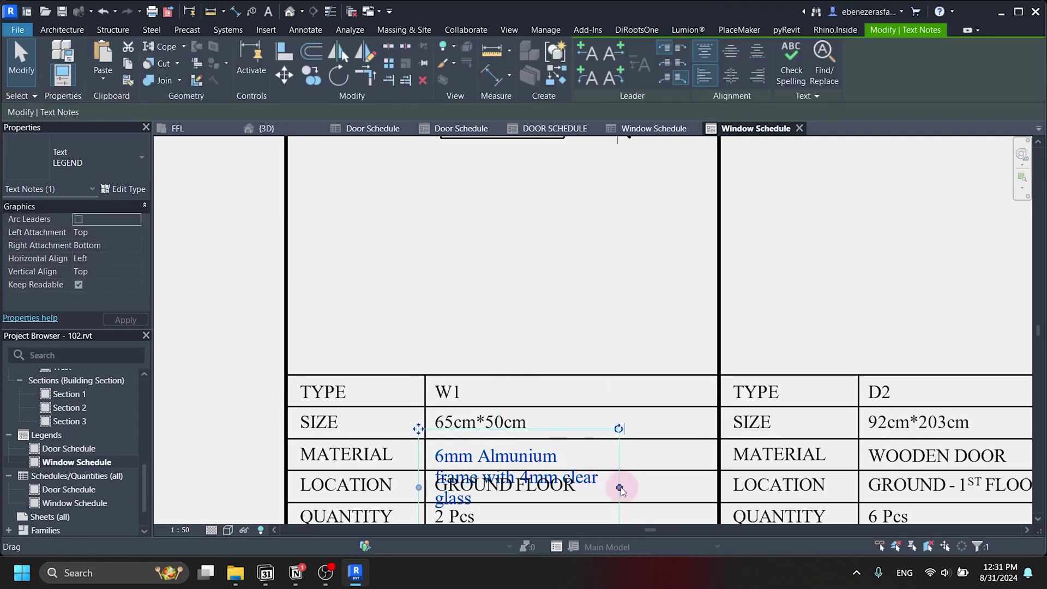
pyautogui.moveTo(621, 488); pyautogui.dragTo(703, 478)
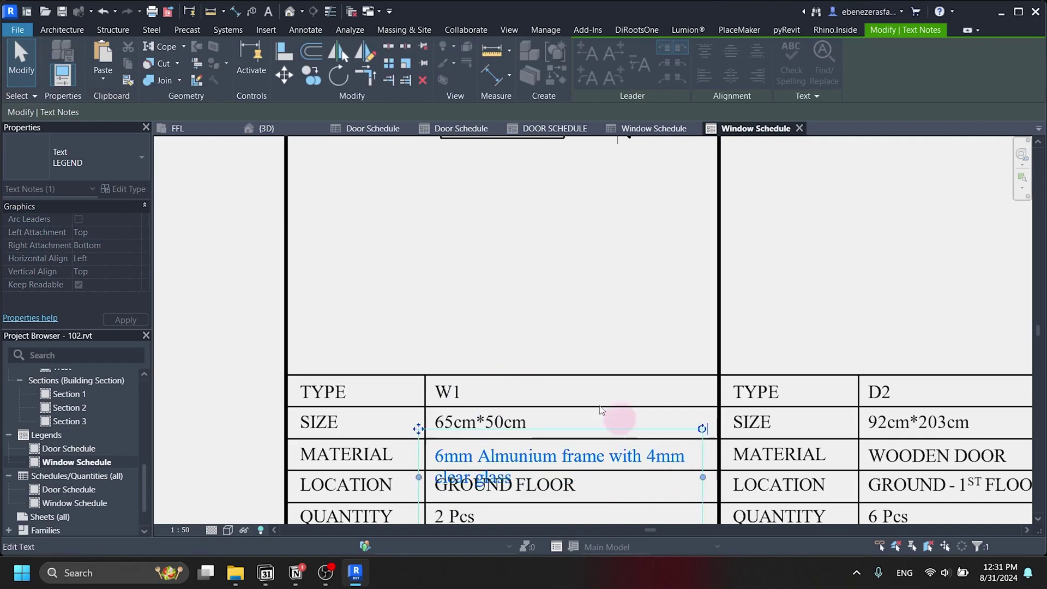
# - Move the table's bottom border and the line between LOCATION and QUANTITY down in the W1 column to make room for taller rows
pyautogui.scroll(-3, 490, 392)
pyautogui.scroll(2, 447, 393)
pyautogui.click(480, 442)
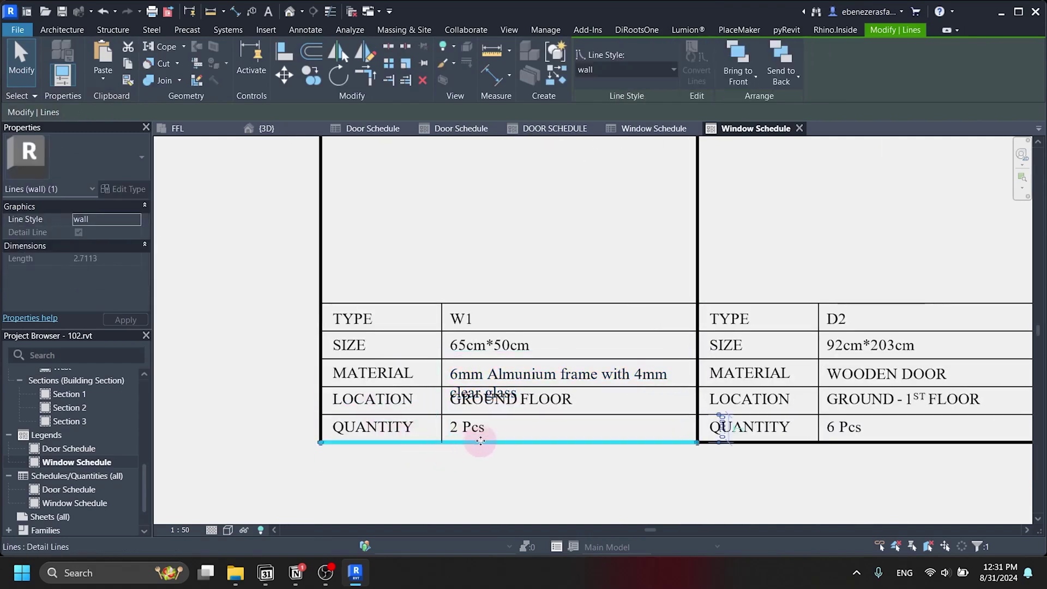
pyautogui.moveTo(480, 441); pyautogui.dragTo(484, 482)
pyautogui.click(520, 415)
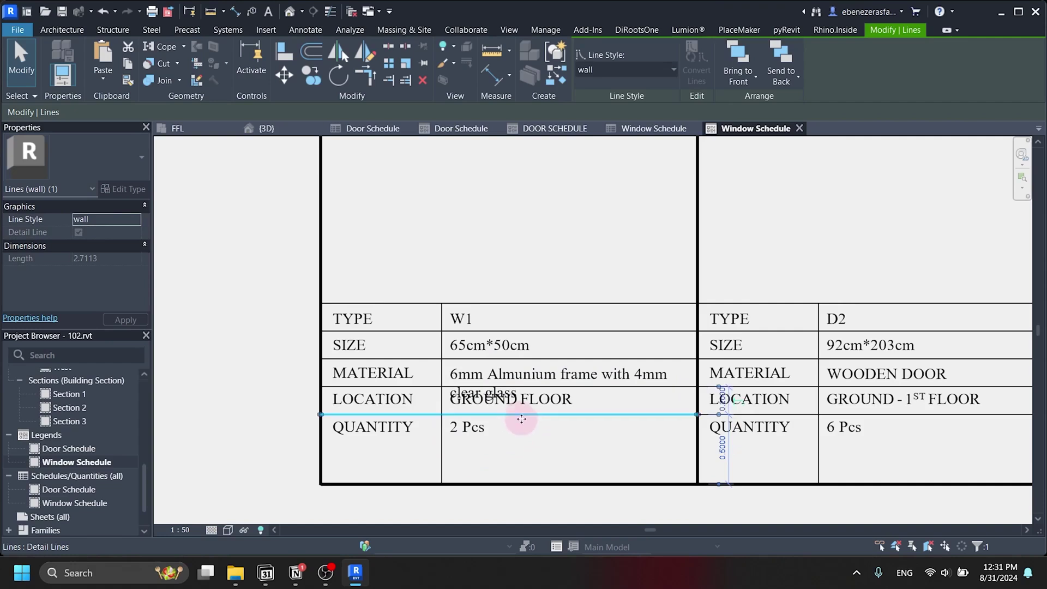
pyautogui.moveTo(522, 417); pyautogui.dragTo(533, 447)
# - Move the QUANTITY and LOCATION labels with their values down into their shifted rows in the W1 column
pyautogui.click(414, 431)
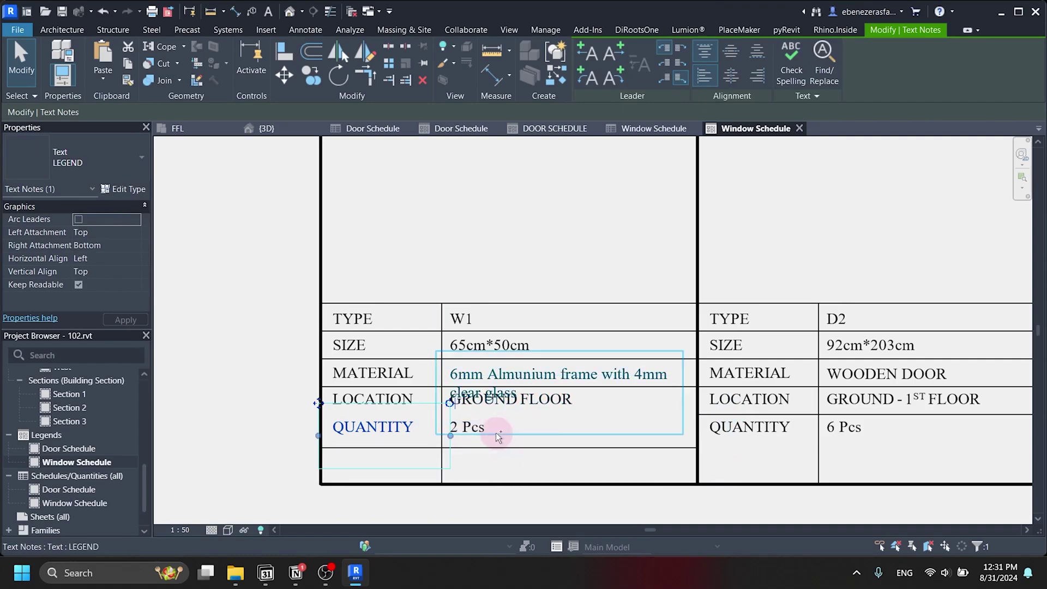
pyautogui.keyDown('ctrl'); pyautogui.click(473, 432); pyautogui.keyUp('ctrl')
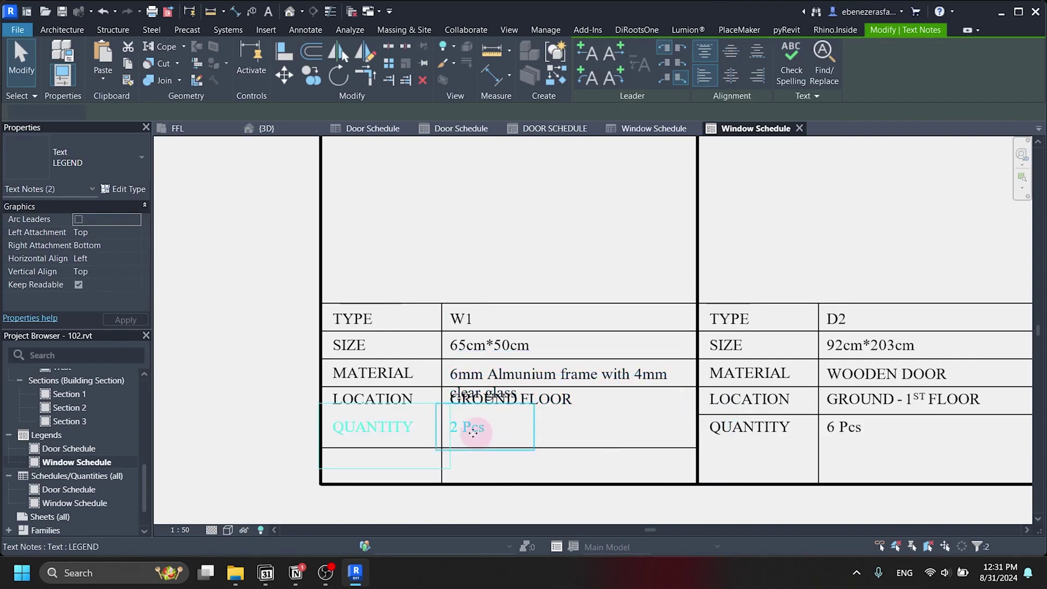
pyautogui.moveTo(409, 429); pyautogui.dragTo(408, 470)
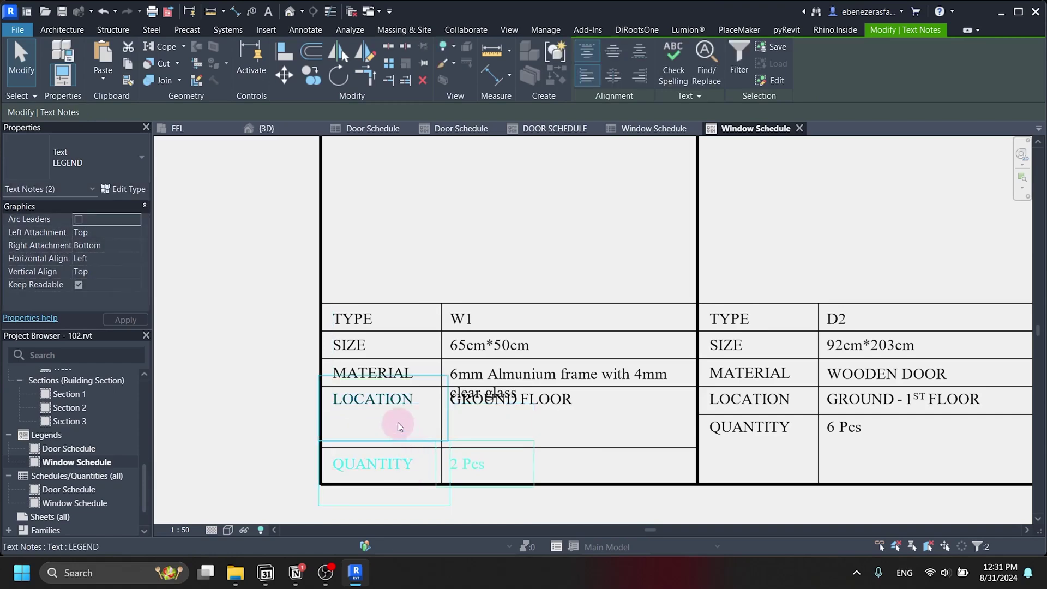
pyautogui.click(382, 400)
pyautogui.keyDown('ctrl'); pyautogui.click(497, 407); pyautogui.keyUp('ctrl')
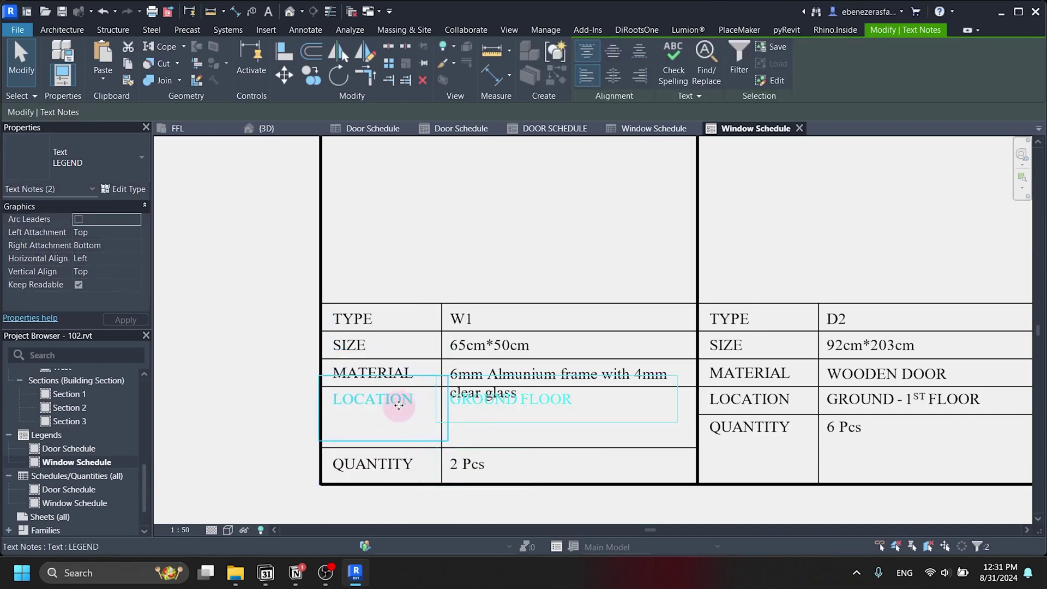
pyautogui.moveTo(399, 406); pyautogui.dragTo(398, 433)
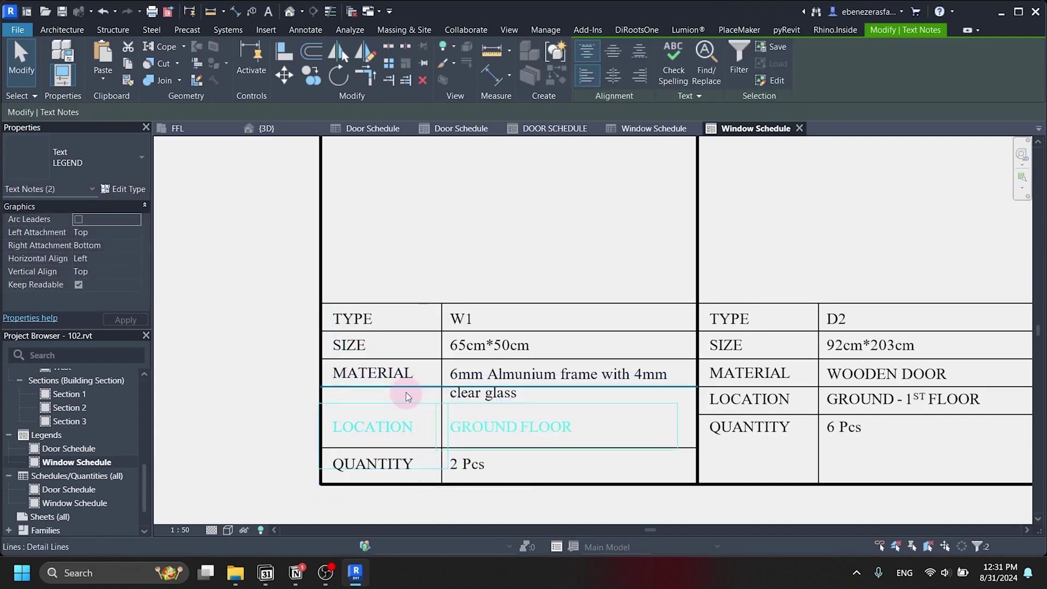
# - Lower the line beneath the W1 column's MATERIAL row below the two-line text and shift the MATERIAL label slightly down
pyautogui.click(406, 392)
pyautogui.moveTo(405, 392); pyautogui.dragTo(414, 414)
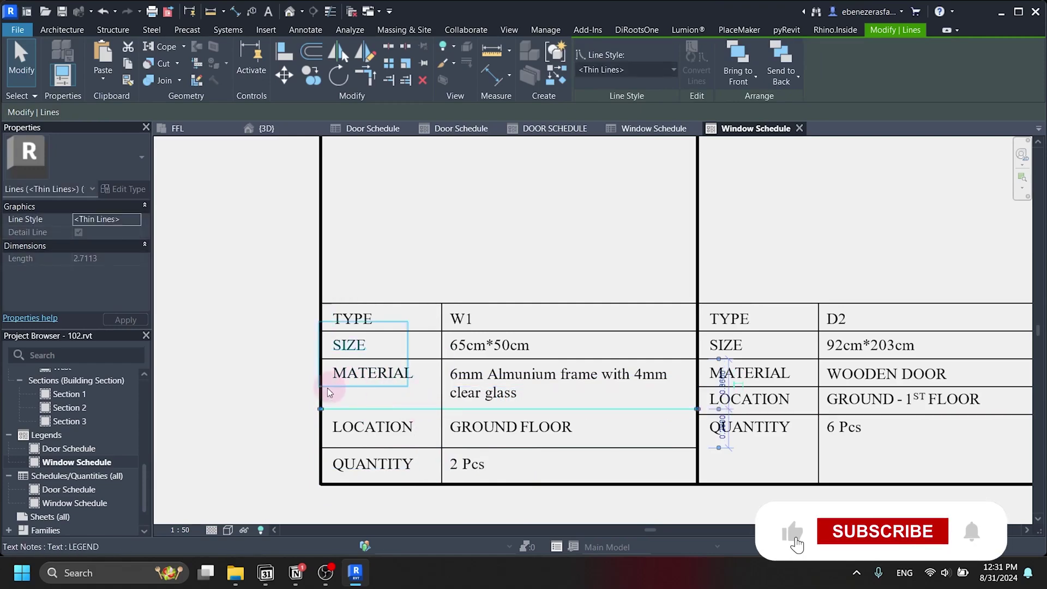
pyautogui.click(285, 384)
pyautogui.click(378, 378)
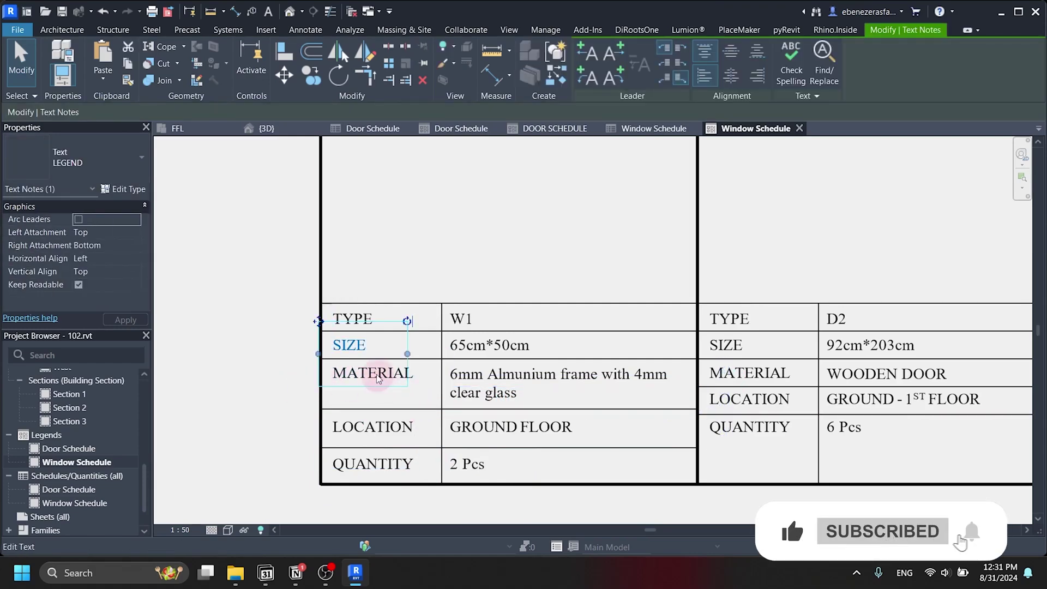
pyautogui.click(379, 378)
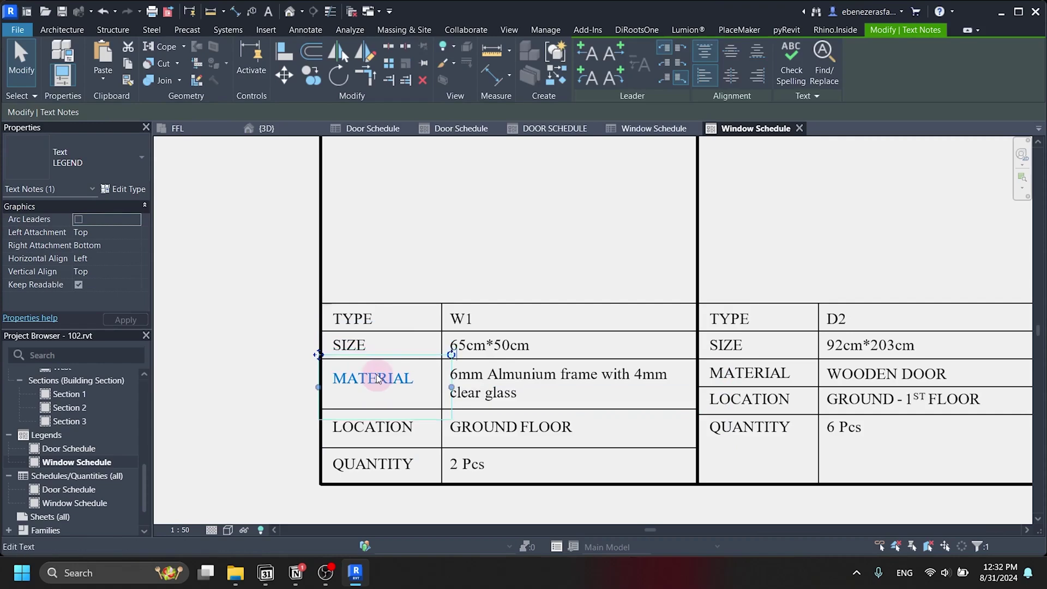
# - Nudge the MATERIAL label slightly down so it is vertically centred in the W1 column's material row
pyautogui.press('Down')
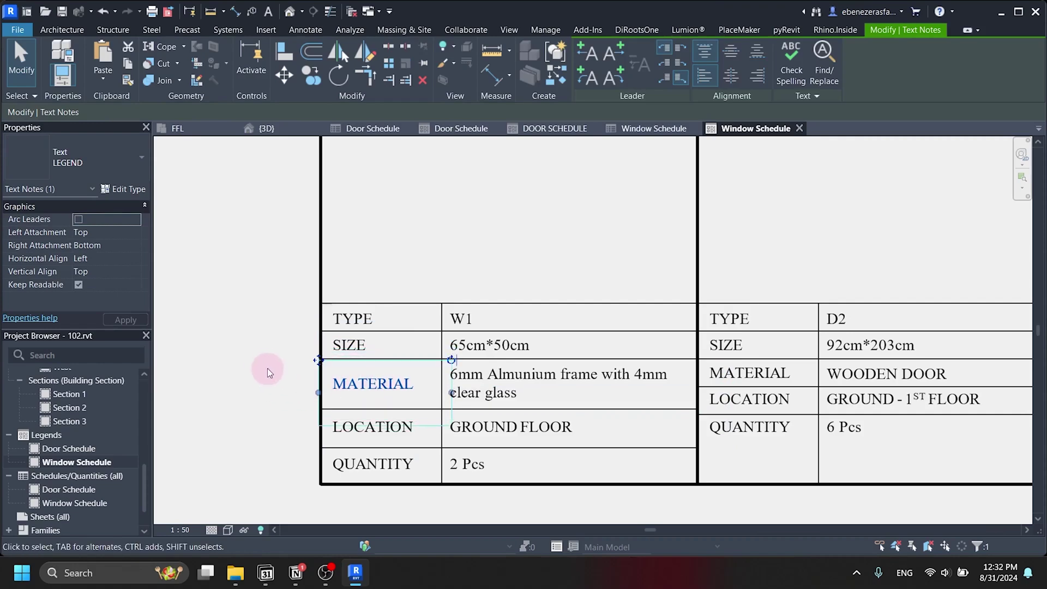
pyautogui.click(268, 368)
pyautogui.scroll(-4, 303, 339)
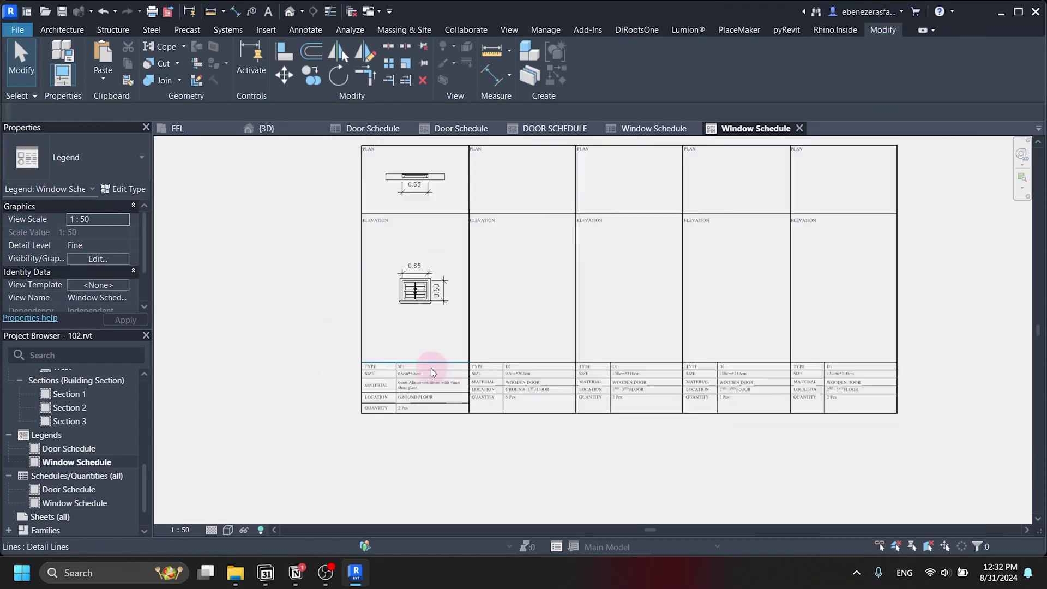
# - Copy the W1 floor-plan window component into the second column's PLAN cell and adjust its position there
pyautogui.scroll(5, 436, 338)
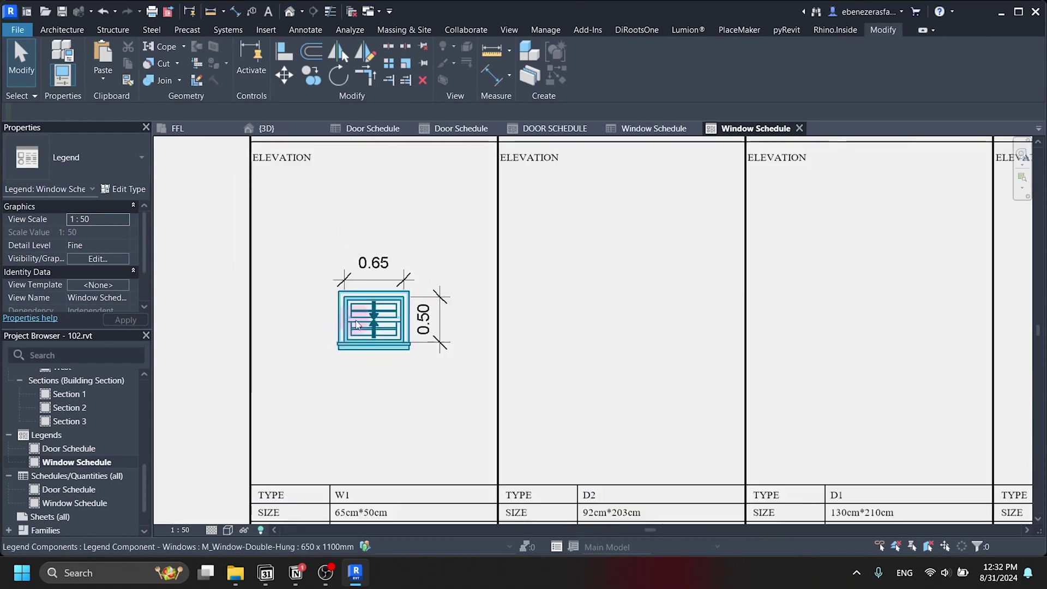
pyautogui.scroll(-5, 357, 324)
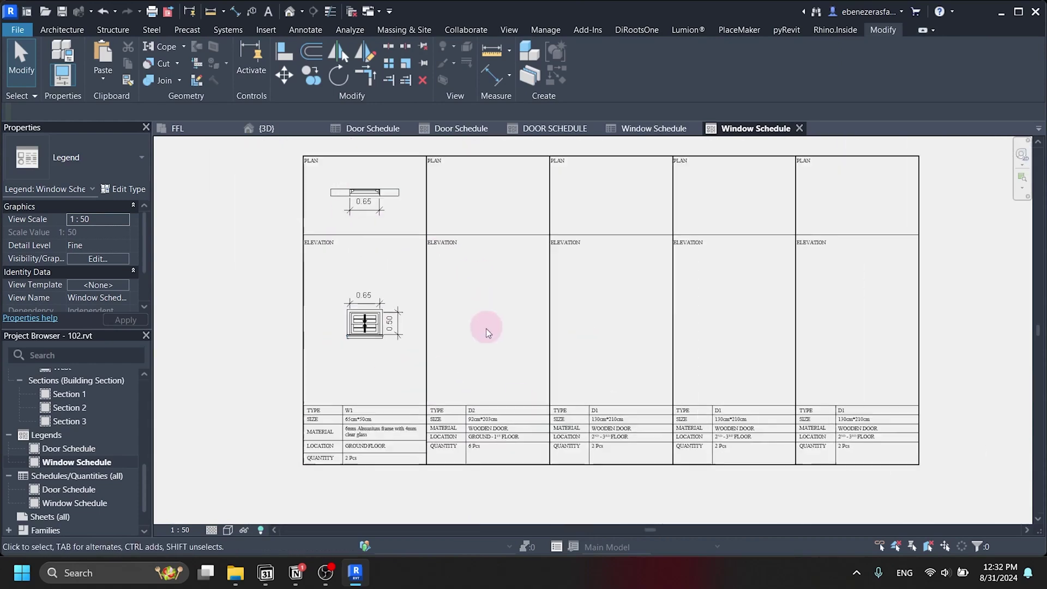
pyautogui.scroll(1, 495, 263)
pyautogui.scroll(-1, 513, 283)
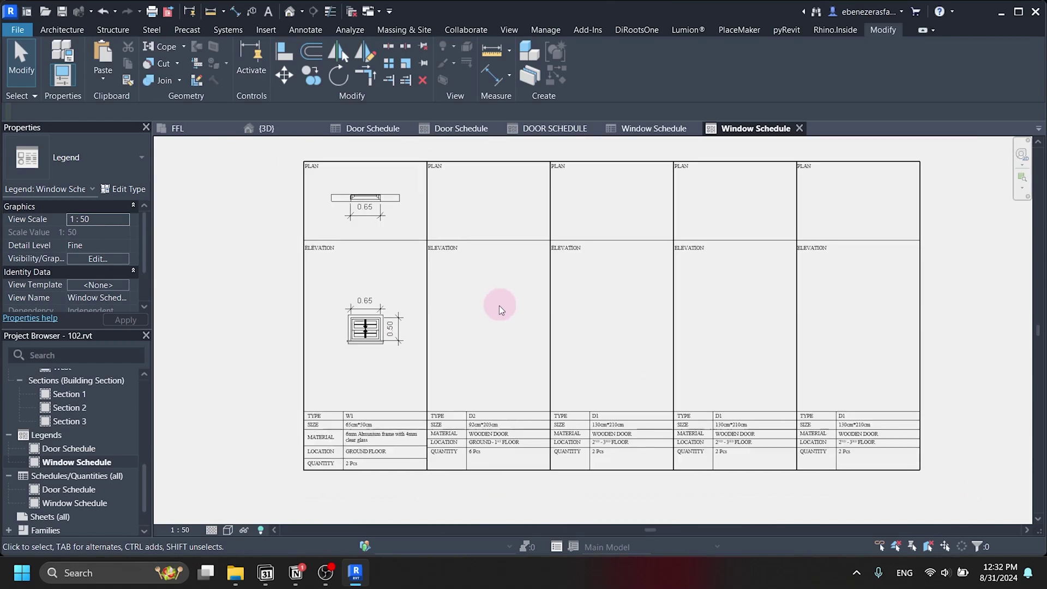
pyautogui.click(380, 194)
pyautogui.click(336, 197)
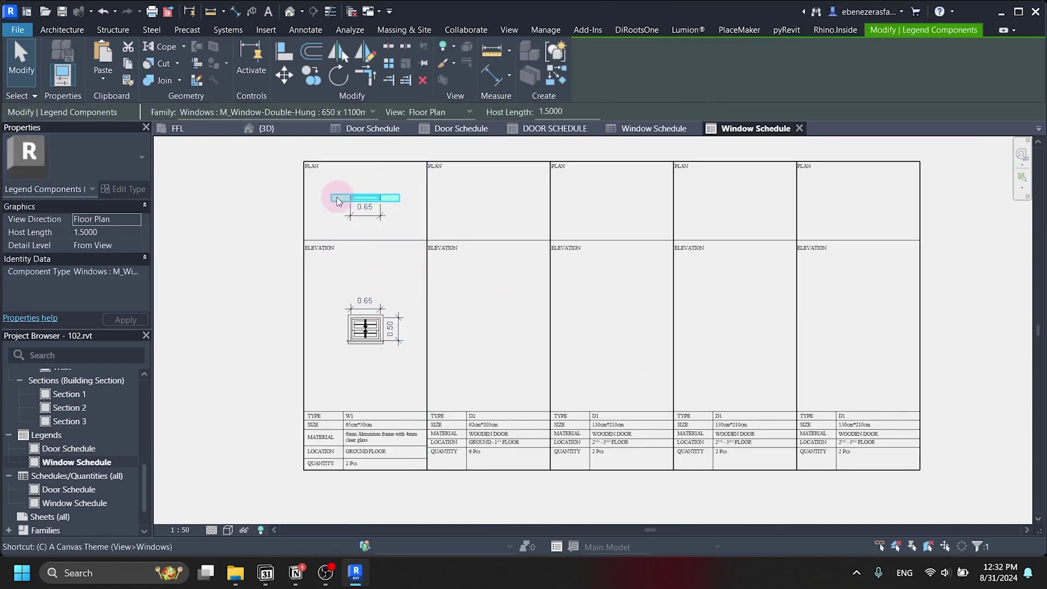
pyautogui.press('r')
pyautogui.press('o')
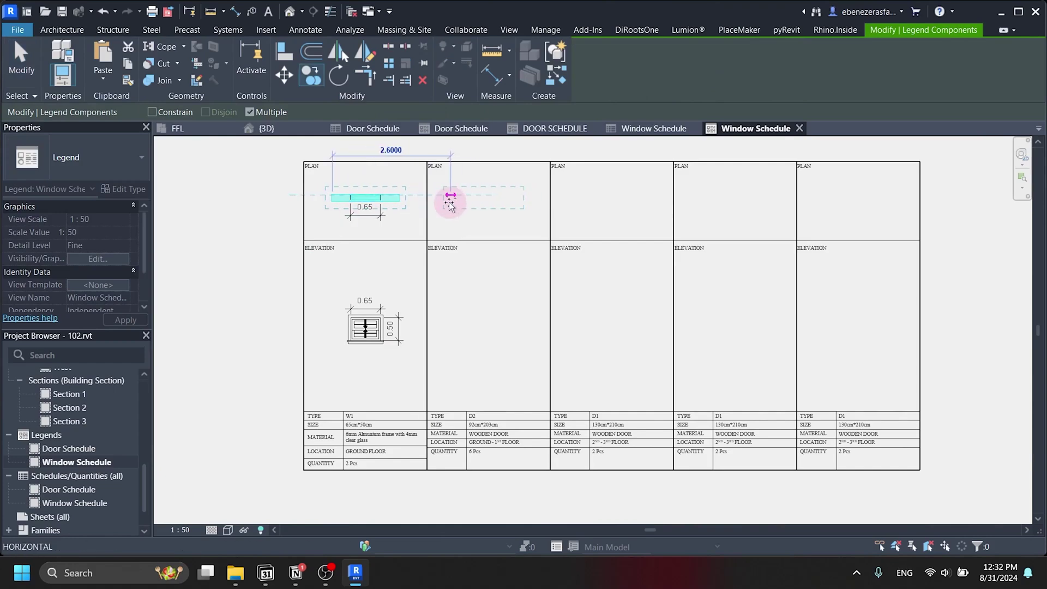
pyautogui.click(492, 218)
pyautogui.click(483, 206)
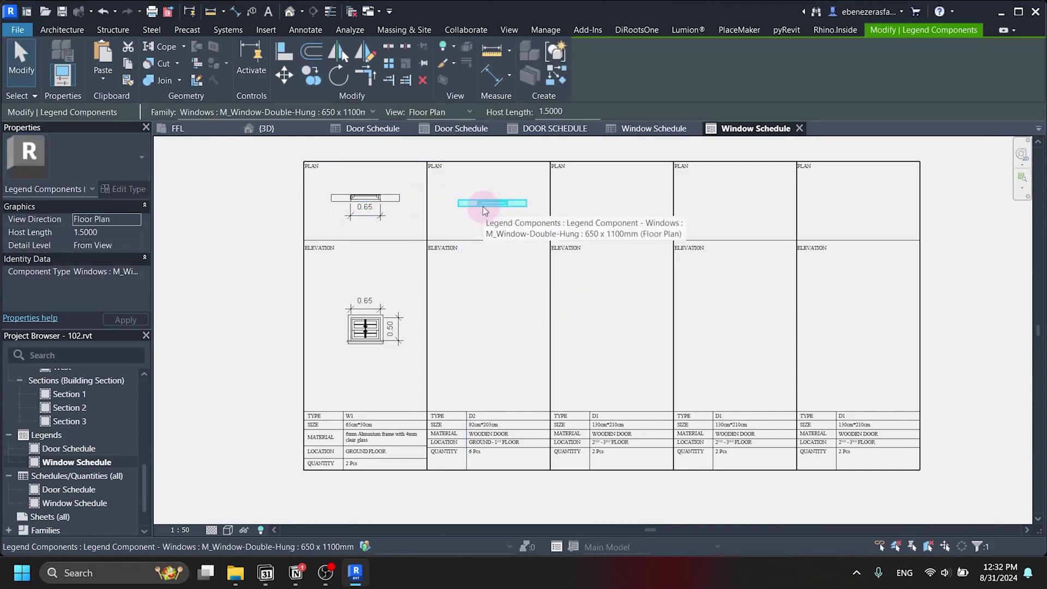
pyautogui.moveTo(481, 203); pyautogui.dragTo(482, 206)
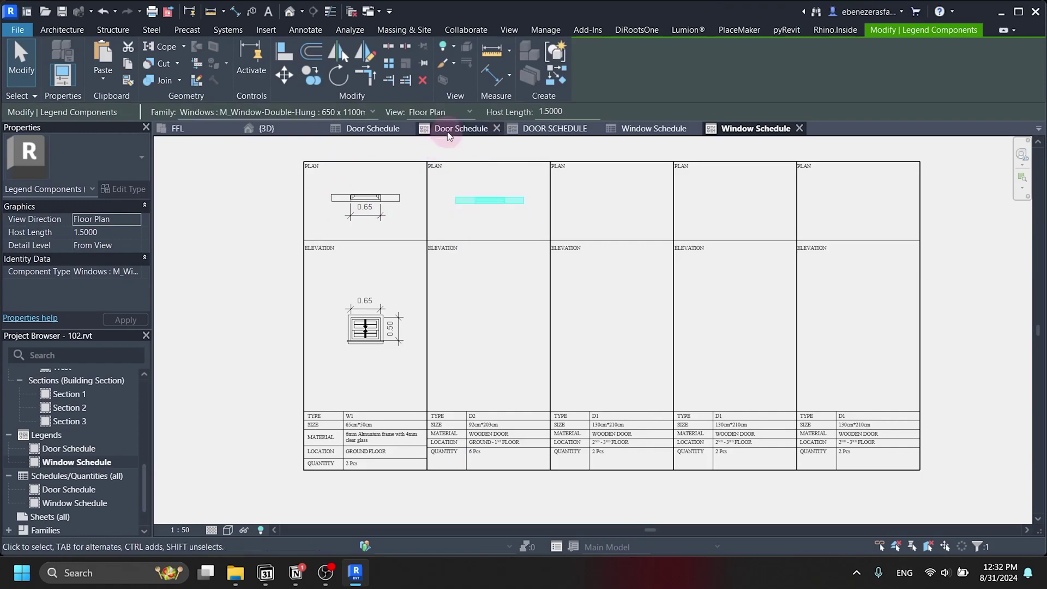
# - Check the W2 family and type in the window schedule and change the copied plan component to Window-Casement-Double-Transom : 34" x 36"
pyautogui.click(654, 128)
pyautogui.click(225, 312)
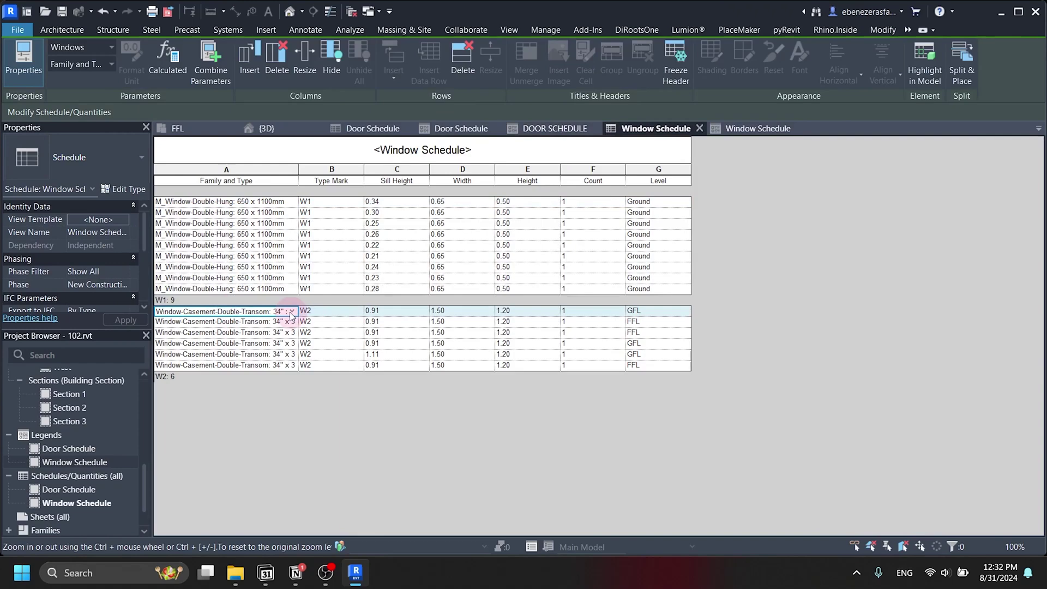
pyautogui.click(291, 312)
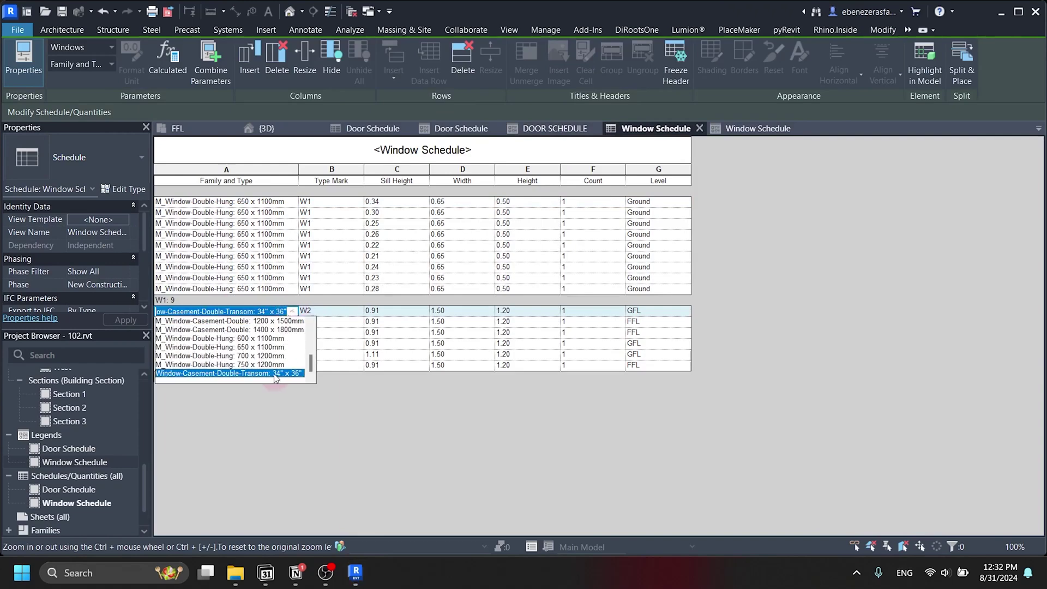
pyautogui.click(327, 387)
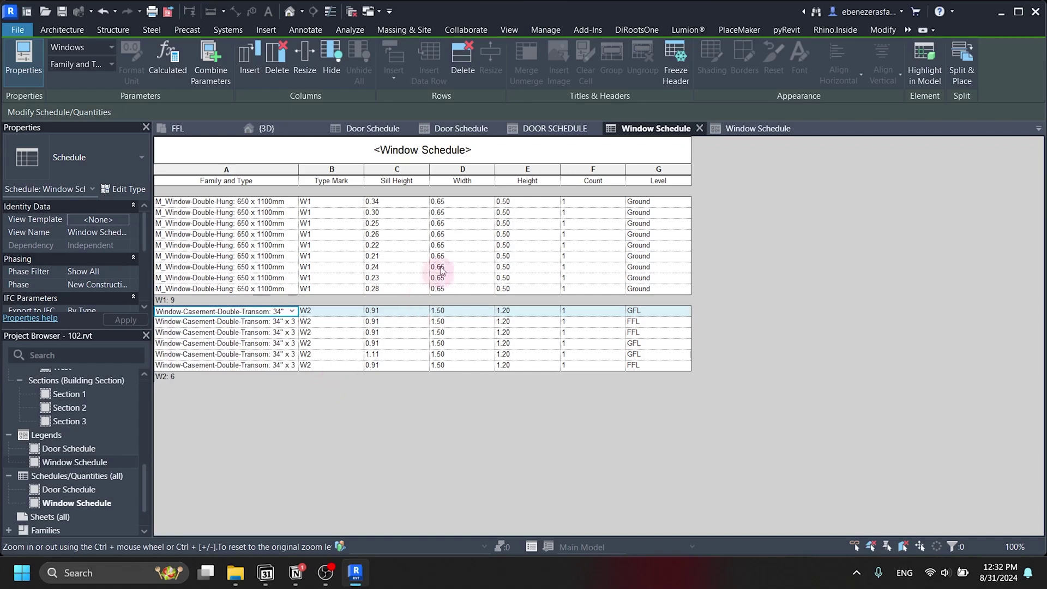
pyautogui.click(757, 128)
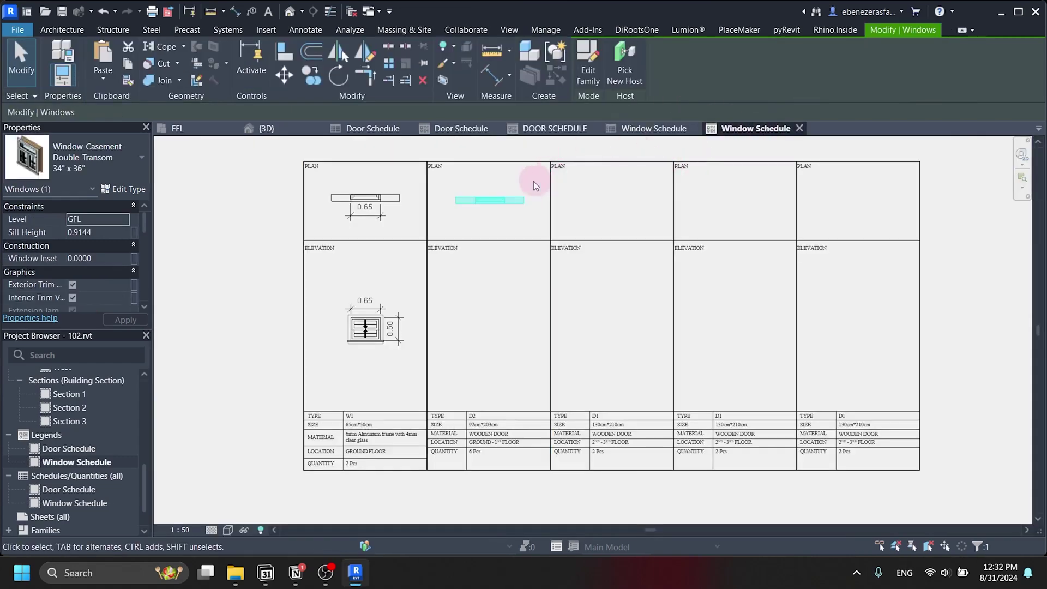
pyautogui.click(488, 202)
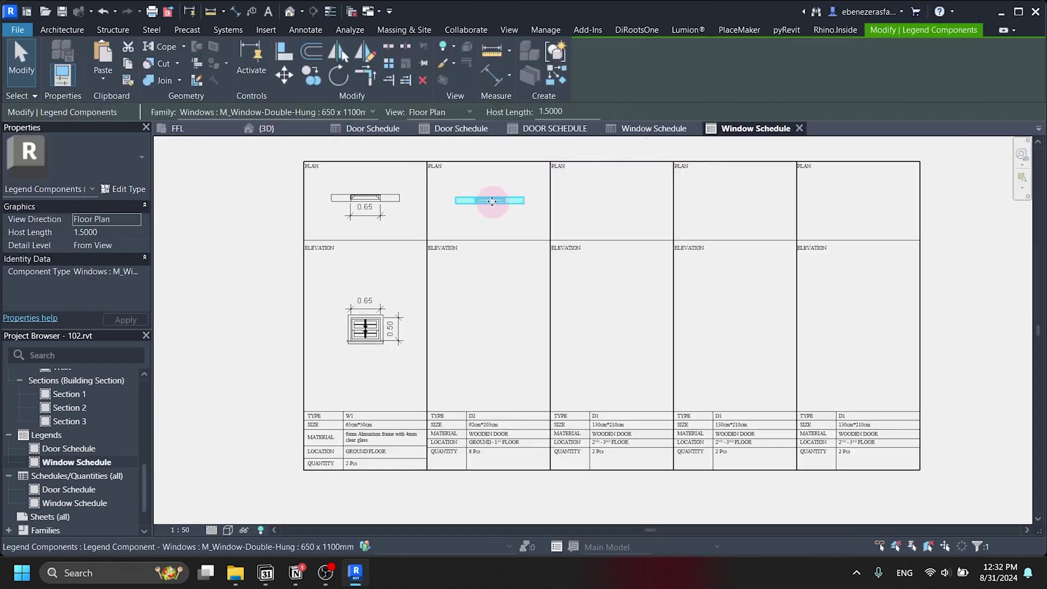
pyautogui.click(374, 113)
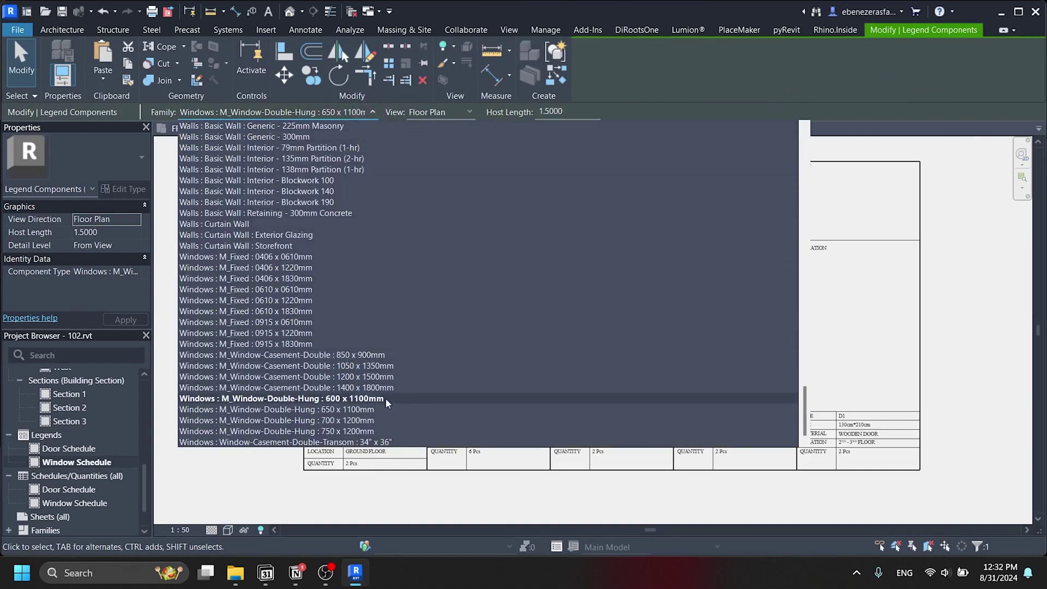
pyautogui.click(383, 443)
# - Set the host length of the second column's plan window component to 2.0000
pyautogui.scroll(3, 513, 250)
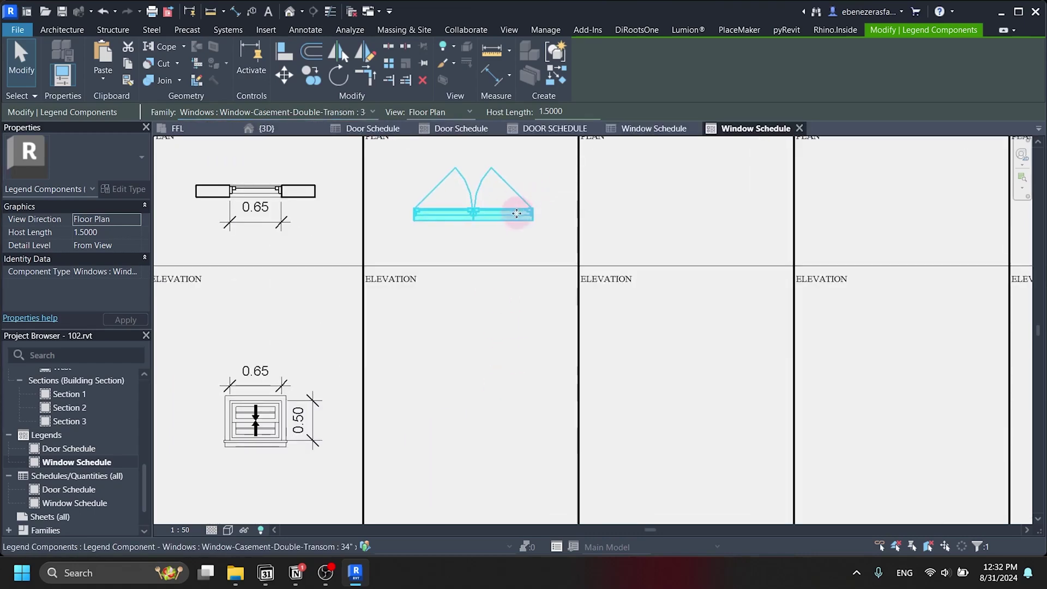
pyautogui.click(563, 110)
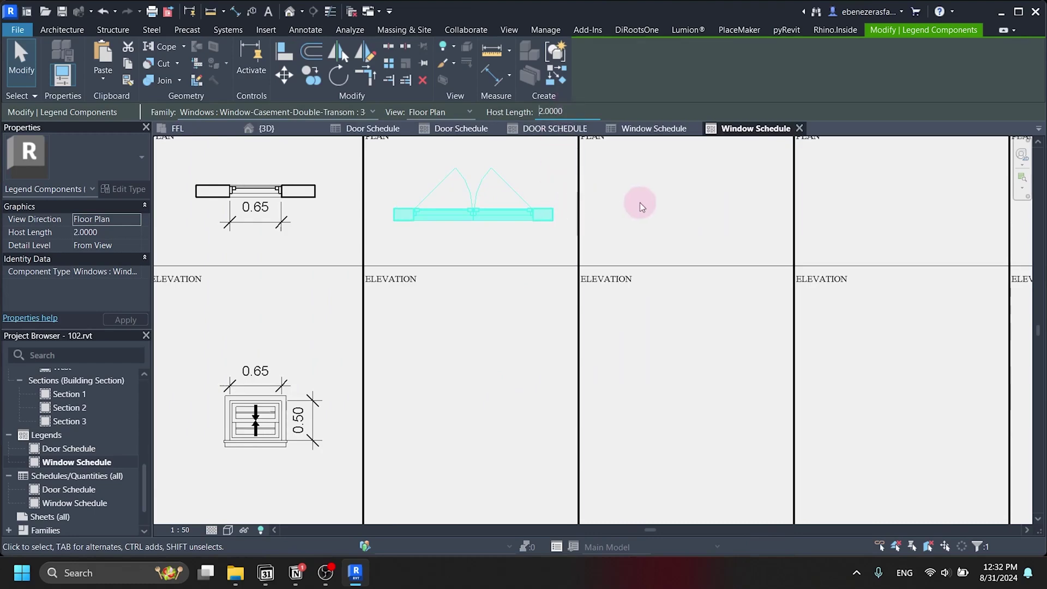
pyautogui.click(594, 198)
pyautogui.scroll(2, 500, 207)
pyautogui.scroll(-3, 436, 274)
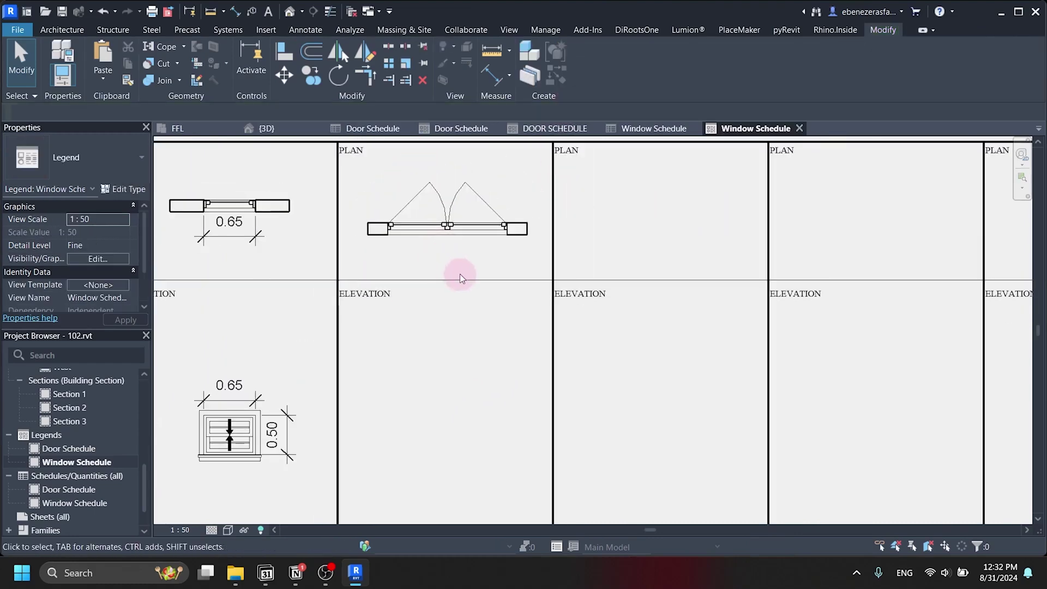
pyautogui.click(470, 225)
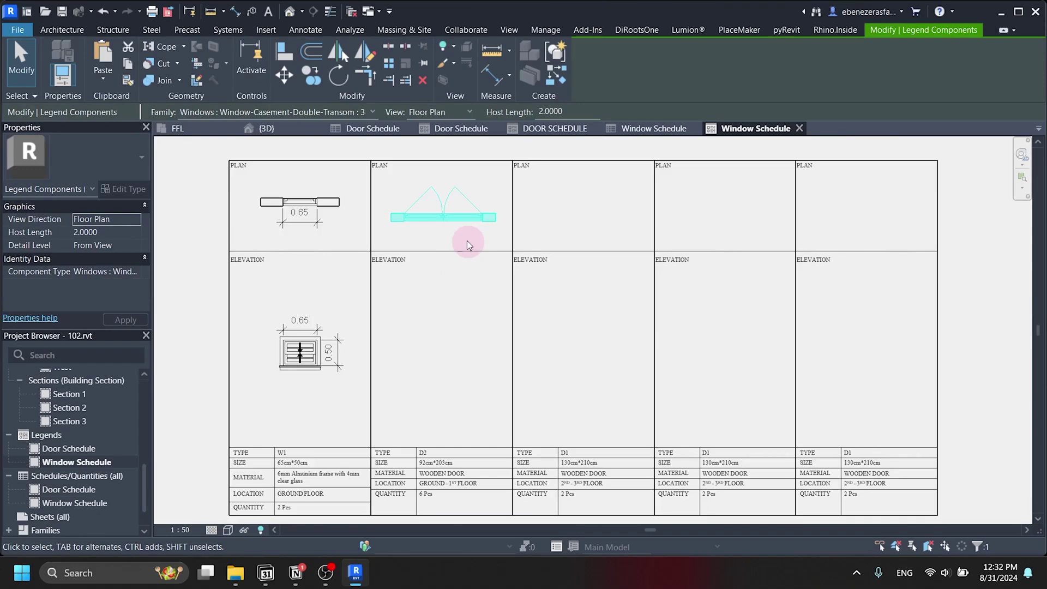
pyautogui.click(462, 309)
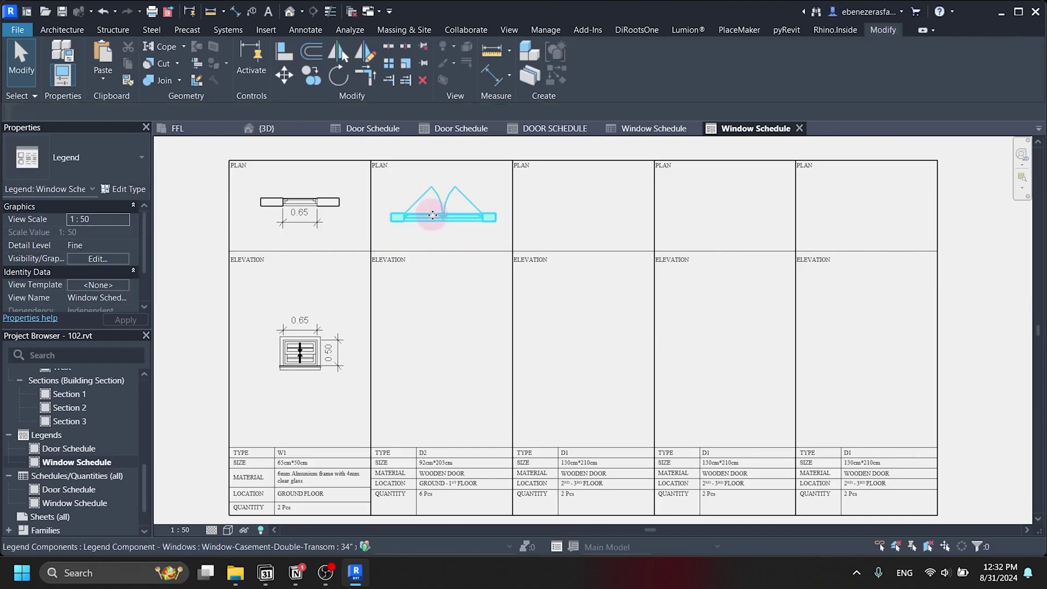
# - Copy the casement window plan component about 2.7 m straight down into the second column's ELEVATION cell
pyautogui.click(433, 215)
pyautogui.press('c')
pyautogui.press('o')
pyautogui.click(432, 215)
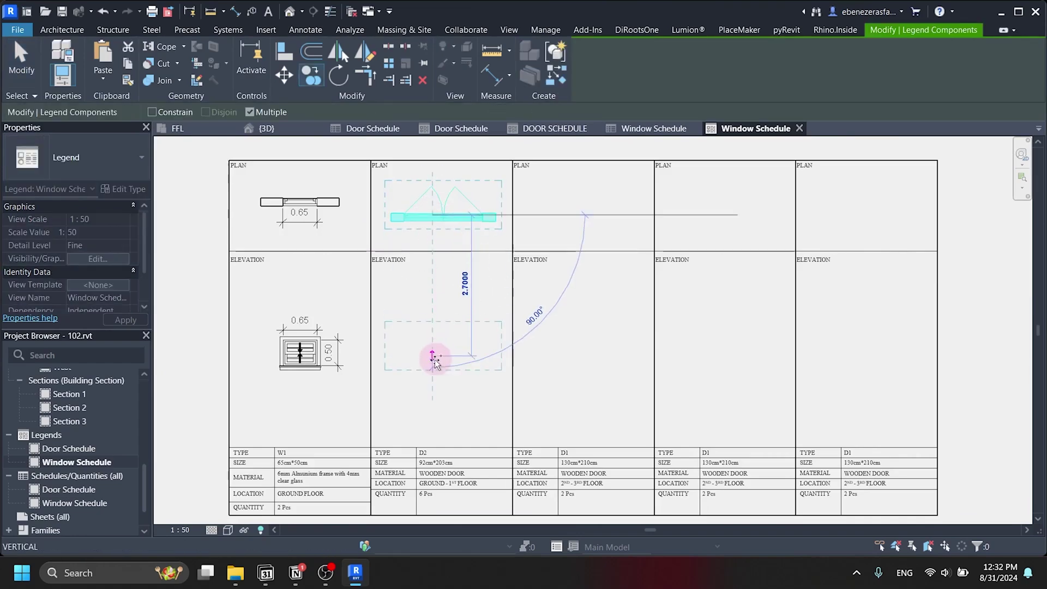
pyautogui.click(433, 357)
pyautogui.press('Escape')
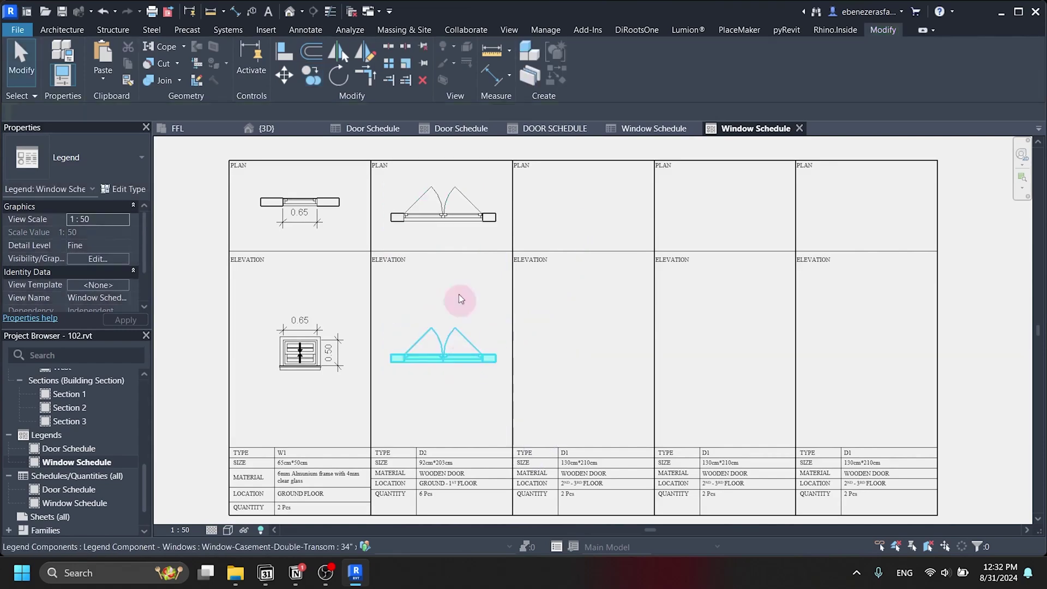
# - Change the view of the copied component in the second column's ELEVATION cell to the front elevation
pyautogui.click(459, 295)
pyautogui.click(458, 112)
pyautogui.click(453, 146)
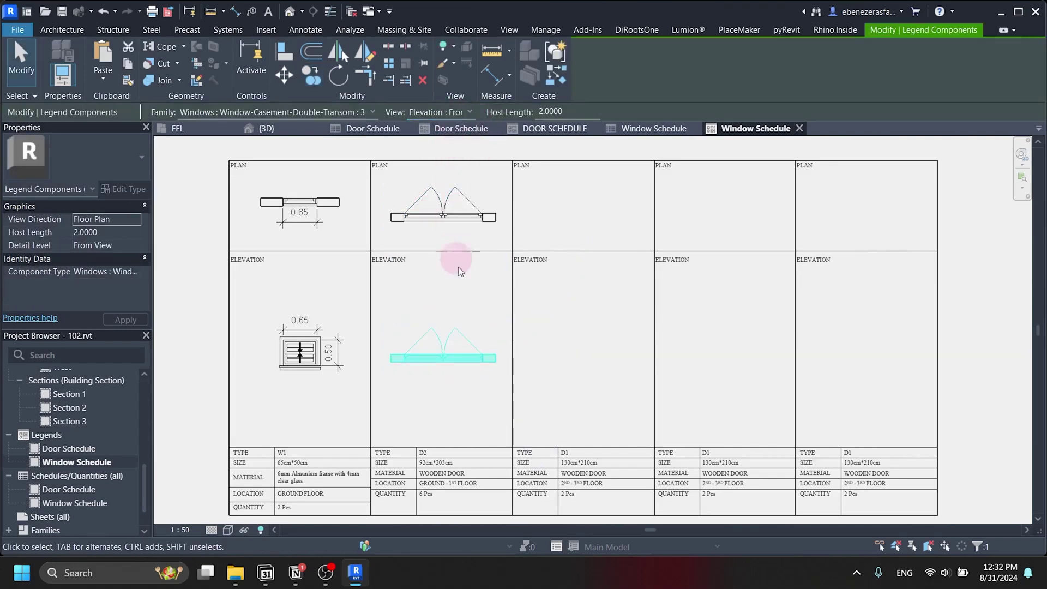
pyautogui.click(467, 289)
pyautogui.scroll(-1, 479, 327)
pyautogui.scroll(1, 494, 402)
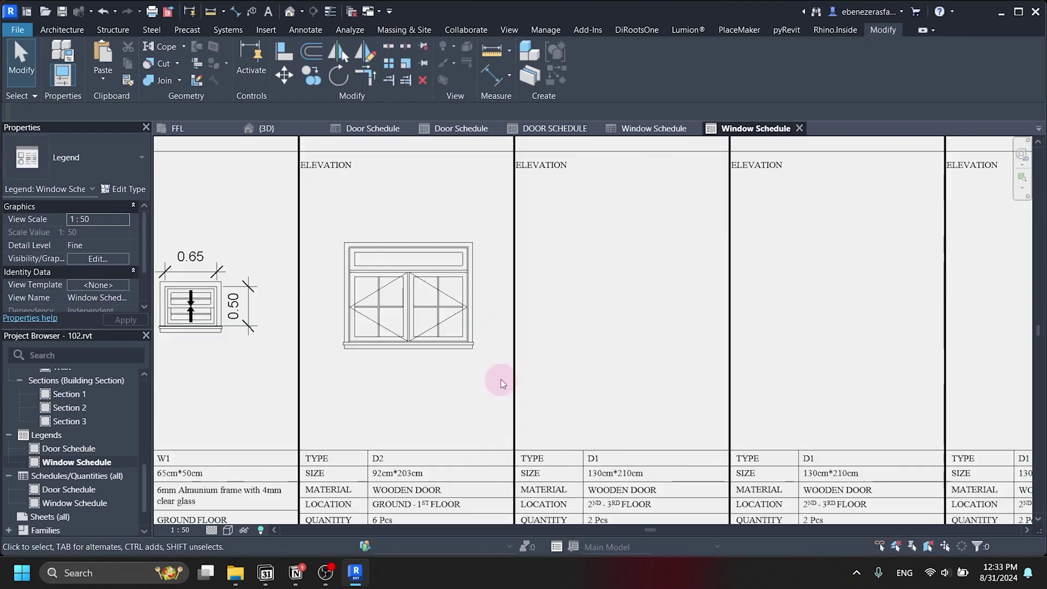
# - Add an aligned width dimension between the inner frame edges, placed above the casement window elevation
pyautogui.scroll(-1, 497, 379)
pyautogui.scroll(1, 427, 255)
pyautogui.scroll(-1, 448, 278)
pyautogui.scroll(1, 461, 306)
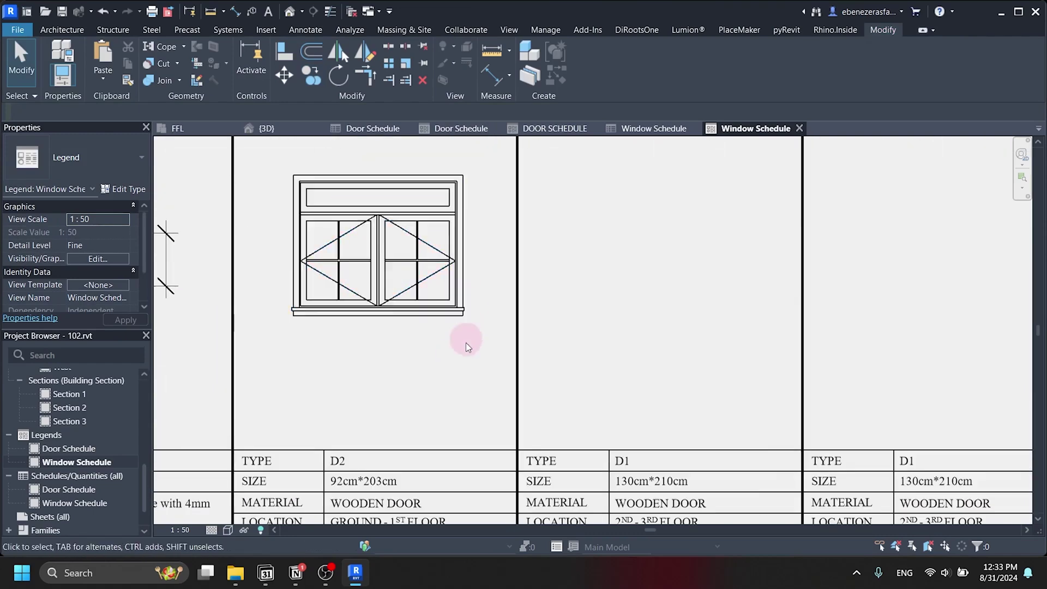
pyautogui.scroll(1, 466, 381)
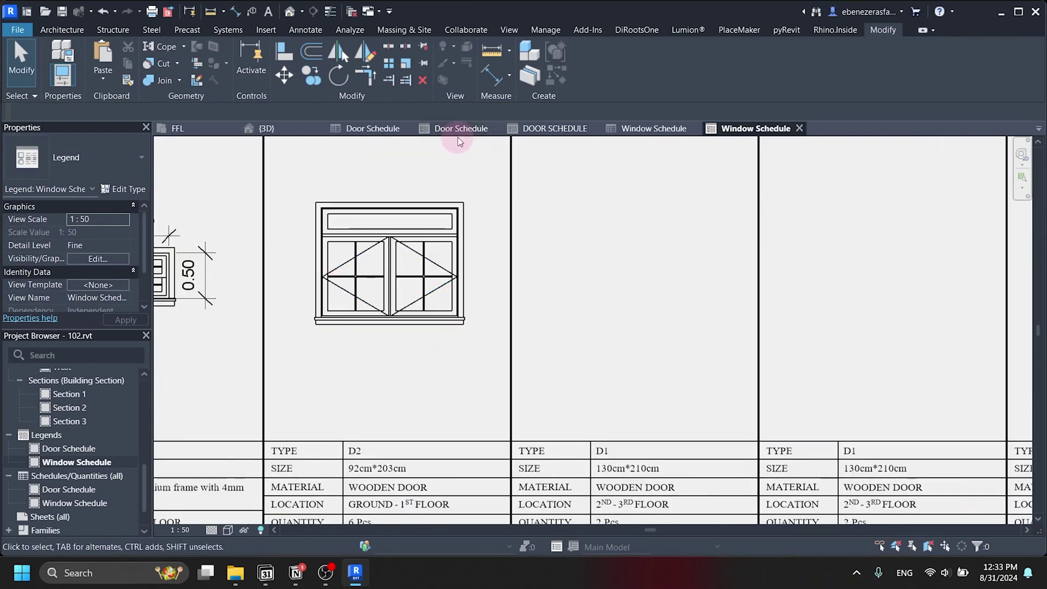
pyautogui.click(503, 77)
pyautogui.scroll(2, 334, 255)
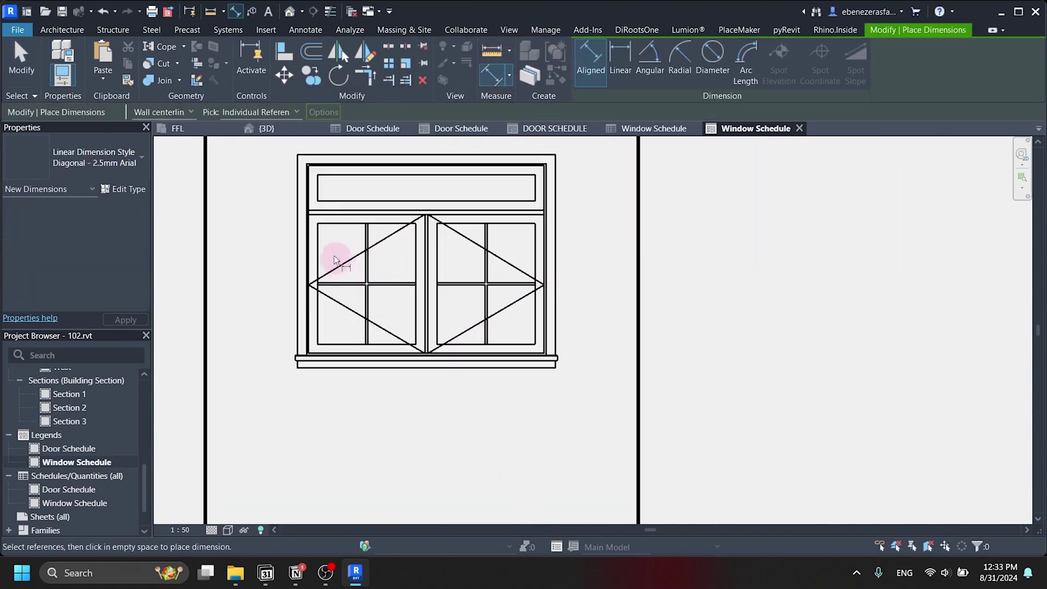
pyautogui.click(306, 215)
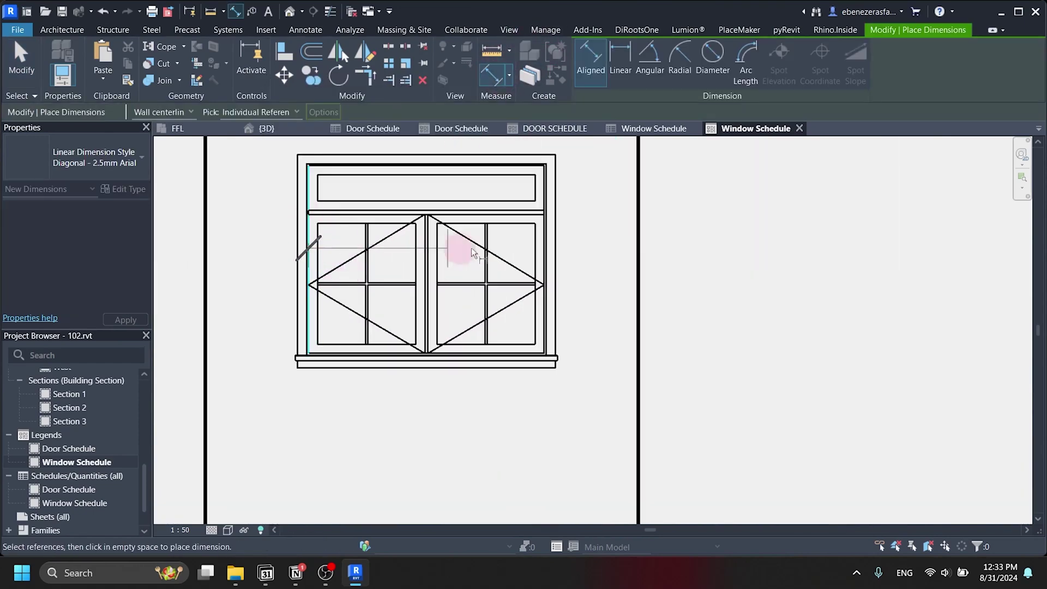
pyautogui.click(548, 217)
pyautogui.scroll(-3, 548, 217)
pyautogui.scroll(1, 515, 256)
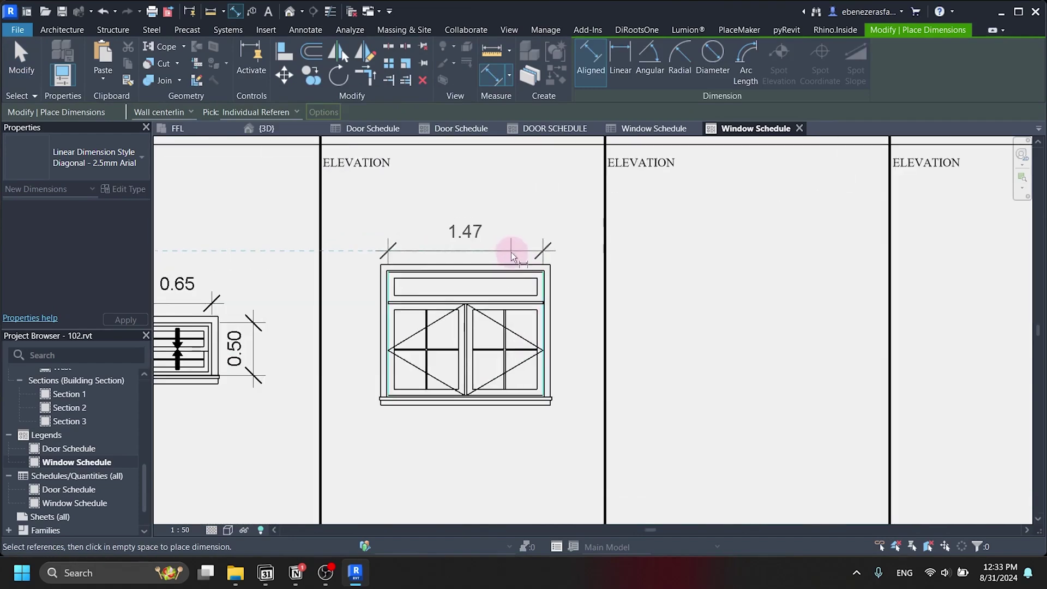
pyautogui.click(512, 252)
# - Add an aligned height dimension between the frame's upper and lower inner edges, placed beside the casement window elevation
pyautogui.scroll(-3, 512, 251)
pyautogui.scroll(3, 492, 246)
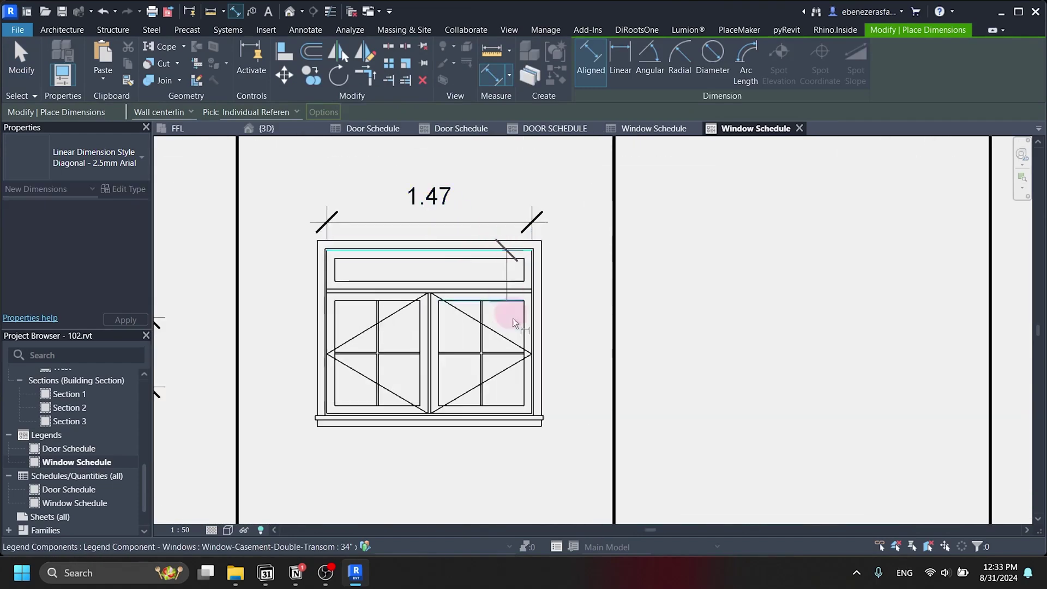
pyautogui.scroll(3, 513, 419)
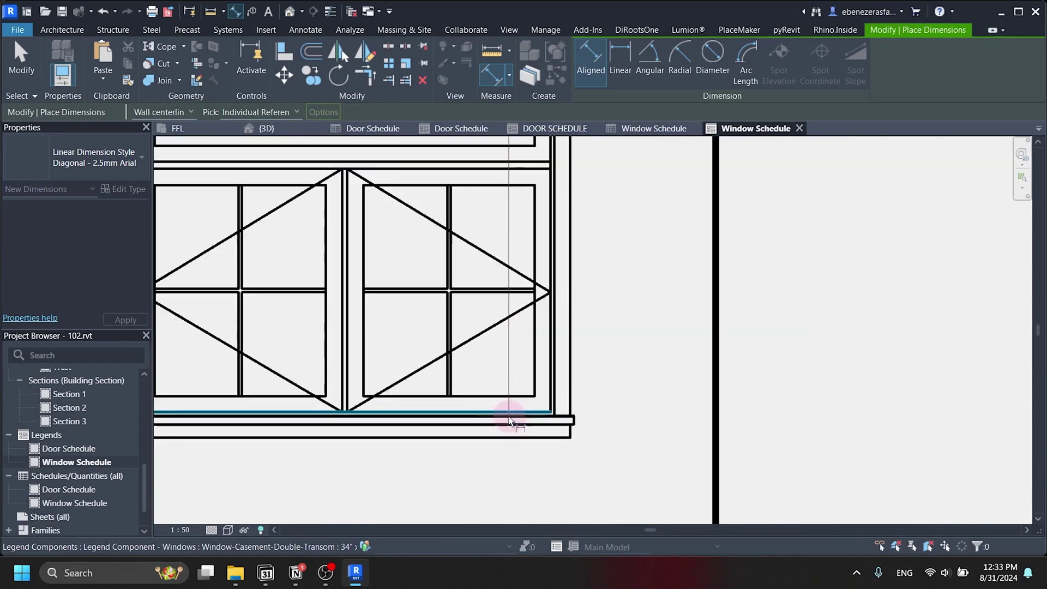
pyautogui.click(503, 413)
pyautogui.scroll(-3, 539, 419)
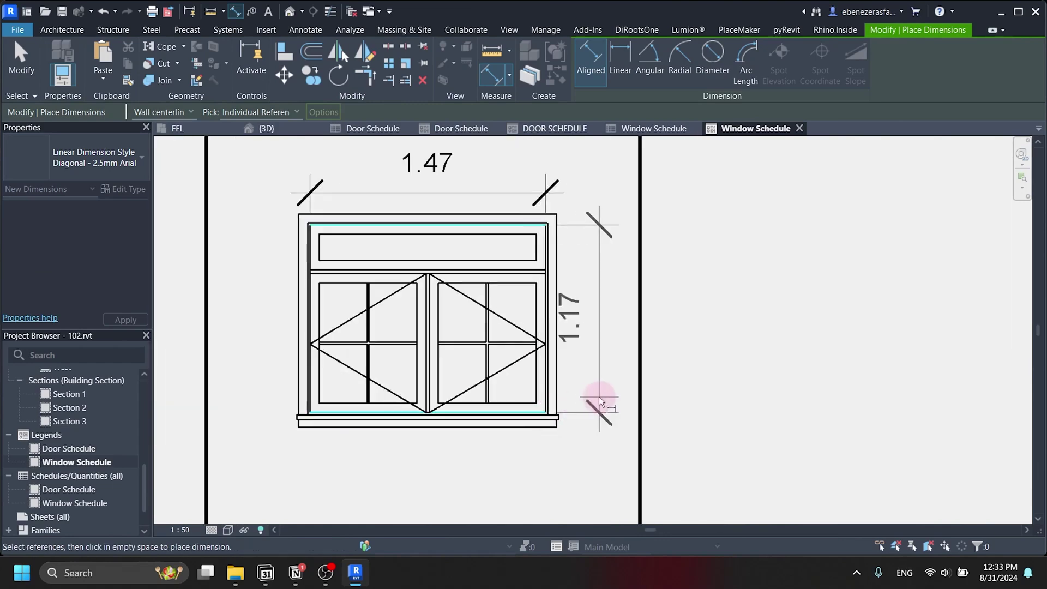
pyautogui.click(606, 395)
pyautogui.scroll(-2, 561, 261)
pyautogui.scroll(2, 561, 260)
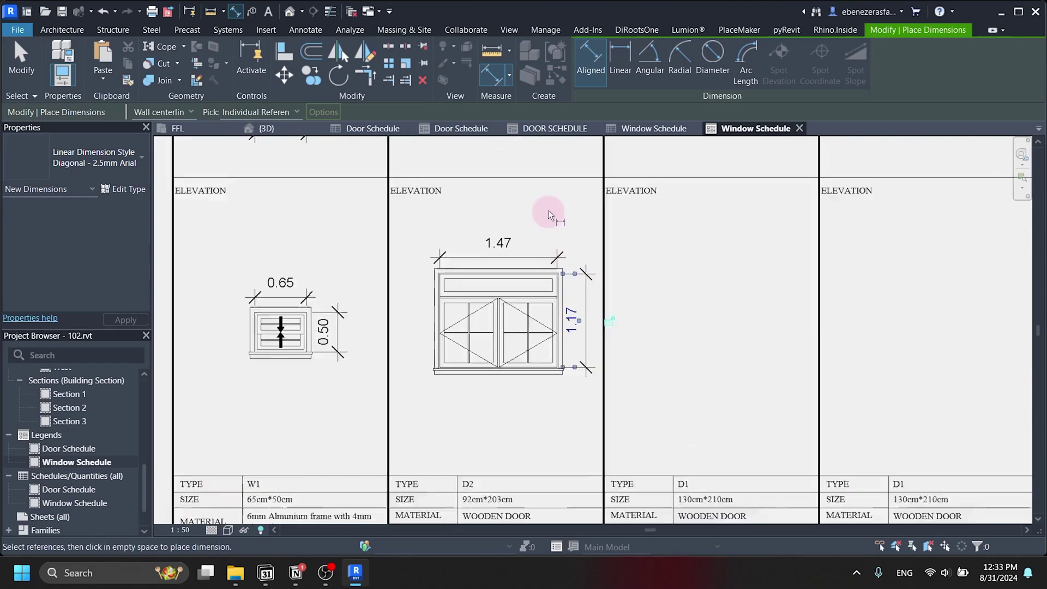
pyautogui.press('Escape')
pyautogui.press('Escape')
# - Change the second column's TYPE text to W2
pyautogui.scroll(-1, 493, 434)
pyautogui.scroll(4, 479, 443)
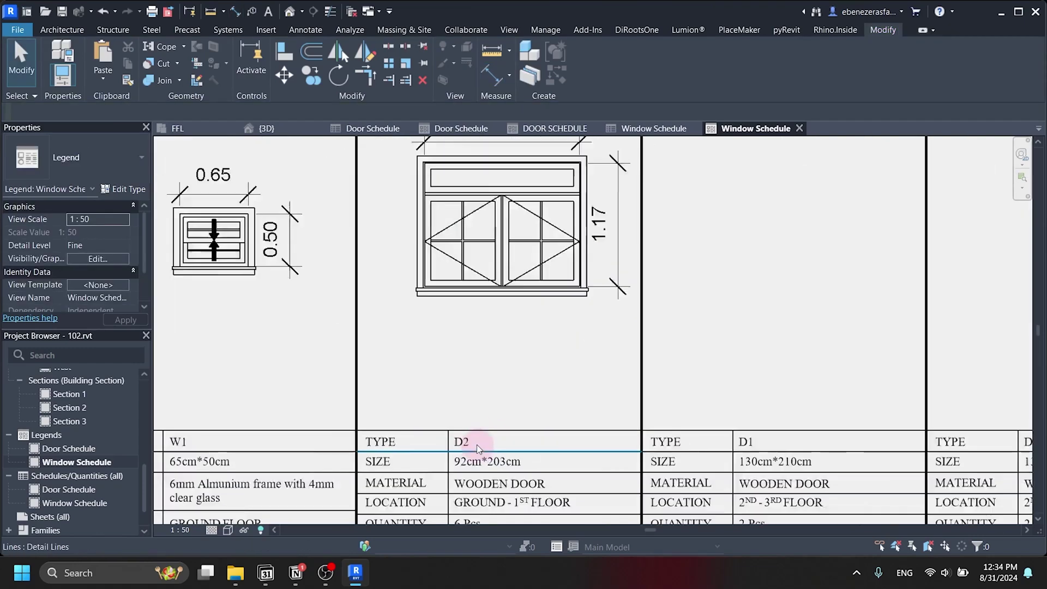
pyautogui.doubleClick(469, 438)
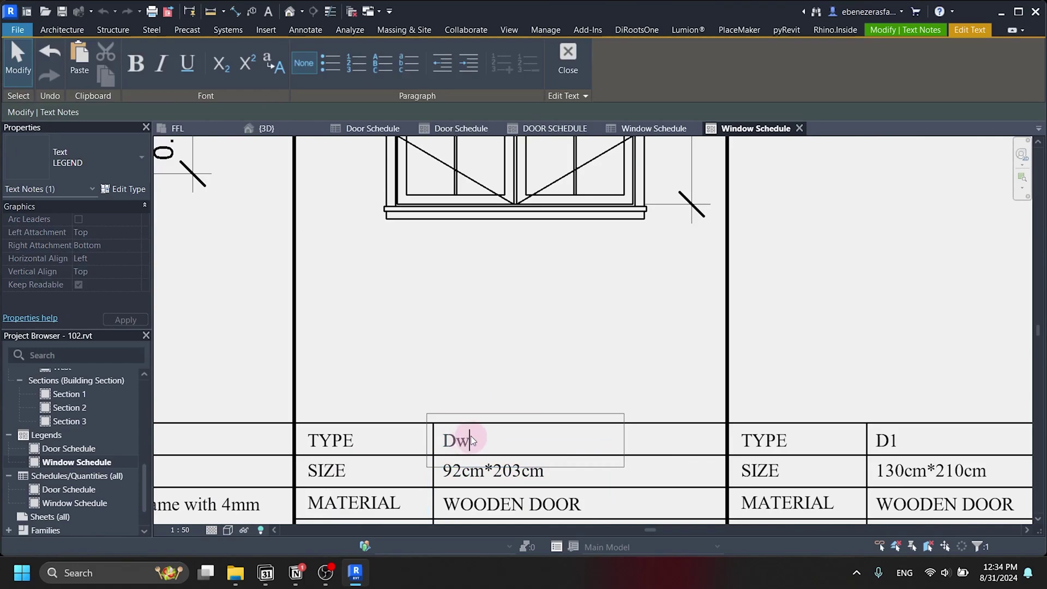
pyautogui.write('W2')
pyautogui.scroll(-3, 499, 333)
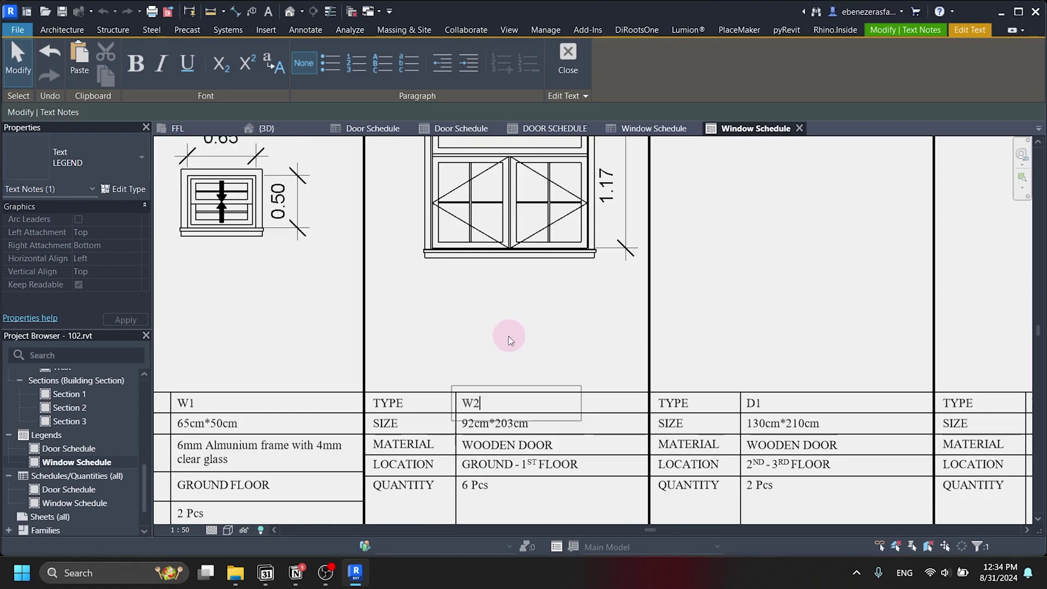
pyautogui.click(508, 336)
# - Set the SIZE text in the W2 column to 147cm*120cm
pyautogui.scroll(2, 496, 344)
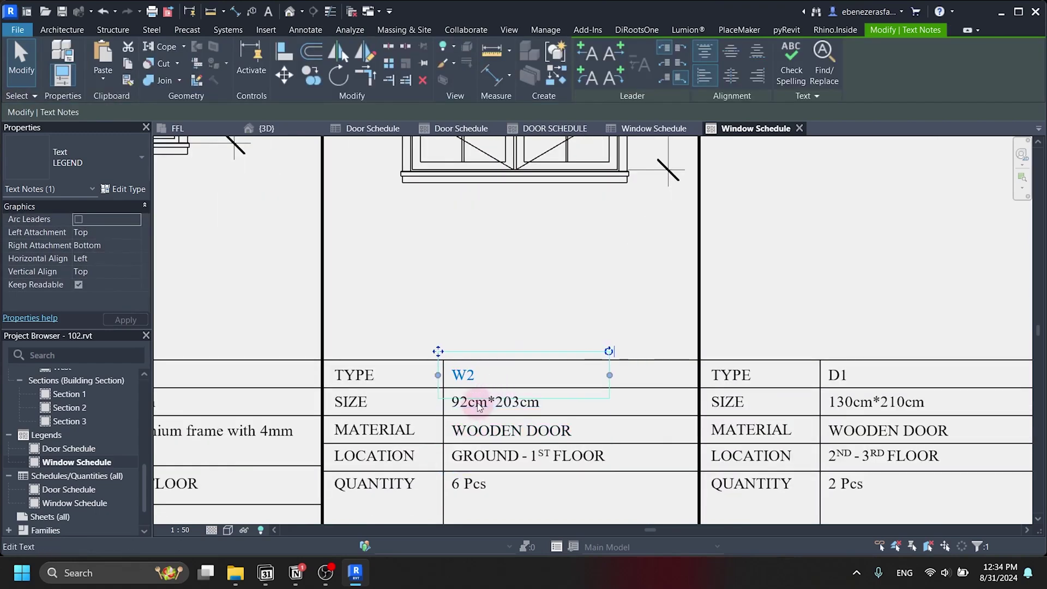
pyautogui.scroll(-2, 478, 408)
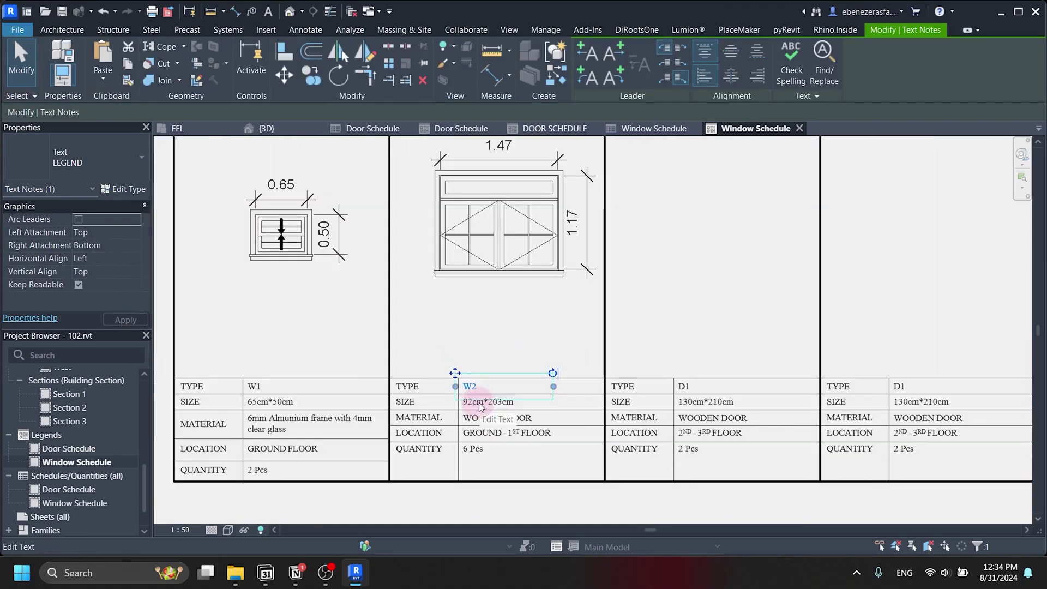
pyautogui.scroll(4, 480, 406)
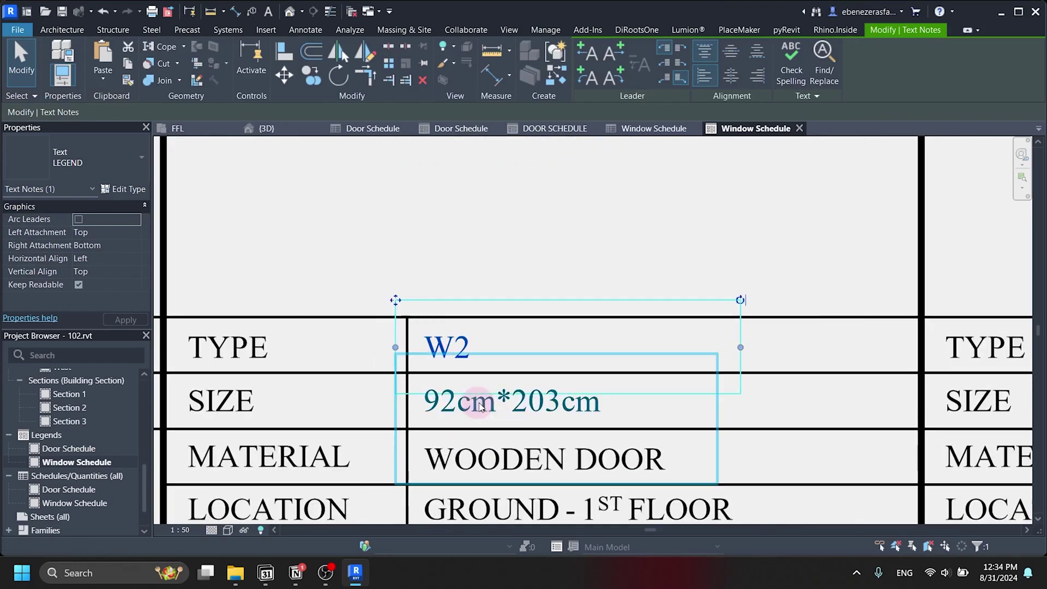
pyautogui.doubleClick(480, 408)
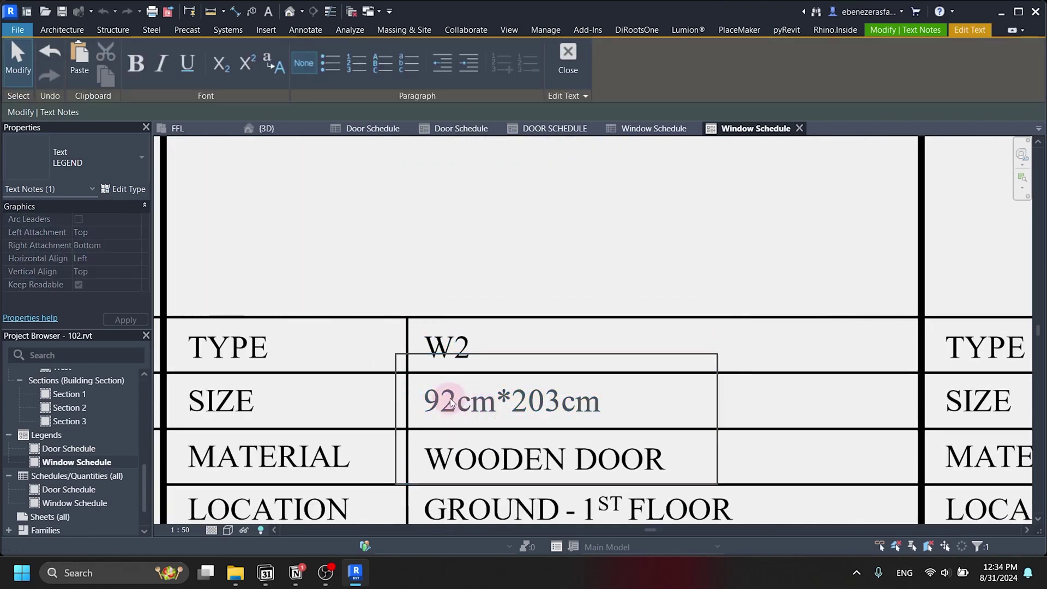
pyautogui.moveTo(451, 403); pyautogui.dragTo(431, 398)
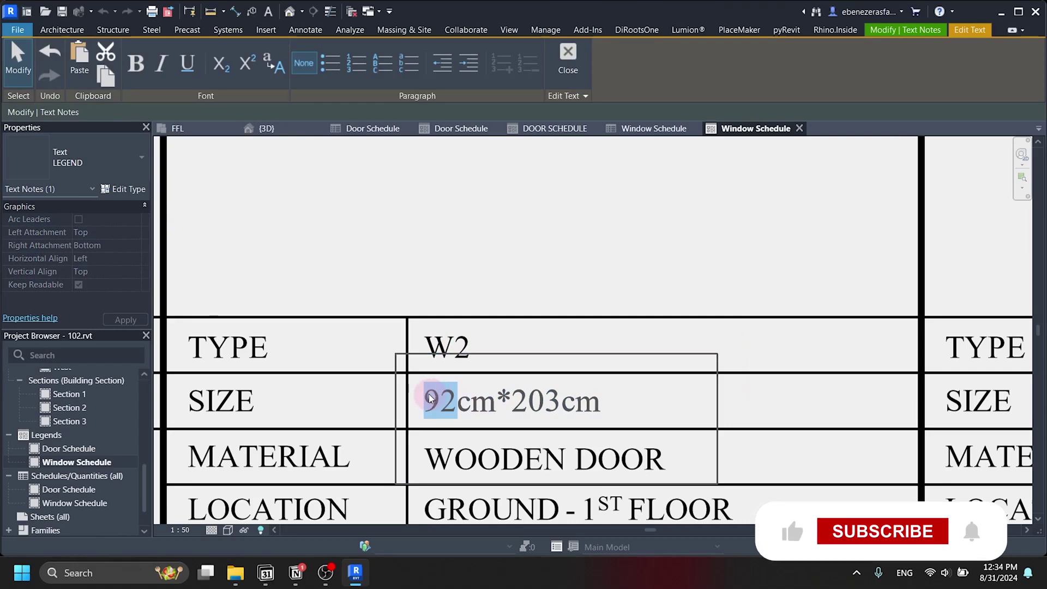
pyautogui.write('147')
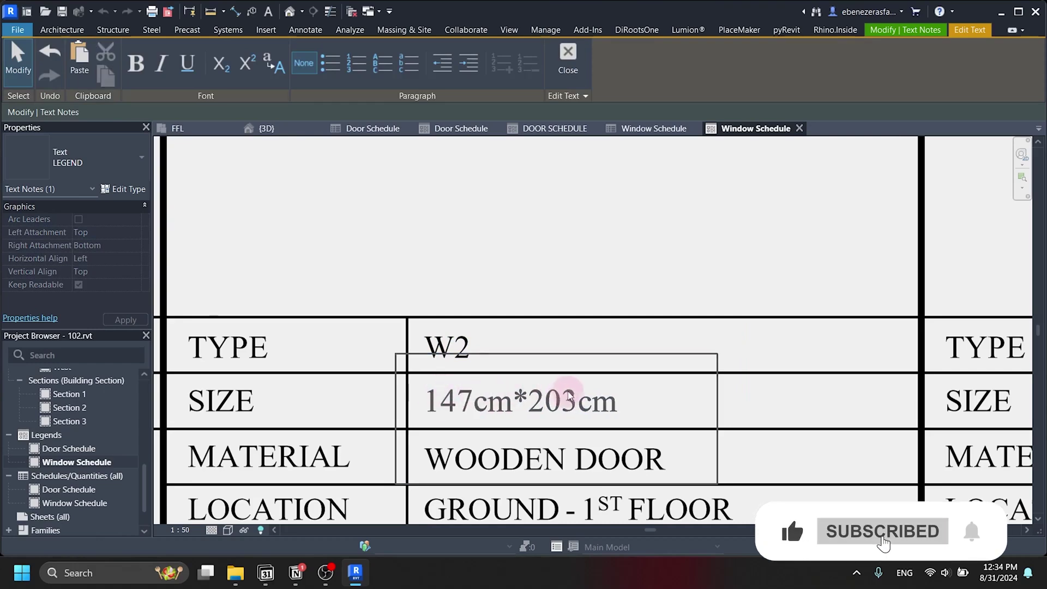
pyautogui.doubleClick(551, 396)
pyautogui.click(578, 397)
pyautogui.press('BackSpace')
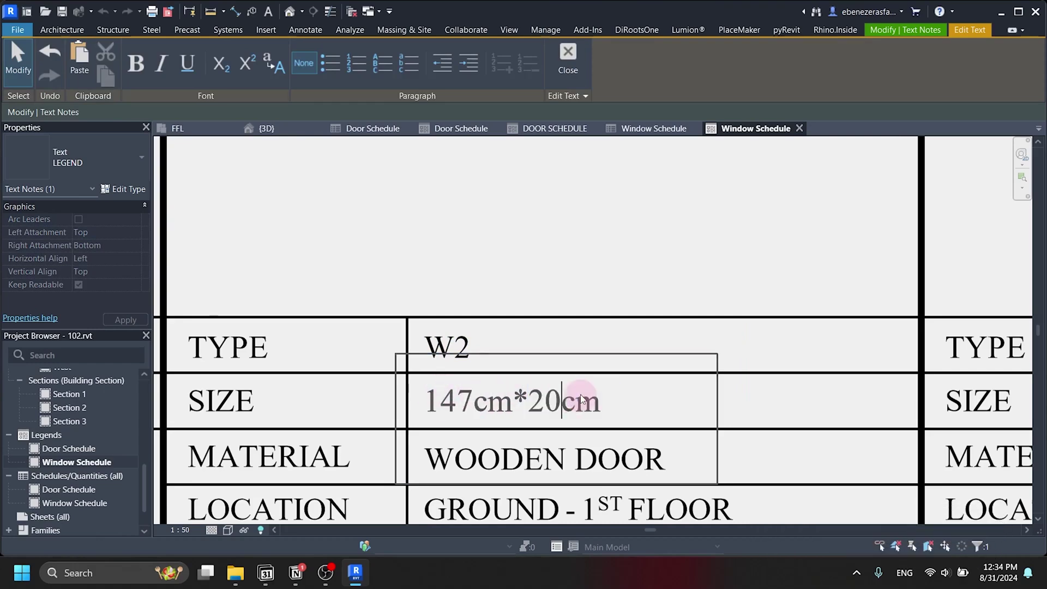
pyautogui.press('BackSpace')
pyautogui.press('BackSpace')
pyautogui.write('120')
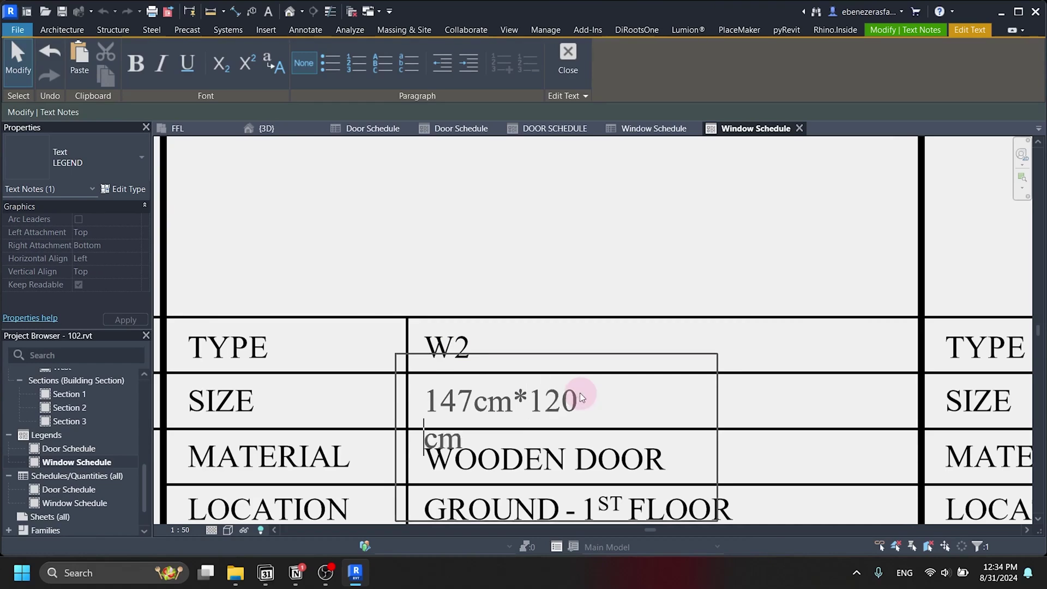
pyautogui.click(596, 280)
pyautogui.scroll(-5, 597, 280)
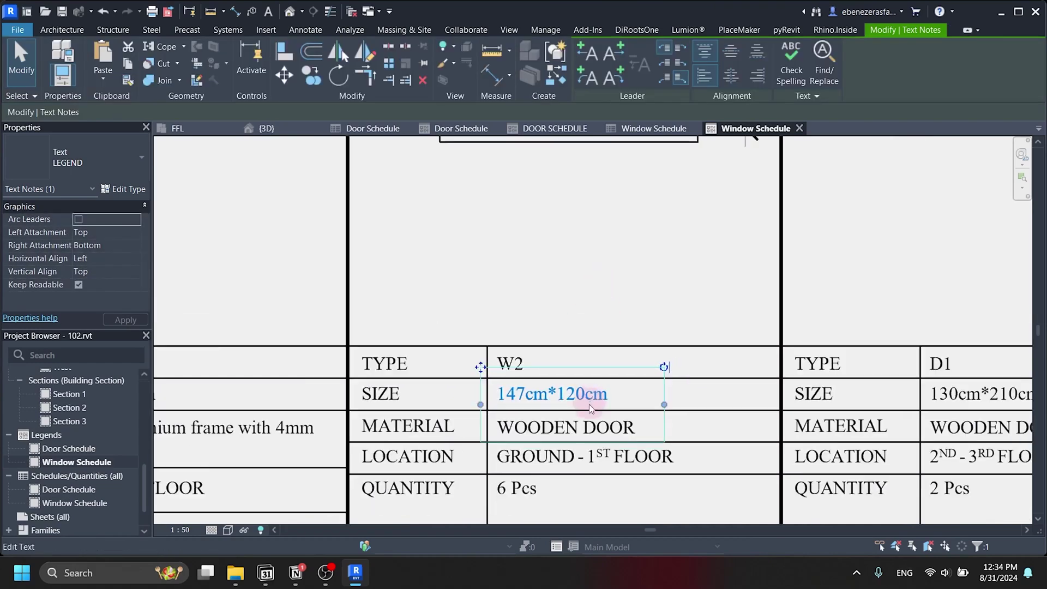
# - Check the W2 width and height in the window schedule, and return to the window legend
pyautogui.scroll(2, 616, 306)
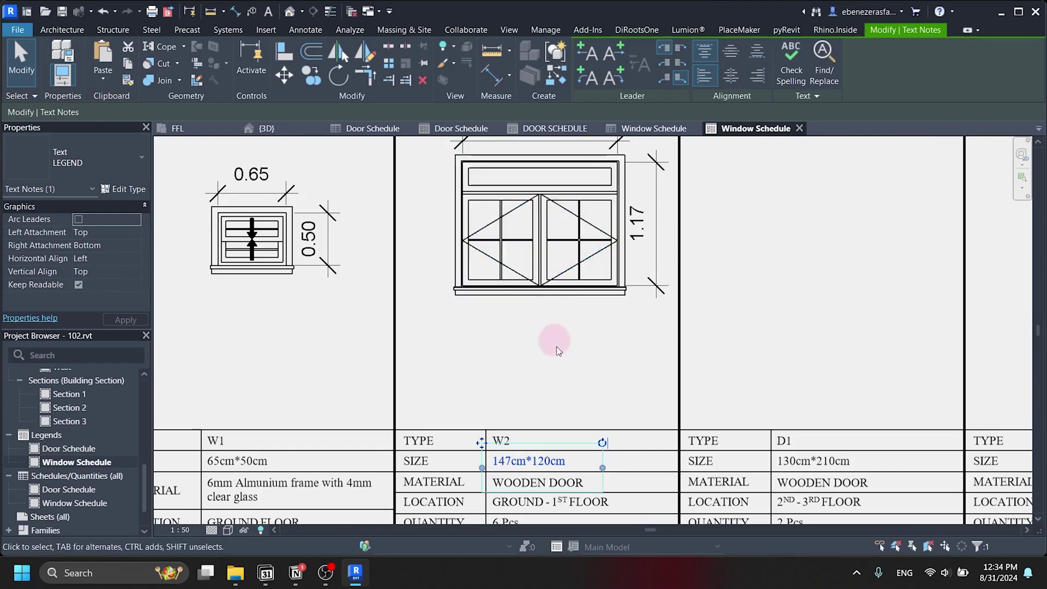
pyautogui.scroll(-2, 556, 346)
pyautogui.scroll(2, 517, 252)
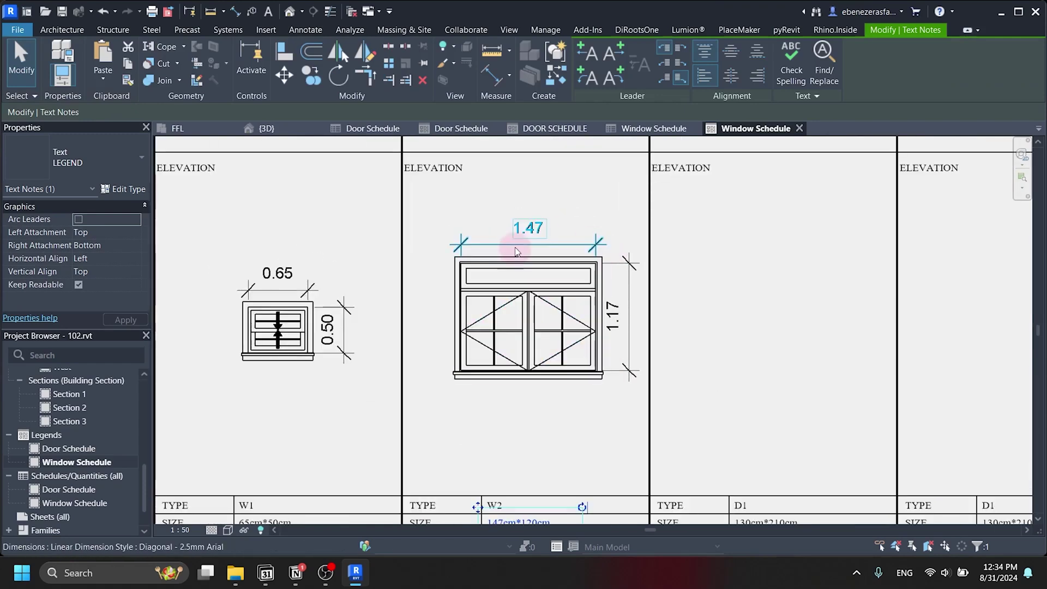
pyautogui.click(647, 128)
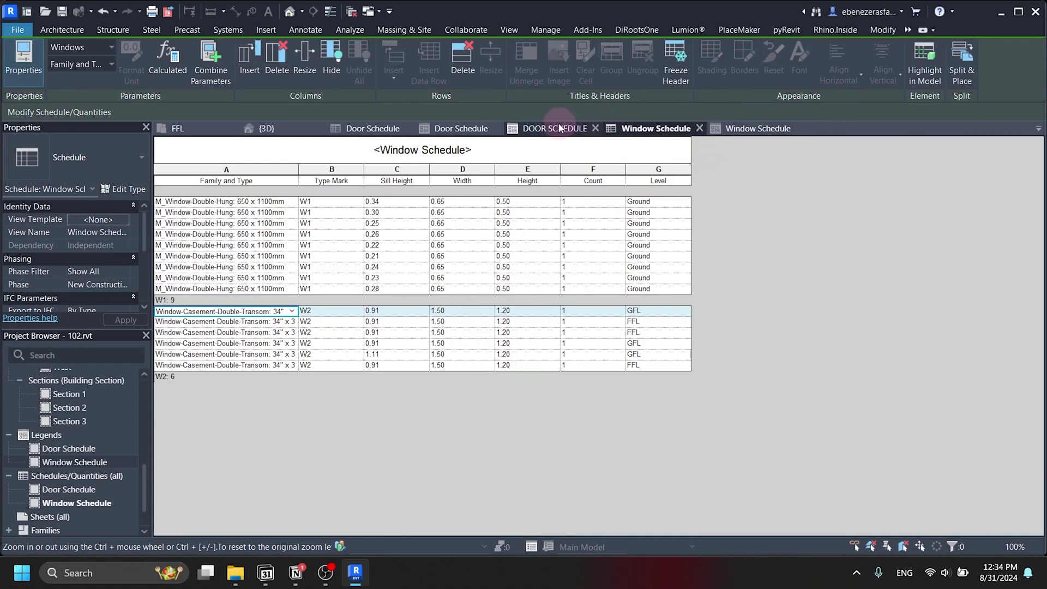
pyautogui.click(758, 129)
pyautogui.scroll(-1, 625, 280)
pyautogui.scroll(3, 603, 330)
# - Move both witness lines of the W2 elevation's height dimension outward to the adjacent frame edges so it spans 1.20
pyautogui.click(614, 243)
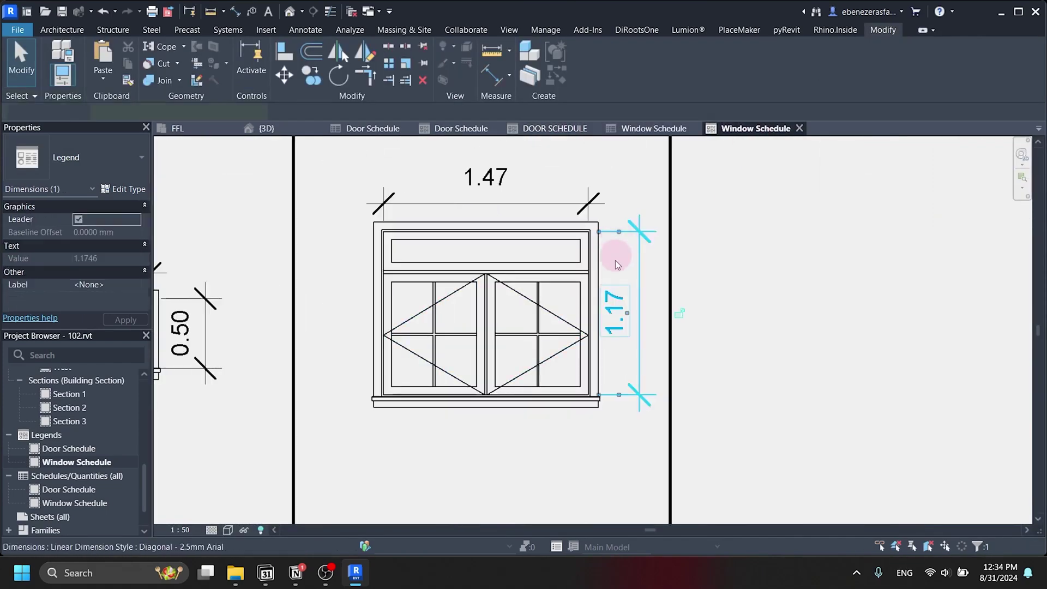
pyautogui.scroll(6, 626, 395)
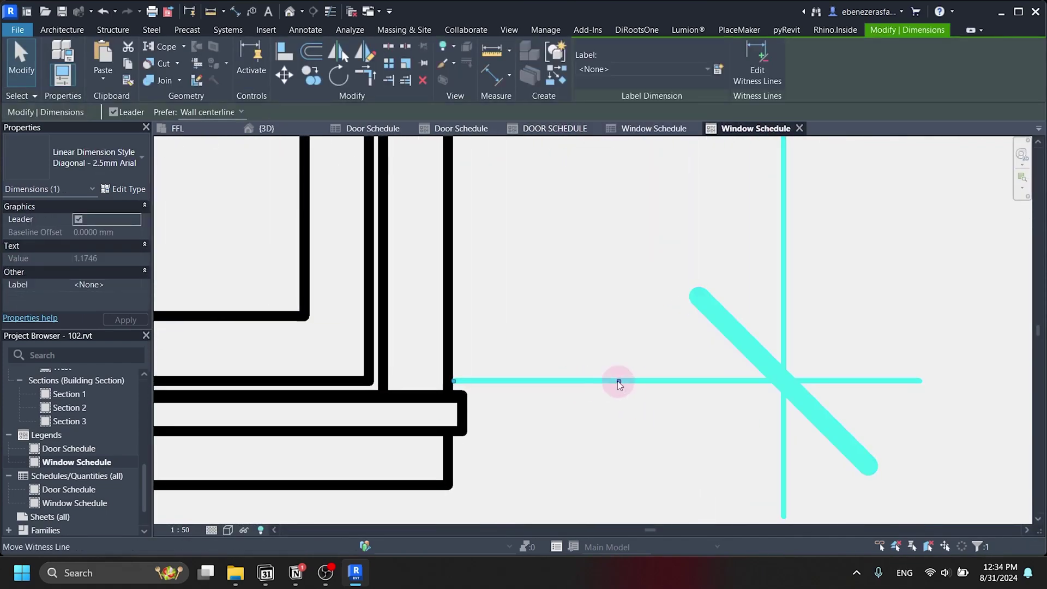
pyautogui.moveTo(619, 381); pyautogui.dragTo(315, 398)
pyautogui.scroll(-4, 525, 477)
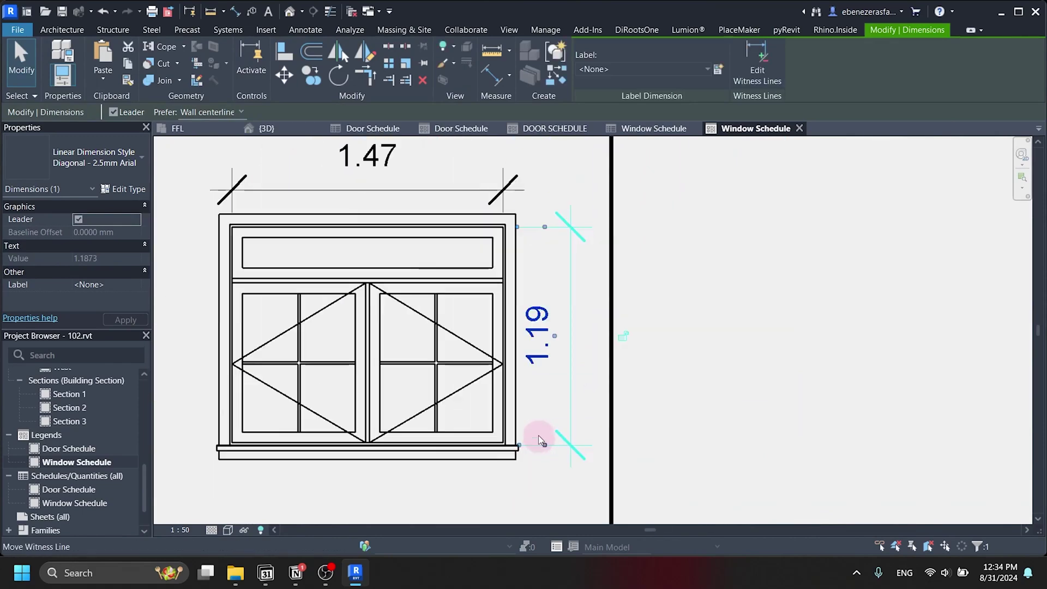
pyautogui.scroll(6, 518, 213)
pyautogui.moveTo(634, 282); pyautogui.dragTo(467, 276)
pyautogui.scroll(-5, 811, 257)
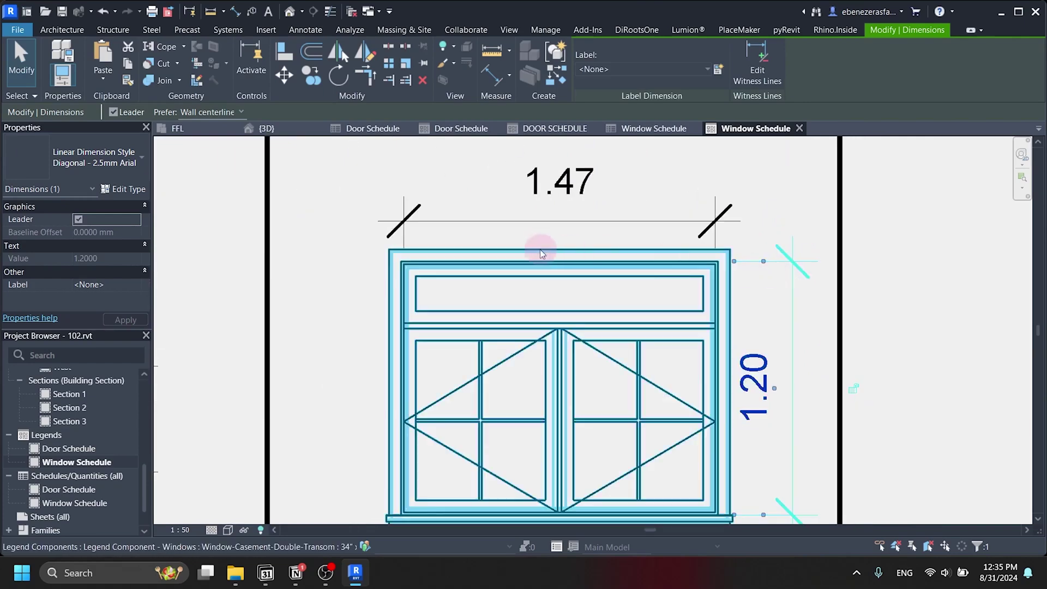
# - Move both witness lines of the W2 elevation's width dimension outward to the adjacent frame edges so it spans 1.50
pyautogui.scroll(3, 543, 229)
pyautogui.click(570, 182)
pyautogui.scroll(5, 811, 236)
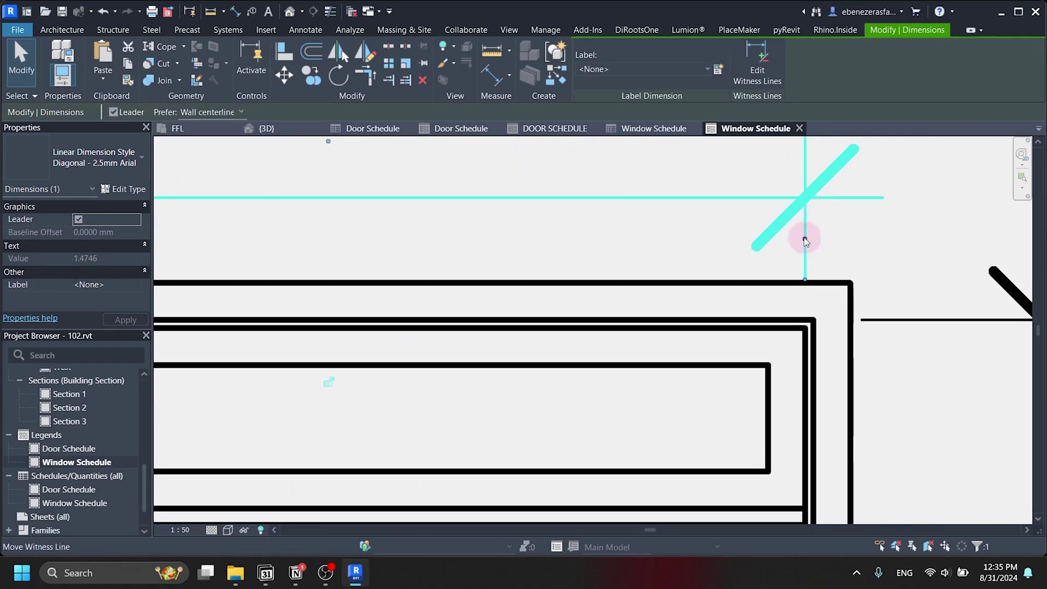
pyautogui.moveTo(805, 240); pyautogui.dragTo(820, 340)
pyautogui.scroll(-3, 818, 339)
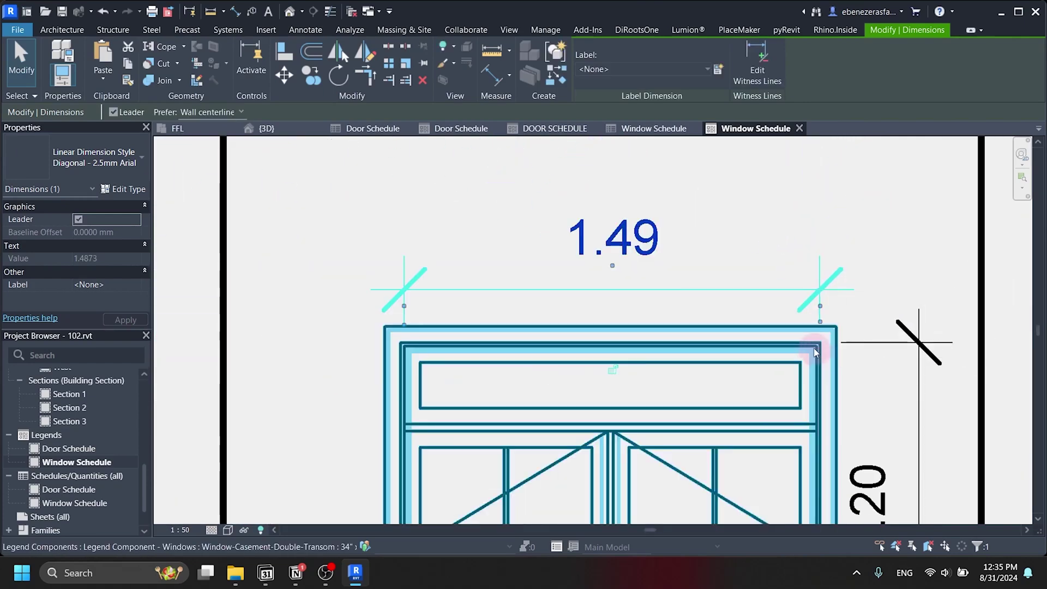
pyautogui.scroll(2, 385, 298)
pyautogui.moveTo(419, 314)
pyautogui.mouseDown()
pyautogui.moveTo(410, 393)
pyautogui.moveTo(411, 317)
pyautogui.mouseUp()
pyautogui.scroll(-3, 409, 294)
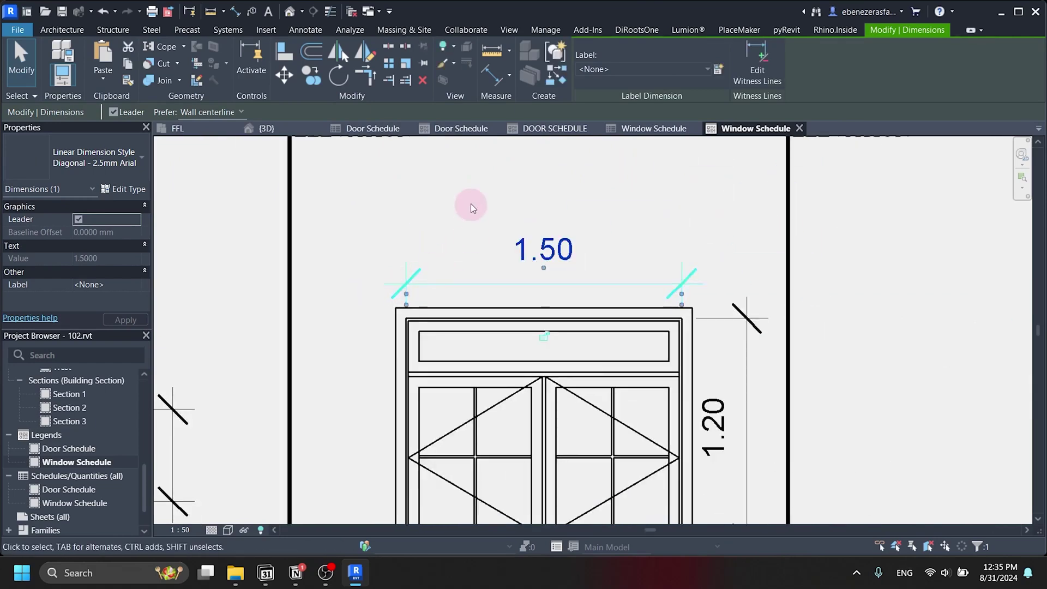
pyautogui.click(470, 206)
# - Correct the SIZE text in the W2 column to 150cm*120cm
pyautogui.scroll(-4, 472, 200)
pyautogui.scroll(4, 499, 436)
pyautogui.scroll(2, 502, 456)
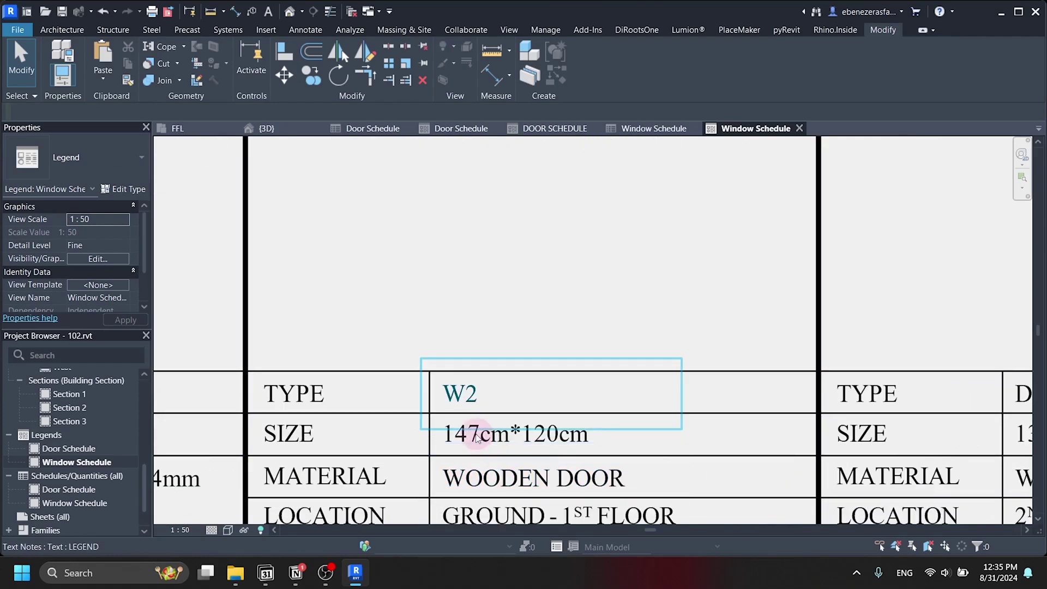
pyautogui.doubleClick(476, 438)
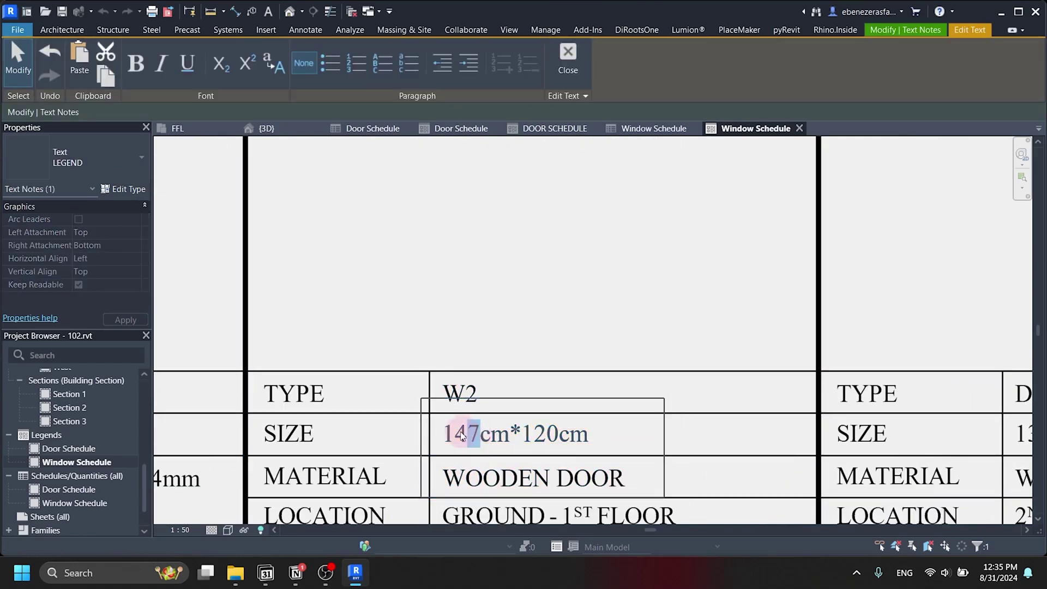
pyautogui.write('50')
pyautogui.click(486, 286)
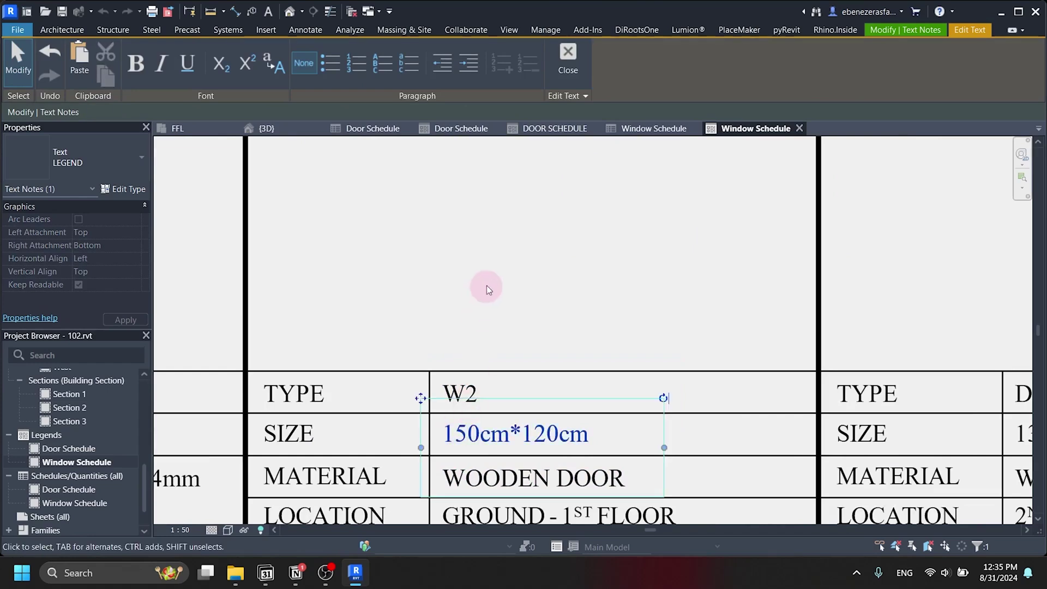
pyautogui.scroll(-3, 502, 312)
pyautogui.scroll(3, 513, 368)
pyautogui.doubleClick(525, 377)
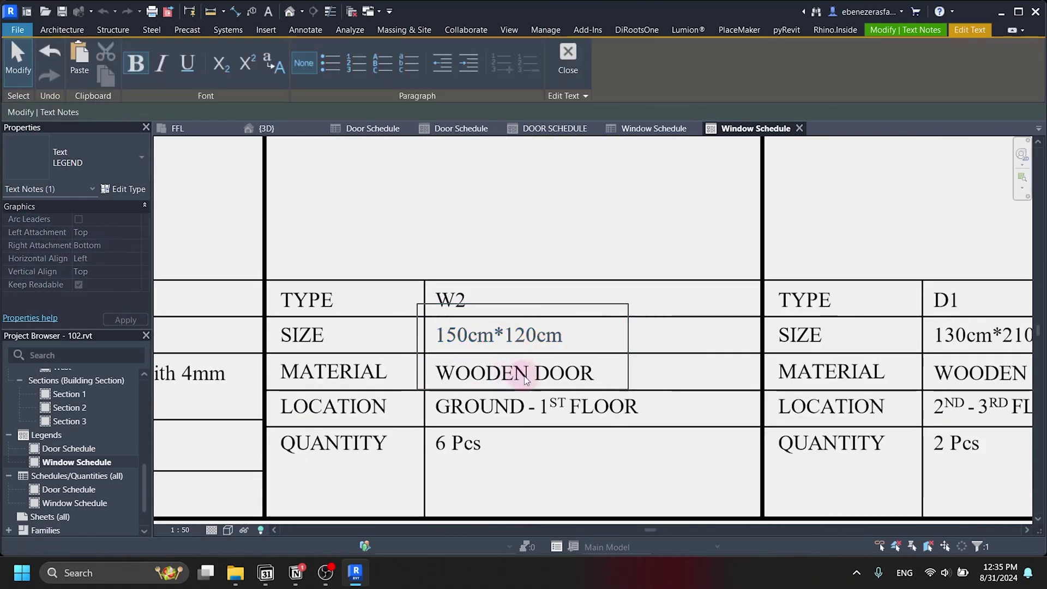
pyautogui.click(540, 305)
pyautogui.scroll(-3, 532, 359)
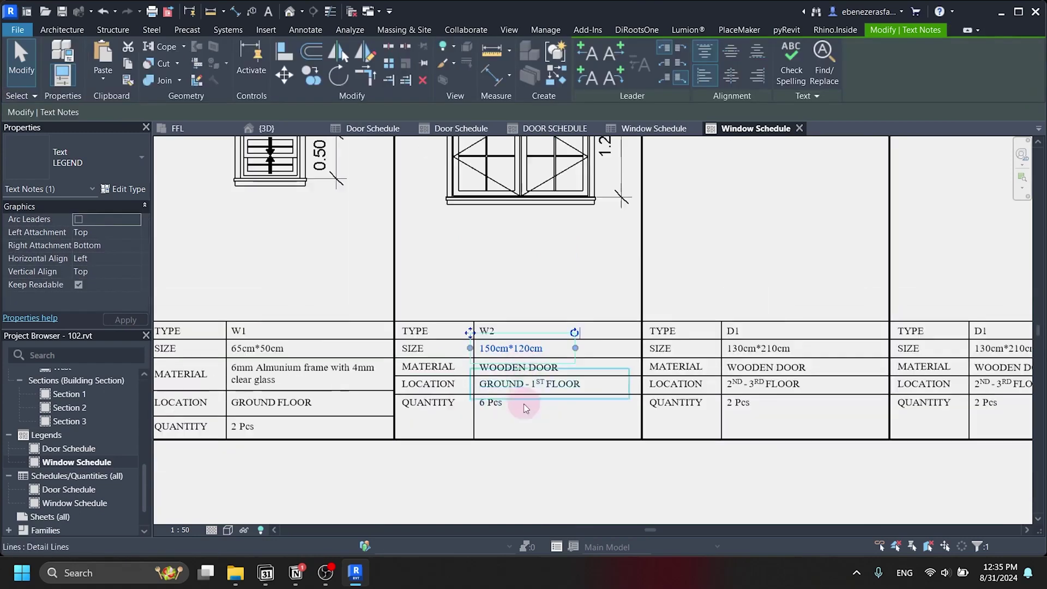
# - Delete the material, location and quantity values in the W2 column, with the line dividing the LOCATION and QUANTITY rows
pyautogui.click(524, 405)
pyautogui.click(566, 419)
pyautogui.moveTo(566, 419); pyautogui.dragTo(466, 358)
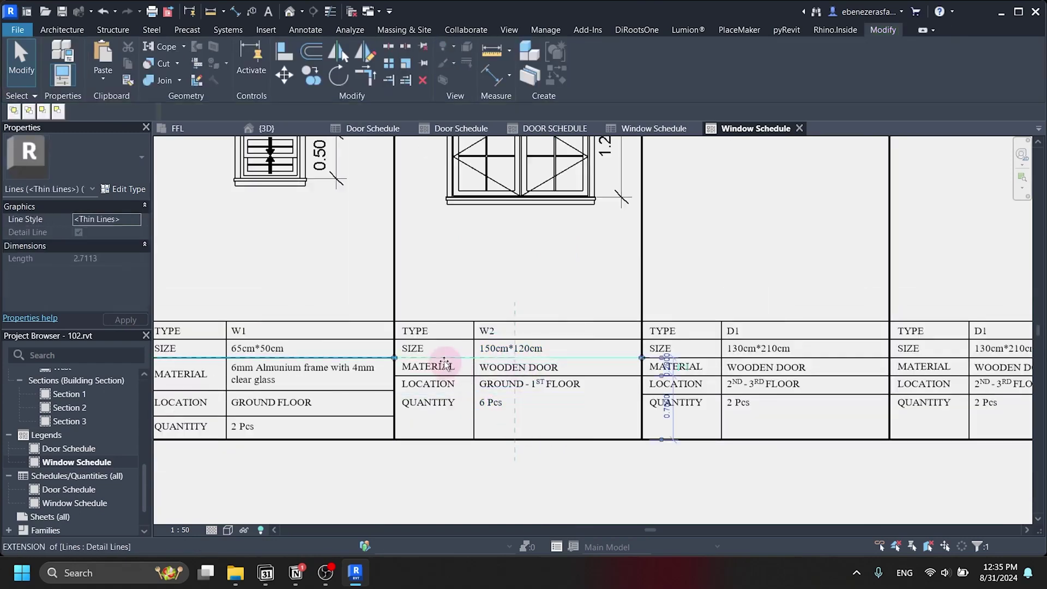
pyautogui.press('Delete')
# - Delete the LOCATION and QUANTITY labels in the W2 column
pyautogui.click(428, 376)
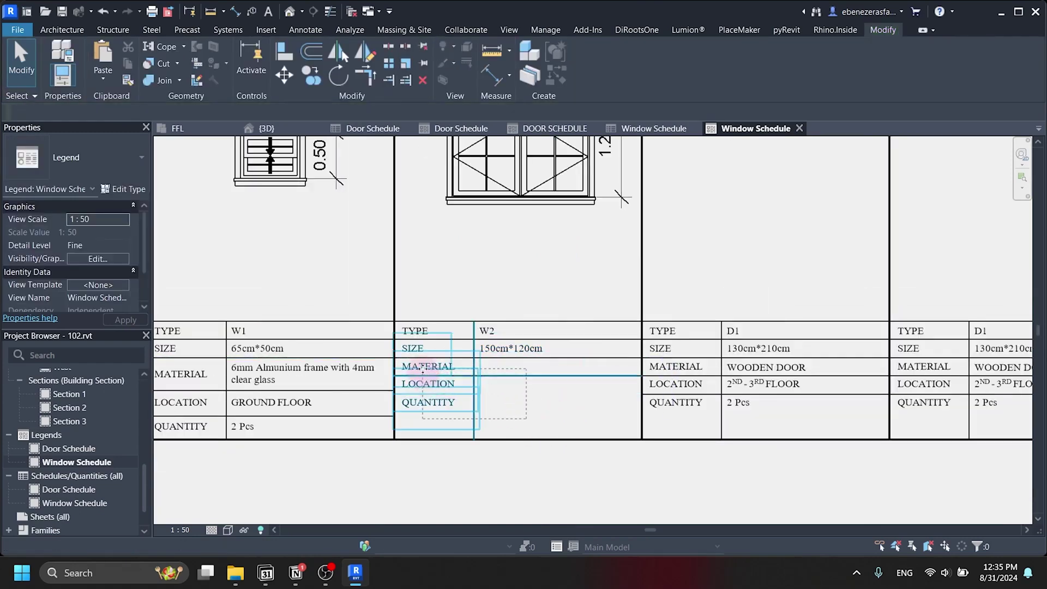
pyautogui.click(426, 369)
pyautogui.click(495, 384)
pyautogui.press('Delete')
pyautogui.click(472, 405)
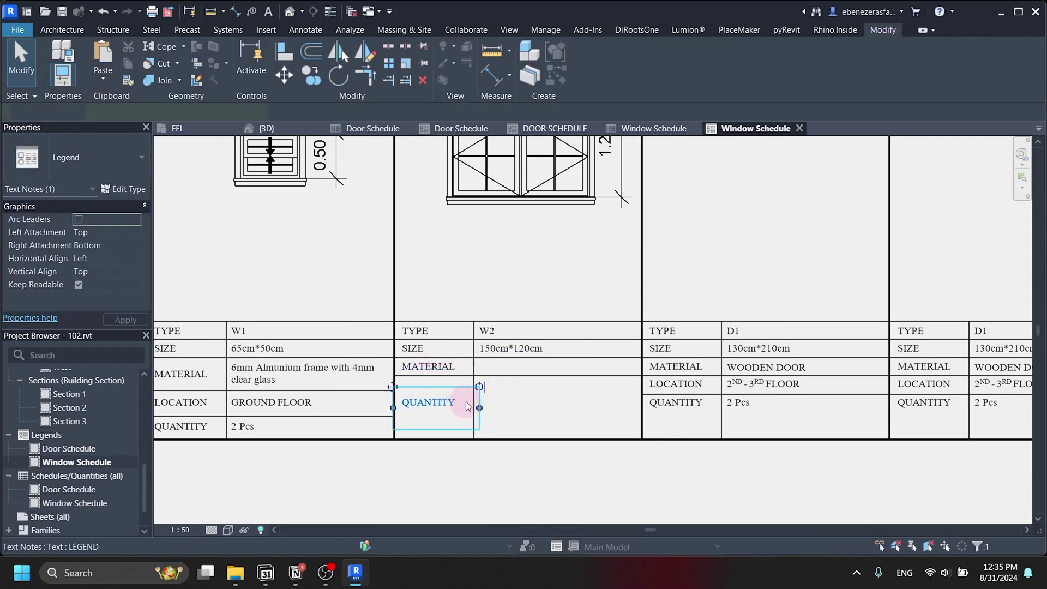
pyautogui.press('Delete')
# - Delete the vertical divider line between labels and values in the W2 column, and undo that deletion
pyautogui.click(472, 400)
pyautogui.press('Delete')
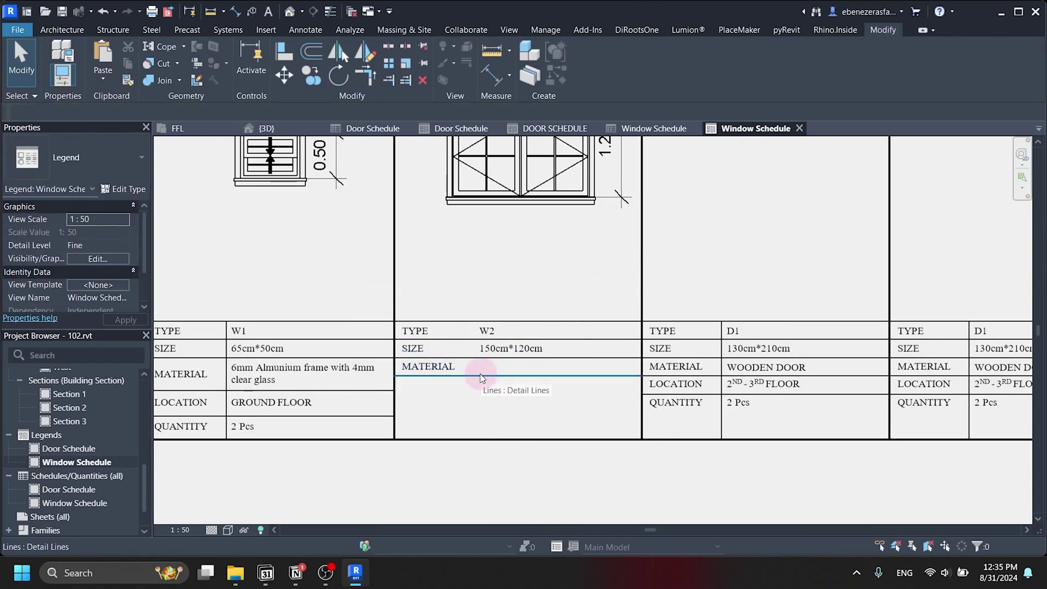
pyautogui.hotkey('ctrl', 'z')
# - Delete the row line below MATERIAL and the MATERIAL label in the W2 column
pyautogui.press('Delete')
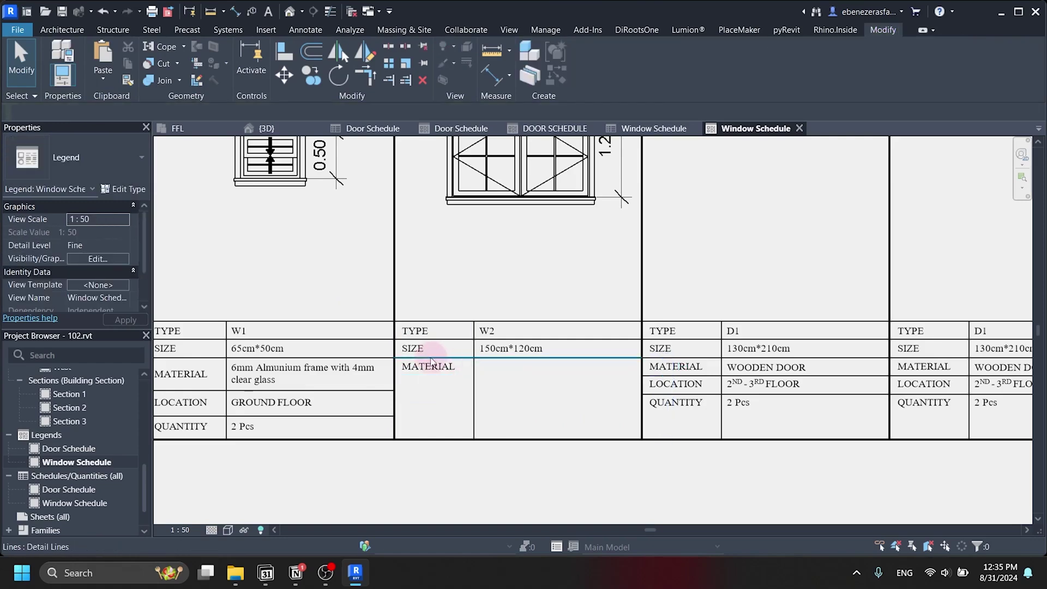
pyautogui.click(429, 368)
pyautogui.press('Delete')
# - Copy the material, location and quantity rows with their labels and dividing lines from the W1 column into the W2 column
pyautogui.scroll(-2, 561, 367)
pyautogui.scroll(2, 404, 395)
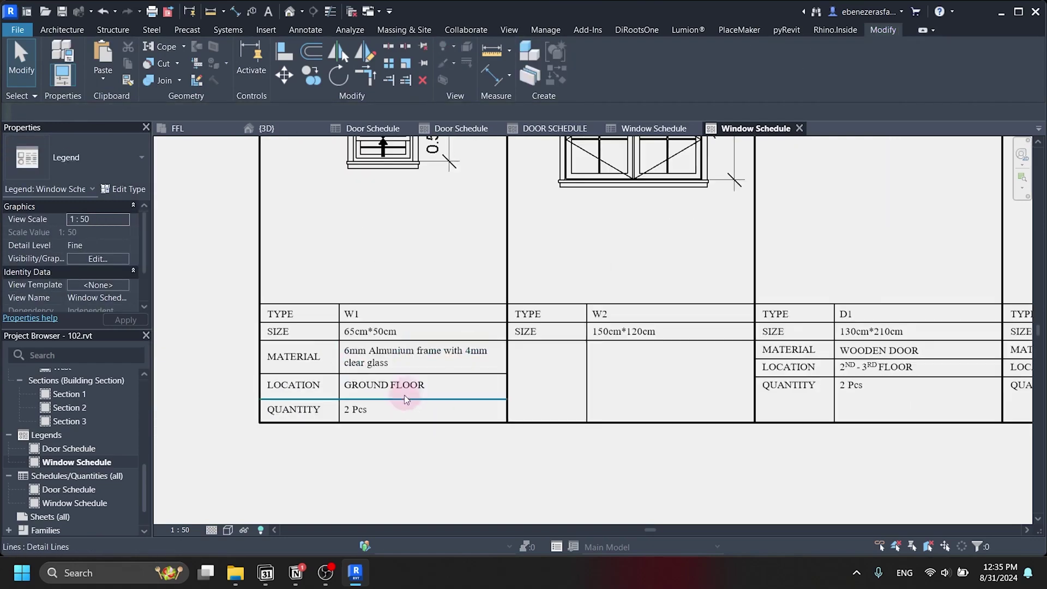
pyautogui.moveTo(386, 442); pyautogui.dragTo(300, 352)
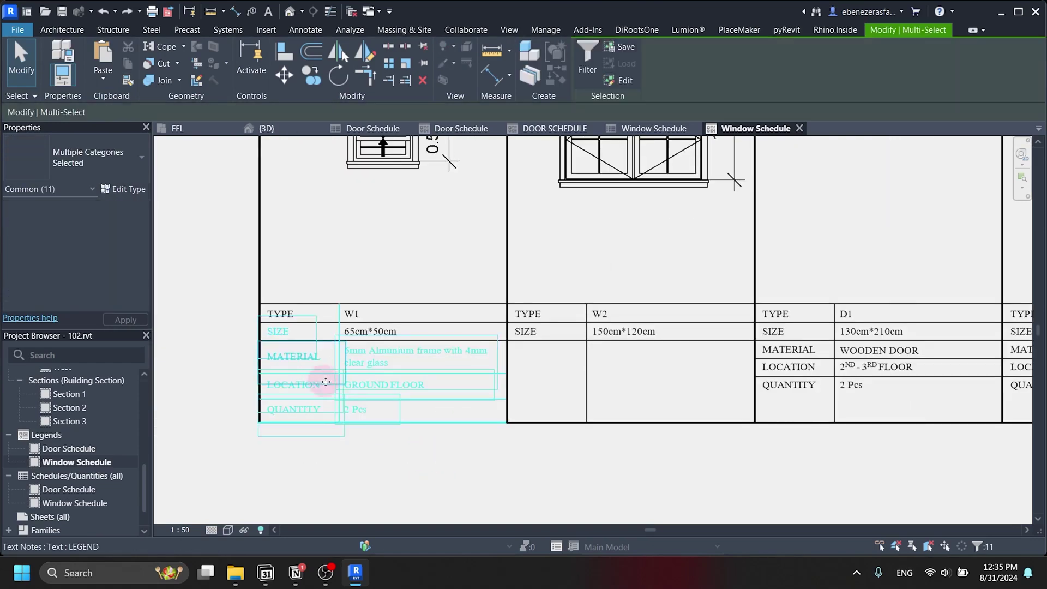
pyautogui.keyDown('shift'); pyautogui.click(390, 422); pyautogui.keyUp('shift')
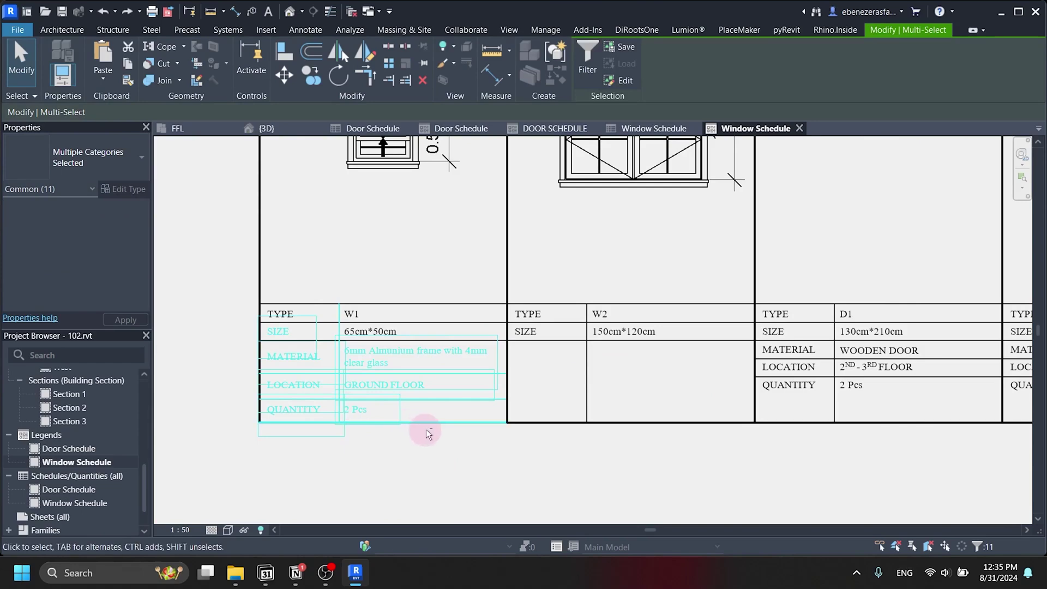
pyautogui.keyDown('shift'); pyautogui.click(280, 331); pyautogui.keyUp('shift')
pyautogui.press('c')
pyautogui.press('o')
pyautogui.click(262, 334)
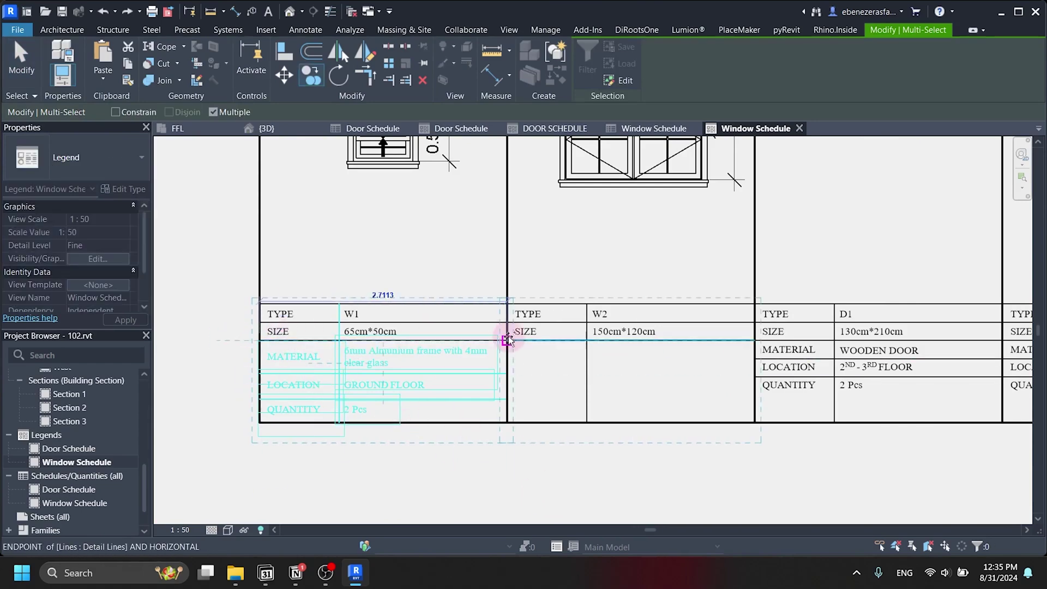
pyautogui.click(507, 334)
pyautogui.scroll(-1, 561, 378)
pyautogui.press('Escape')
# - Check the window totals in the Window Schedule and set the legend quantities to 9 Pcs for W1 and 6 Pcs for W2
pyautogui.click(655, 129)
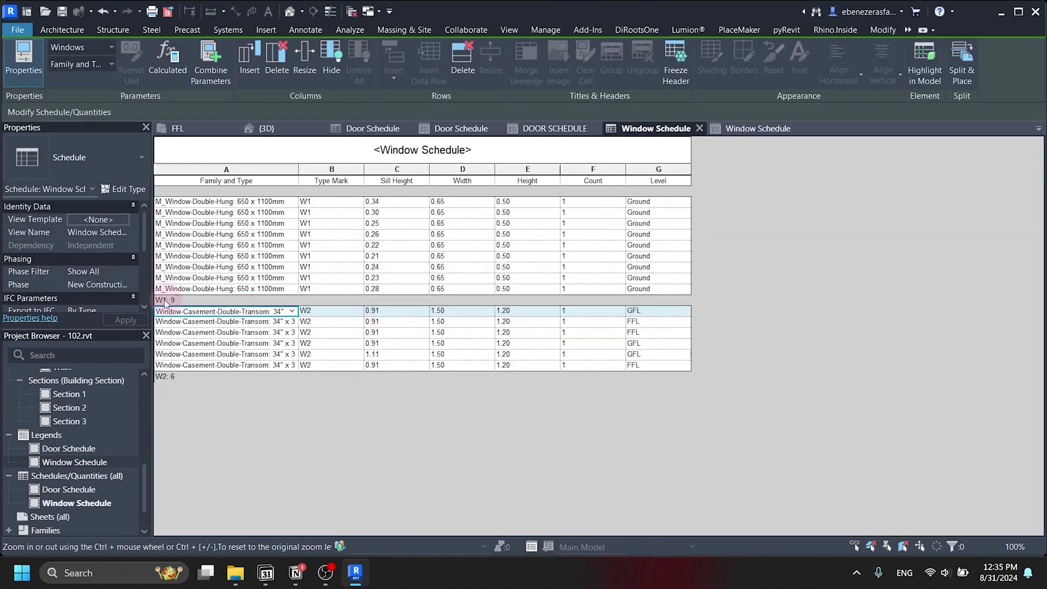
pyautogui.click(758, 129)
pyautogui.doubleClick(227, 381)
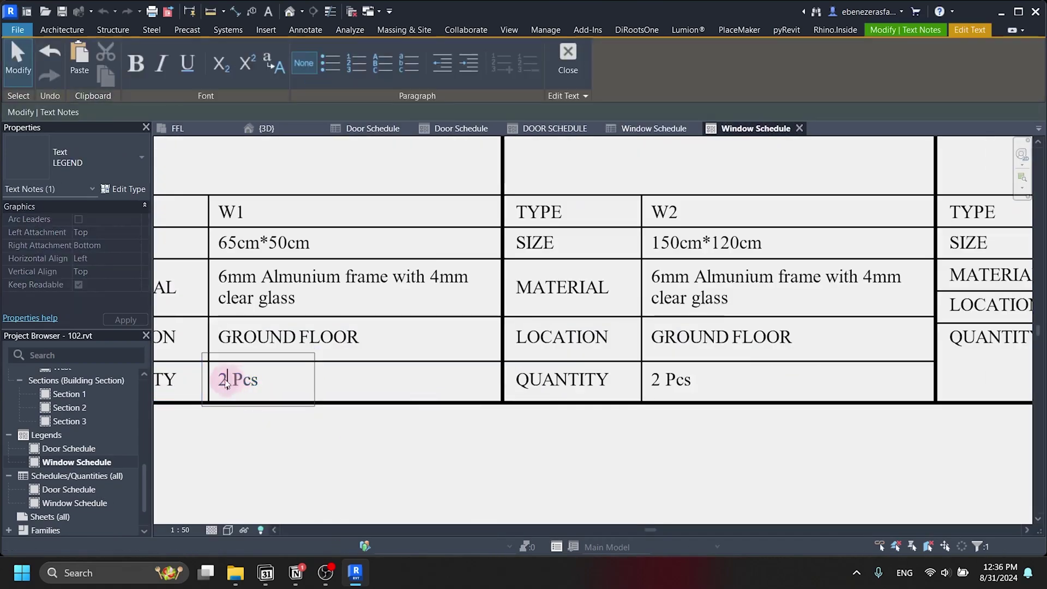
pyautogui.click(669, 384)
pyautogui.doubleClick(650, 378)
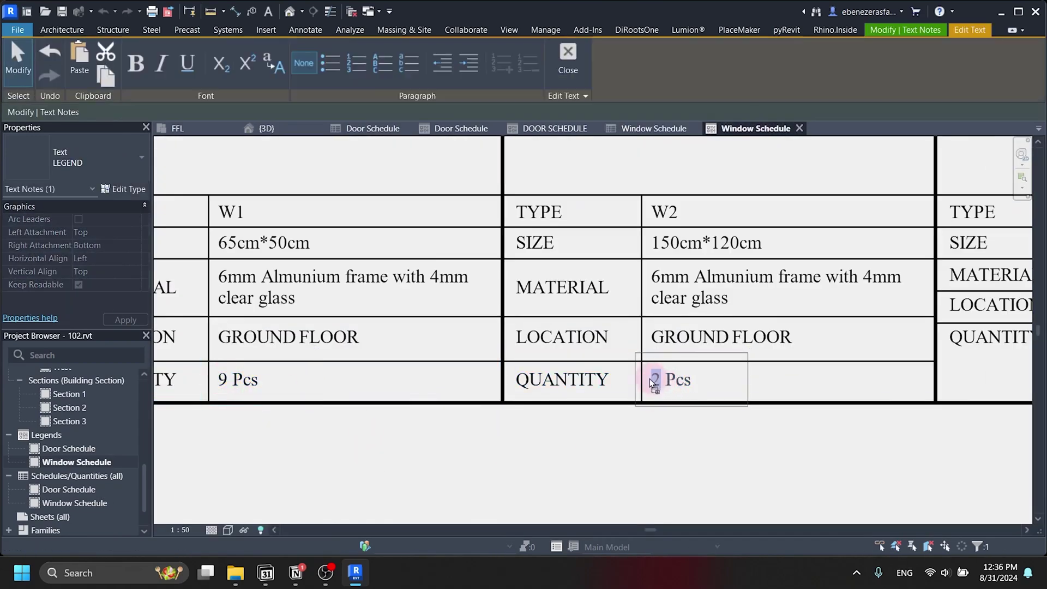
pyautogui.write('6')
pyautogui.click(687, 438)
pyautogui.scroll(-5, 687, 439)
# - Check the W2 window levels in the Window Schedule, dismiss the save reminder, and set the W2 legend location to GROUND & 1ST FLOOR
pyautogui.hotkey('ctrl', 'Tab')
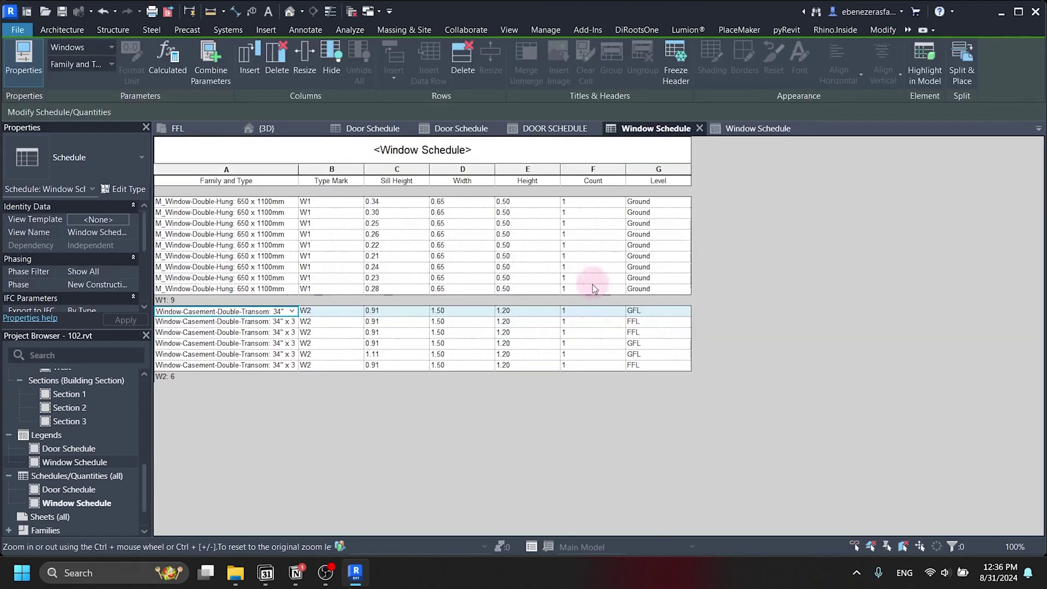
pyautogui.click(736, 129)
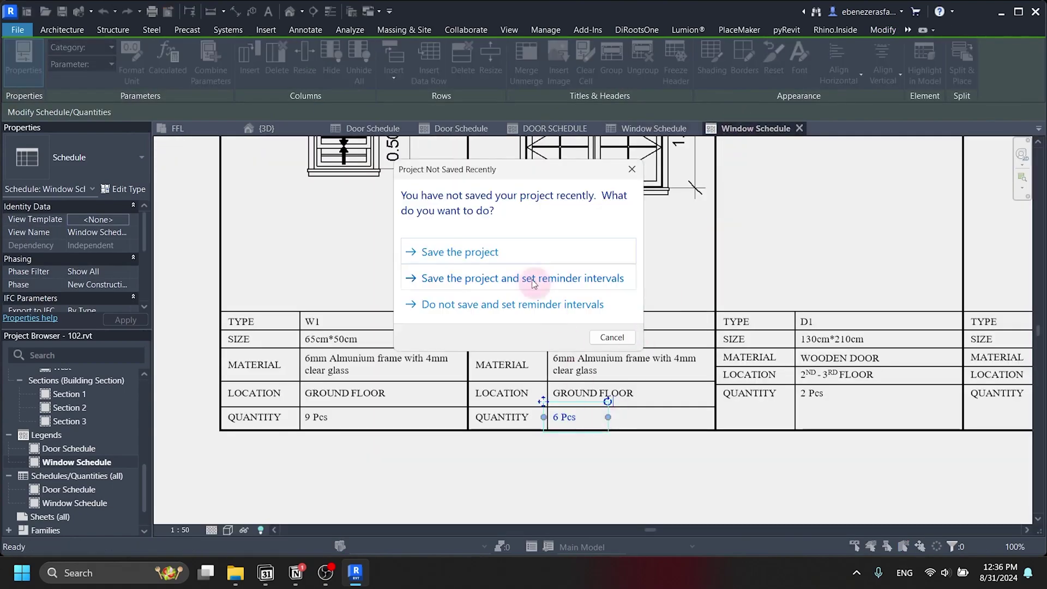
pyautogui.click(615, 335)
pyautogui.scroll(5, 610, 352)
pyautogui.scroll(-2, 609, 352)
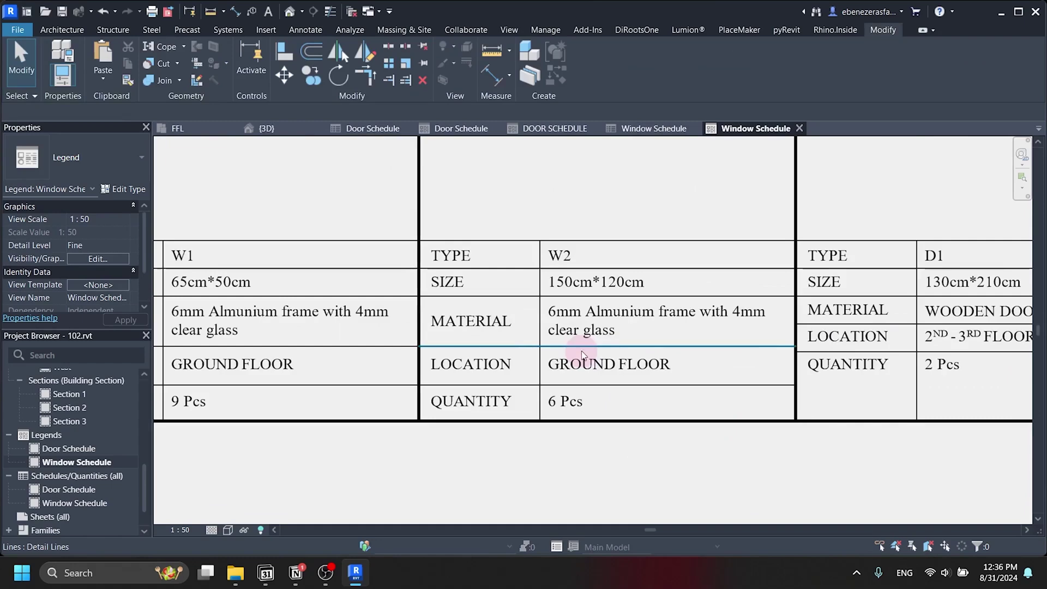
pyautogui.click(618, 363)
pyautogui.click(620, 362)
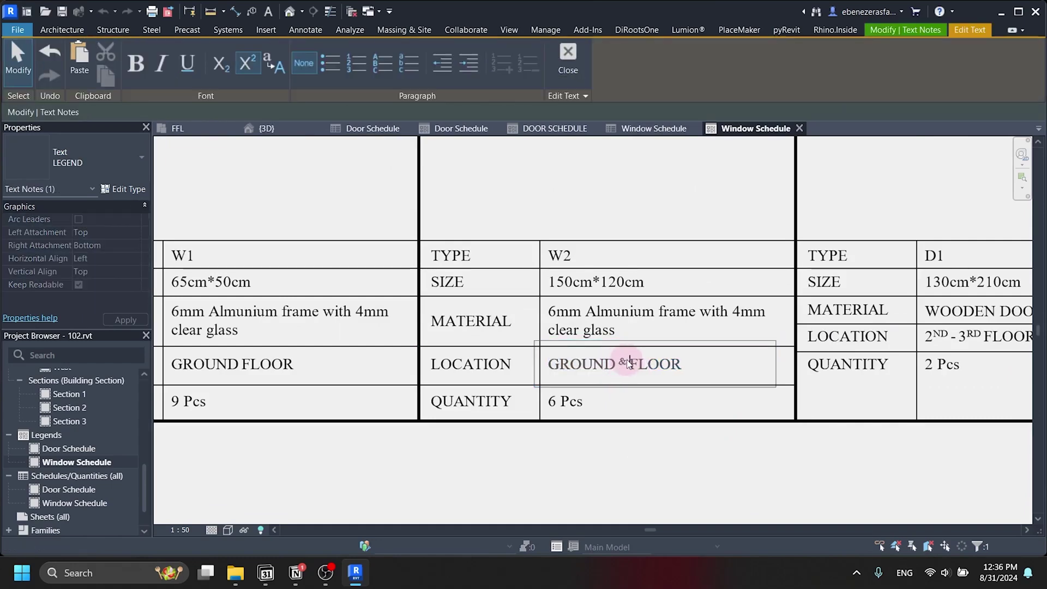
pyautogui.write('&')
pyautogui.press('BackSpace')
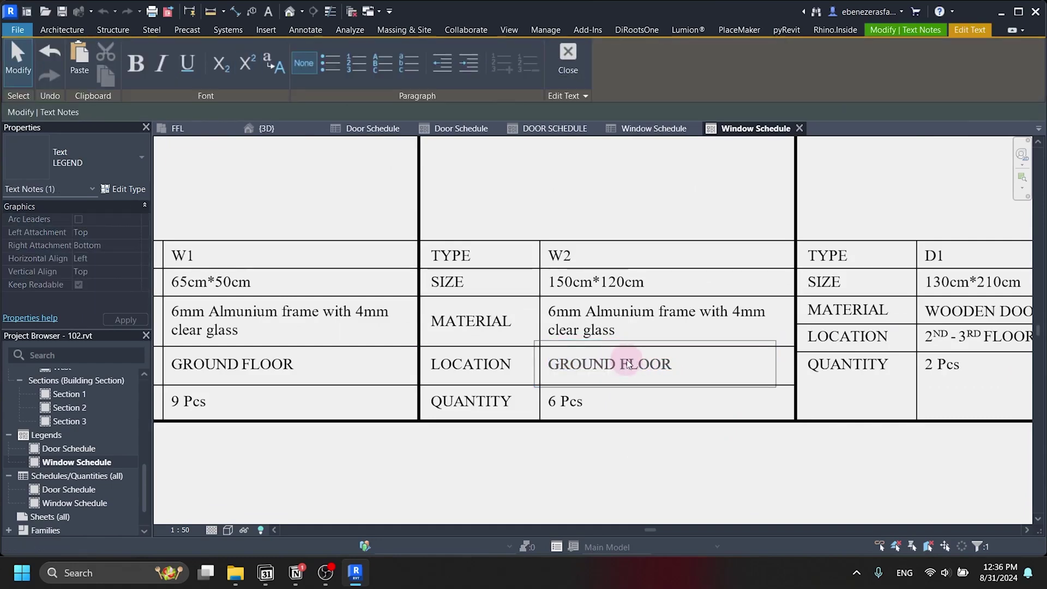
pyautogui.write('1ST')
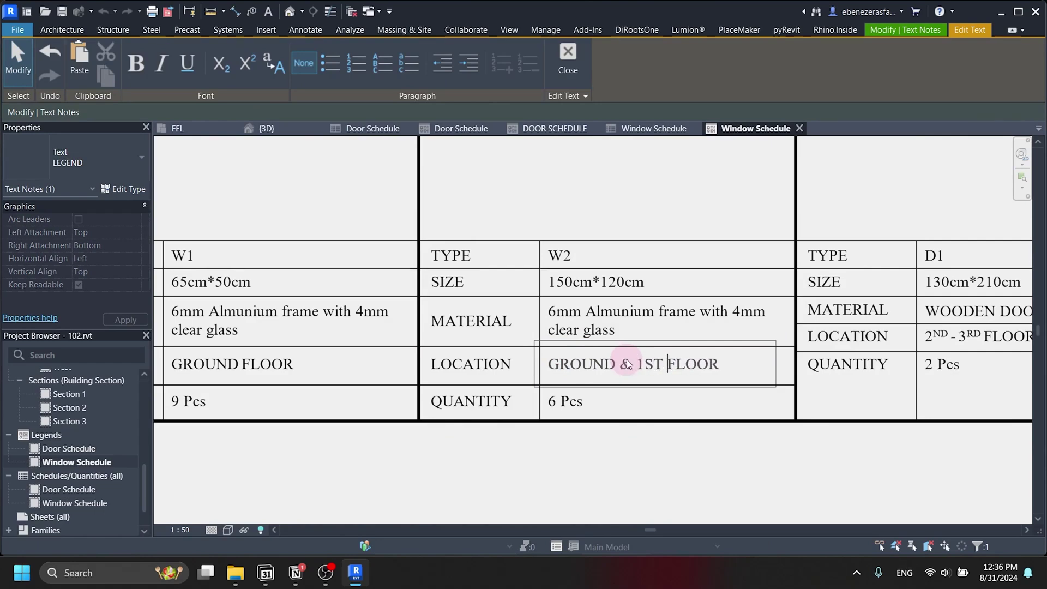
# - Format the ST of 1ST as superscript in the W2 location text and finish the text edit
pyautogui.click(247, 63)
pyautogui.scroll(-3, 624, 407)
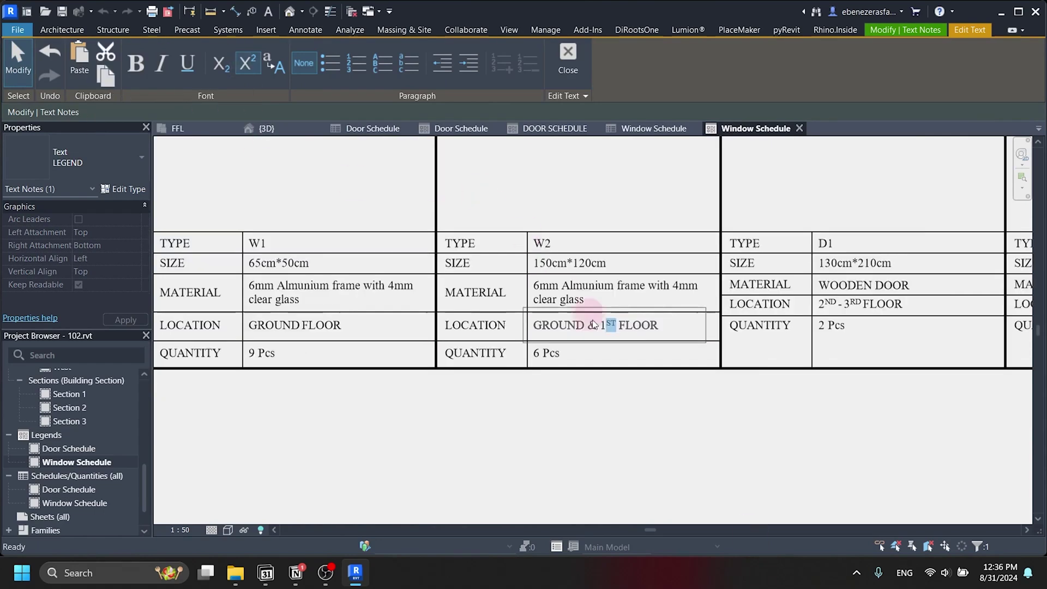
pyautogui.click(624, 407)
# - Delete the three unused columns beyond W2 from the window legend
pyautogui.scroll(-6, 624, 406)
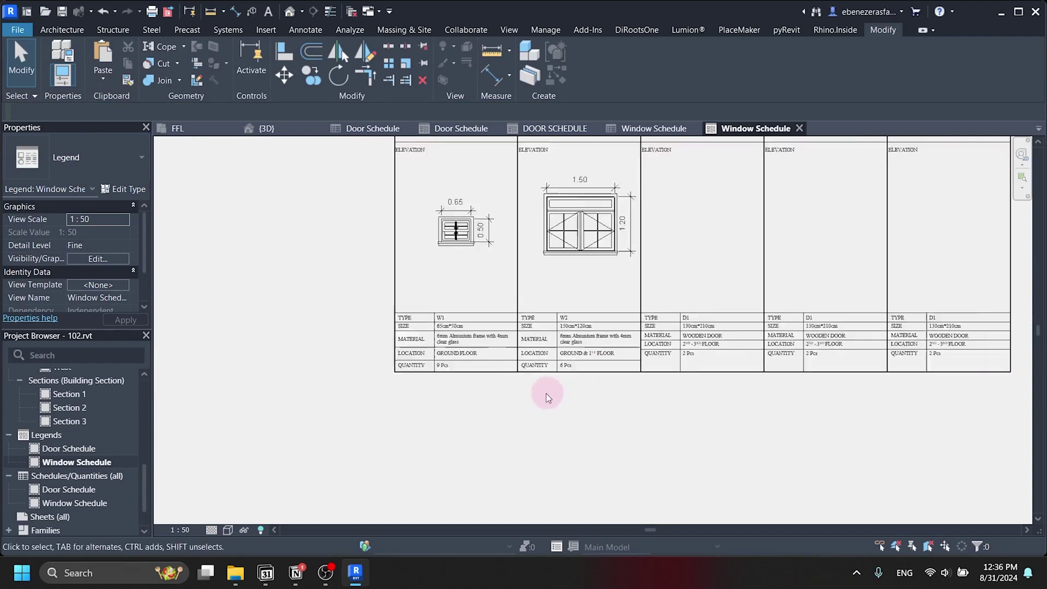
pyautogui.moveTo(841, 437); pyautogui.dragTo(578, 178)
pyautogui.press('Delete')
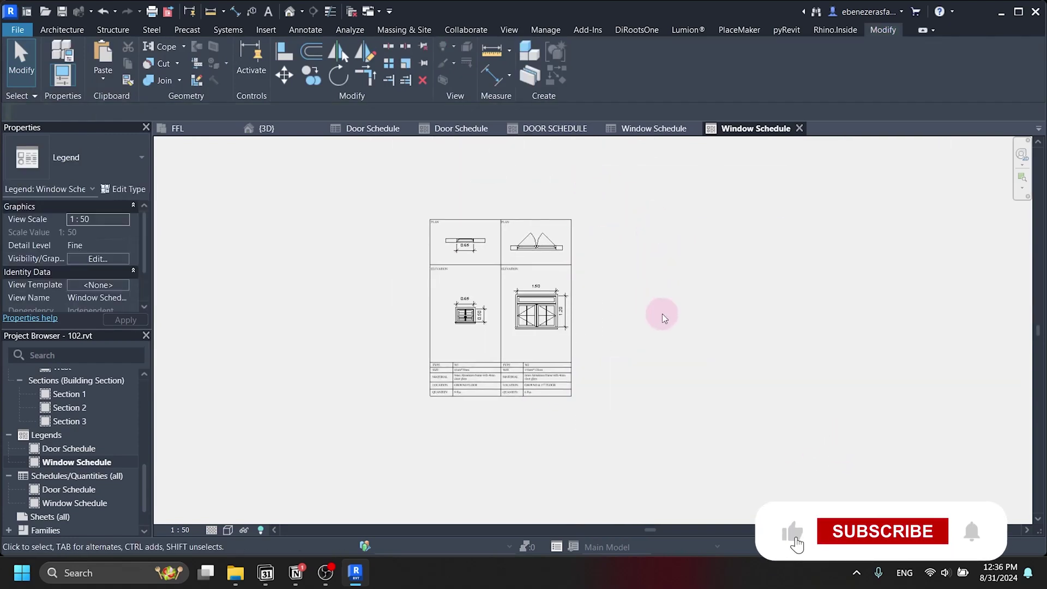
pyautogui.scroll(-2, 585, 295)
pyautogui.scroll(4, 508, 266)
pyautogui.scroll(-3, 509, 266)
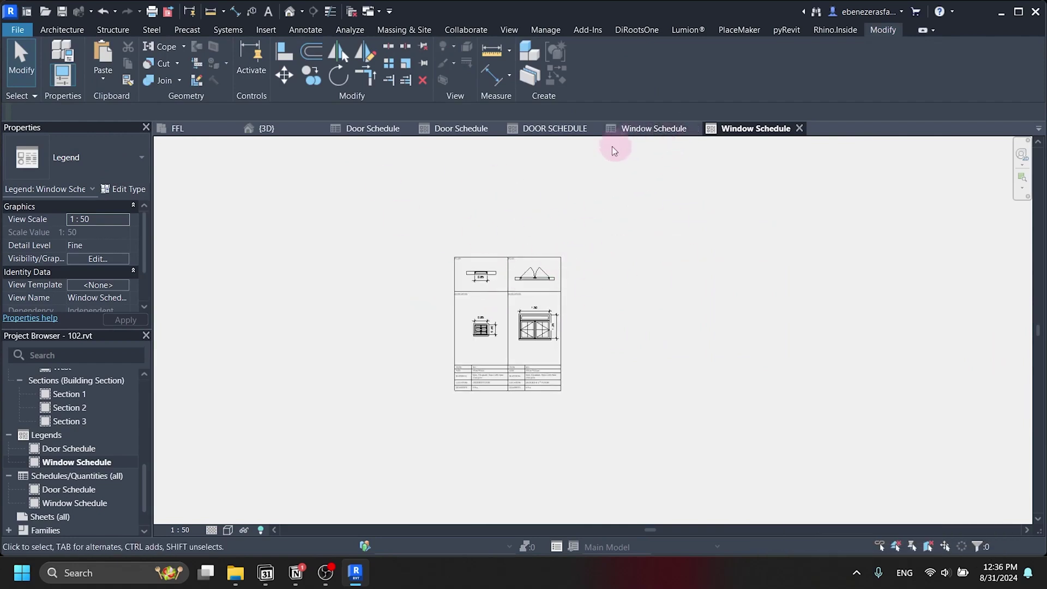
# - View the reference DOOR SCHEDULE legend, return to the project's Door Schedule legend, and start a new sheet for this project
pyautogui.click(541, 131)
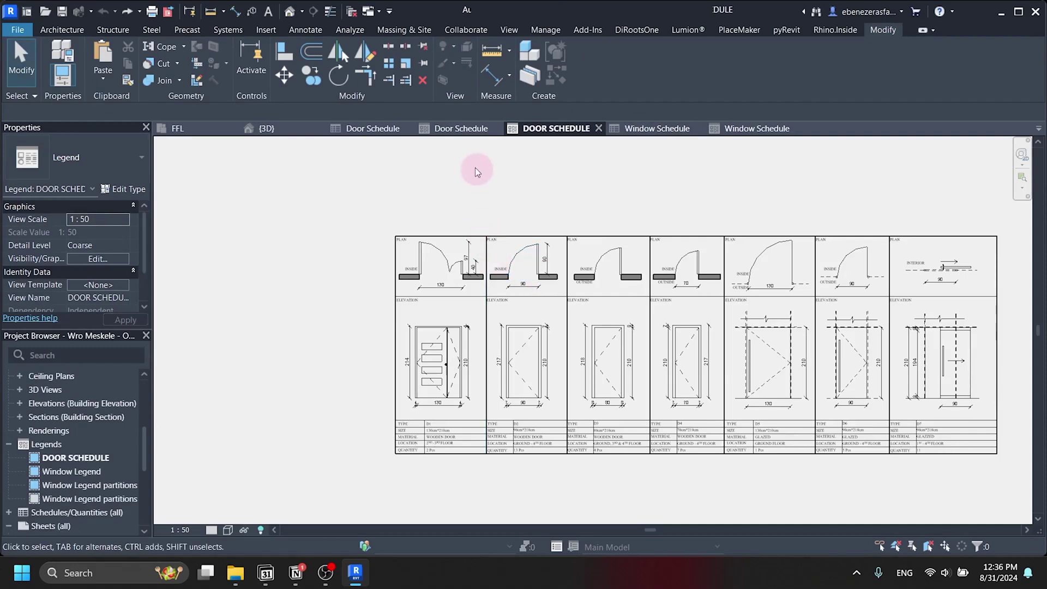
pyautogui.click(452, 133)
pyautogui.scroll(-3, 446, 234)
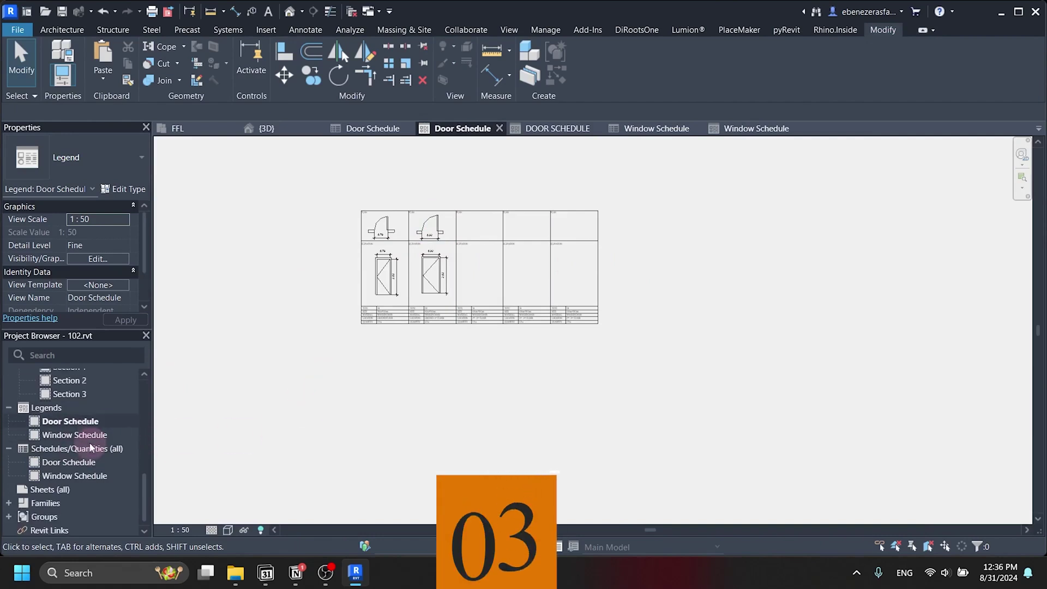
pyautogui.scroll(-1, 66, 475)
pyautogui.click(65, 491)
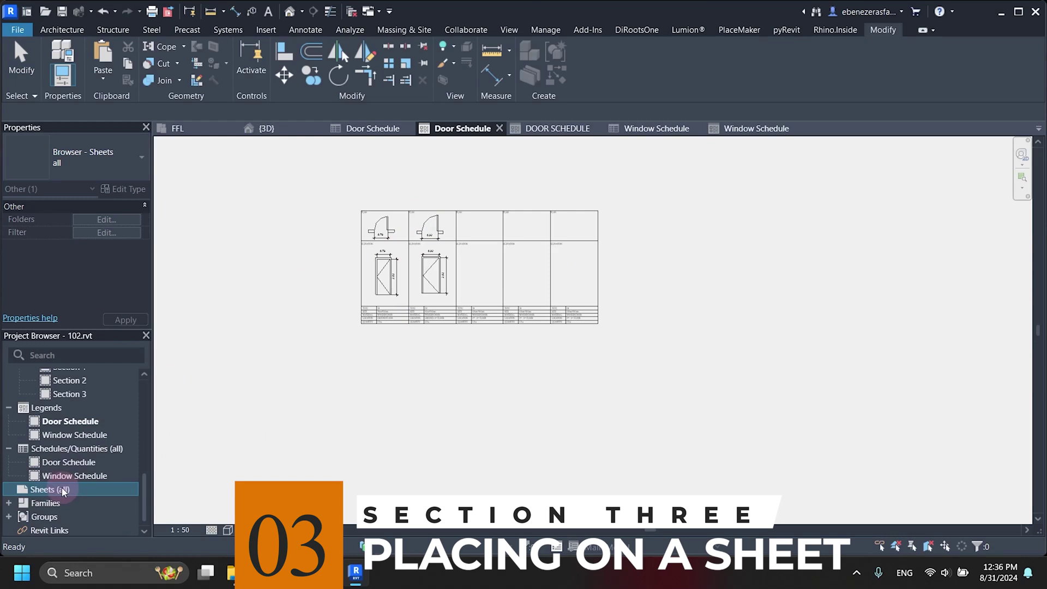
pyautogui.rightClick(62, 488)
pyautogui.click(109, 407)
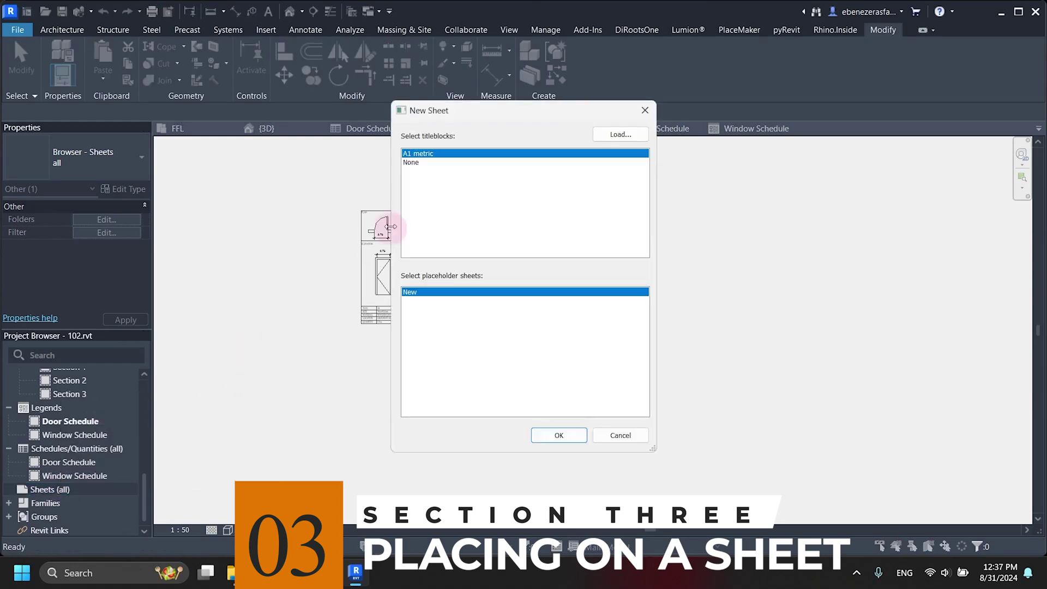
pyautogui.click(619, 135)
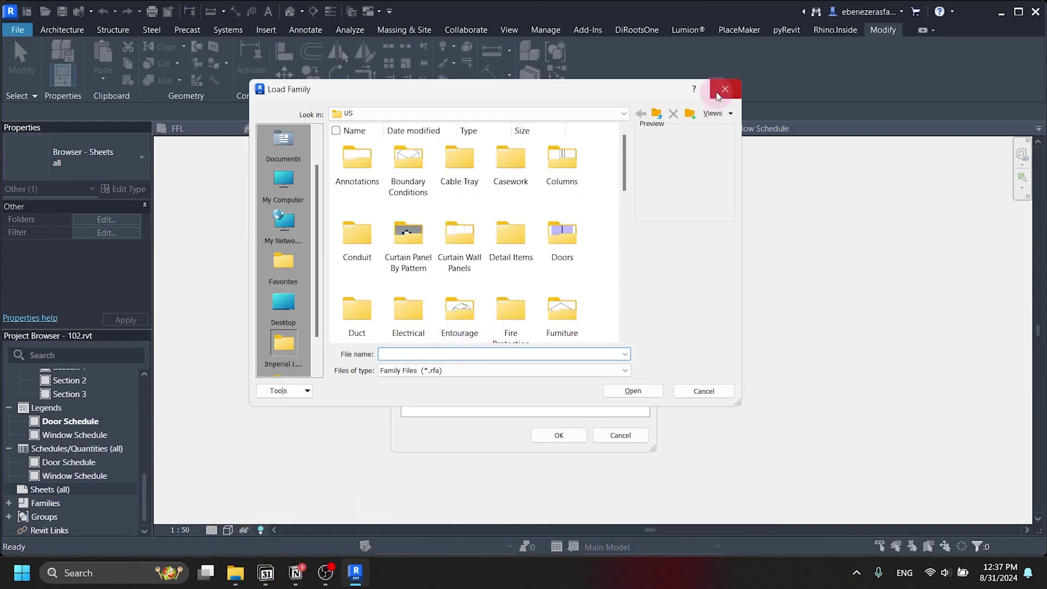
pyautogui.scroll(-5, 465, 283)
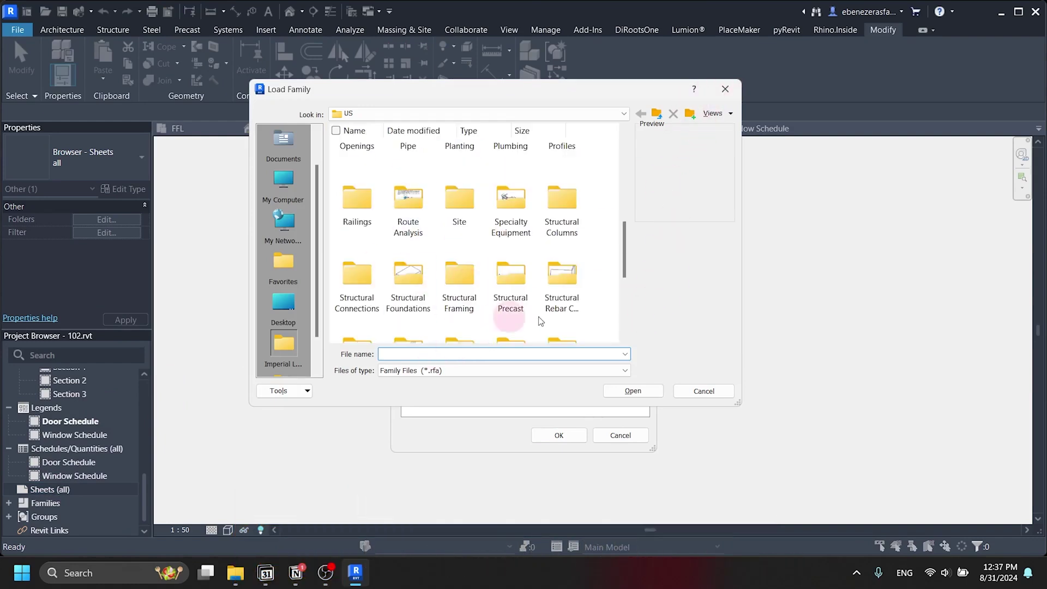
pyautogui.click(704, 391)
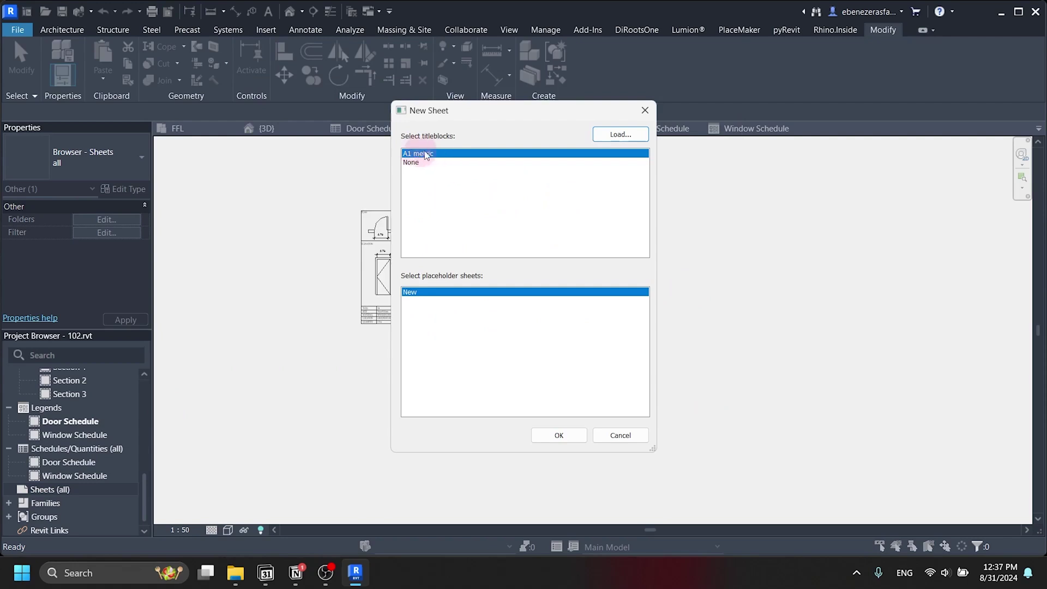
# - Create the new sheet with the A1 metric title block
pyautogui.click(552, 434)
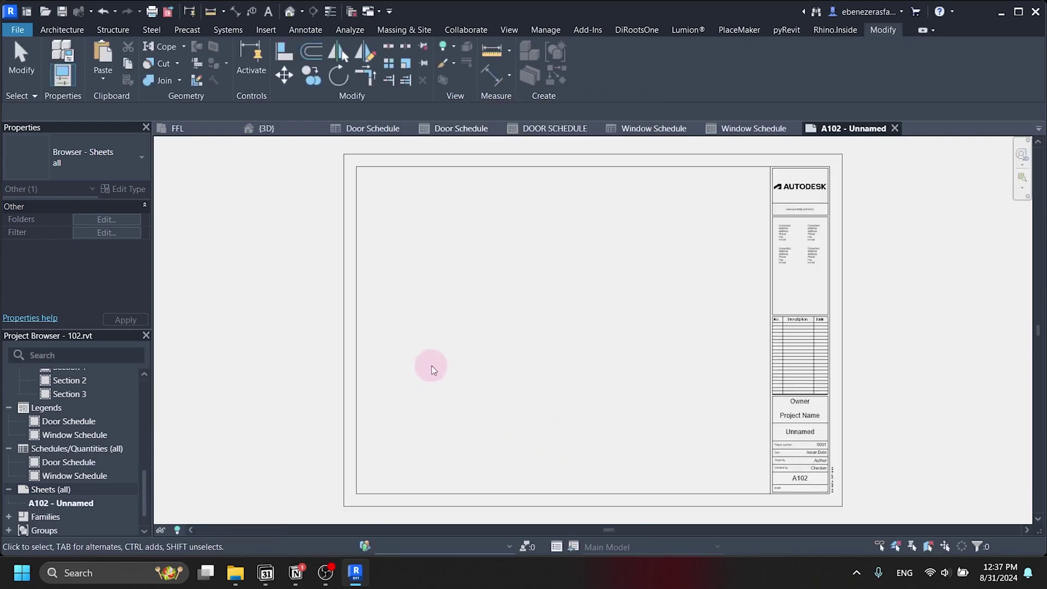
pyautogui.scroll(3, 572, 421)
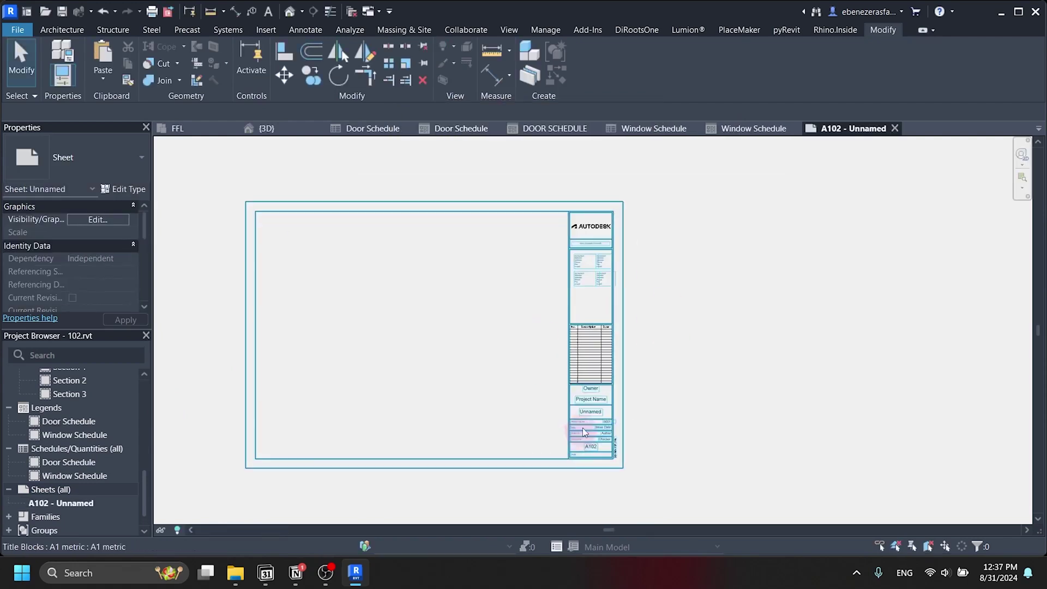
pyautogui.scroll(-4, 647, 400)
# - Place the Door Schedule legend on the new sheet in the upper-left area of the title block frame
pyautogui.scroll(3, 27, 458)
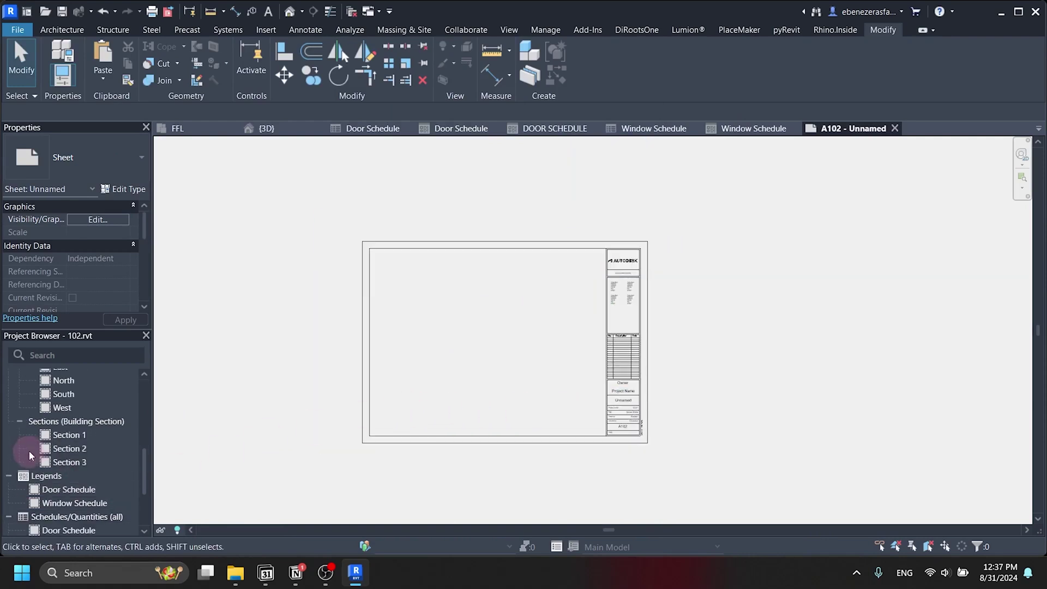
pyautogui.click(112, 488)
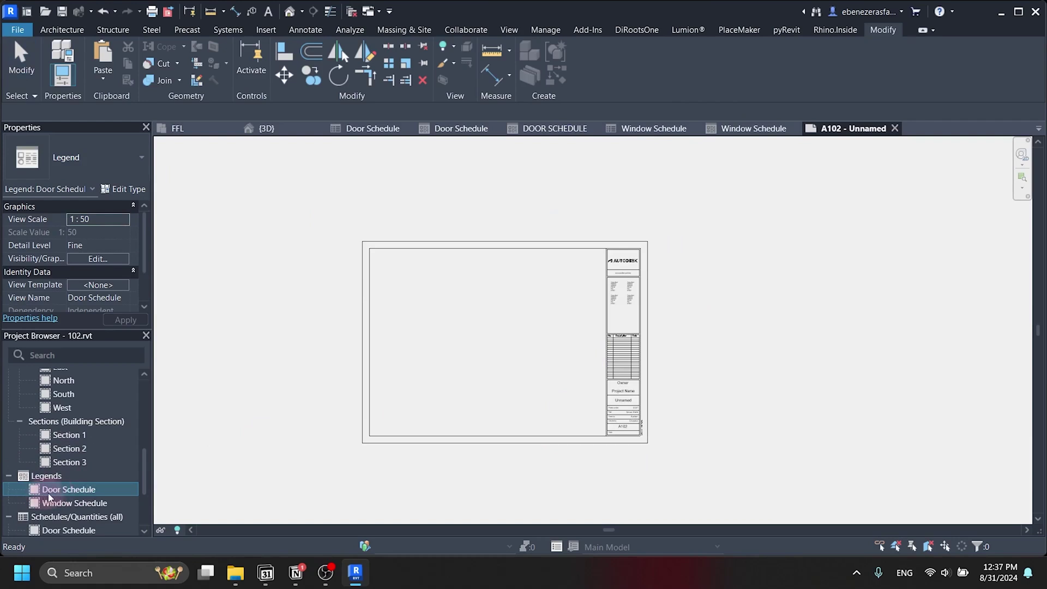
pyautogui.moveTo(59, 491); pyautogui.dragTo(406, 392)
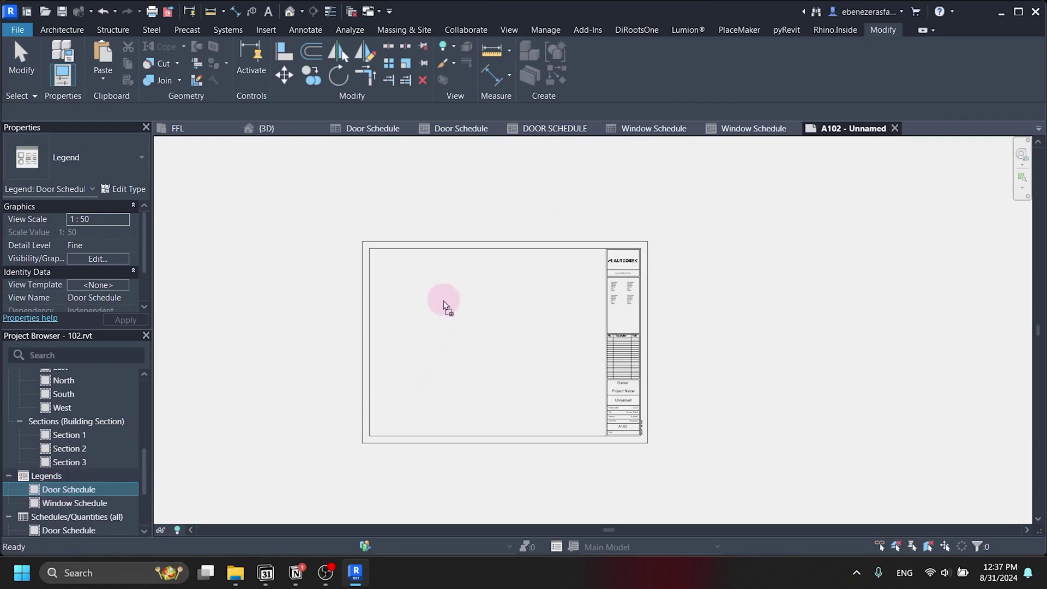
pyautogui.moveTo(444, 299); pyautogui.dragTo(443, 300)
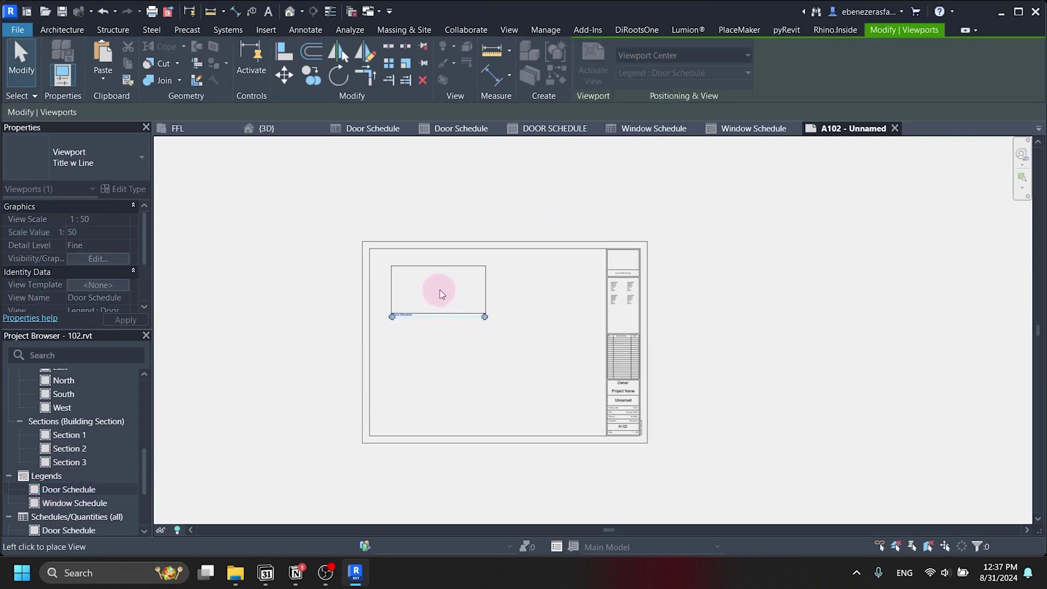
pyautogui.click(440, 289)
pyautogui.scroll(8, 387, 283)
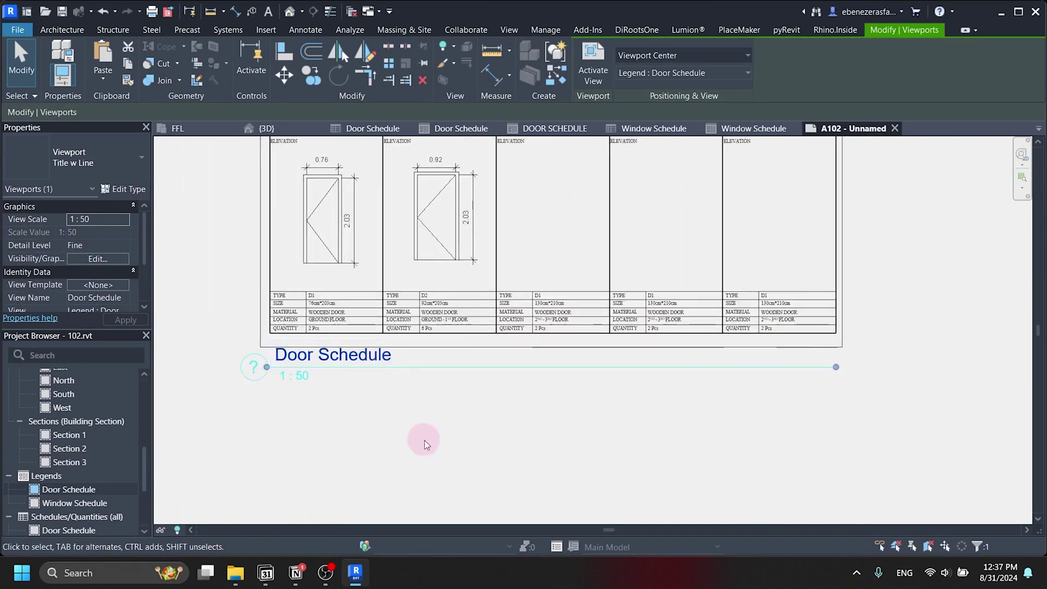
# - Change the placed Door Schedule viewport's type to No Title and deselect it
pyautogui.scroll(-6, 425, 441)
pyautogui.scroll(5, 420, 424)
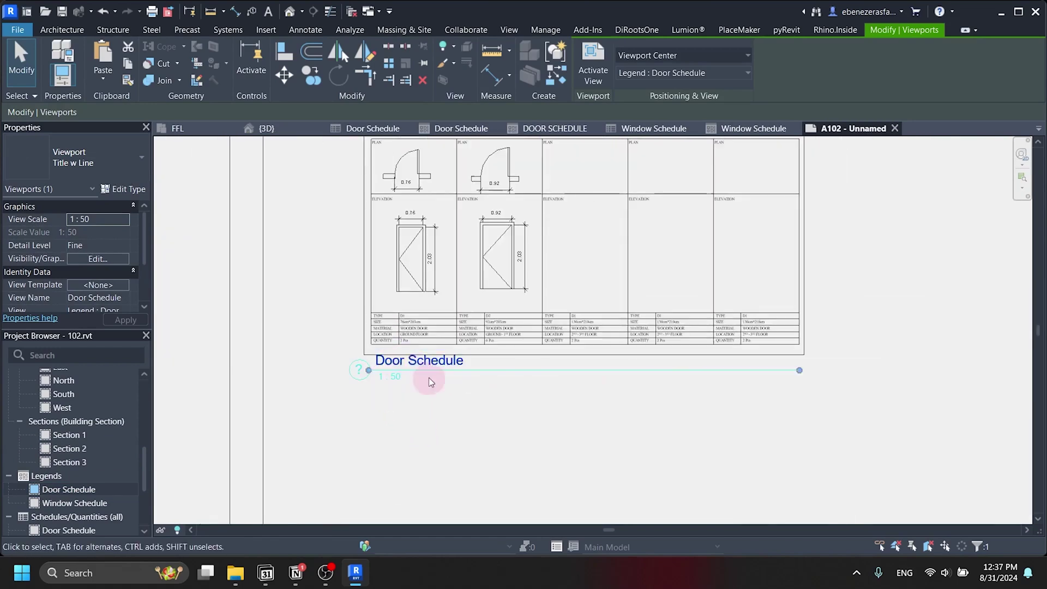
pyautogui.click(96, 161)
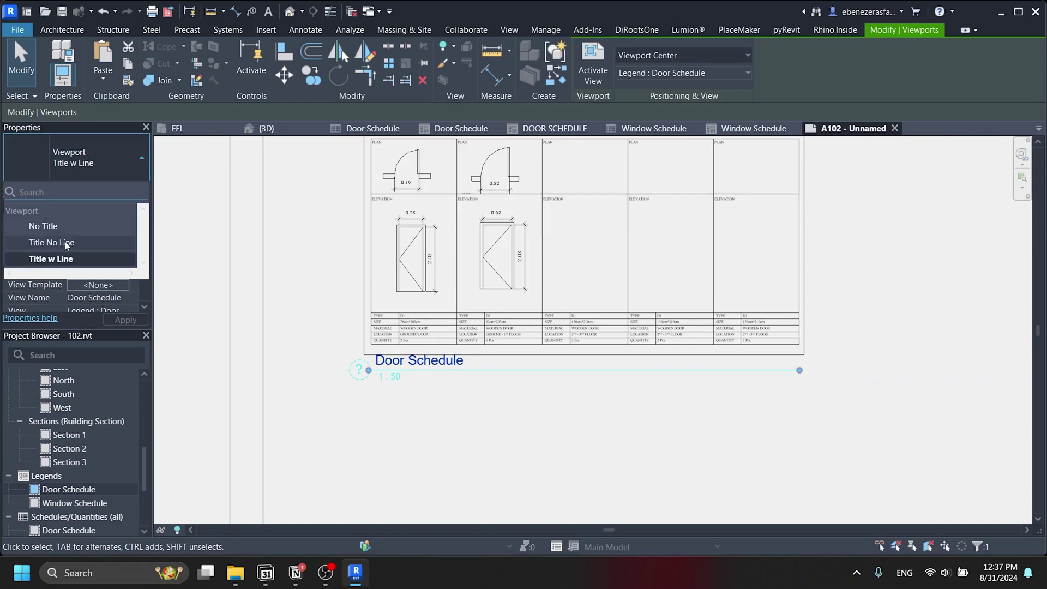
pyautogui.click(60, 225)
pyautogui.scroll(-3, 469, 401)
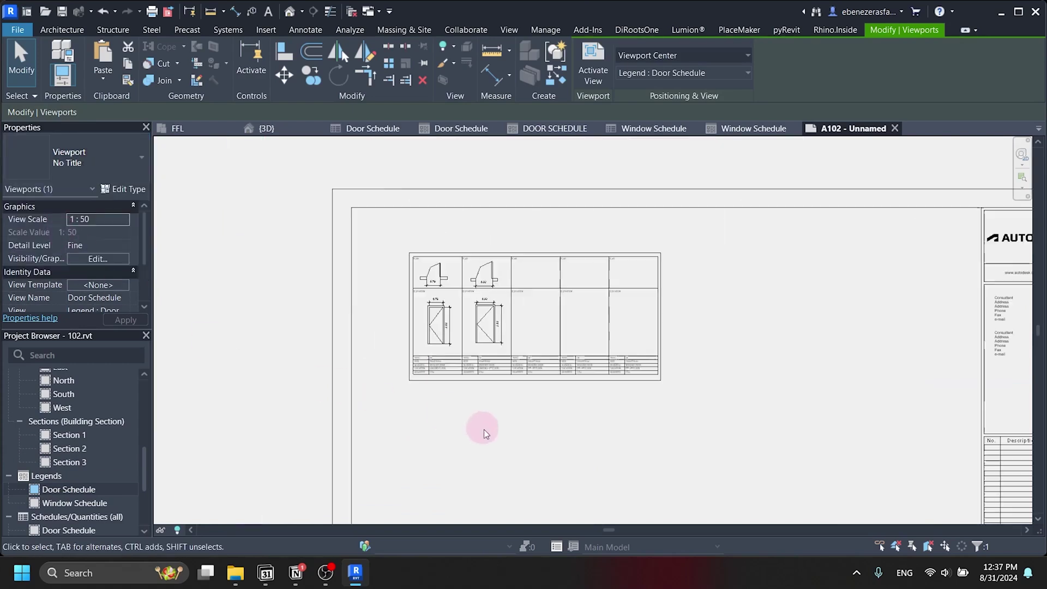
pyautogui.click(483, 430)
pyautogui.scroll(3, 491, 327)
pyautogui.scroll(-3, 420, 273)
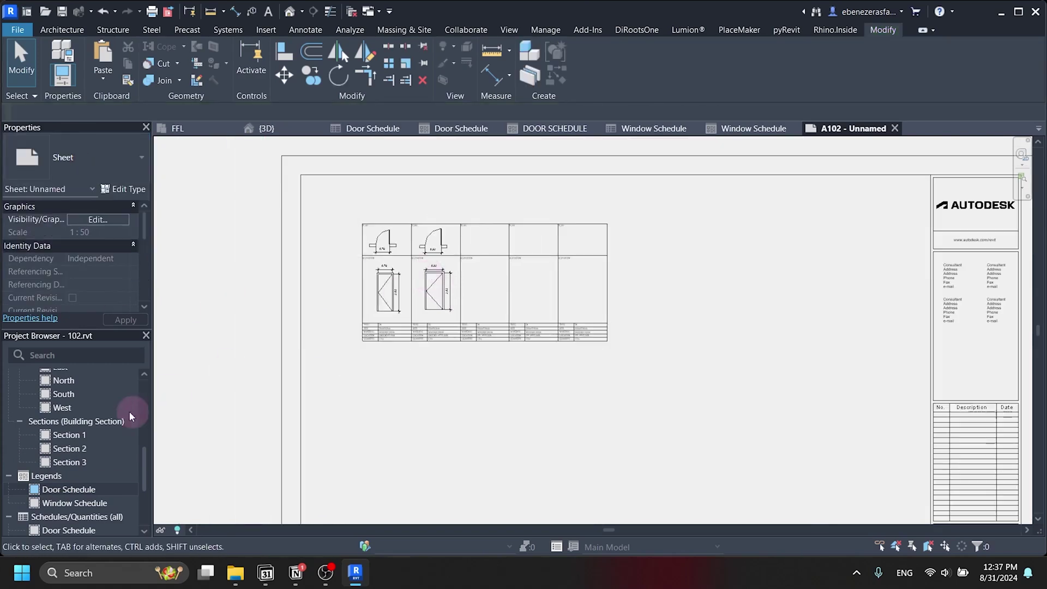
# - Place the Window Schedule legend on sheet A102 below the Door Schedule legend, aligned with its left edge
pyautogui.click(76, 505)
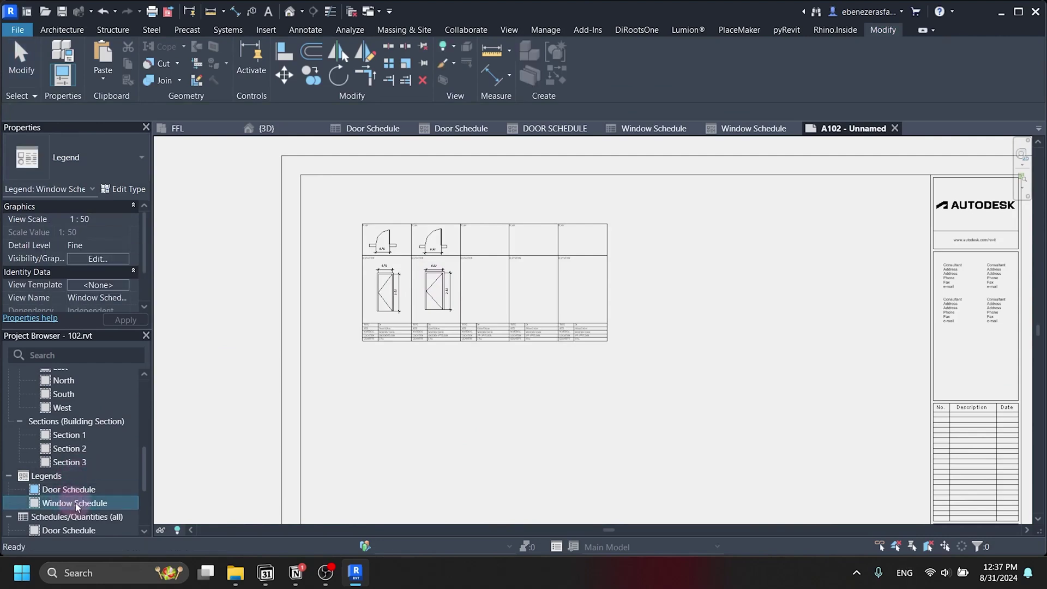
pyautogui.moveTo(449, 439); pyautogui.dragTo(442, 437)
pyautogui.scroll(-3, 441, 437)
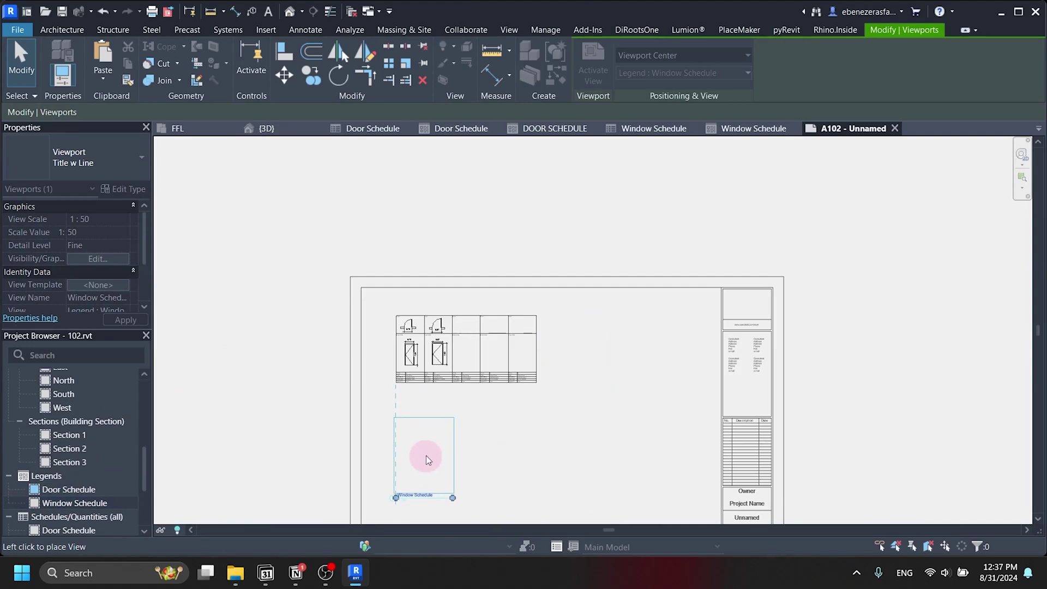
pyautogui.click(427, 450)
pyautogui.scroll(4, 470, 421)
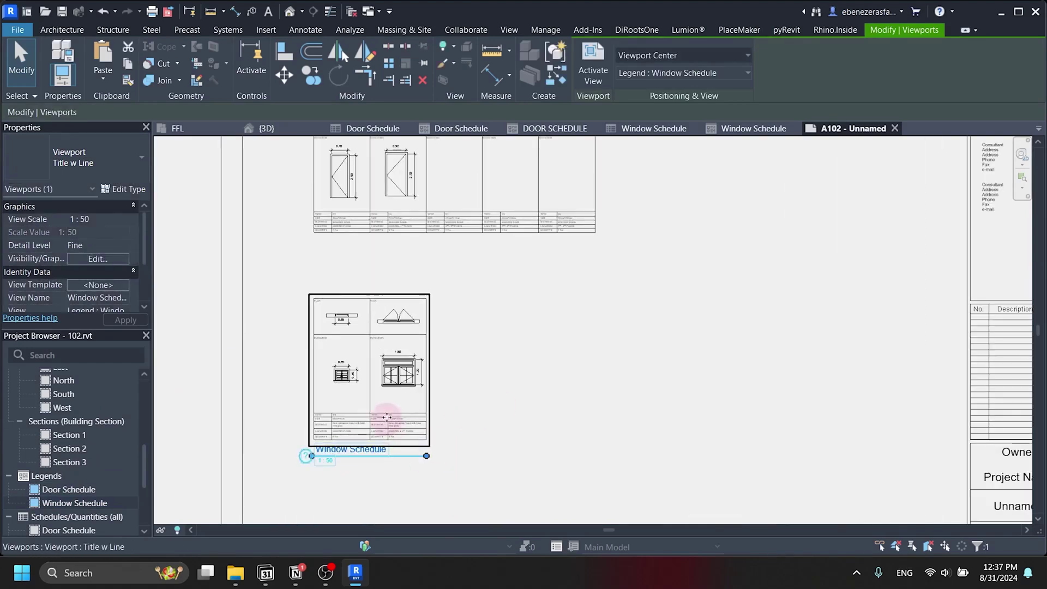
# - Change the placed Window Schedule viewport's type to No Title and deselect it
pyautogui.click(139, 157)
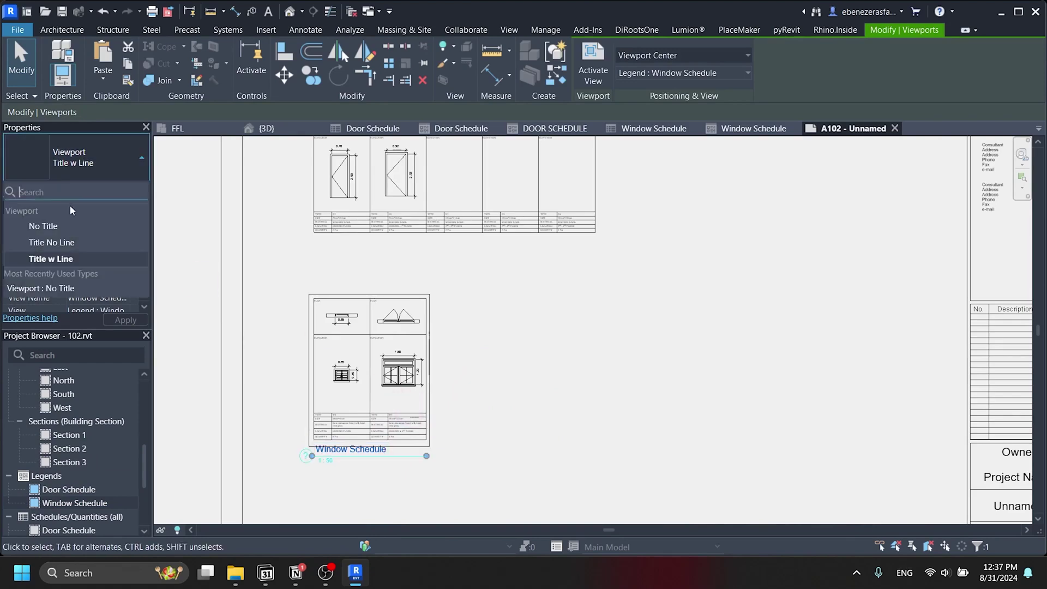
pyautogui.click(64, 228)
pyautogui.scroll(-4, 482, 344)
pyautogui.click(325, 314)
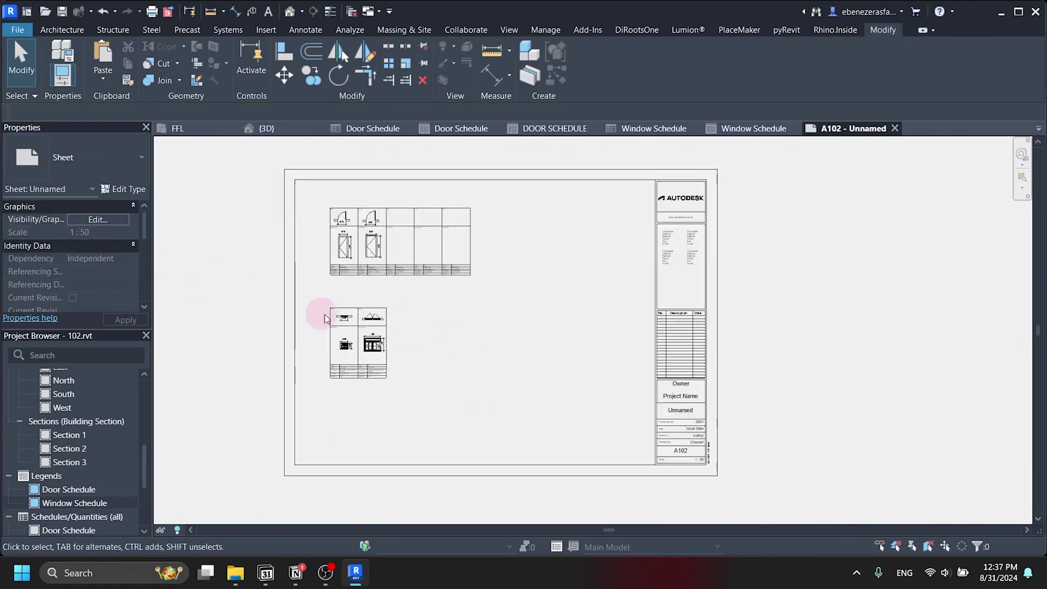
pyautogui.scroll(-2, 279, 247)
pyautogui.scroll(-1, 417, 303)
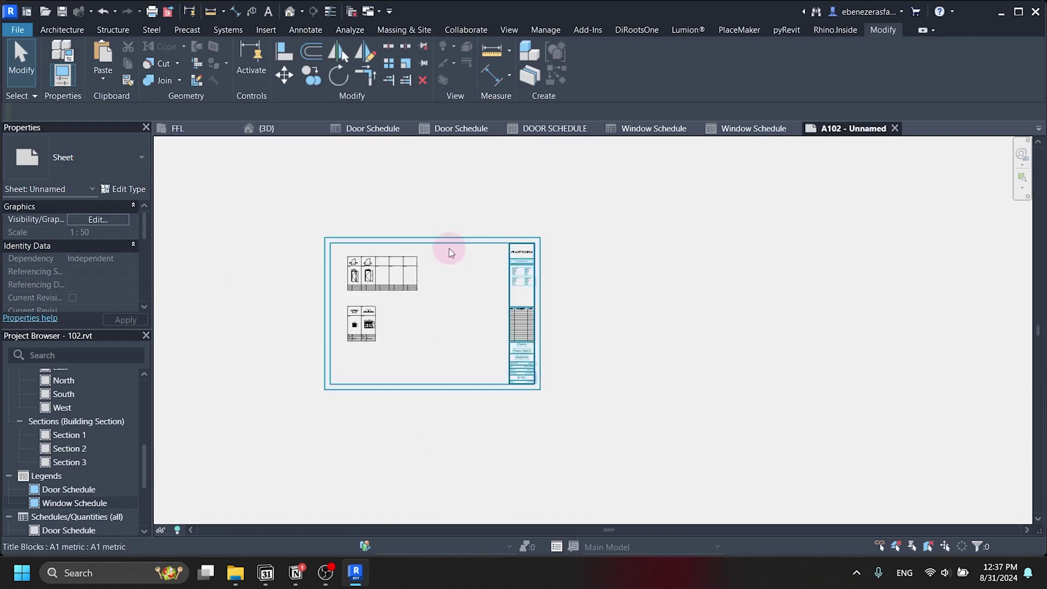
# - Open sheet A107 - window Door Schedule in the reference project and examine how its door and window legends are arranged
pyautogui.click(549, 130)
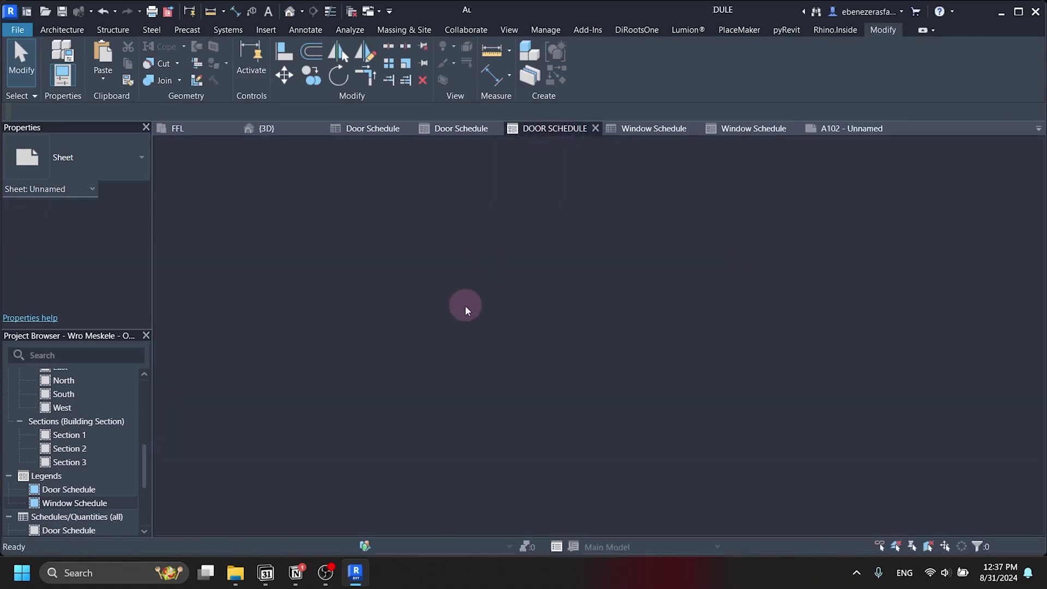
pyautogui.scroll(-5, 101, 468)
pyautogui.scroll(2, 96, 469)
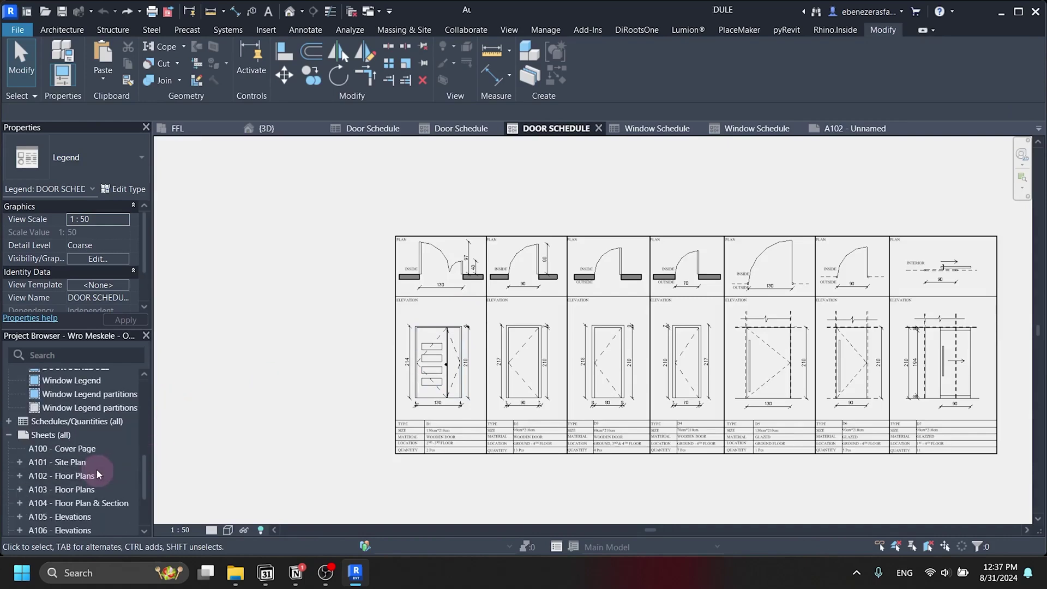
pyautogui.scroll(-2, 92, 497)
pyautogui.click(91, 479)
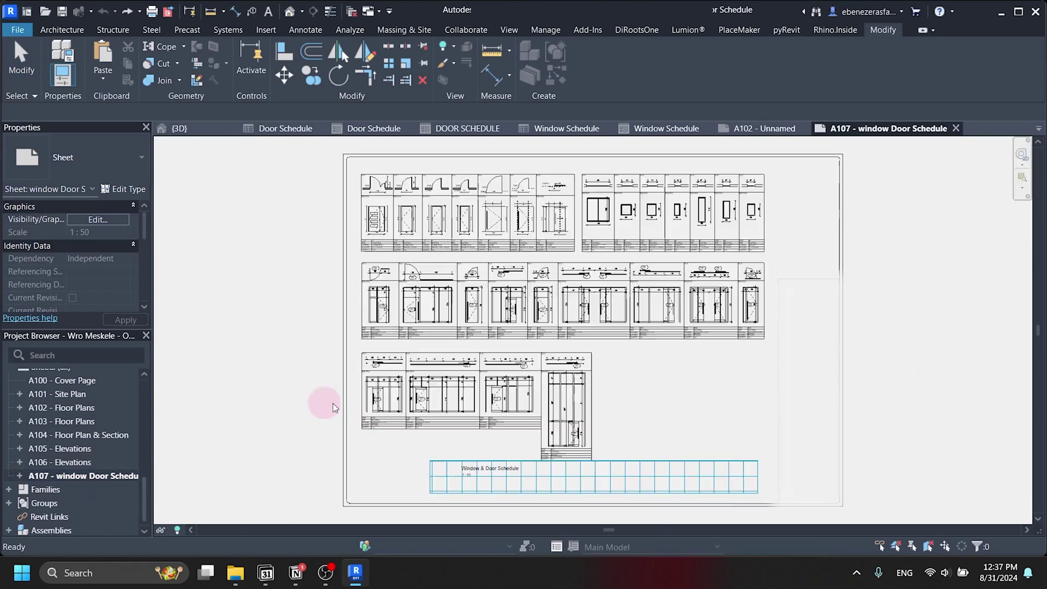
pyautogui.scroll(-2, 480, 339)
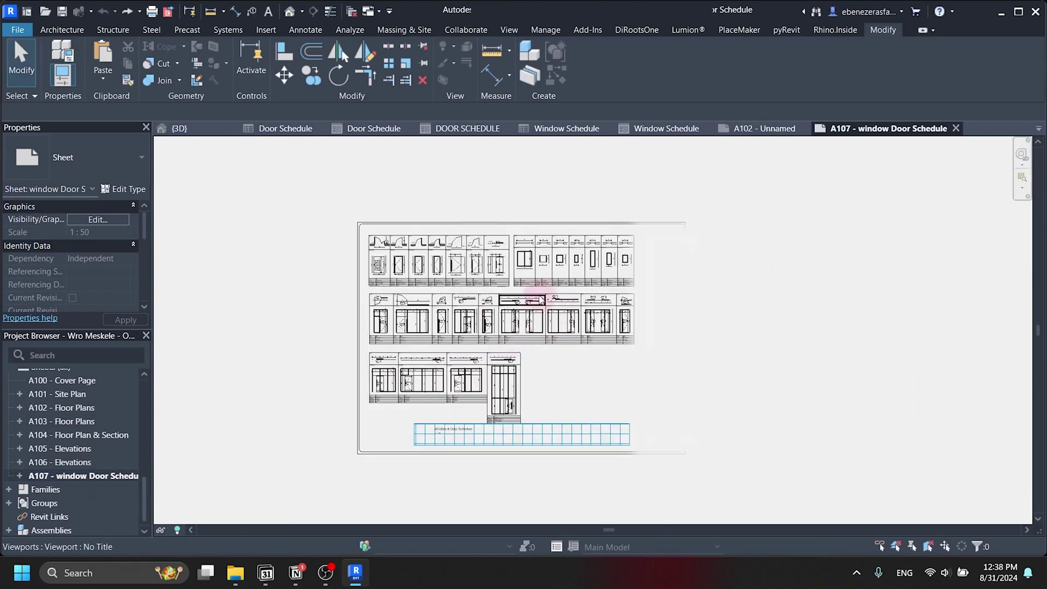
pyautogui.scroll(2, 444, 266)
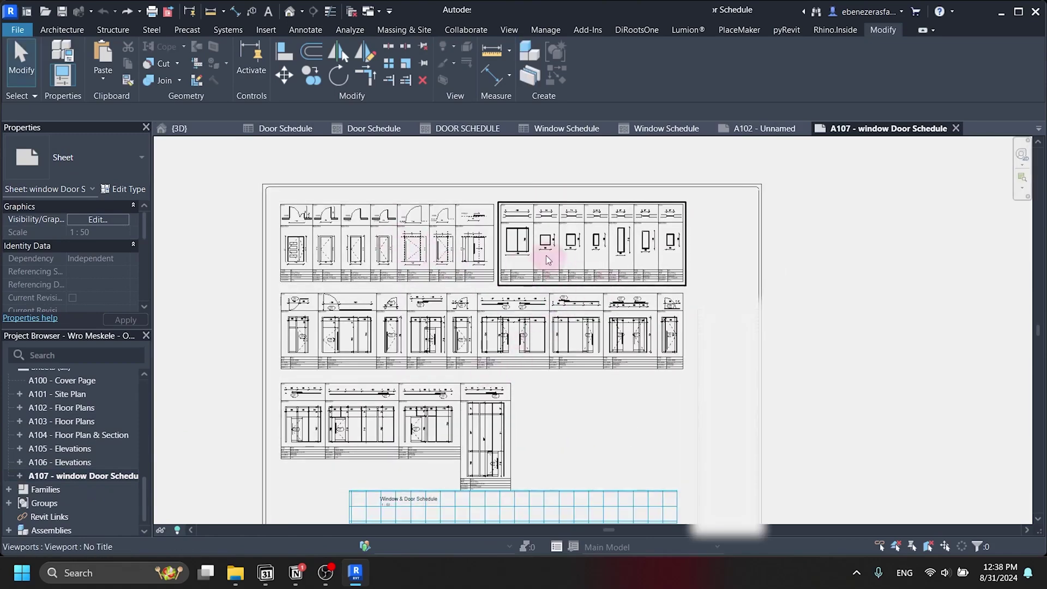
pyautogui.scroll(-1, 542, 253)
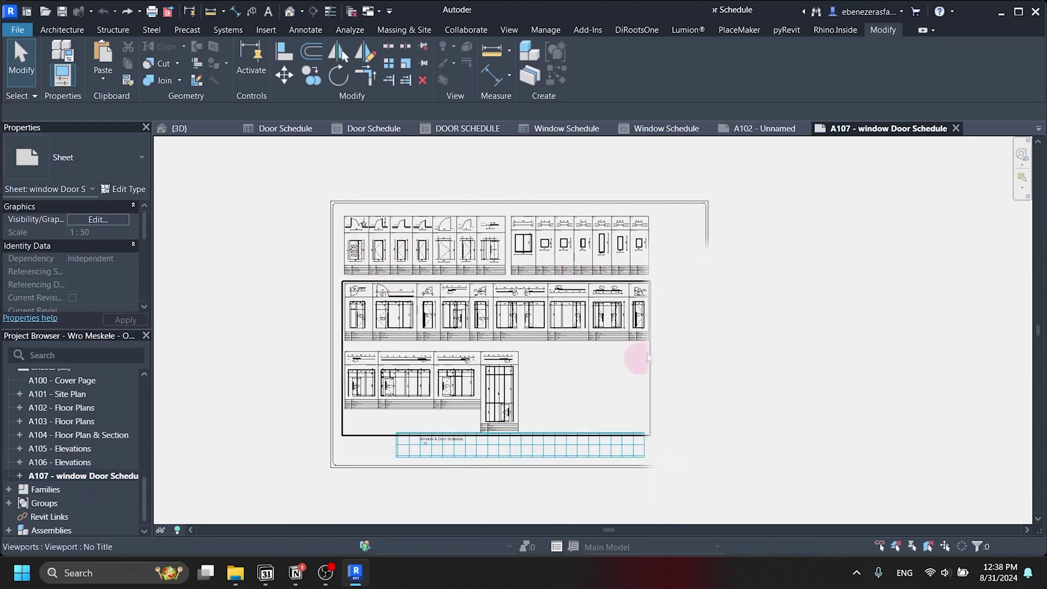